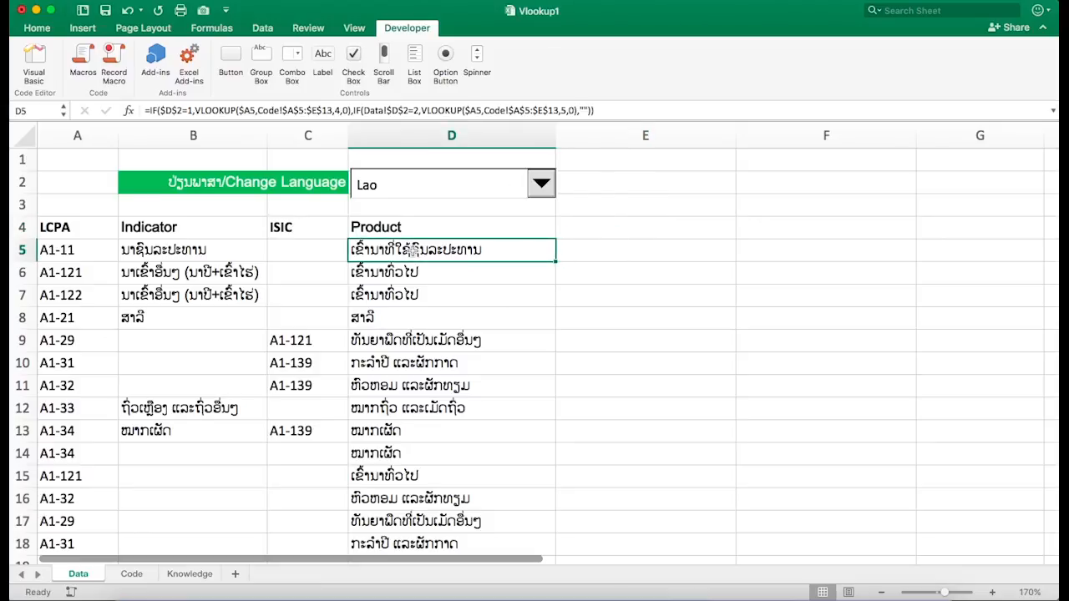
- Switch the language dropdown above the Product column to English
left_click(618, 218)
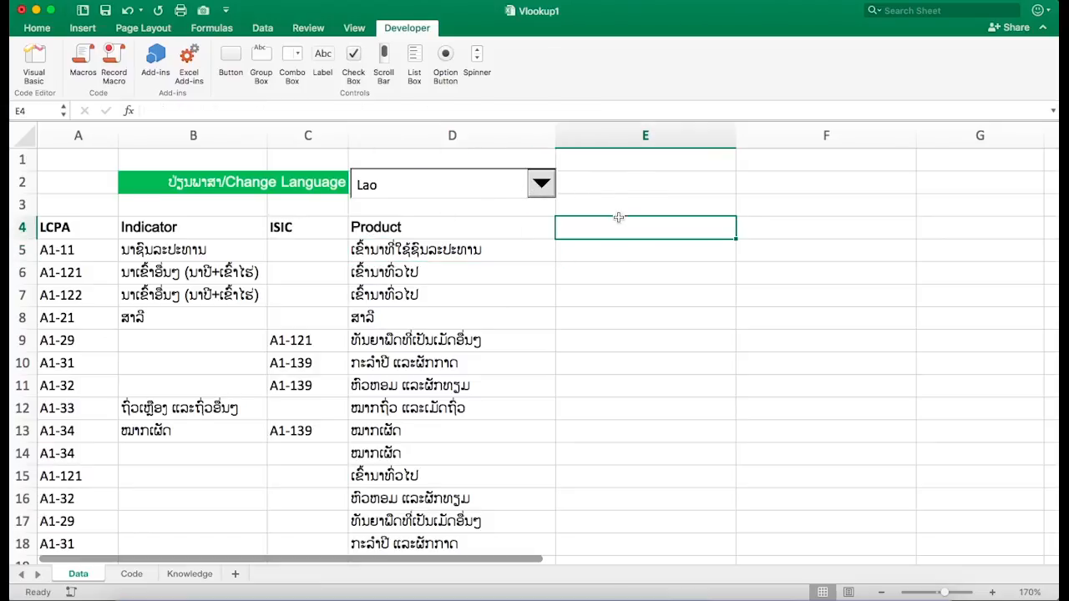
left_click(543, 190)
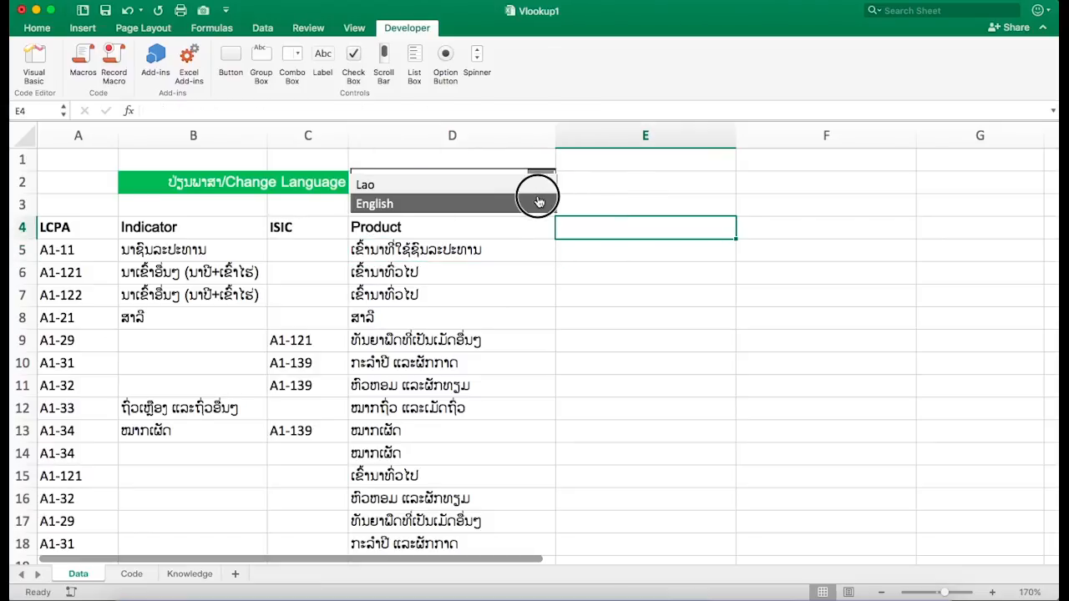
left_click(537, 200)
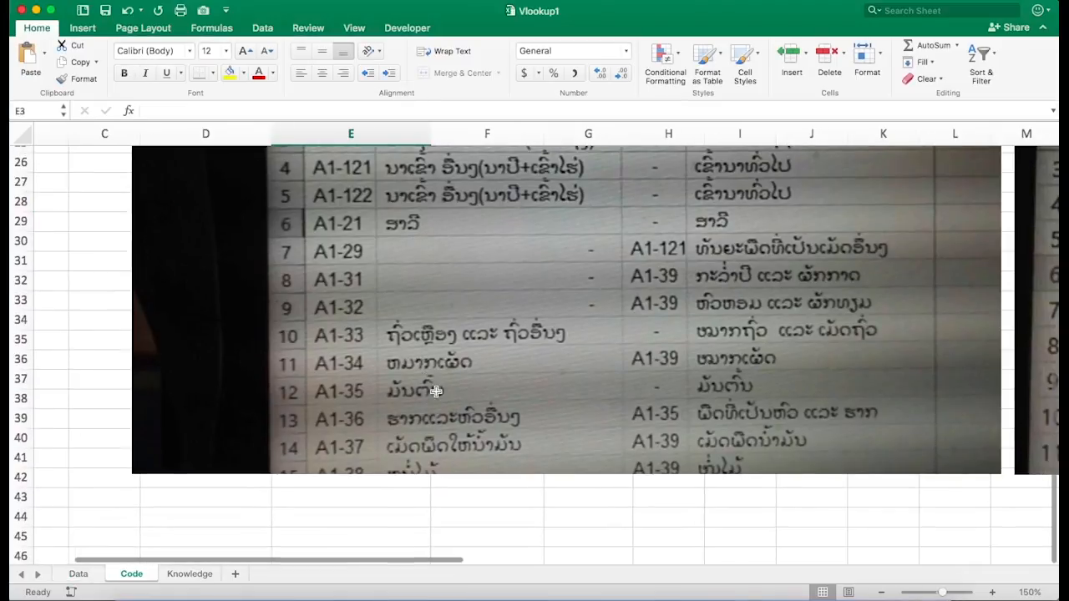
- Examine the reference screenshots of the Lao and English product tables pasted on the Code sheet
scroll(428, 424, "down", 2)
scroll(427, 424, "right", 1)
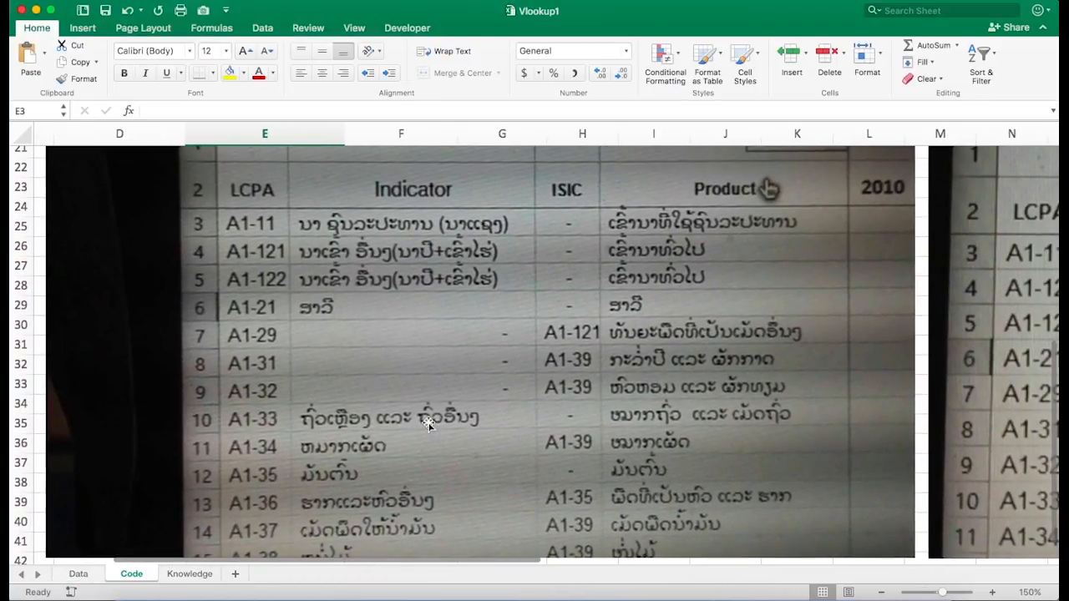
scroll(428, 424, "up", 2)
scroll(427, 424, "left", 1)
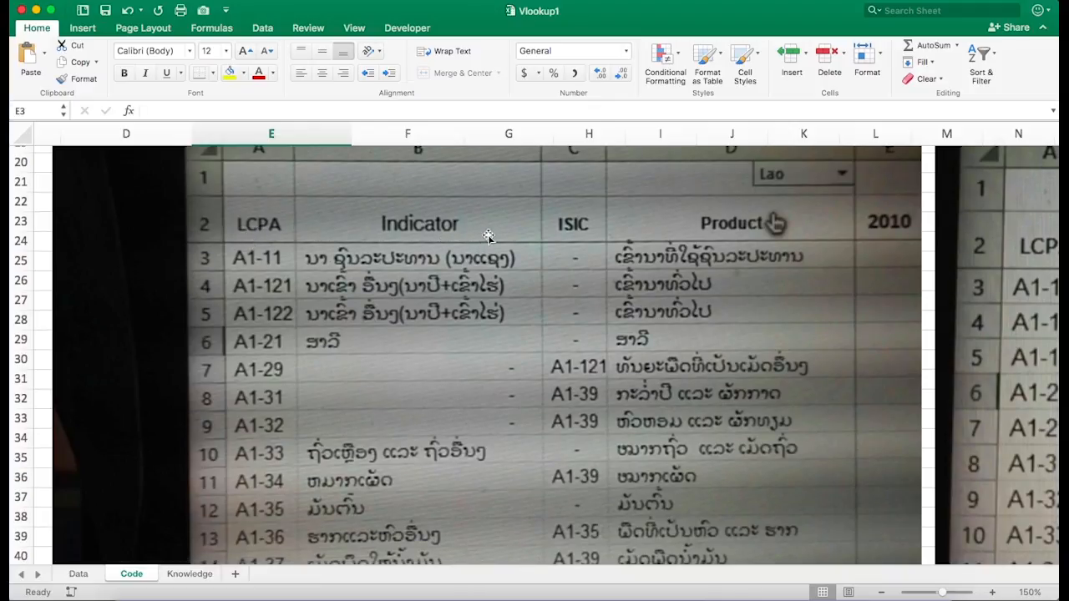
scroll(472, 231, "right", 2)
scroll(472, 231, "up", 1)
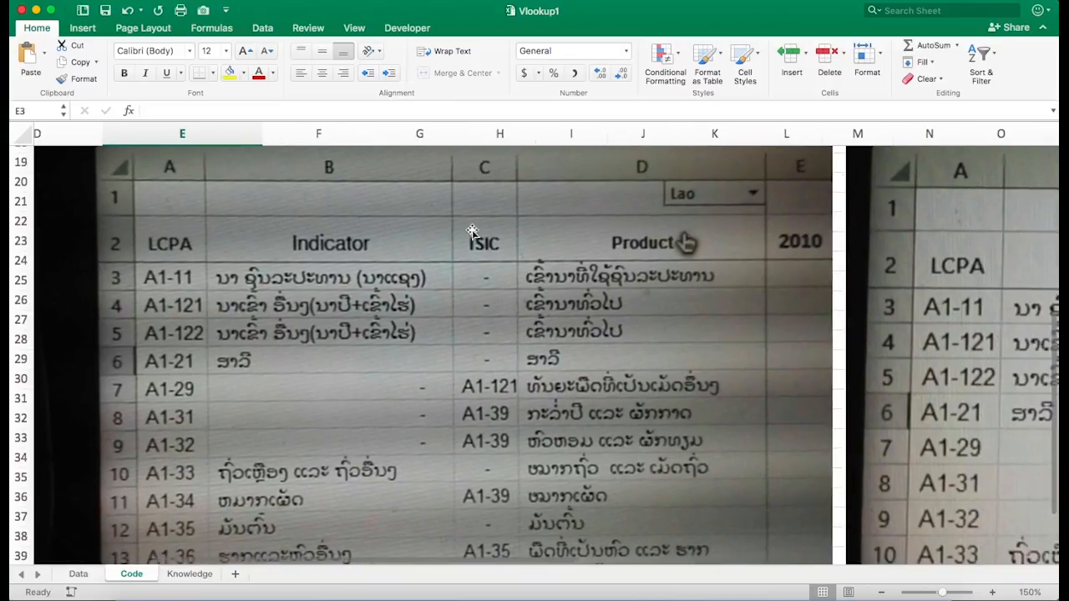
scroll(470, 242, "right", 1)
scroll(471, 243, "up", 1)
scroll(471, 248, "right", 1)
scroll(470, 247, "up", 1)
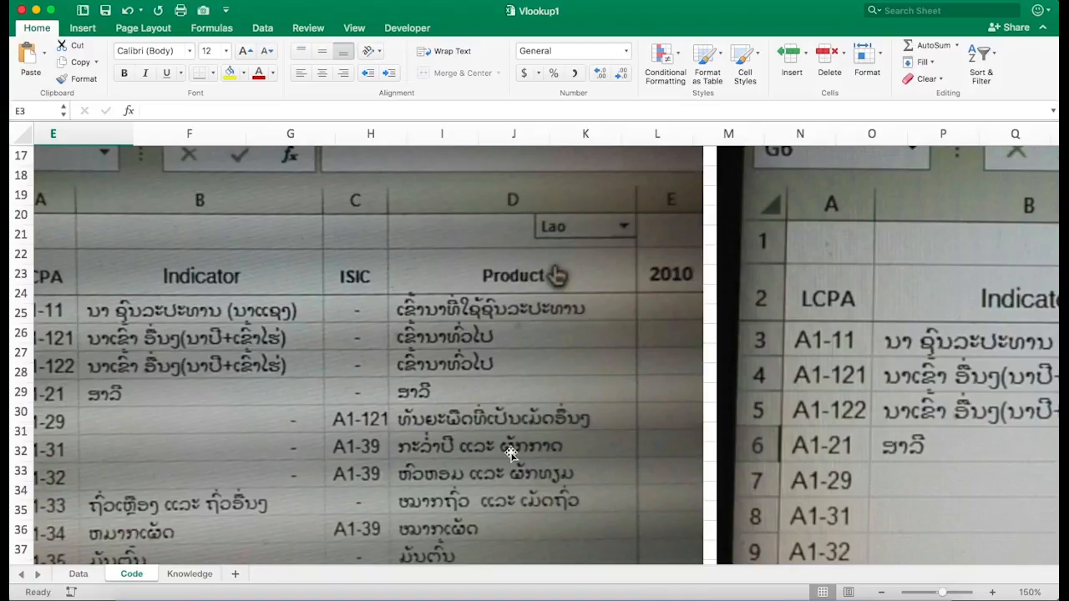
scroll(511, 454, "right", 5)
scroll(511, 454, "right", 5)
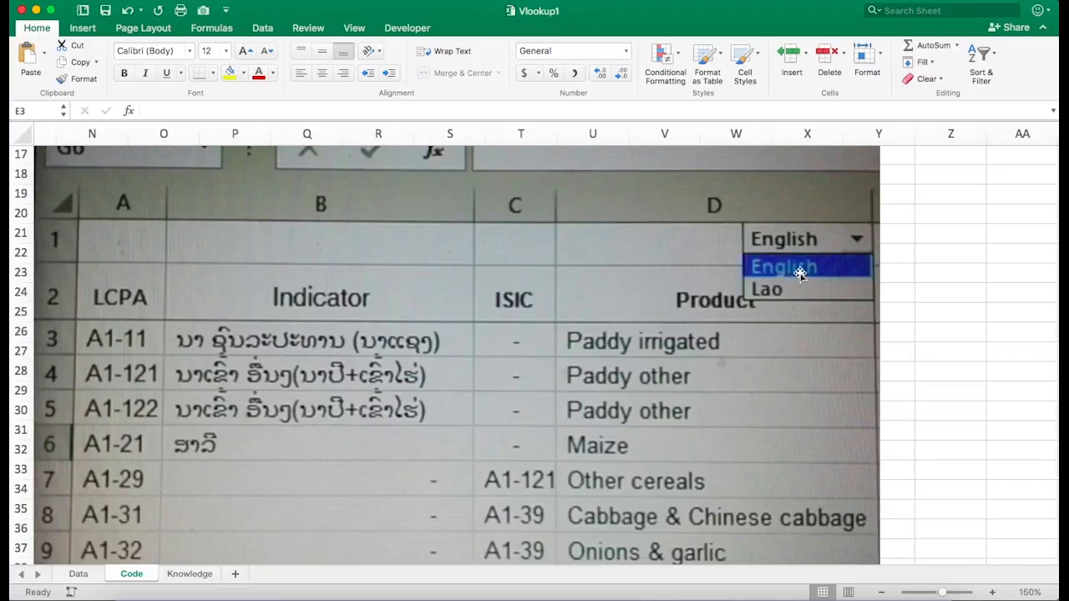
scroll(672, 377, "down", 3)
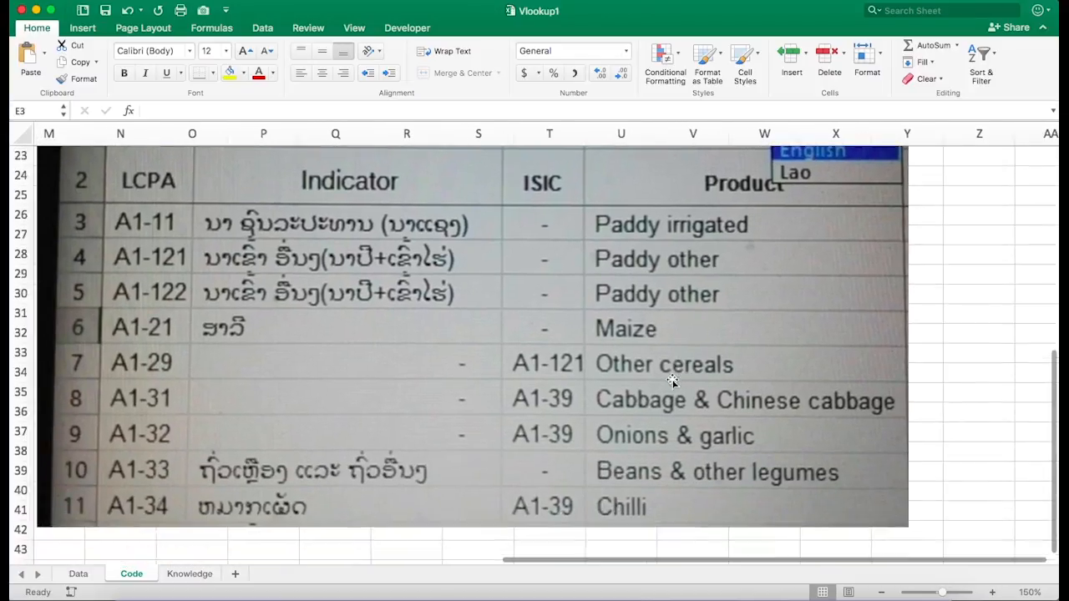
scroll(672, 380, "up", 2)
scroll(673, 380, "left", 10)
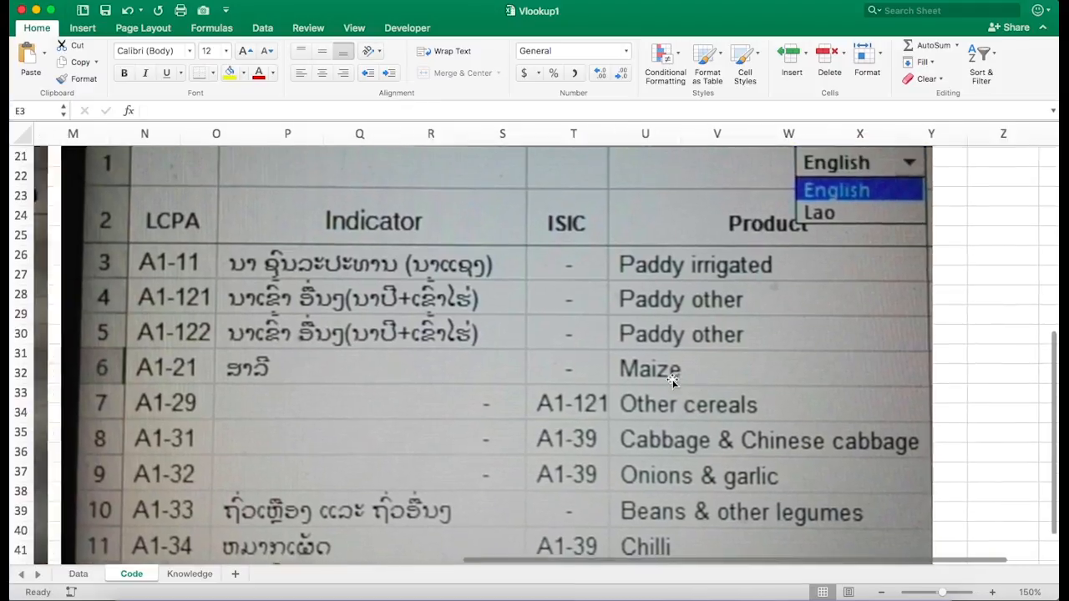
scroll(674, 280, "up", 3)
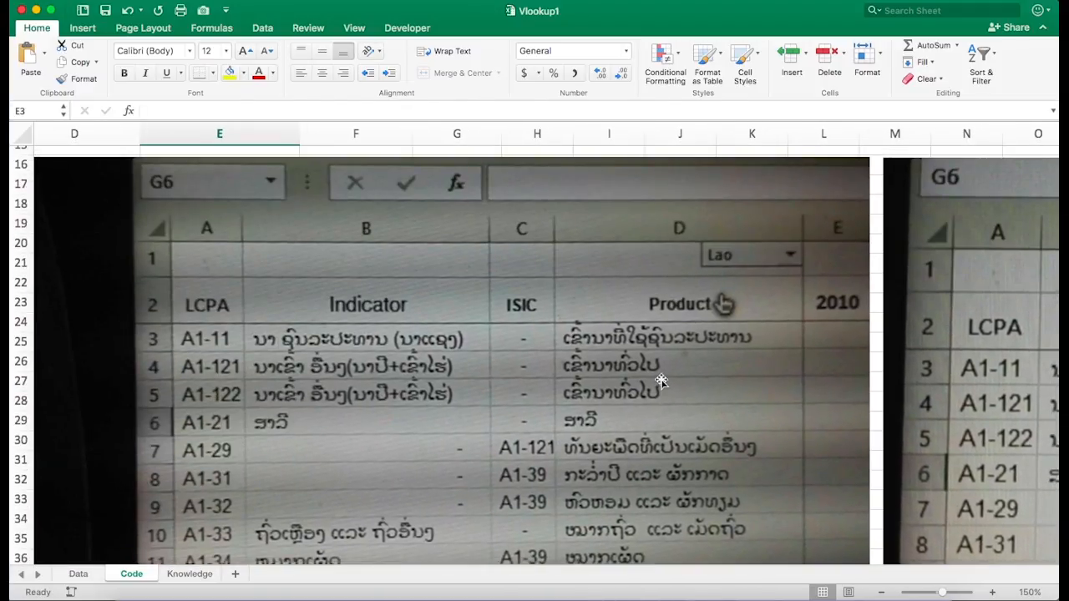
scroll(558, 315, "up", 3)
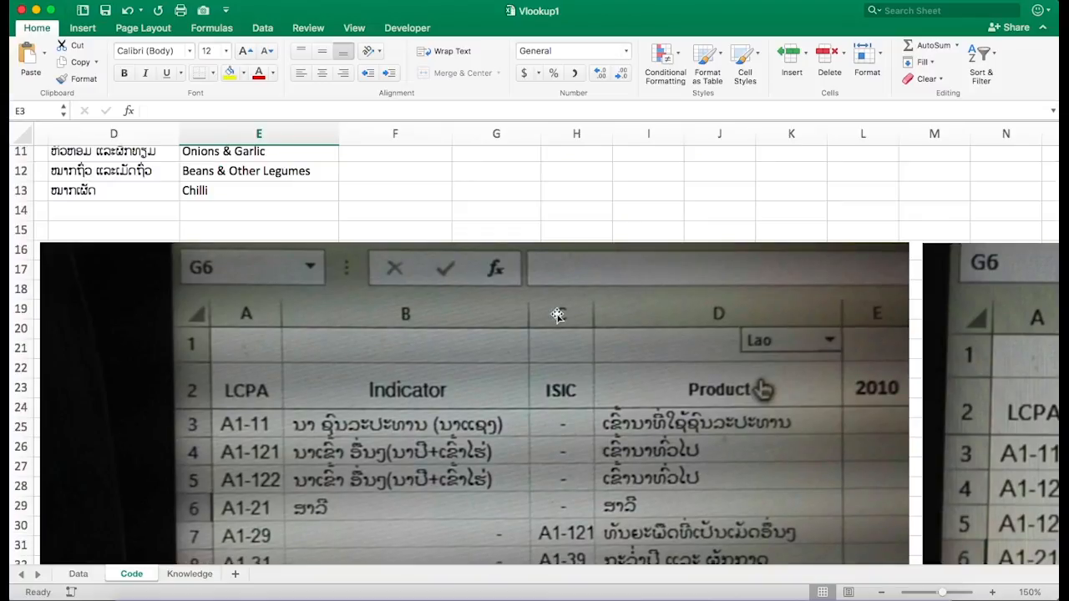
scroll(558, 315, "down", 3)
scroll(558, 315, "right", 2)
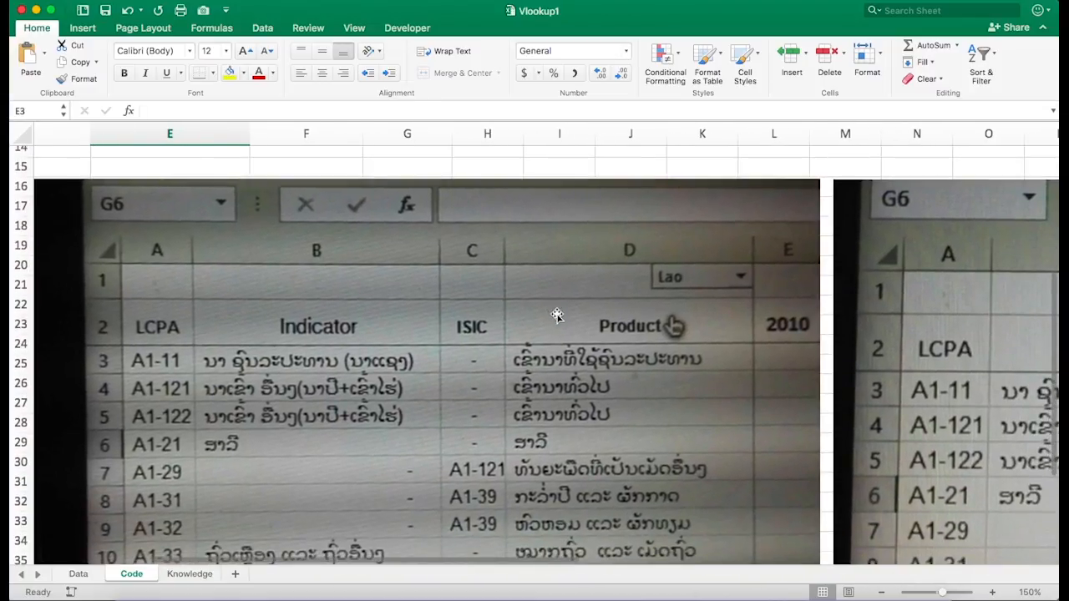
scroll(558, 315, "down", 1)
scroll(558, 315, "right", 1)
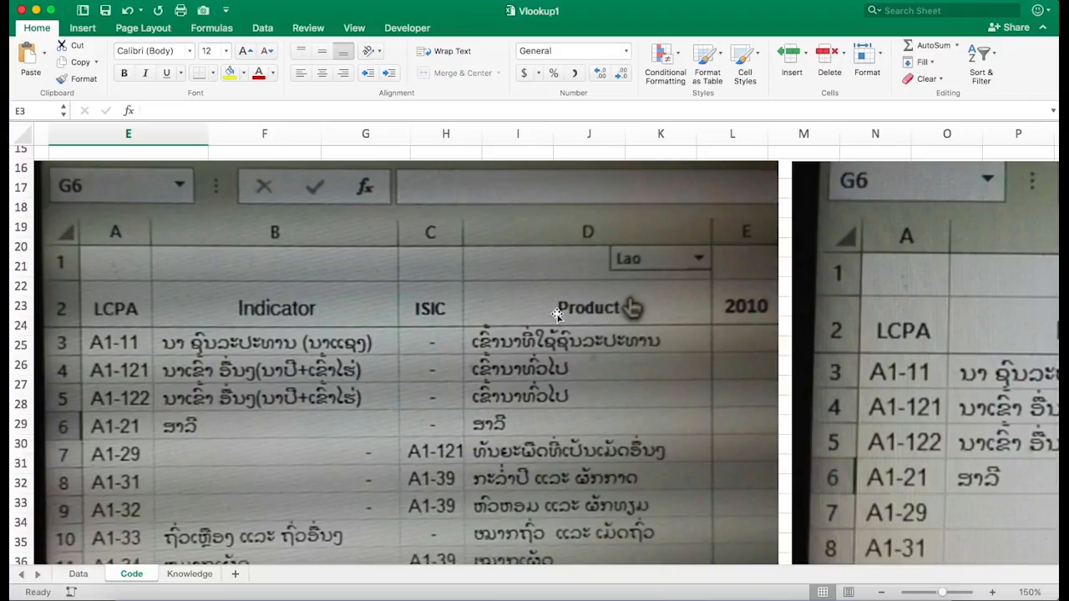
scroll(558, 315, "right", 1)
scroll(558, 315, "up", 6)
scroll(558, 315, "left", 4)
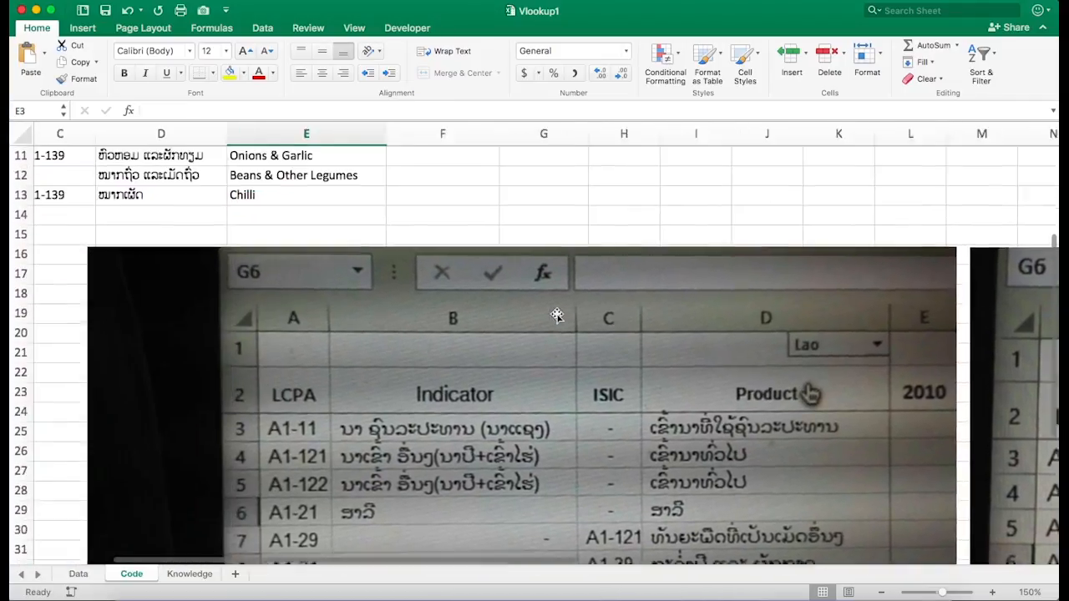
scroll(558, 315, "down", 4)
scroll(558, 315, "right", 3)
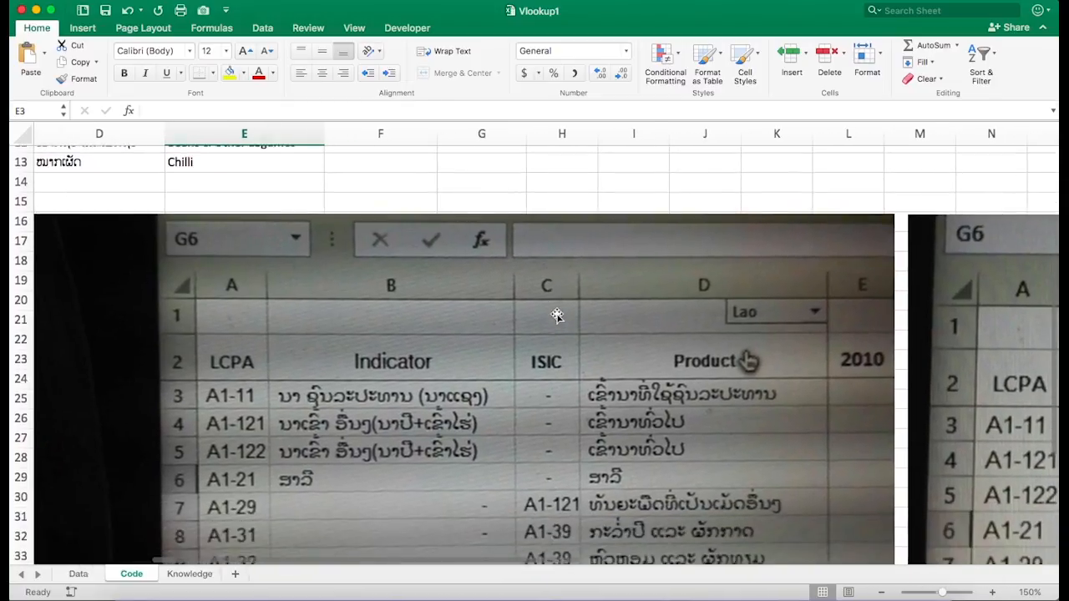
scroll(558, 315, "left", 1)
scroll(558, 315, "down", 3)
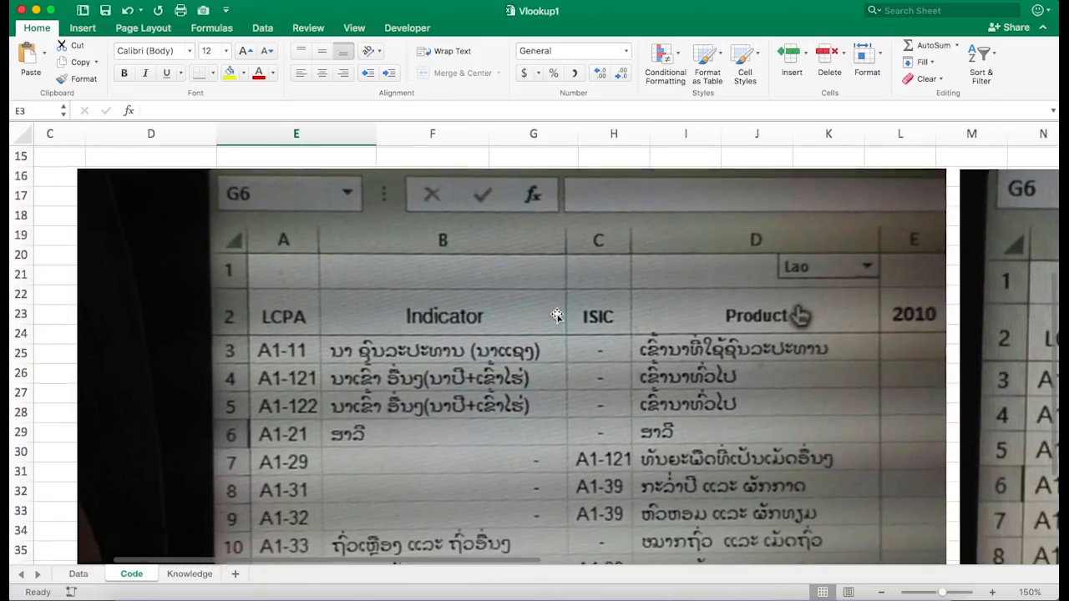
scroll(558, 315, "down", 5)
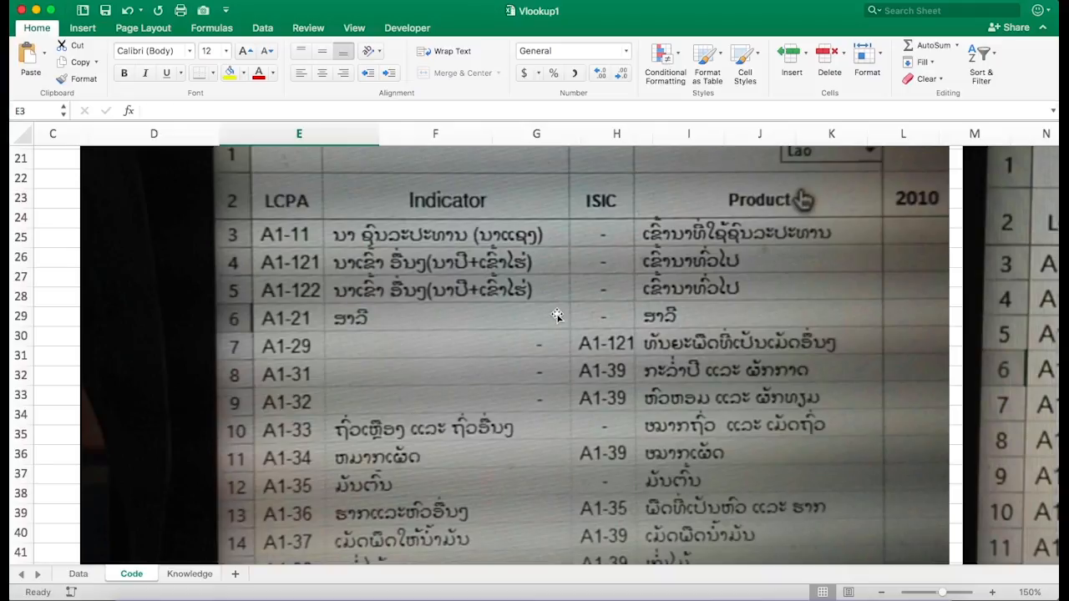
scroll(529, 296, "down", 8)
scroll(529, 297, "right", 1)
scroll(529, 296, "up", 9)
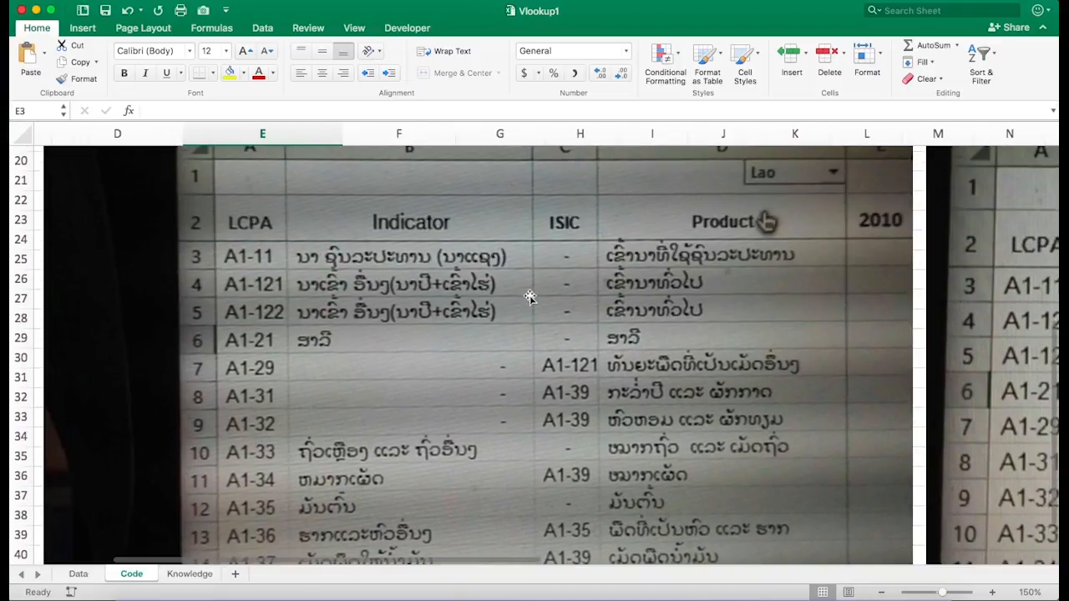
scroll(529, 296, "up", 1)
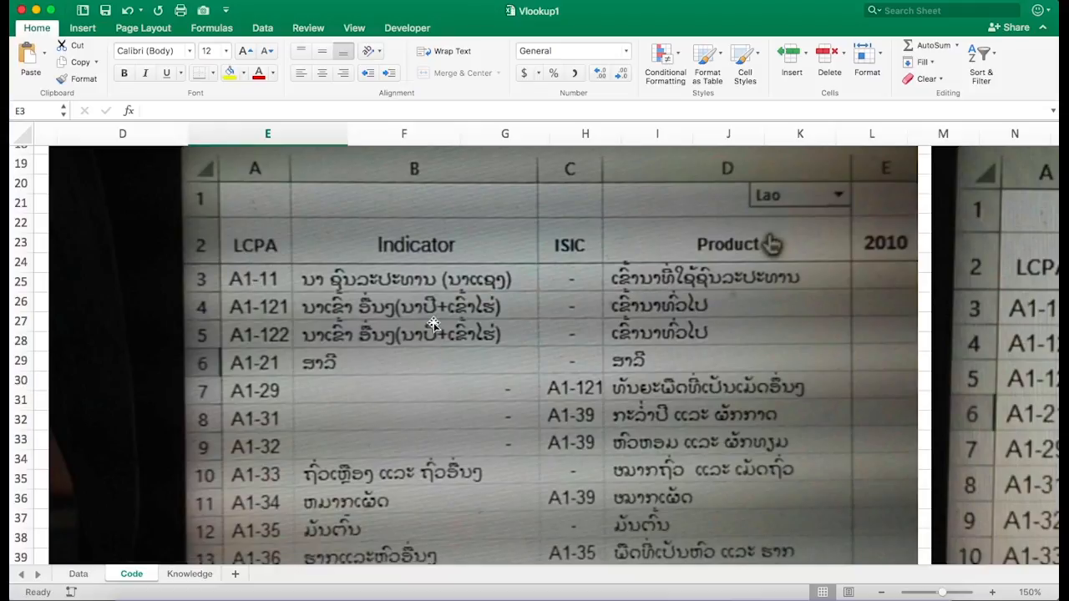
scroll(433, 324, "down", 2)
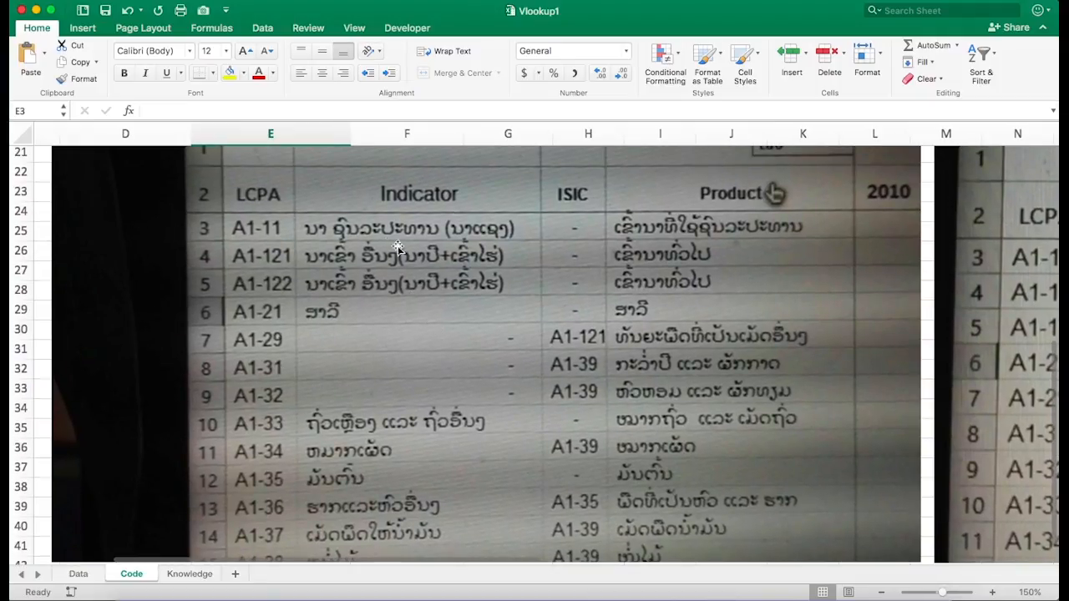
scroll(719, 338, "right", 1)
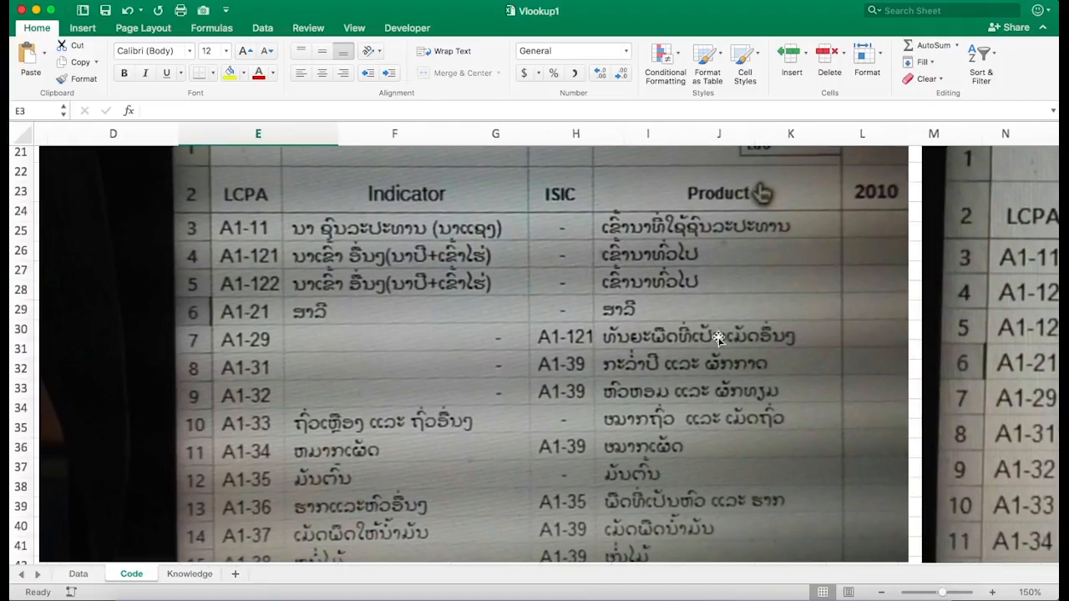
scroll(719, 338, "right", 10)
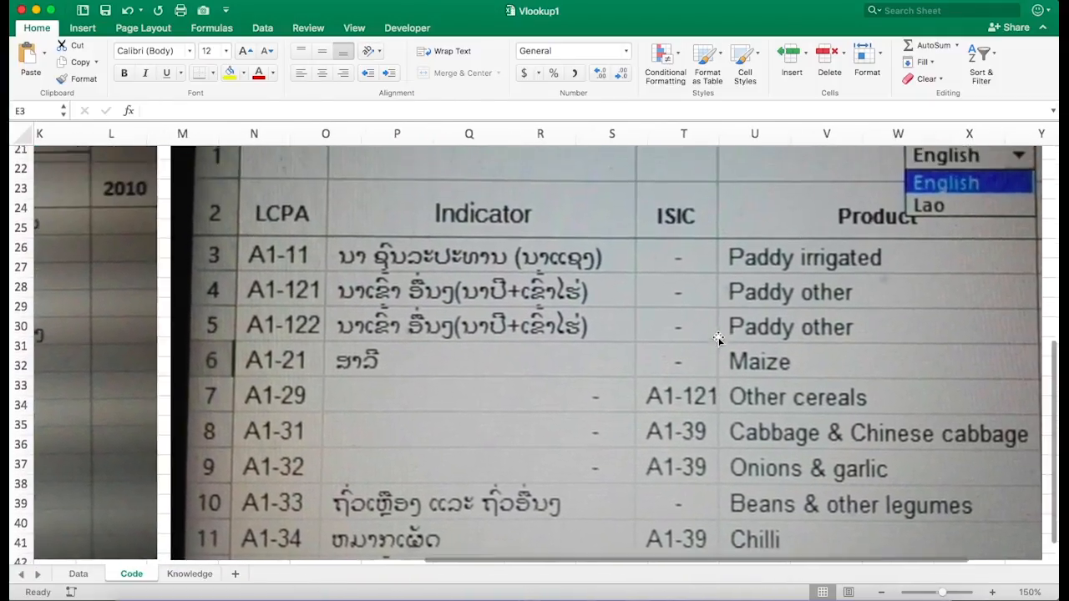
scroll(719, 338, "up", 1)
scroll(719, 338, "left", 15)
- Review the Code sheet's Lao and English product lookup table and the reference pictures below it
scroll(718, 338, "up", 10)
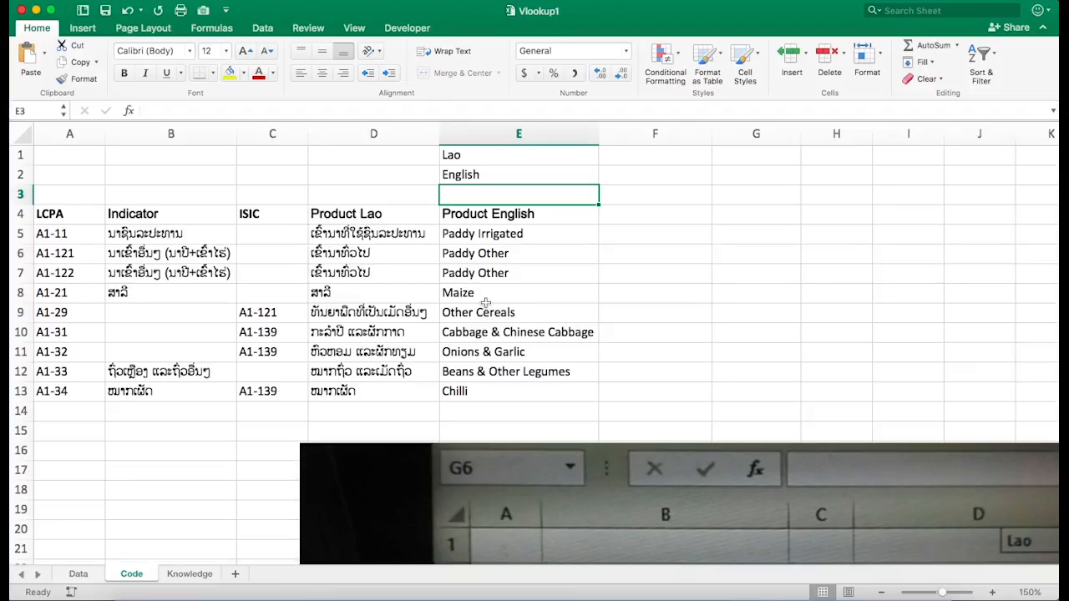
scroll(485, 302, "down", 4)
scroll(485, 302, "right", 2)
scroll(486, 304, "down", 3)
scroll(486, 304, "right", 2)
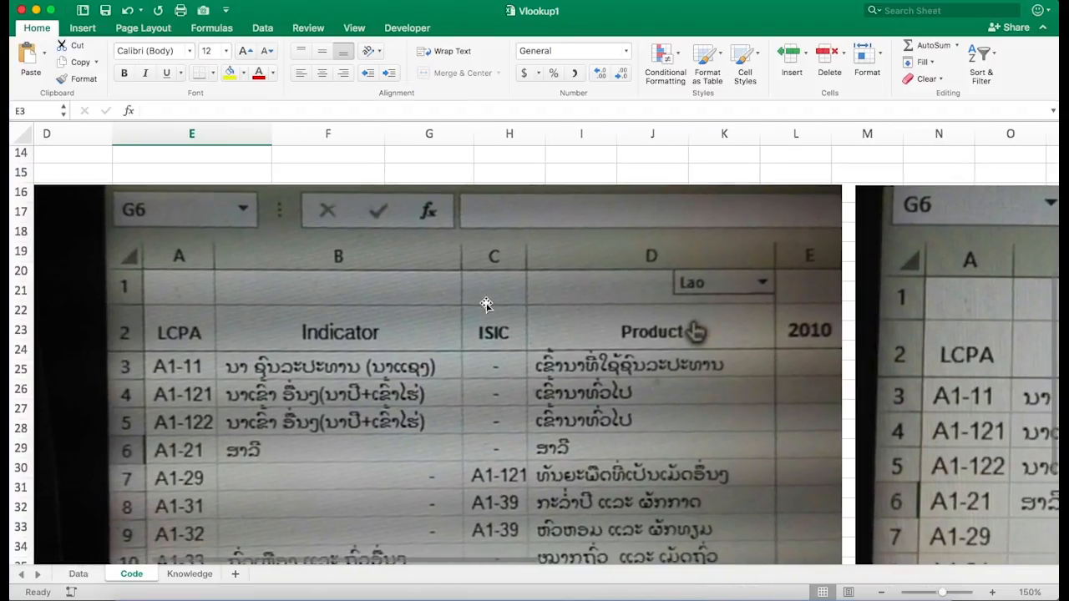
scroll(487, 304, "down", 3)
scroll(486, 304, "right", 1)
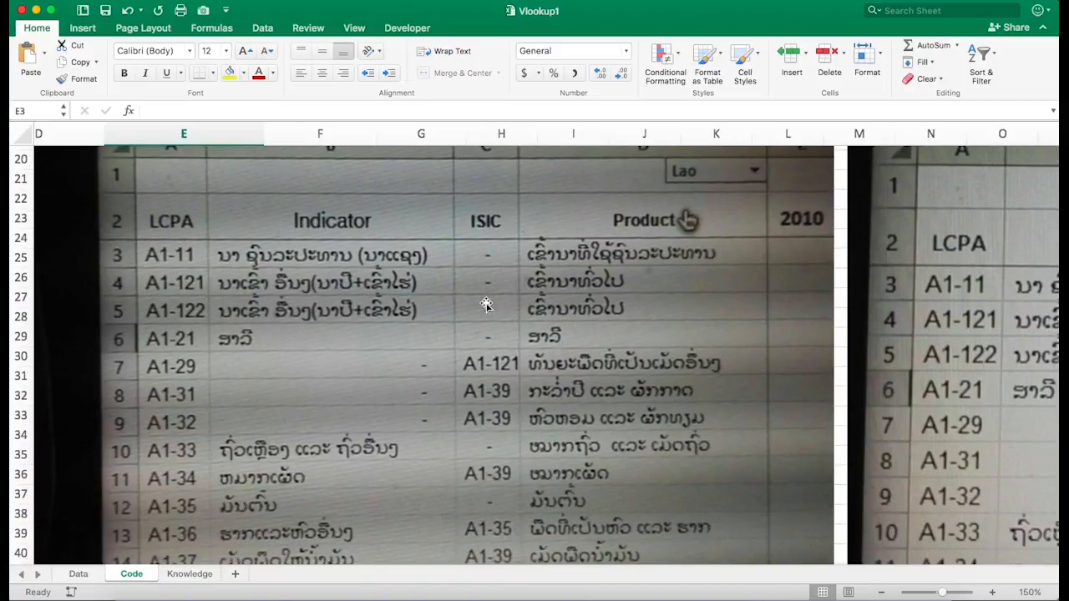
scroll(487, 304, "up", 2)
scroll(486, 304, "right", 2)
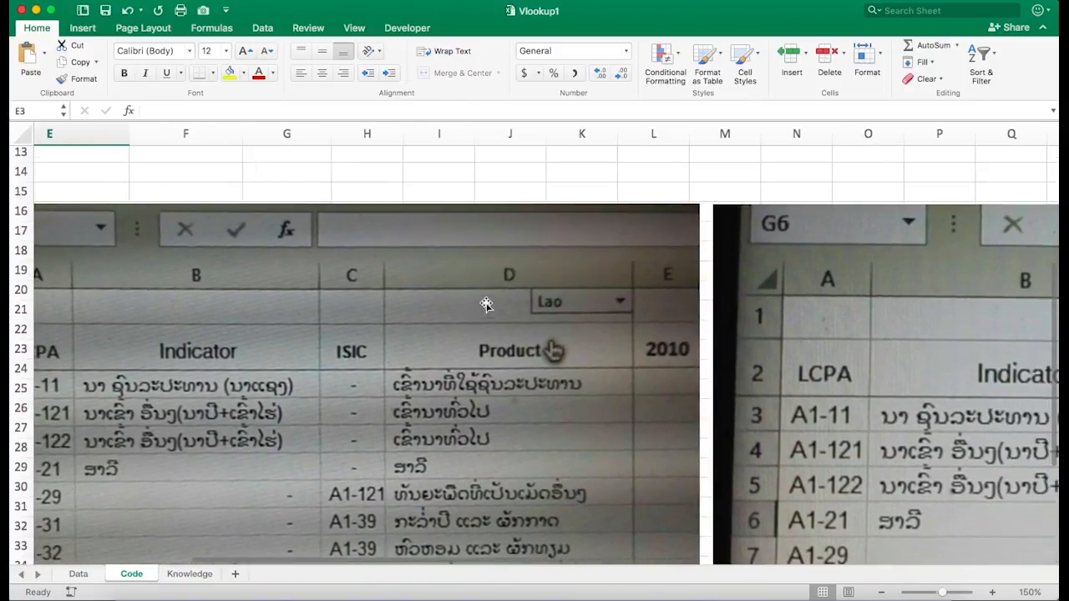
scroll(486, 304, "down", 1)
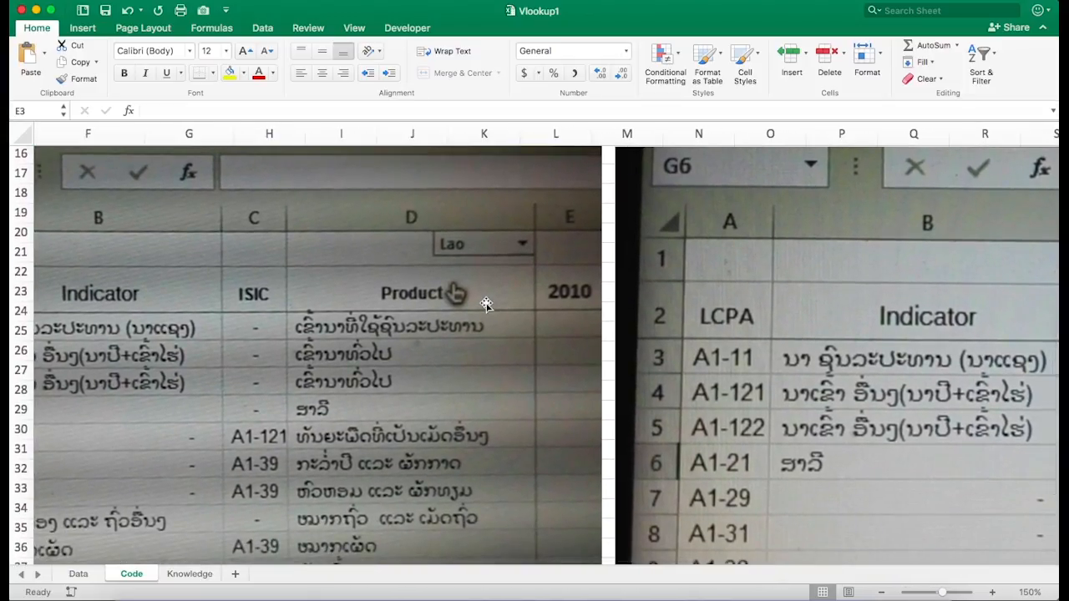
scroll(486, 304, "down", 3)
scroll(486, 304, "right", 2)
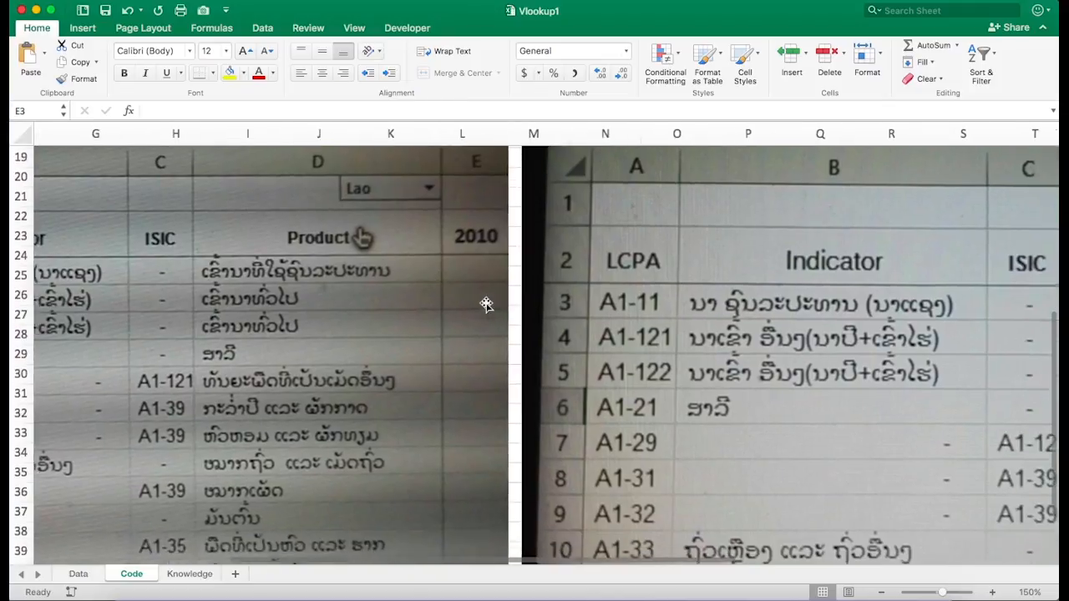
scroll(486, 304, "up", 5)
scroll(486, 304, "left", 2)
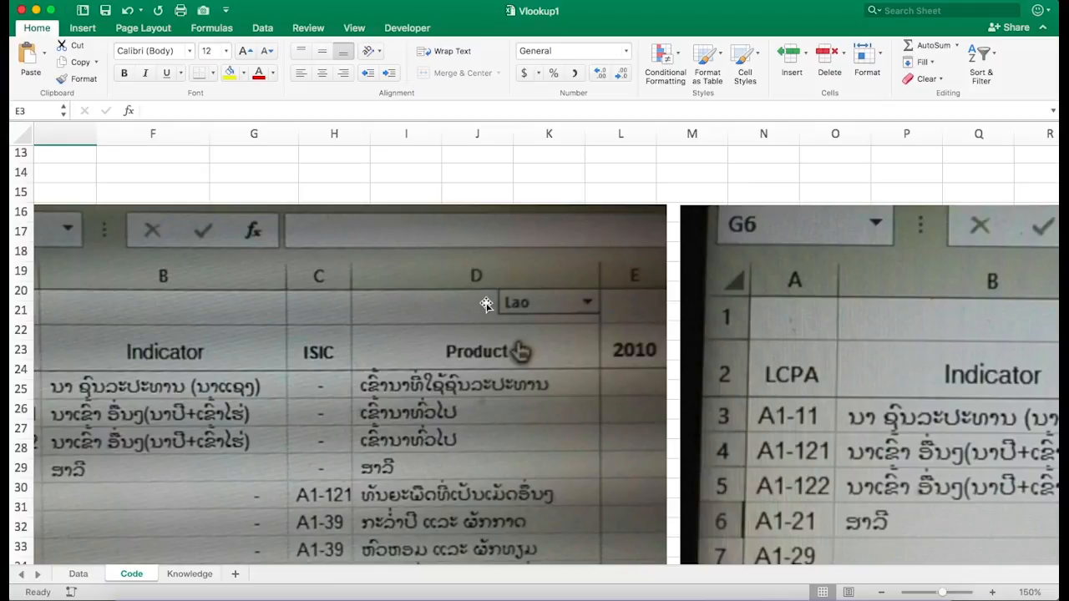
scroll(535, 301, "up", 1)
scroll(536, 301, "left", 2)
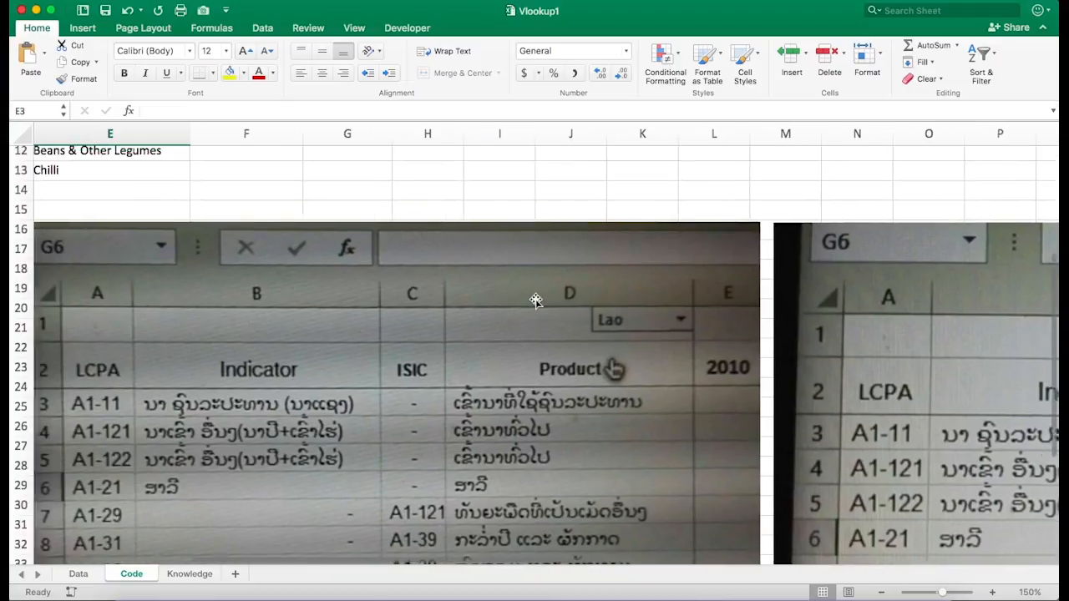
scroll(536, 300, "down", 2)
scroll(536, 301, "left", 1)
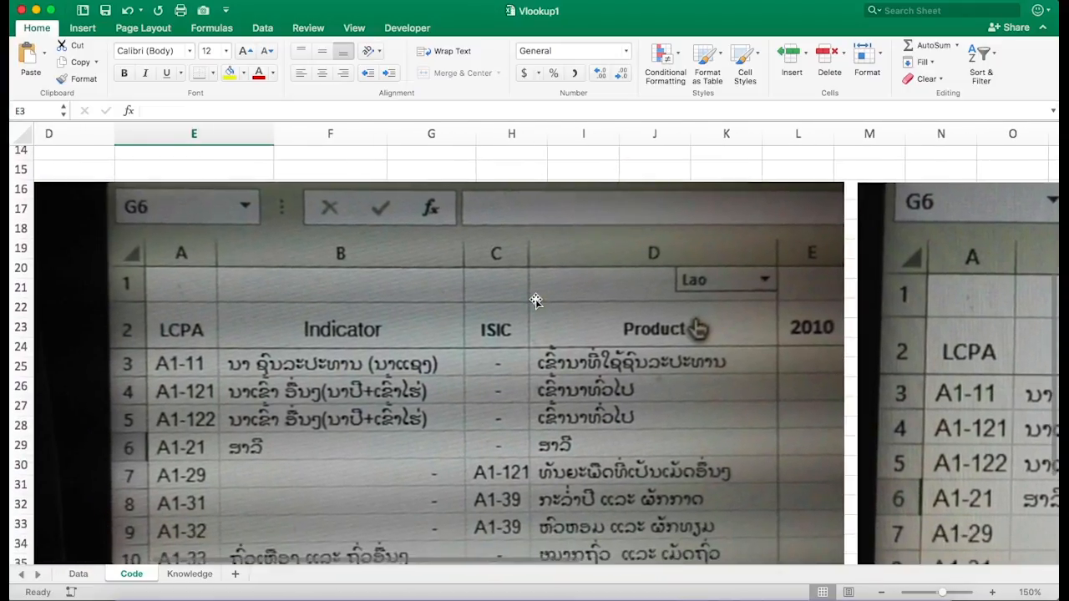
scroll(578, 311, "up", 1)
scroll(578, 311, "left", 1)
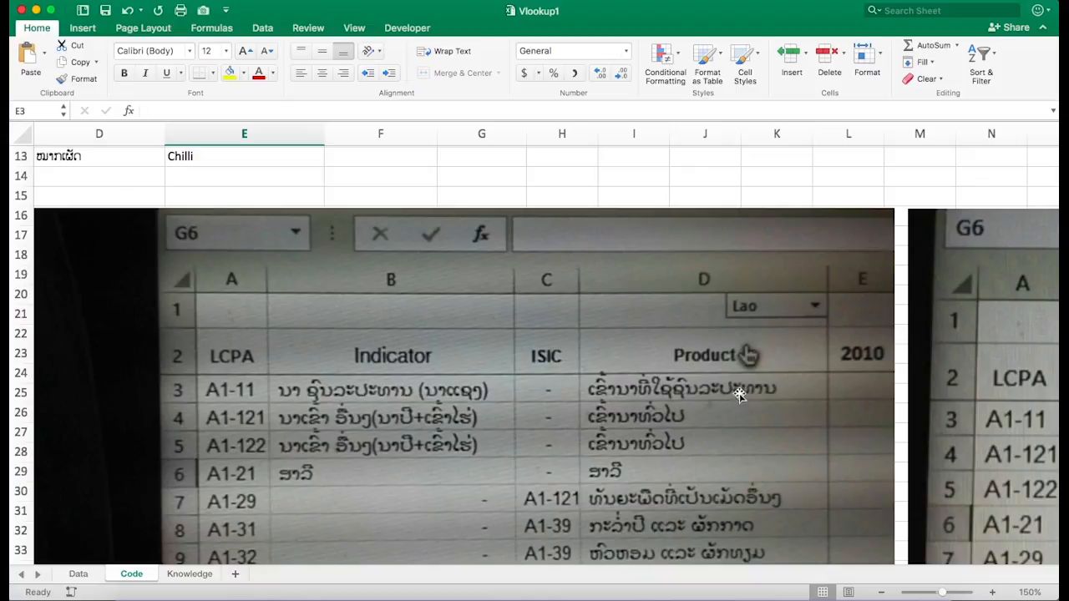
scroll(743, 394, "right", 5)
scroll(744, 394, "down", 2)
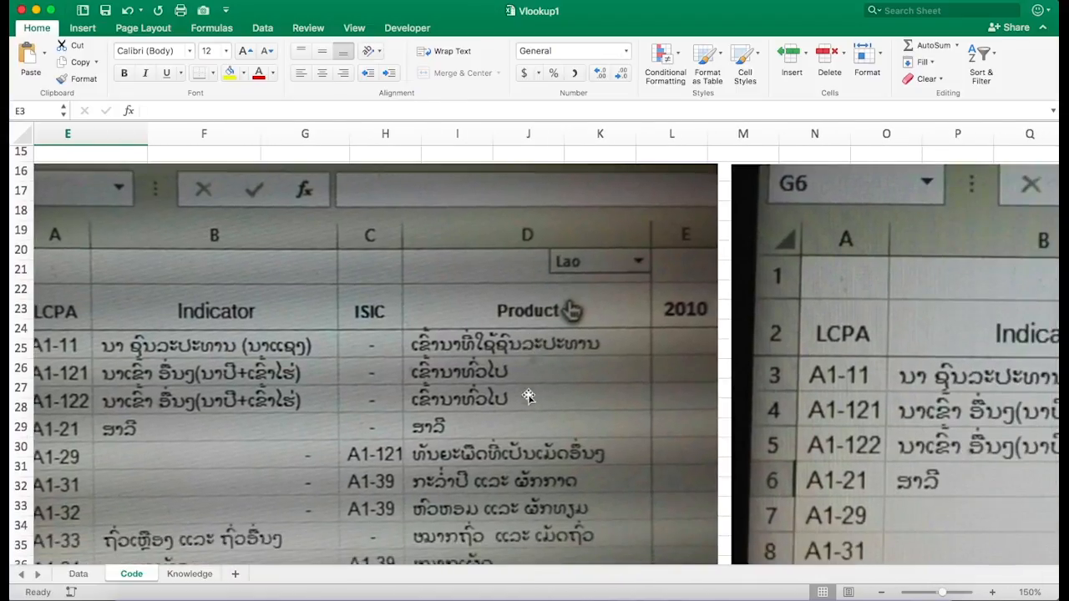
scroll(589, 360, "right", 2)
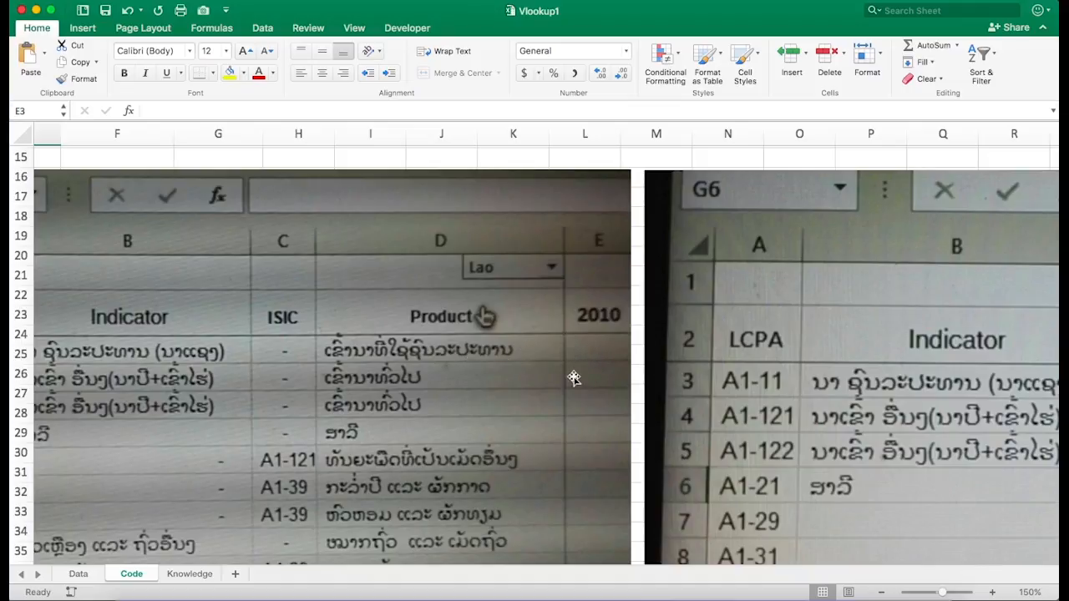
- Compare the Code sheet's lookup table with the reference pictures of the Lao product table pasted below it
scroll(476, 364, "left", 2)
scroll(476, 365, "up", 1)
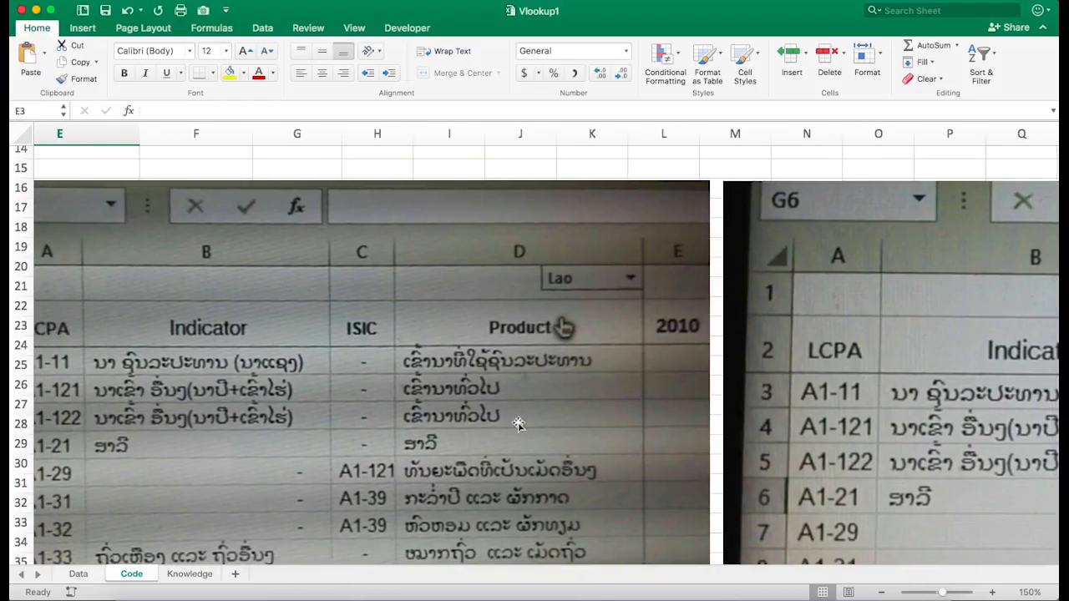
scroll(511, 454, "down", 2)
scroll(512, 455, "left", 1)
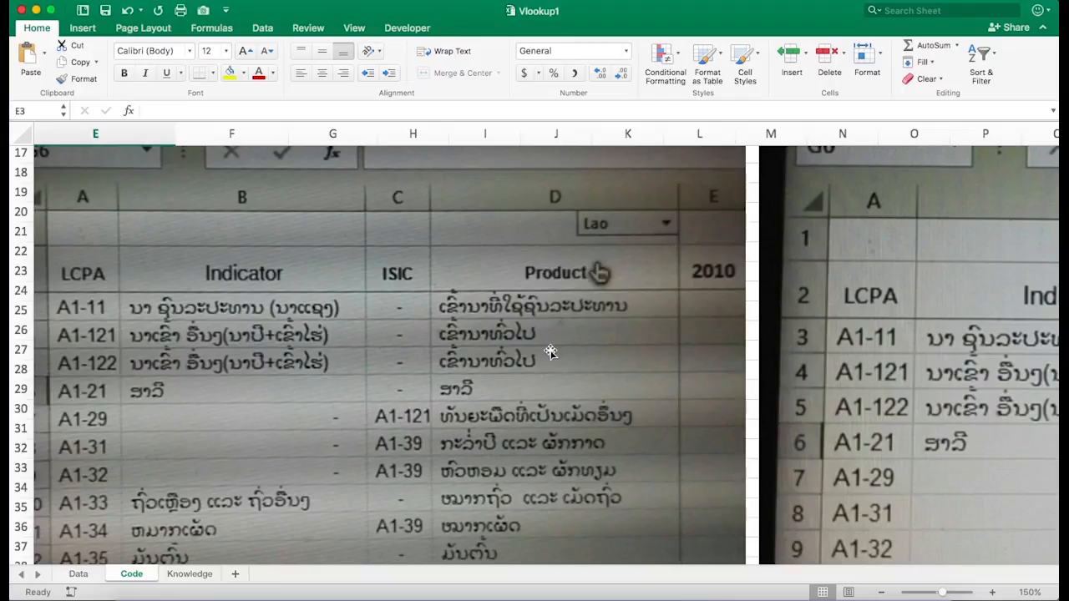
scroll(543, 351, "left", 2)
scroll(543, 351, "up", 1)
scroll(543, 350, "left", 5)
scroll(543, 351, "up", 3)
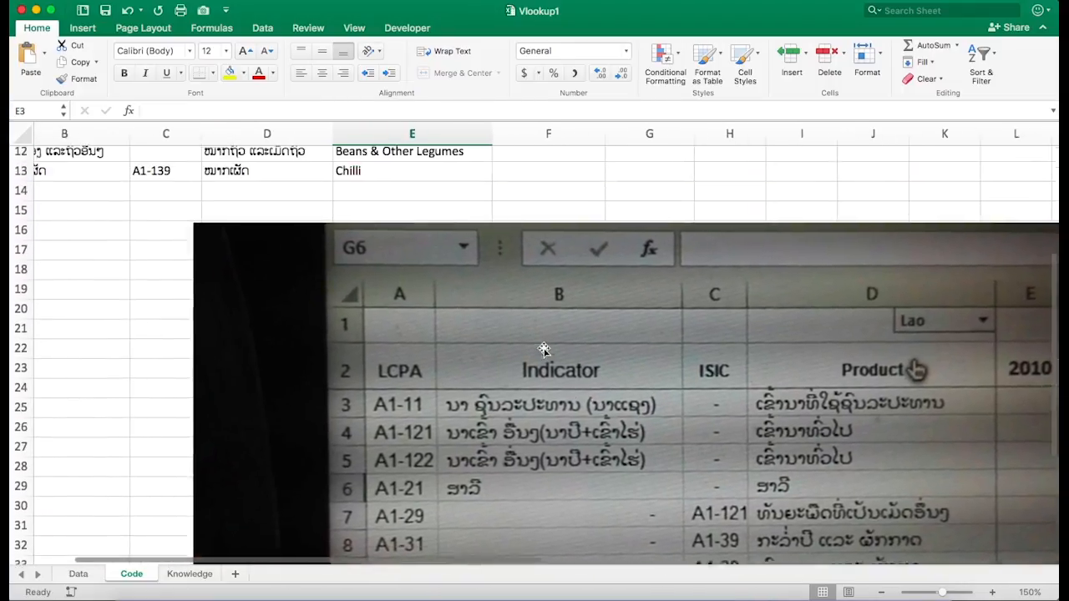
scroll(543, 350, "up", 3)
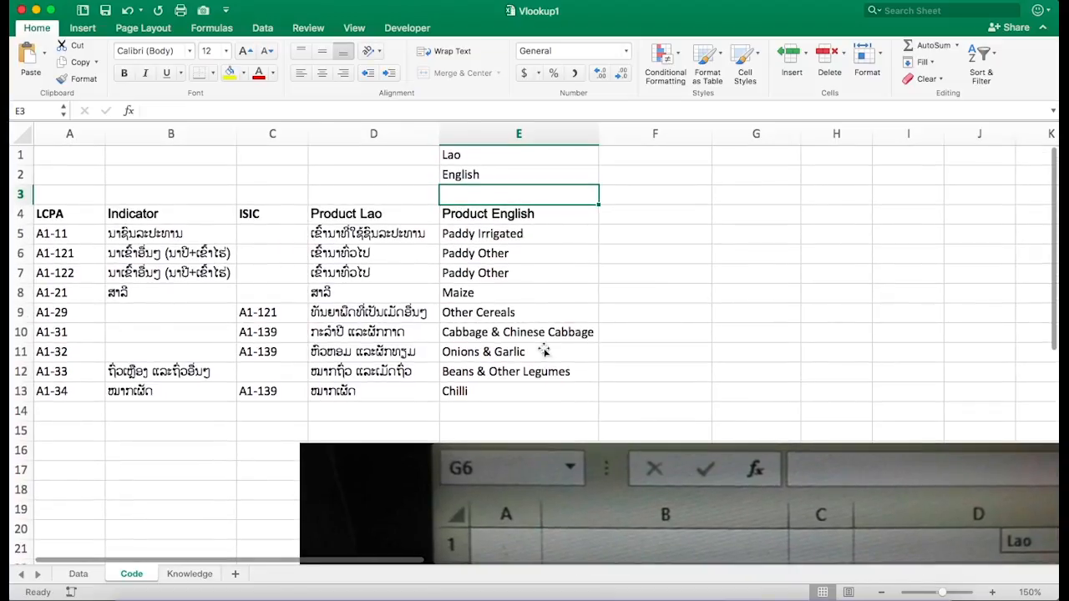
left_click(278, 295)
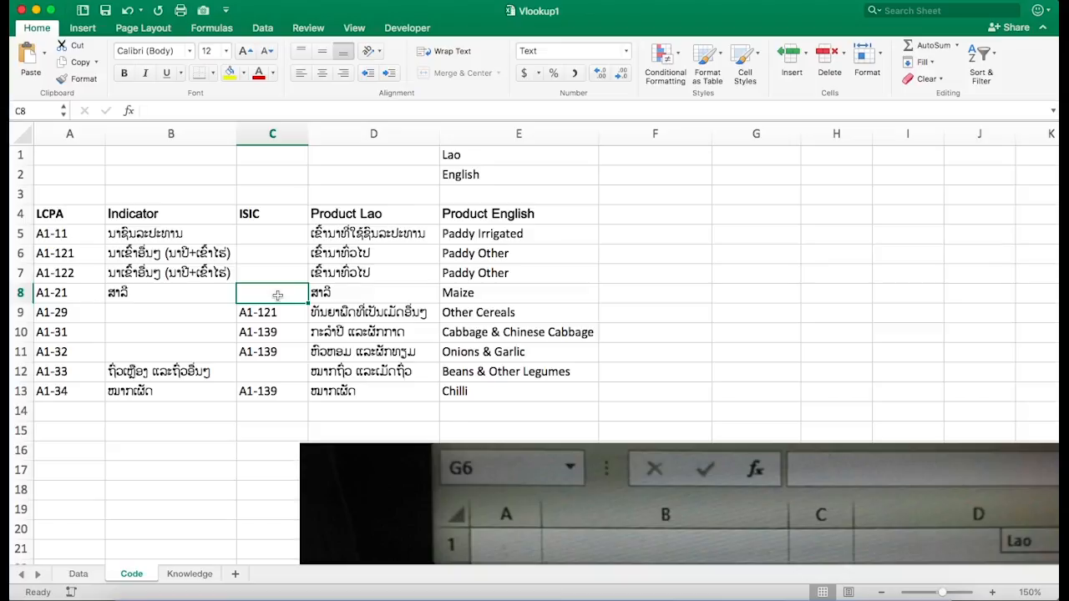
scroll(278, 295, "down", 10)
scroll(278, 294, "right", 3)
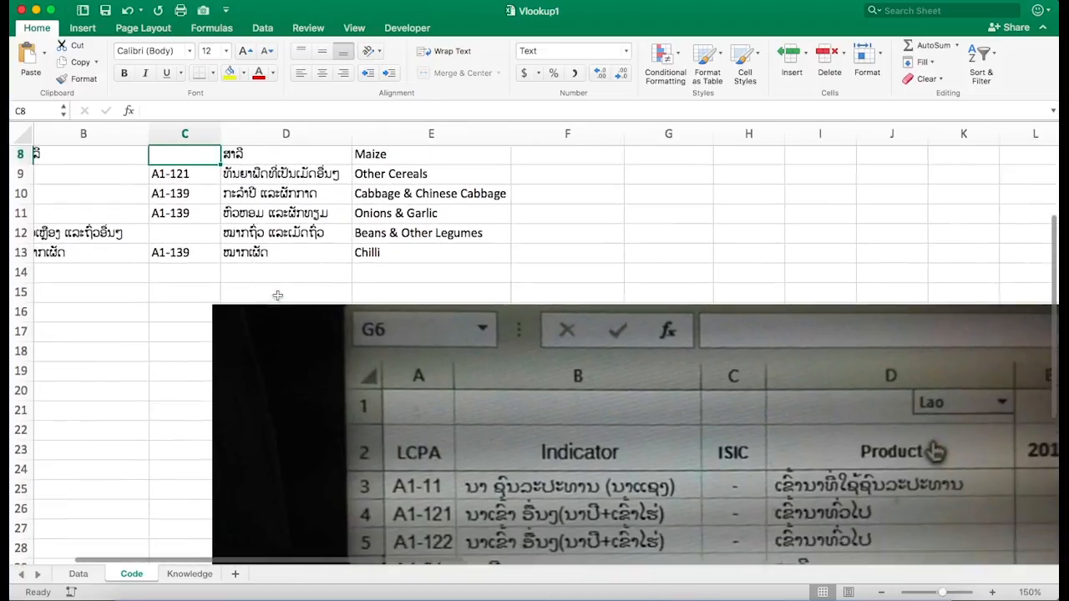
scroll(277, 294, "up", 4)
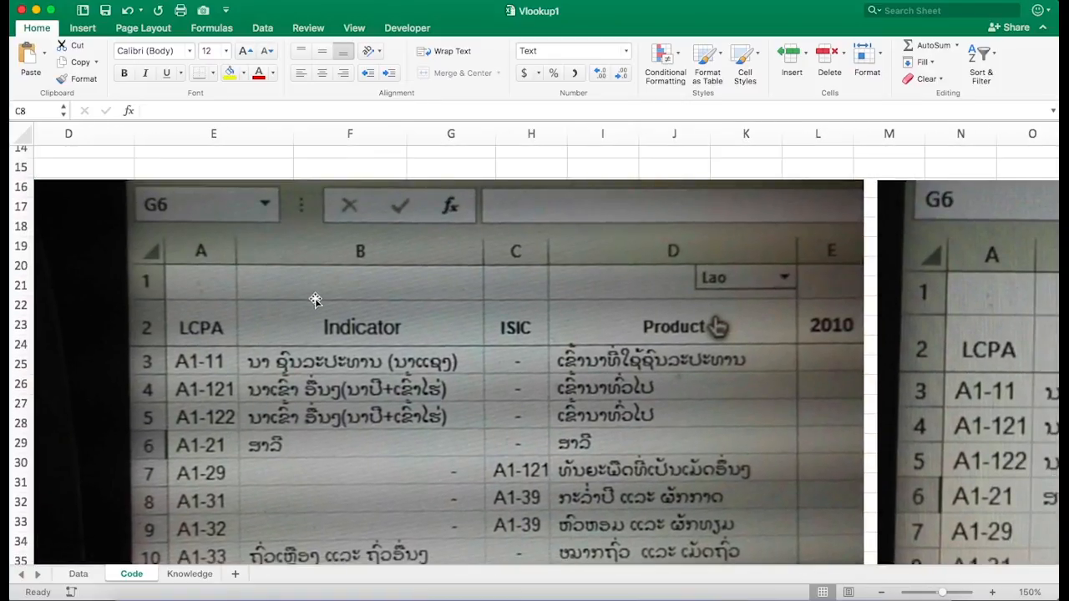
scroll(310, 298, "left", 1)
scroll(315, 300, "down", 1)
scroll(315, 300, "right", 1)
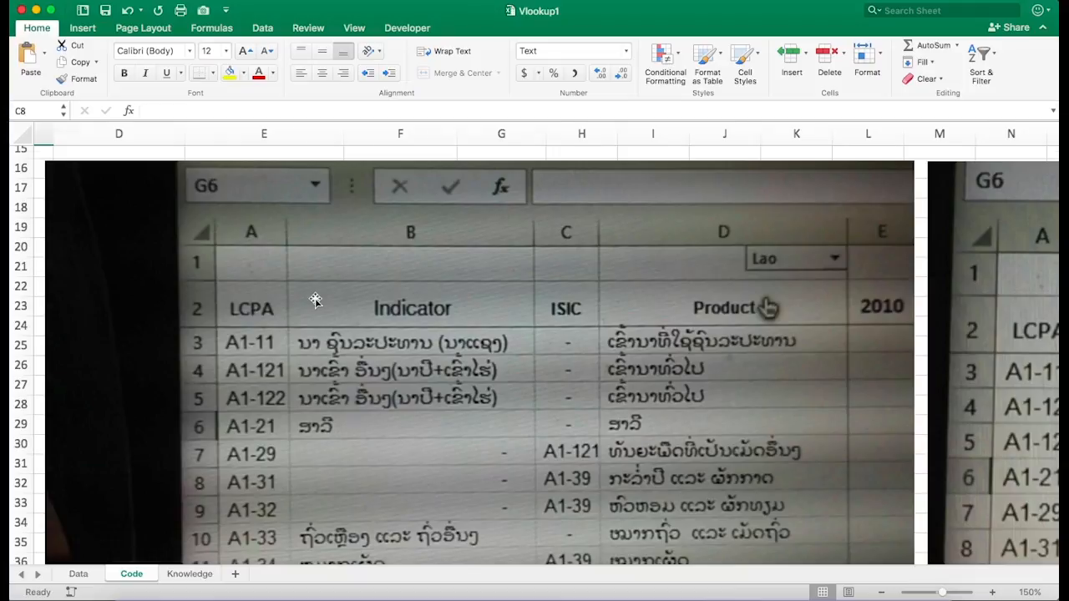
scroll(315, 300, "up", 10)
scroll(315, 300, "left", 3)
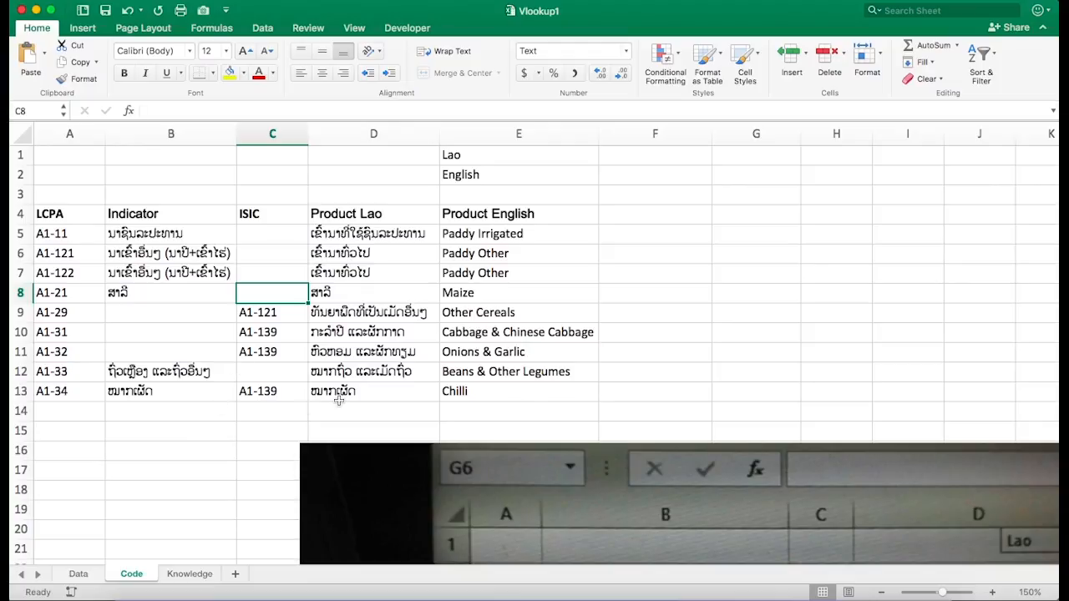
scroll(339, 401, "down", 10)
scroll(339, 401, "right", 3)
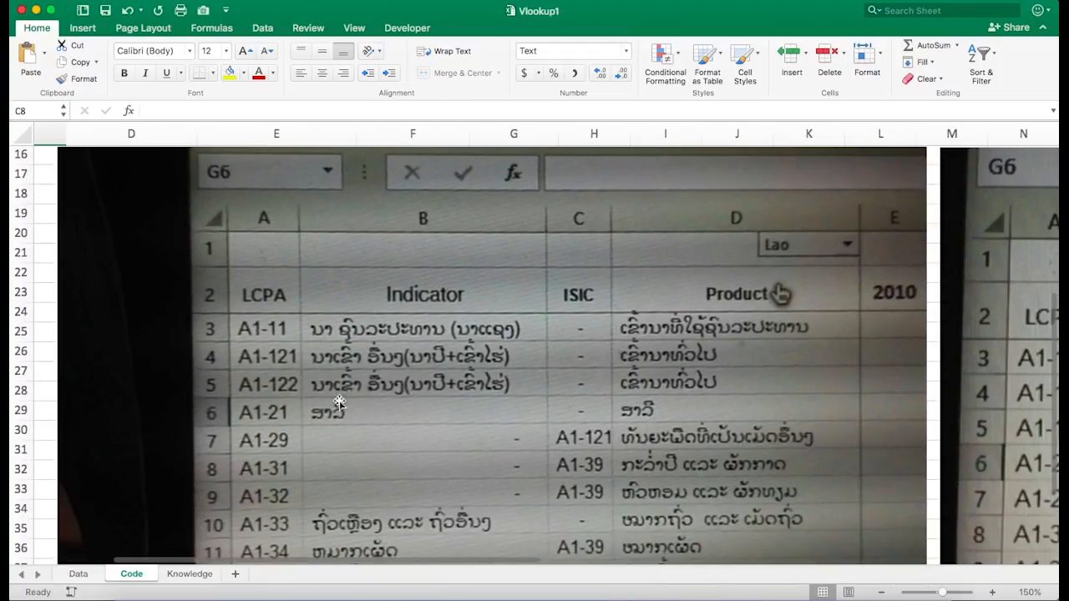
scroll(340, 401, "down", 5)
scroll(339, 401, "right", 1)
scroll(339, 401, "up", 3)
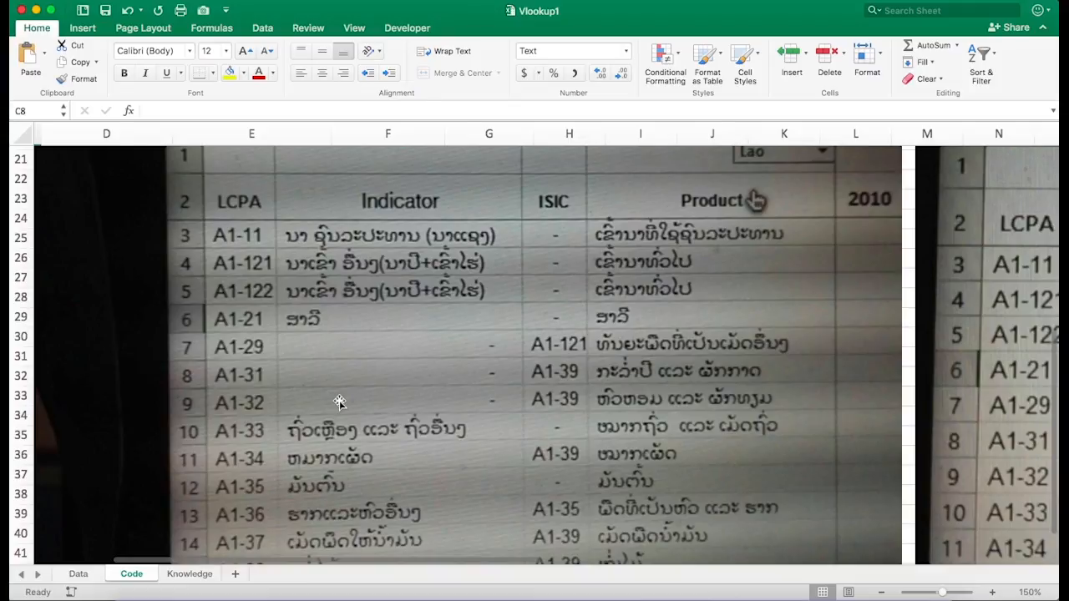
scroll(339, 402, "up", 1)
scroll(340, 402, "left", 1)
scroll(339, 402, "right", 1)
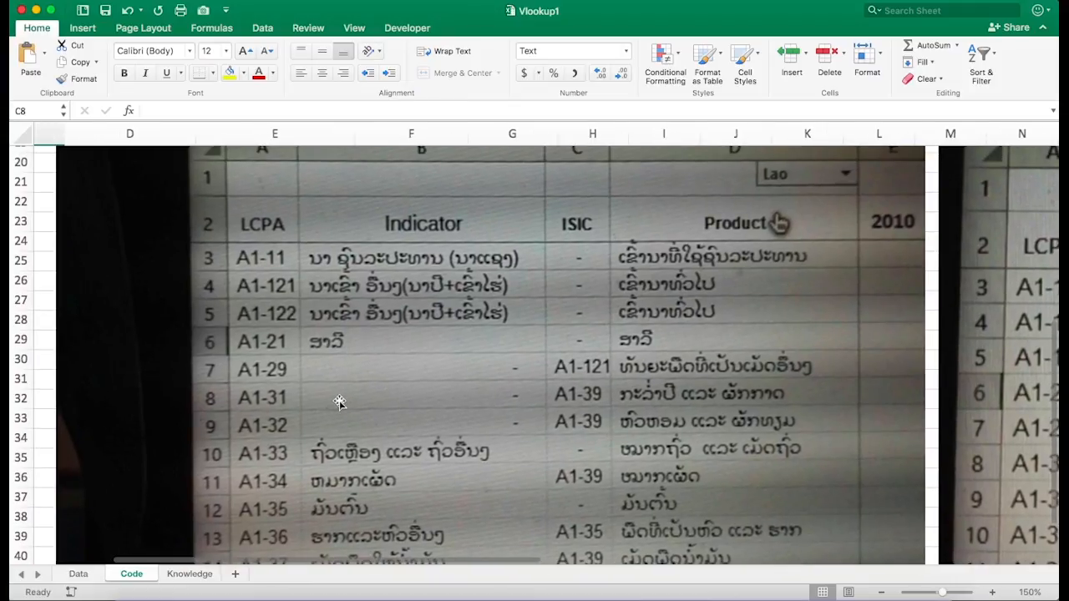
scroll(339, 402, "left", 3)
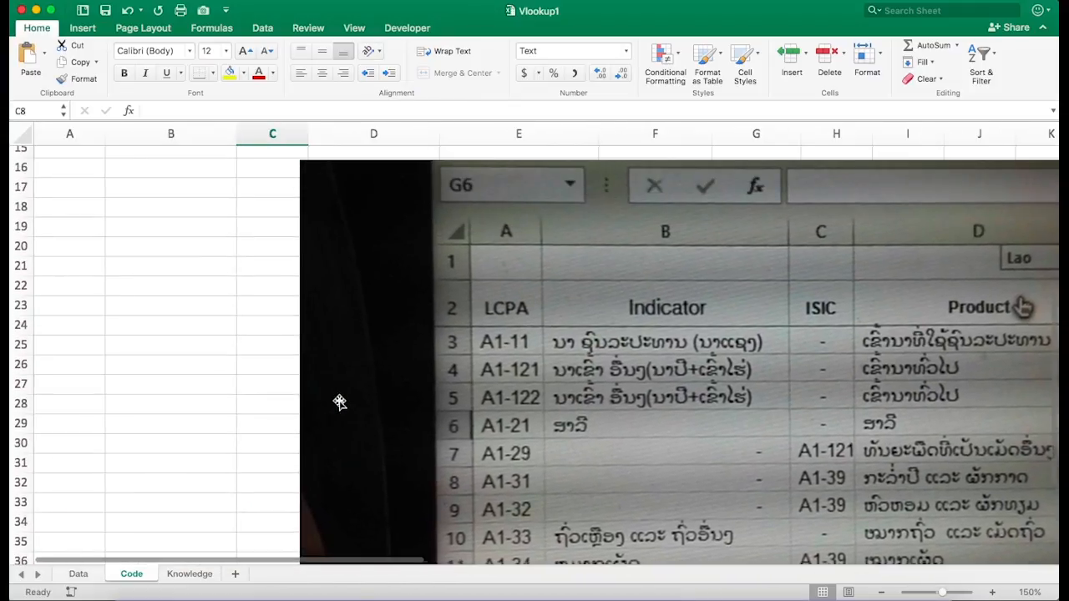
scroll(339, 402, "up", 6)
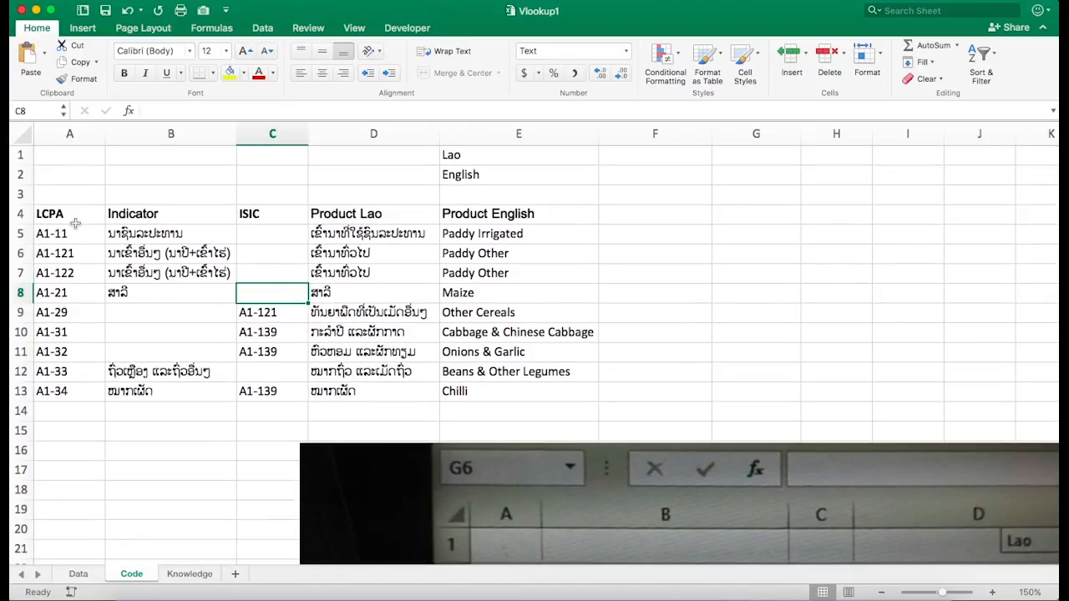
- Highlight the lookup table A4:E13 and compare it with the reference picture showing the English dropdown option
left_click_drag(75, 216, 464, 391)
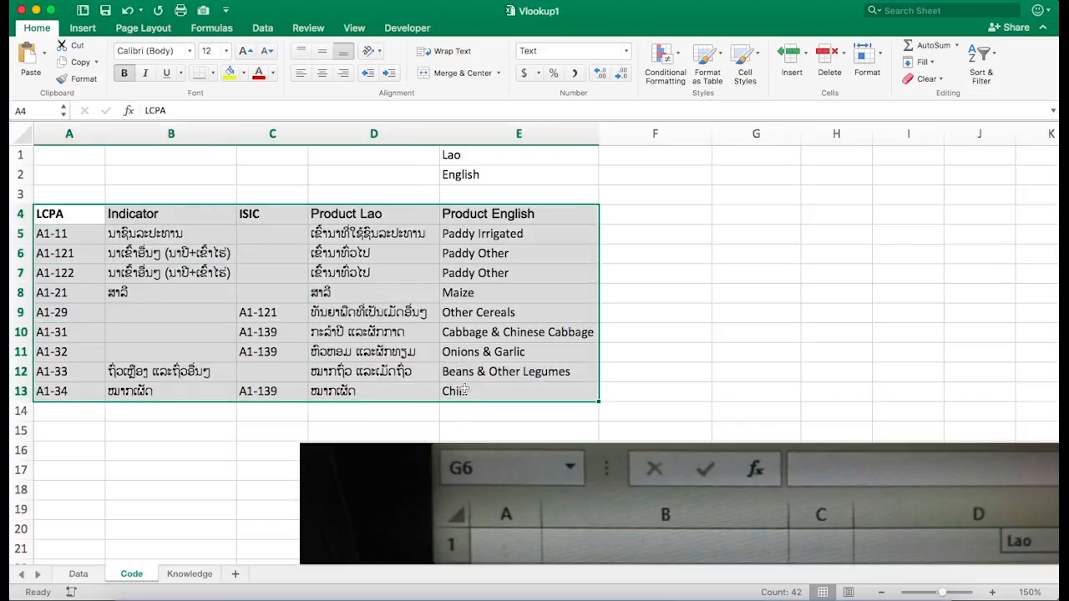
scroll(465, 391, "down", 10)
scroll(464, 391, "right", 5)
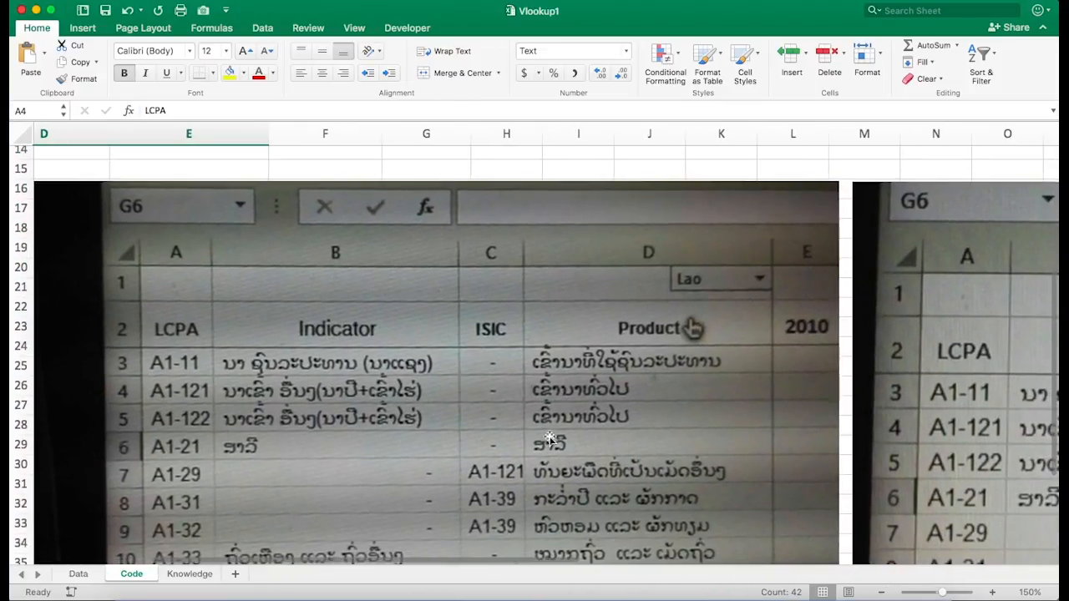
scroll(554, 433, "down", 5)
scroll(553, 433, "right", 2)
scroll(800, 440, "right", 2)
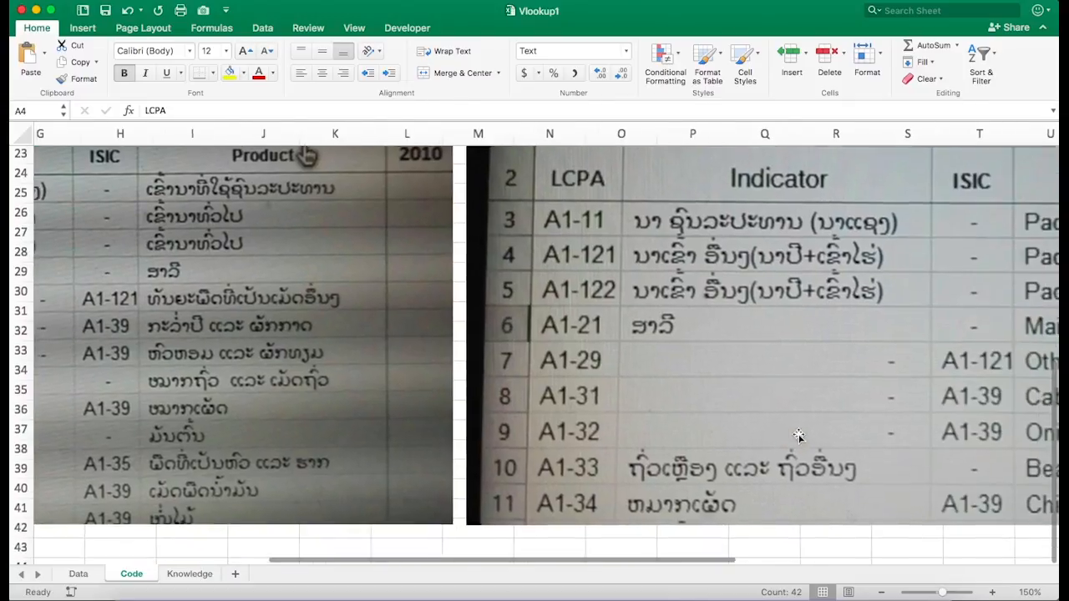
scroll(799, 436, "up", 5)
scroll(799, 435, "up", 5)
scroll(800, 435, "down", 10)
scroll(799, 435, "right", 3)
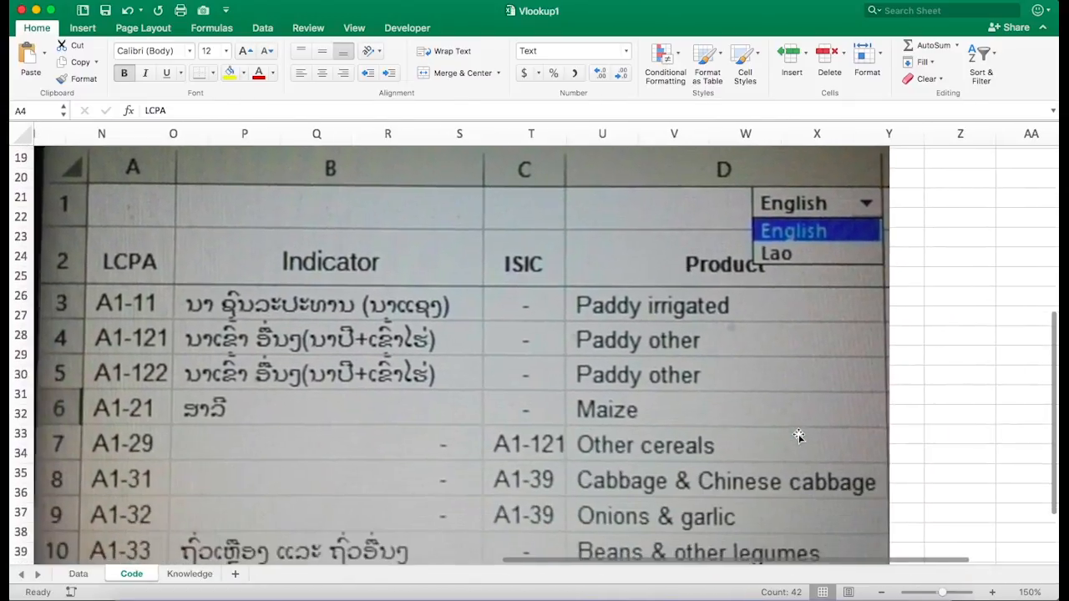
scroll(799, 435, "up", 10)
scroll(799, 435, "left", 5)
scroll(799, 435, "left", 2)
scroll(866, 415, "left", 3)
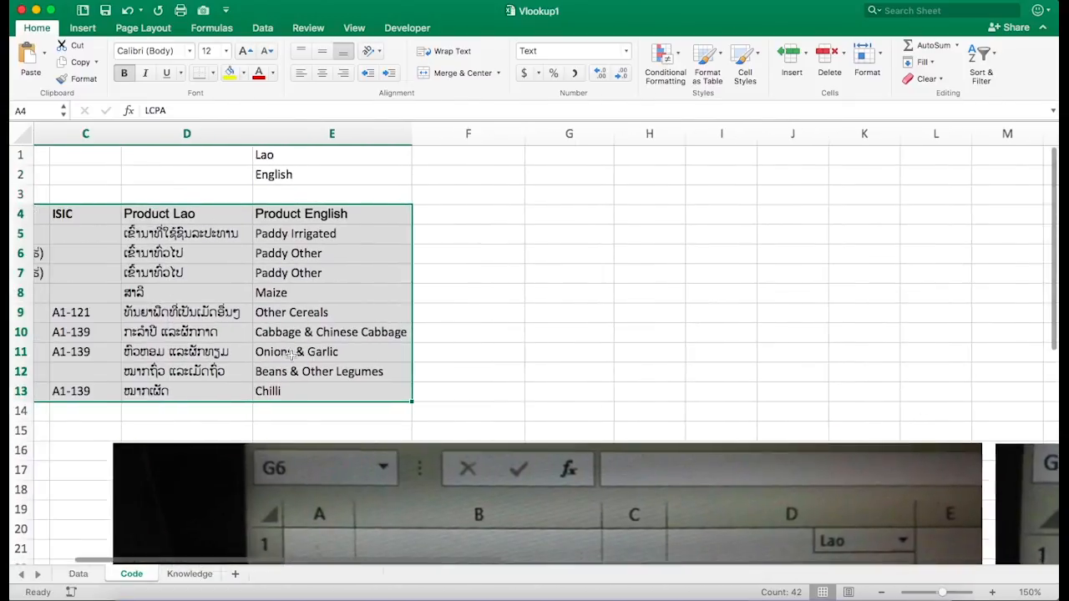
- Highlight the LCPA, Product Lao and Product English columns of the lookup table to identify the lookup key and return columns
left_click(147, 288)
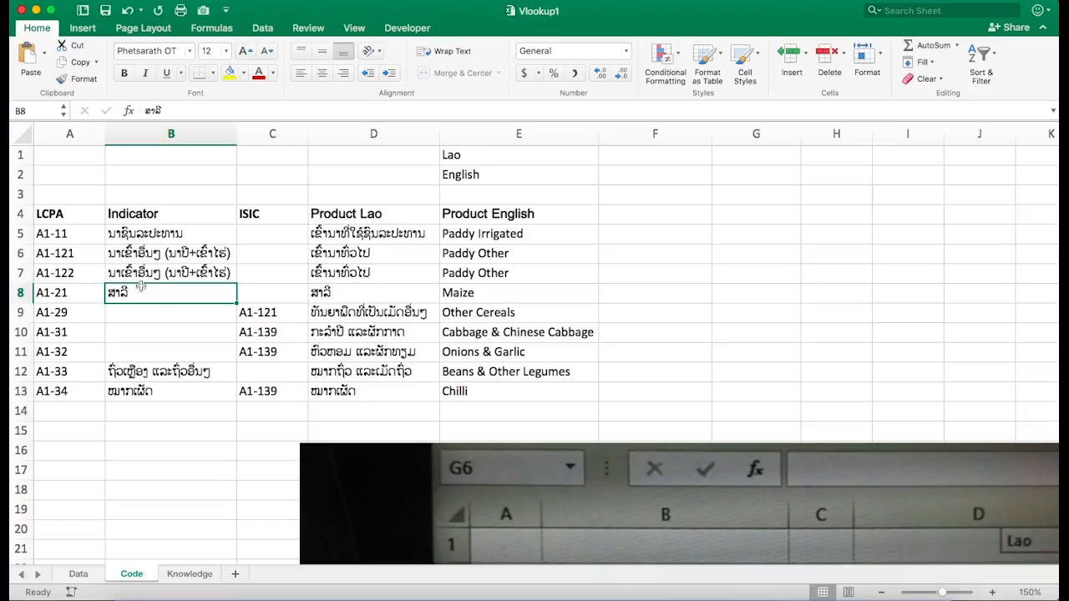
left_click_drag(61, 214, 59, 384)
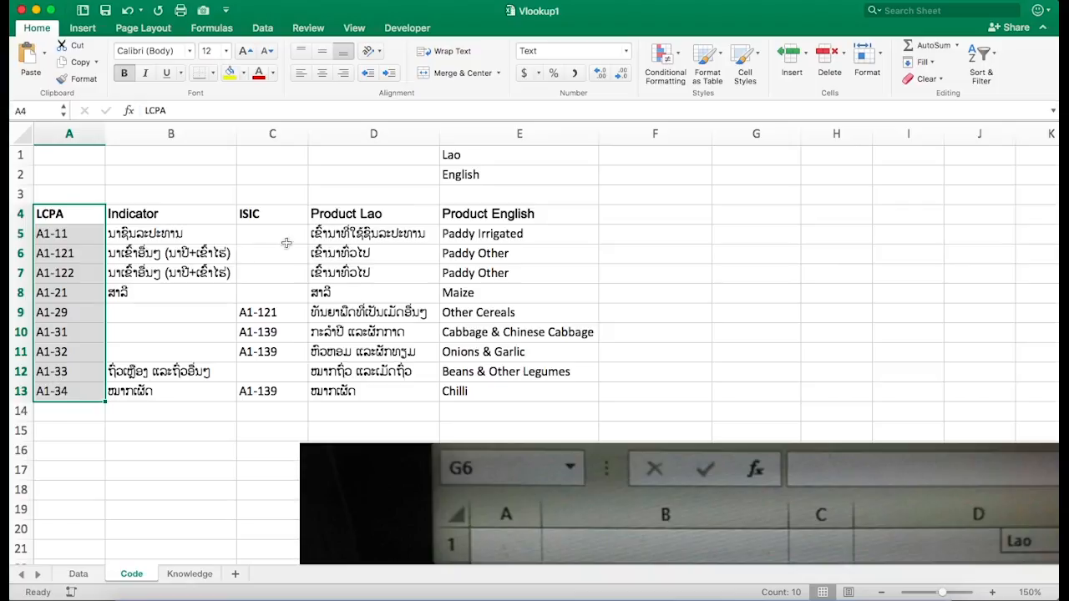
left_click_drag(343, 216, 346, 393)
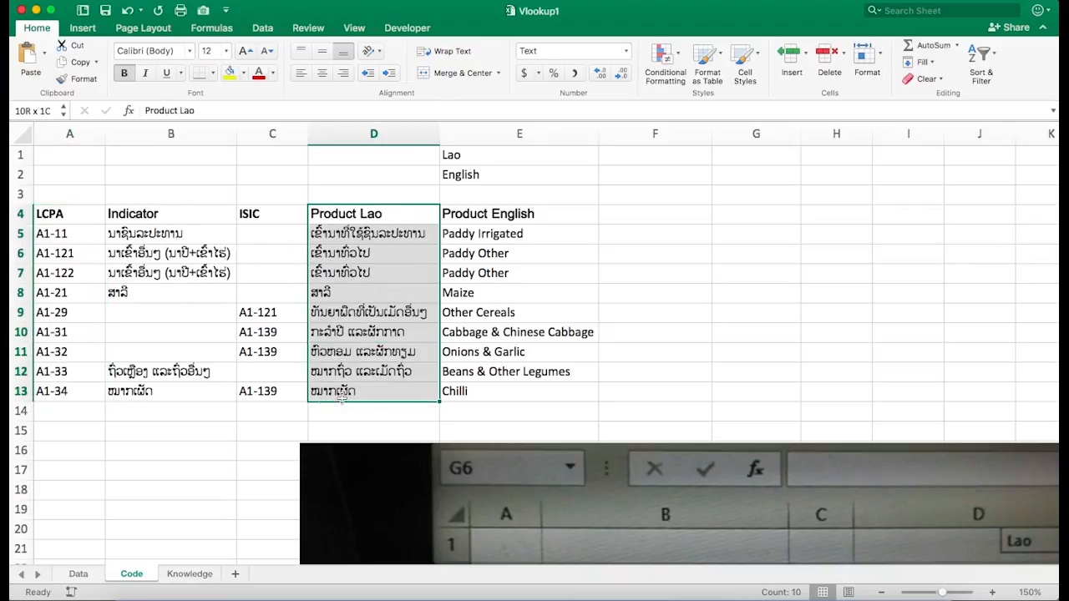
left_click(81, 233)
left_click(371, 237)
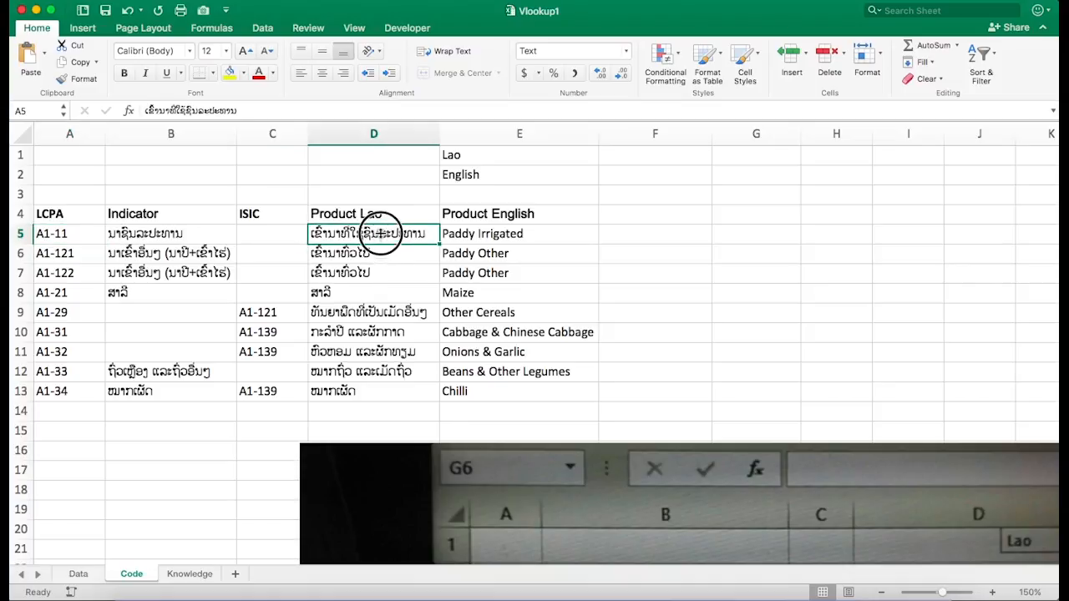
left_click(379, 216)
left_click_drag(378, 216, 378, 226)
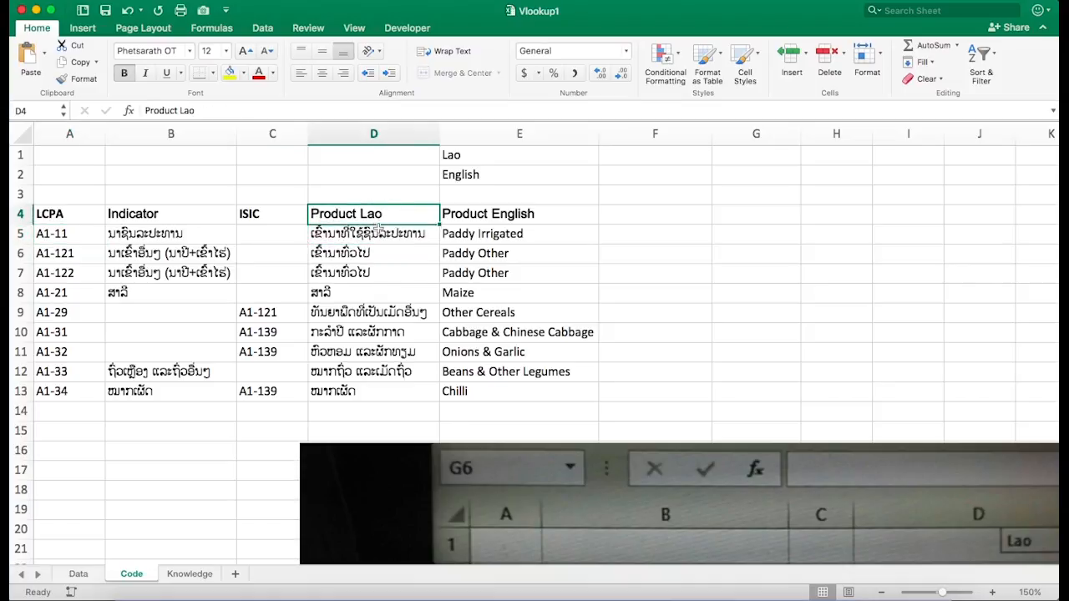
left_click(376, 235)
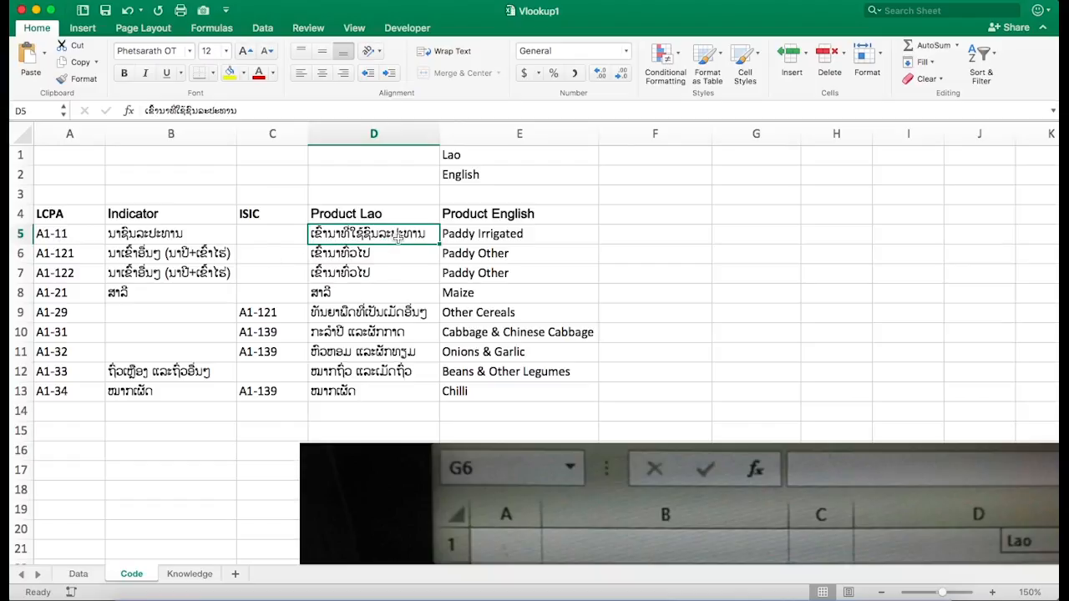
left_click(485, 236)
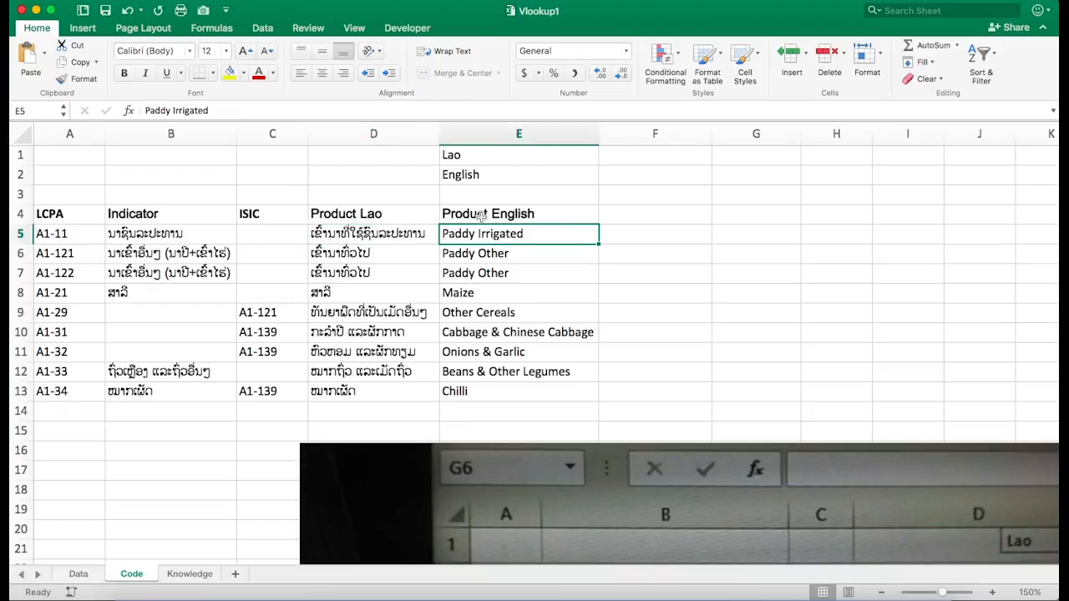
left_click(482, 215)
left_click(393, 220)
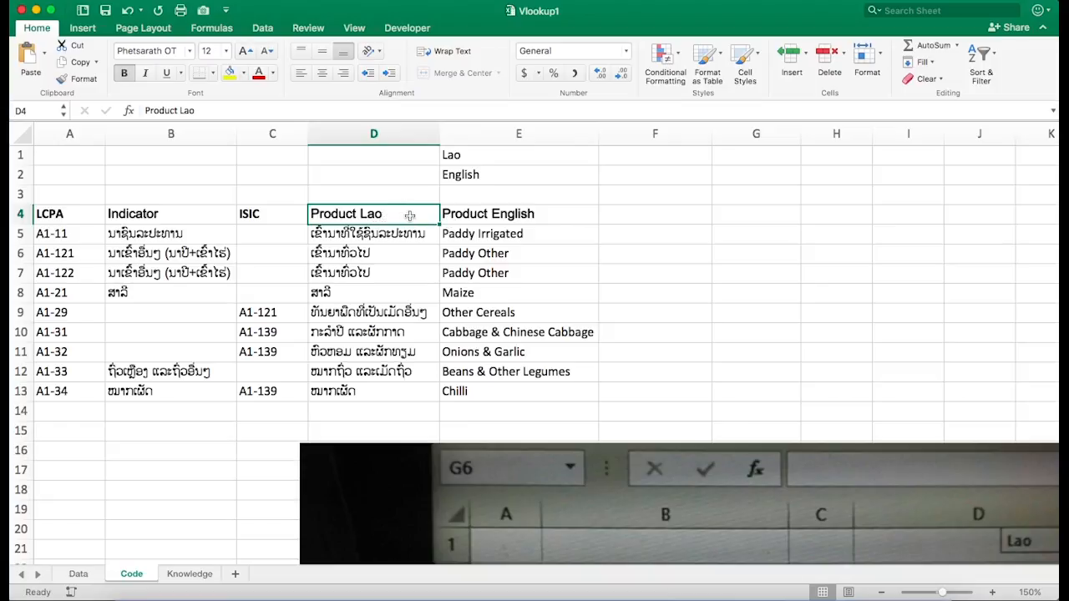
left_click(467, 215)
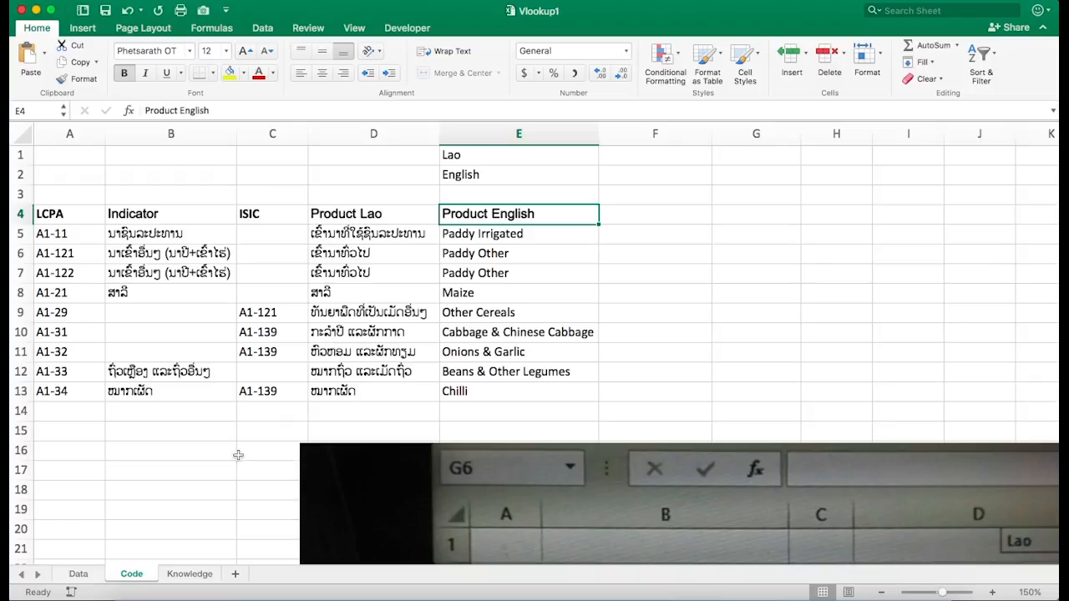
scroll(238, 455, "down", 10)
scroll(238, 455, "right", 4)
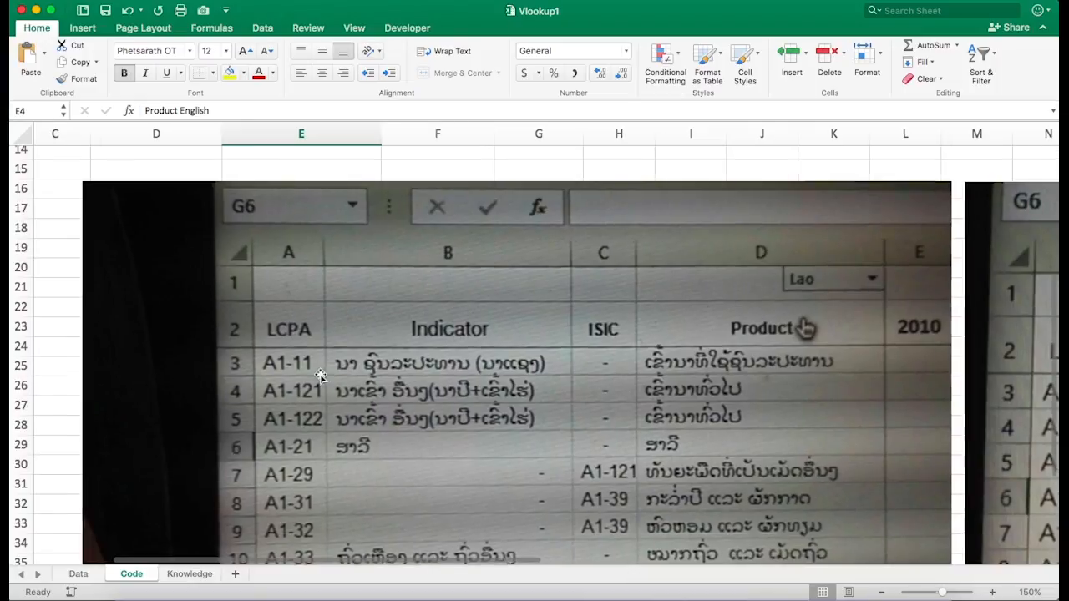
scroll(321, 379, "up", 10)
scroll(322, 378, "left", 4)
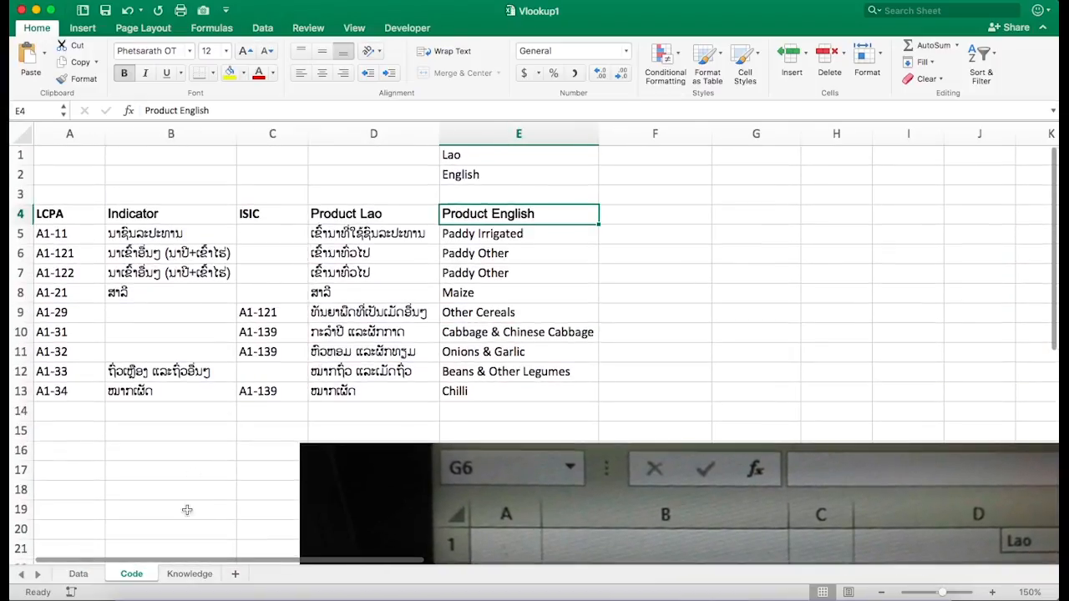
- Open the Knowledge sheet and review the IF and VLOOKUP formula syntax notes
left_click(187, 574)
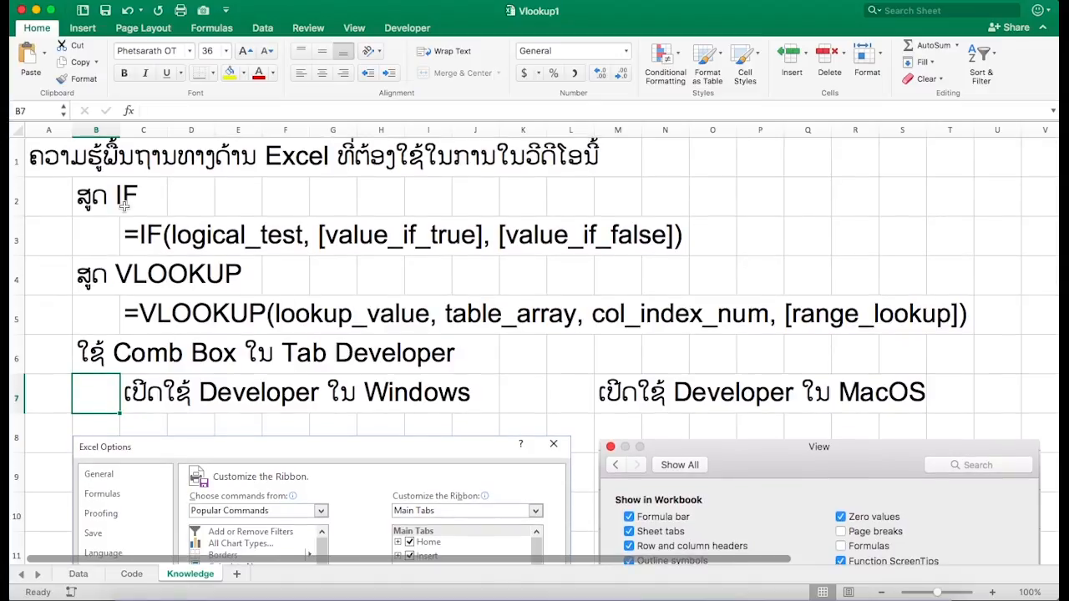
left_click(102, 238)
left_click(132, 238)
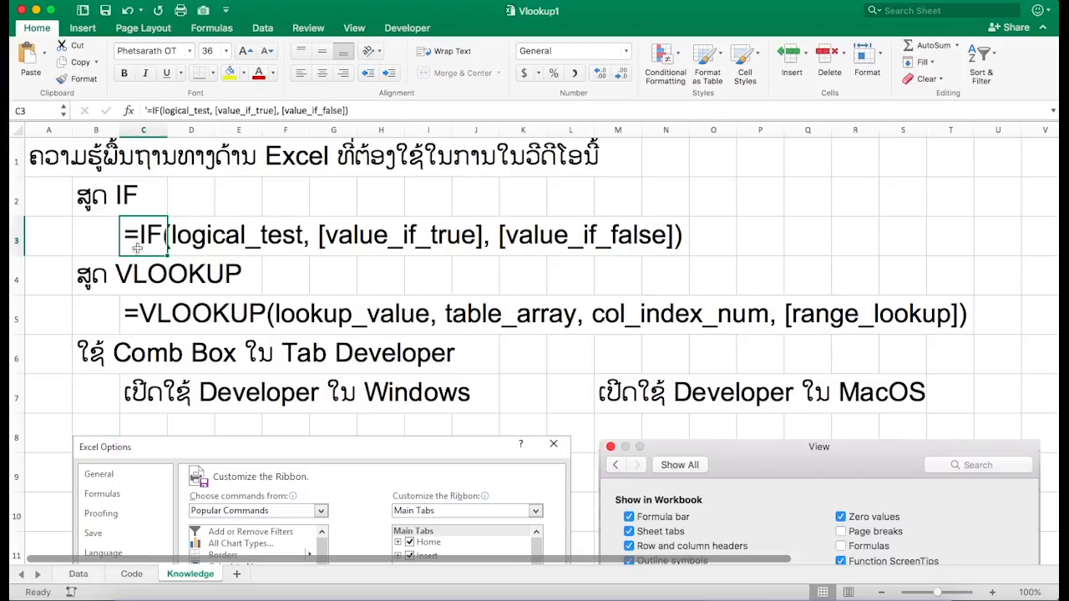
left_click(184, 197)
left_click(82, 243)
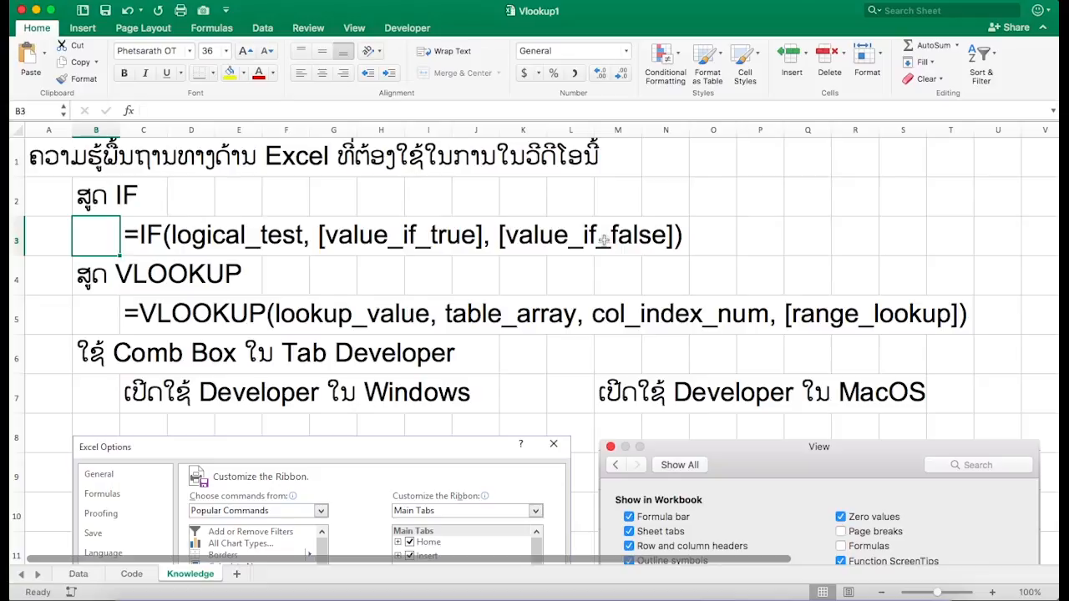
left_click(106, 319)
left_click(97, 282)
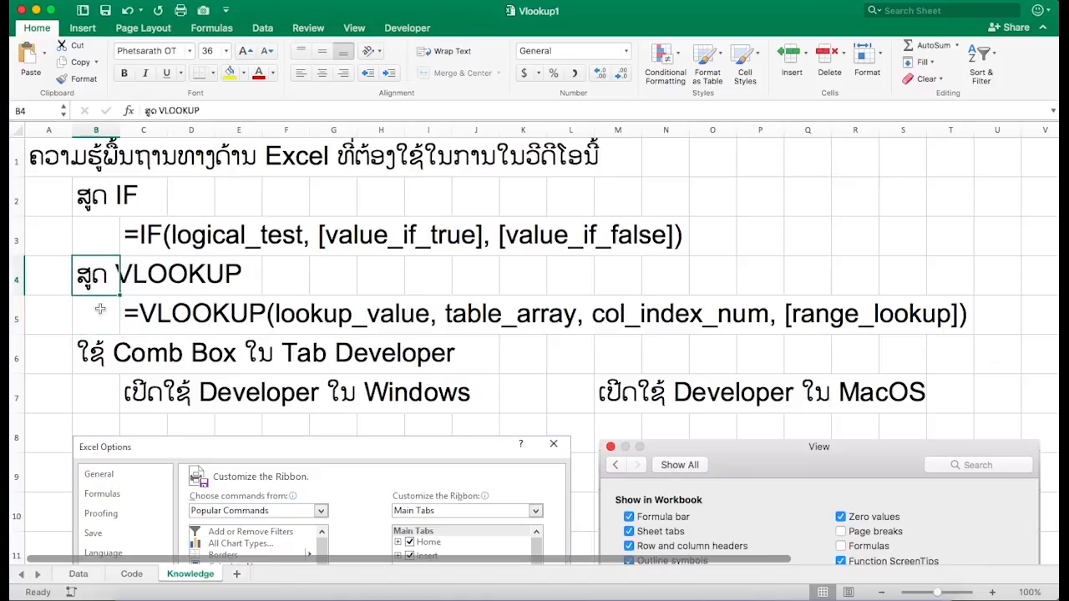
left_click(99, 309)
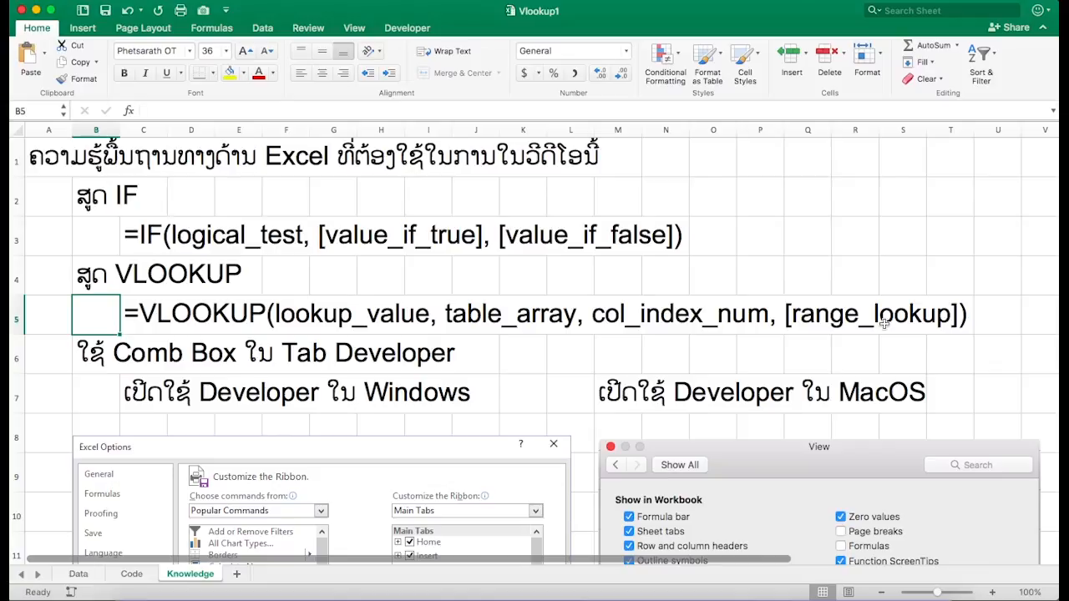
- Insert two blank rows below the VLOOKUP syntax line on the Knowledge sheet
scroll(884, 325, "right", 2)
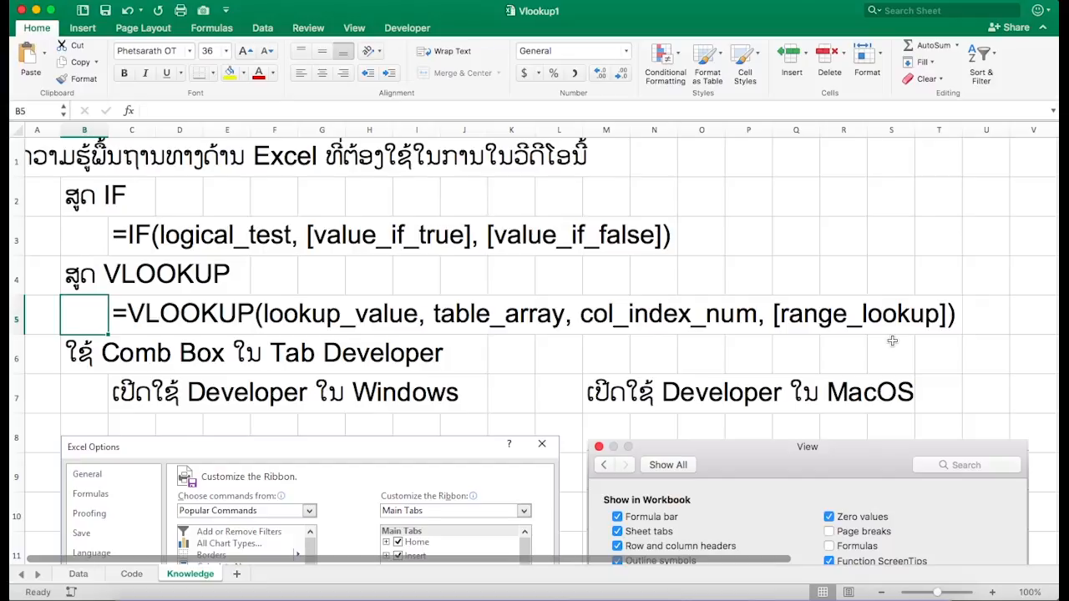
scroll(814, 331, "down", 1)
scroll(814, 332, "right", 1)
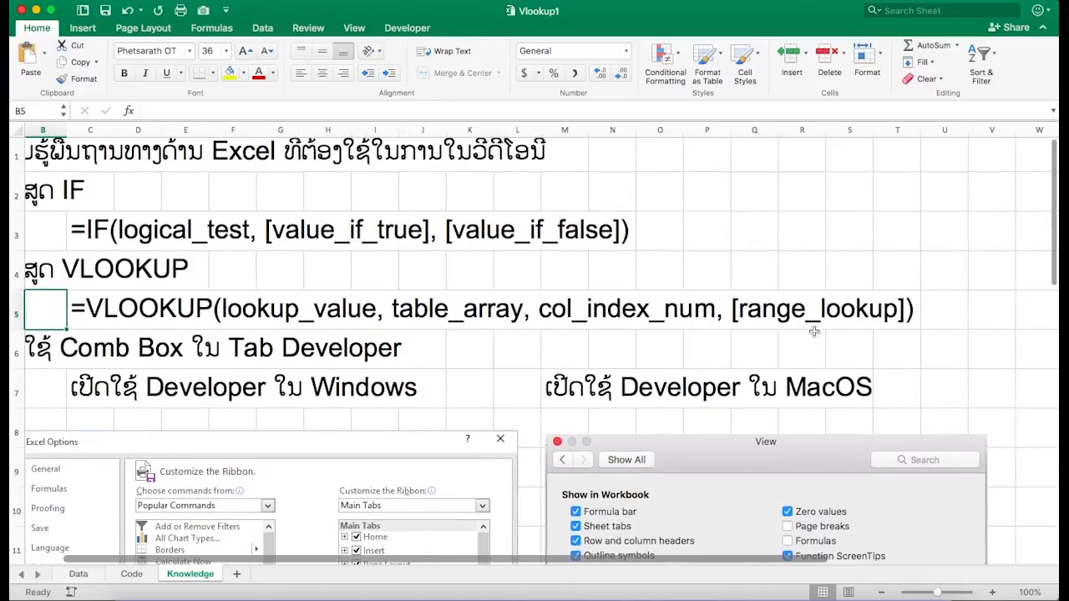
left_click(12, 351)
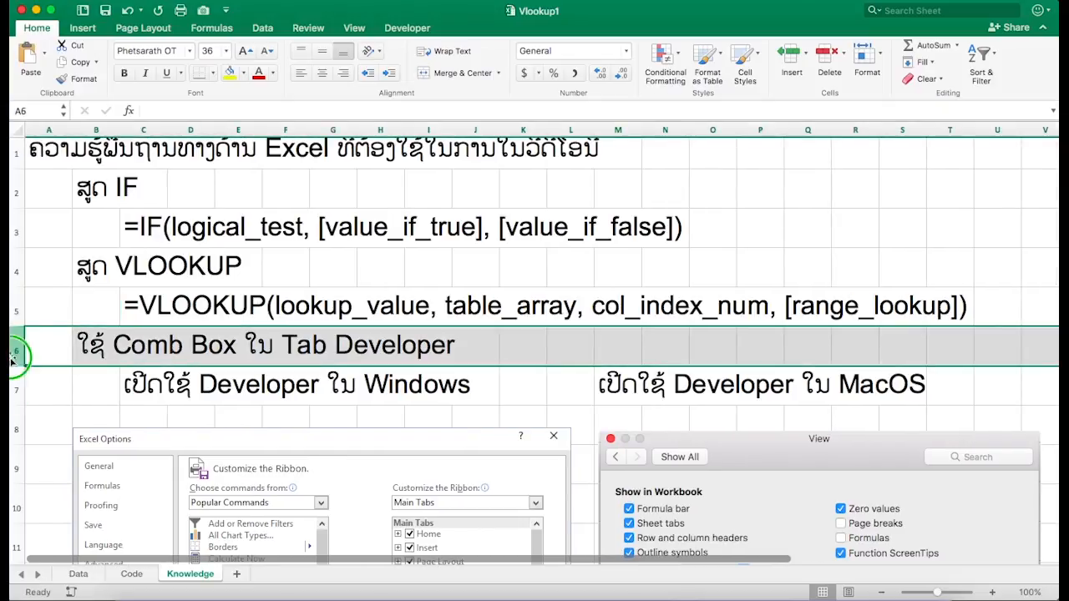
right_click(11, 358)
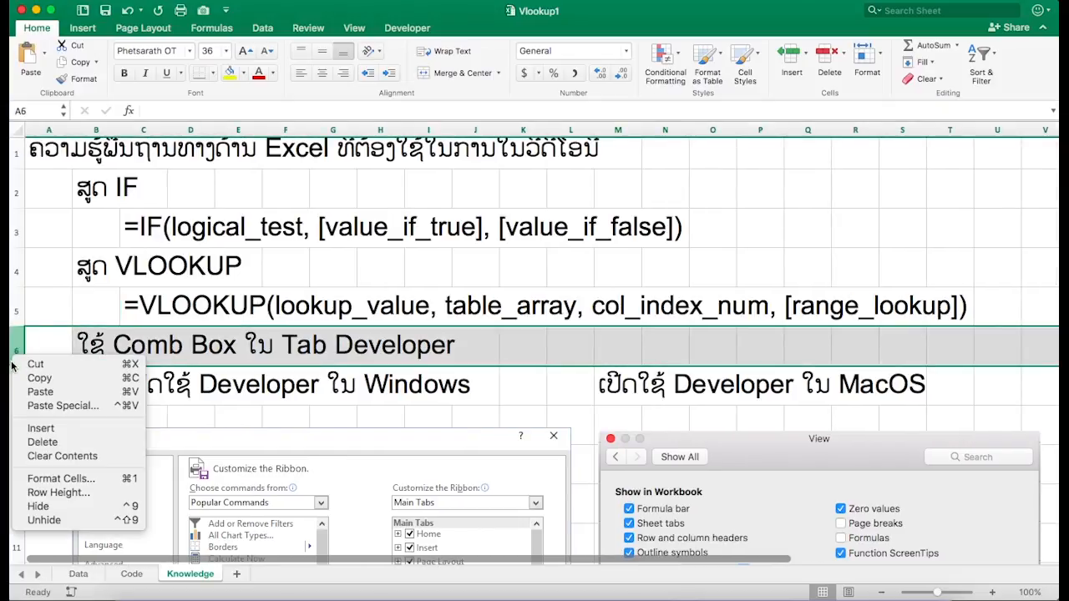
left_click(40, 428)
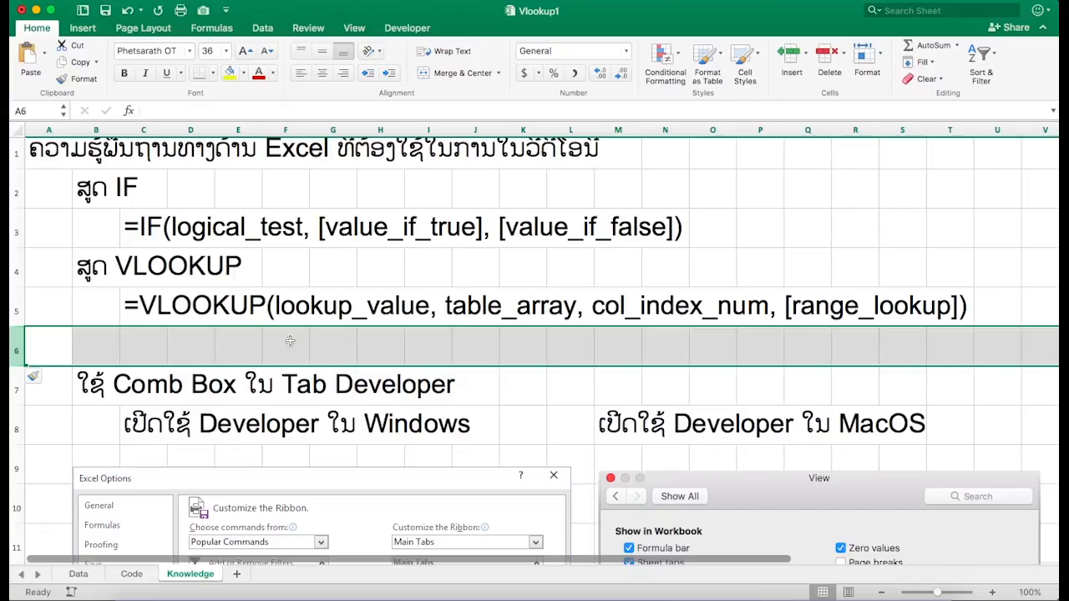
right_click(13, 348)
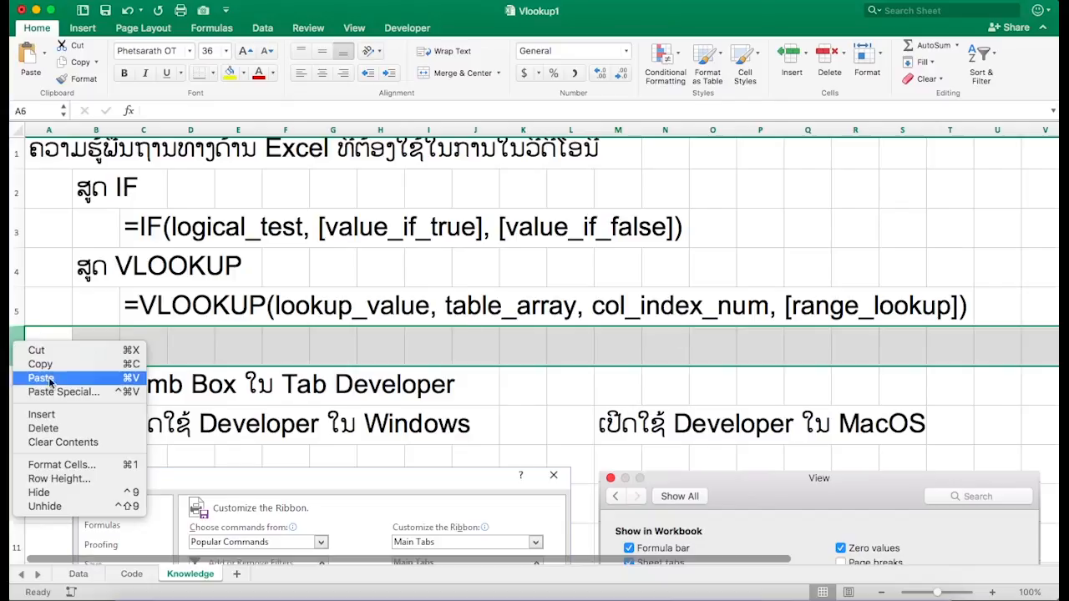
left_click(40, 414)
left_click(178, 356)
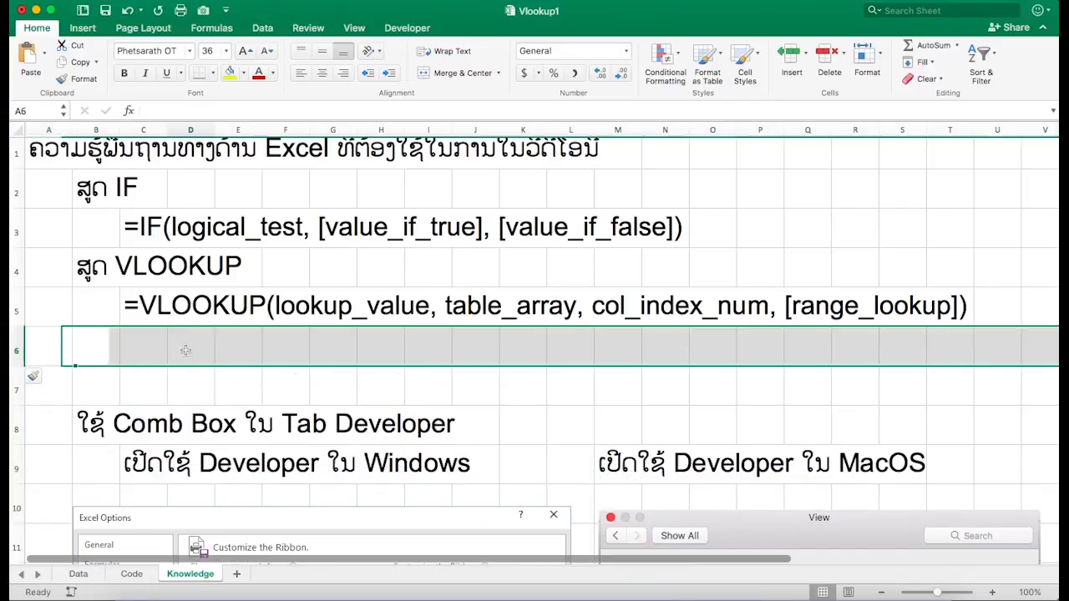
- Copy the [range_lookup] argument text from the VLOOKUP syntax in C5 into cell C6
left_click(143, 306)
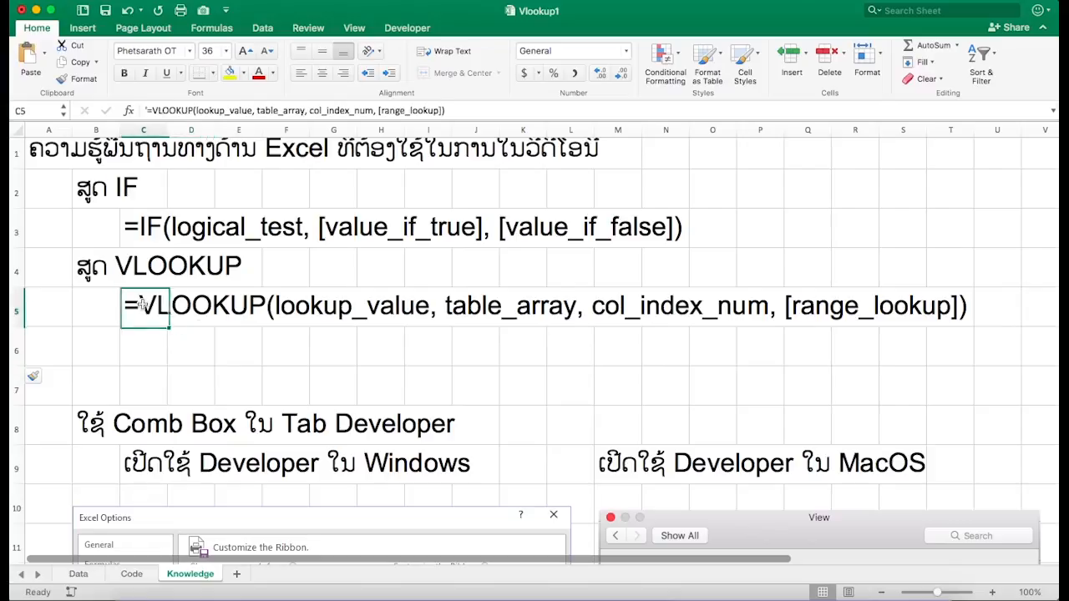
left_click(443, 110)
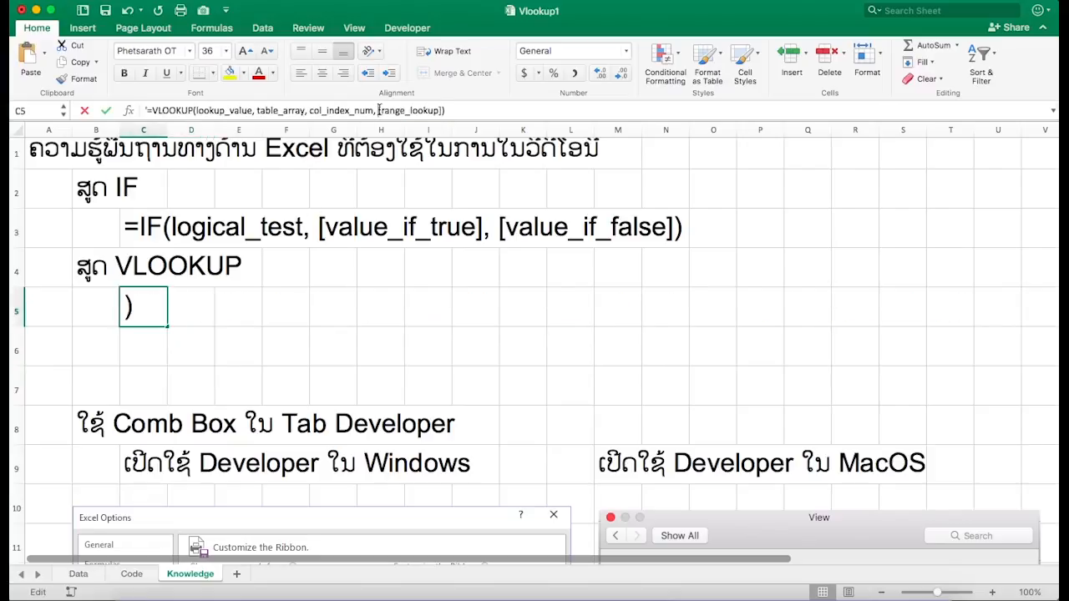
left_click_drag(443, 110, 378, 110)
key("super+c")
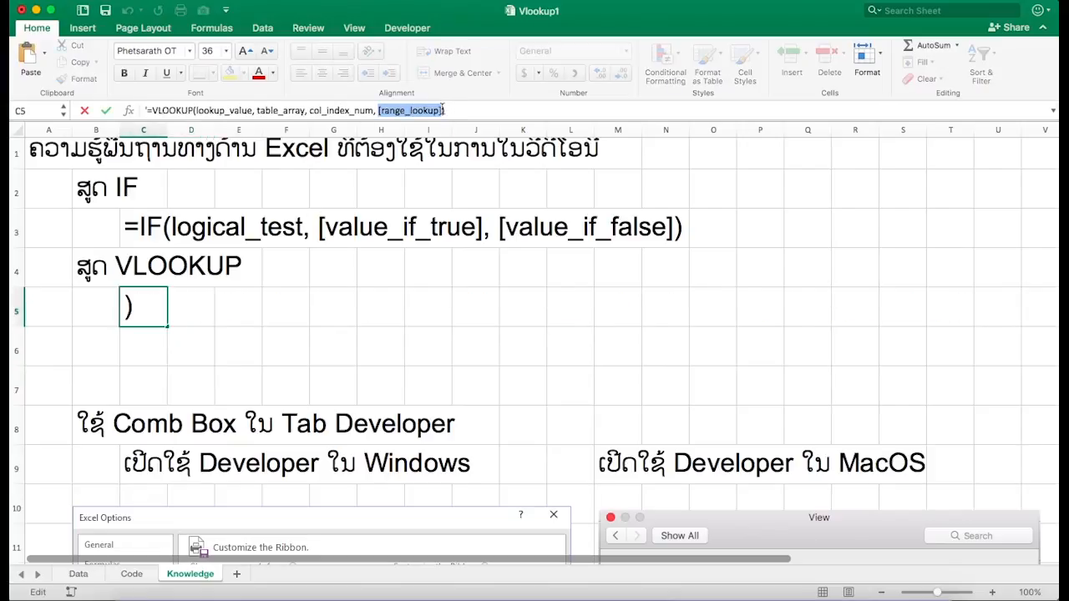
key("Escape")
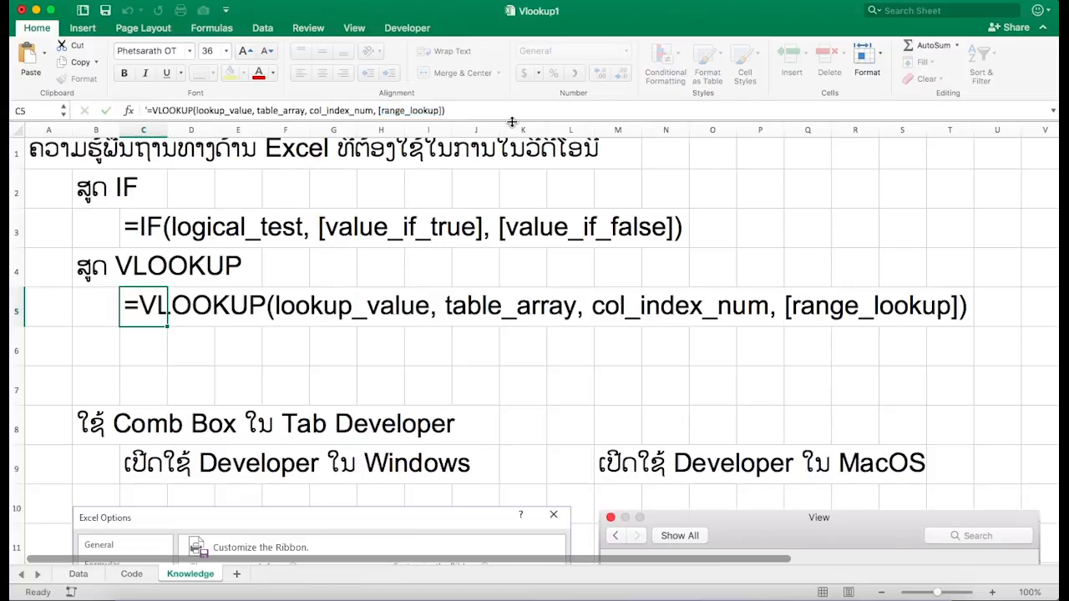
left_click(149, 344)
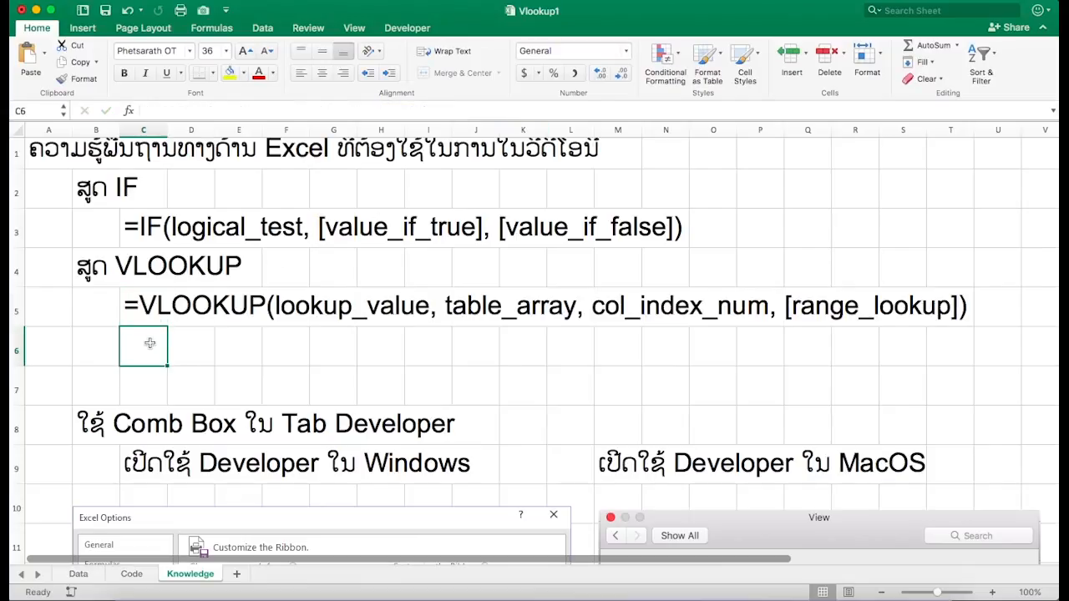
key("super+v")
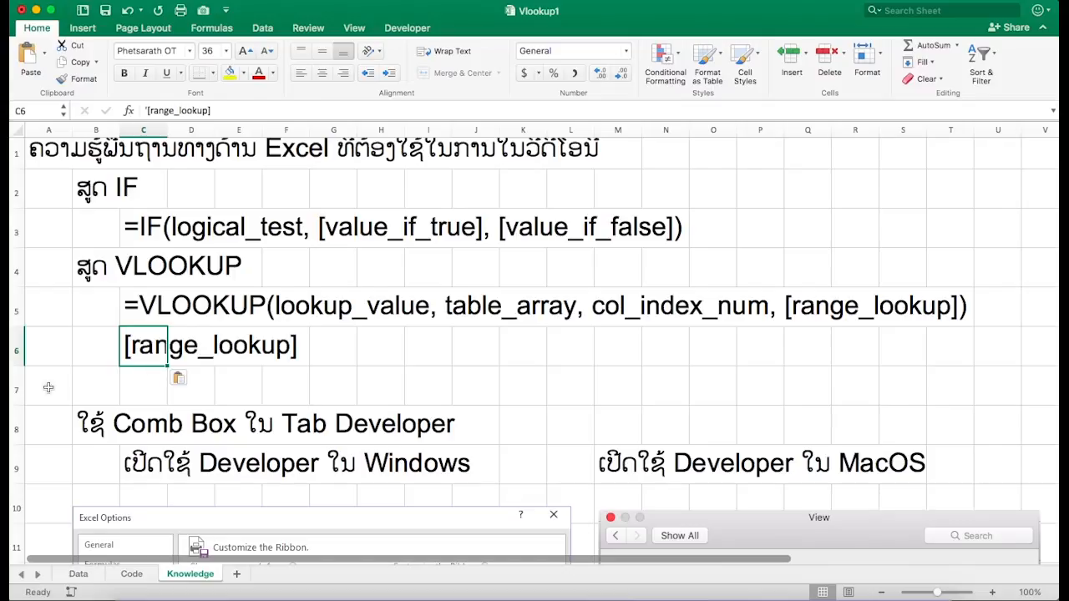
- Insert another blank row below row 6
left_click(16, 388)
right_click(17, 389)
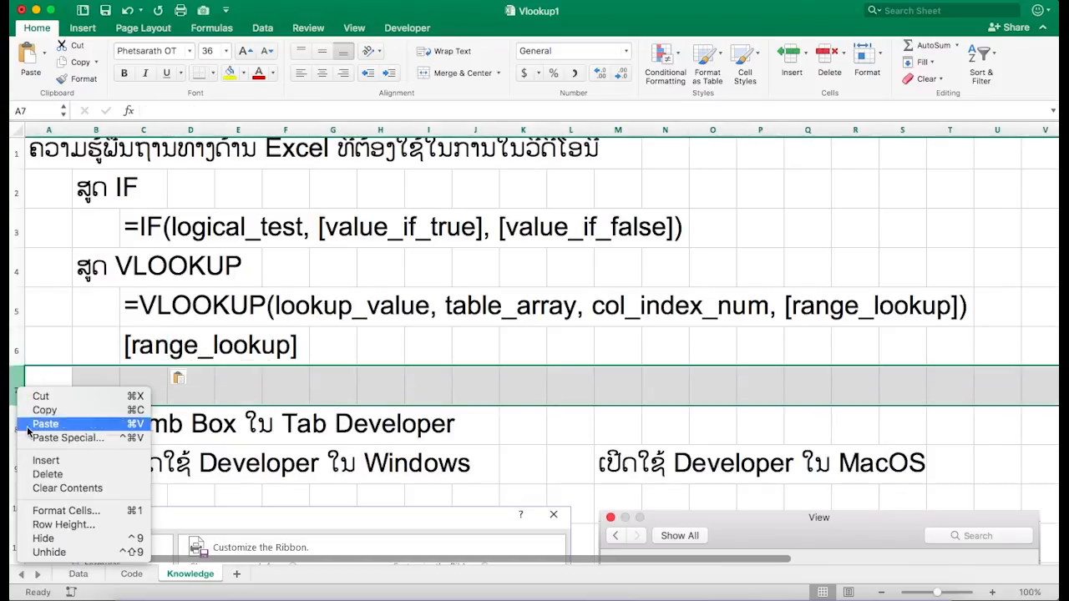
left_click(42, 461)
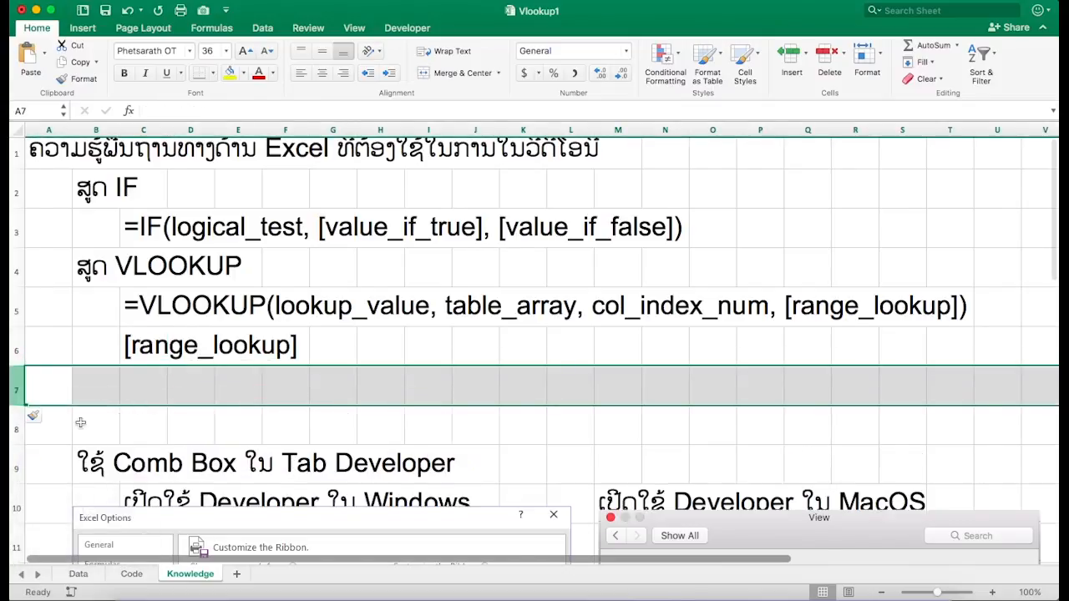
left_click(154, 382)
- Append a colon to the [range_lookup] label in C6
left_click(157, 351)
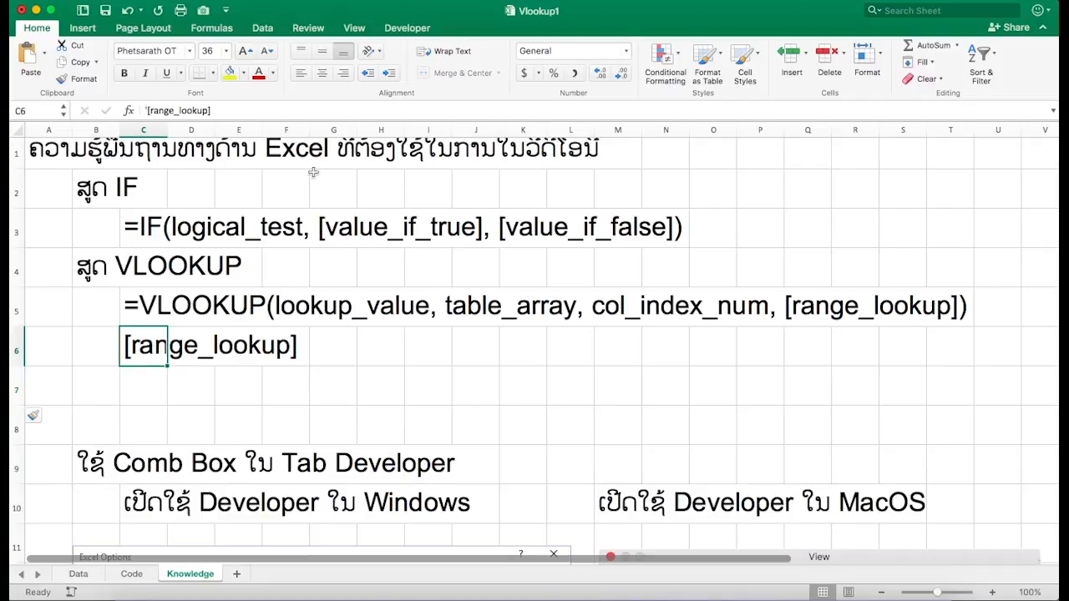
left_click(301, 111)
type(":")
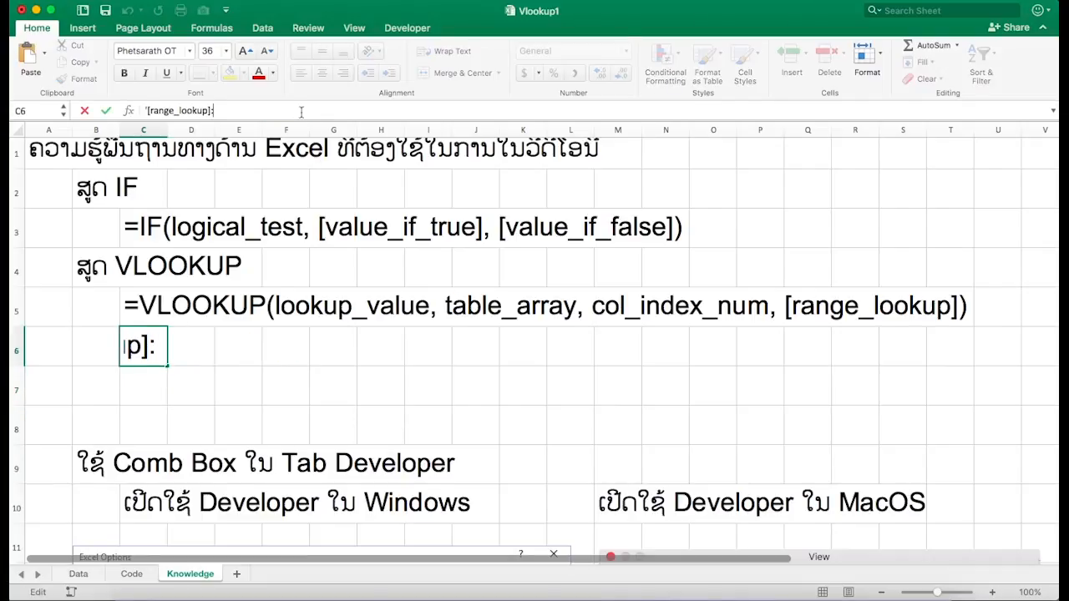
left_click(156, 385)
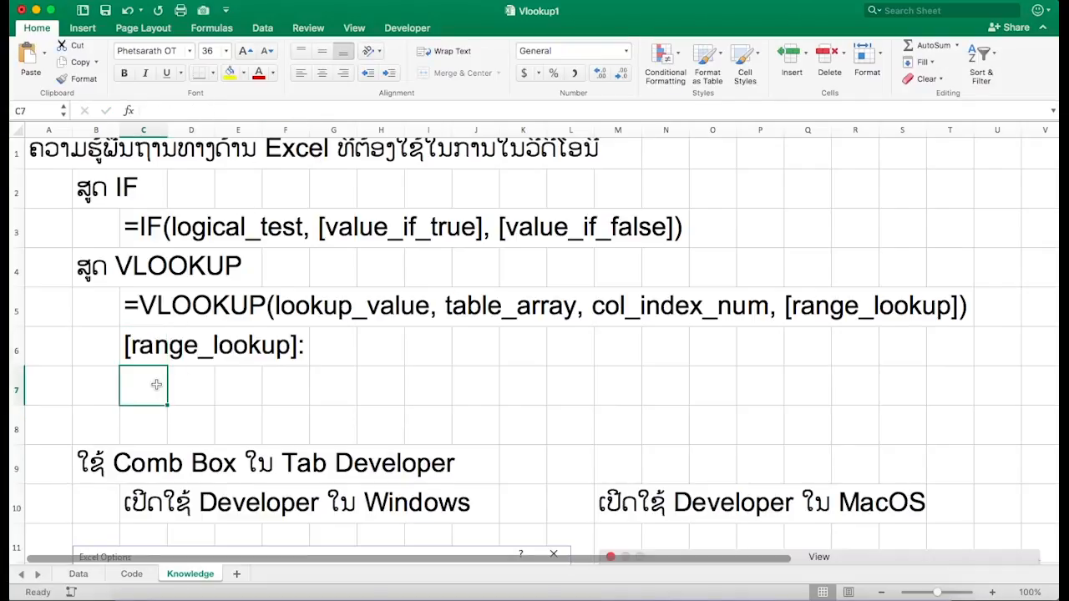
- Enter 0 in C7 and 1 in C8 as the range_lookup option values
type("ຂ")
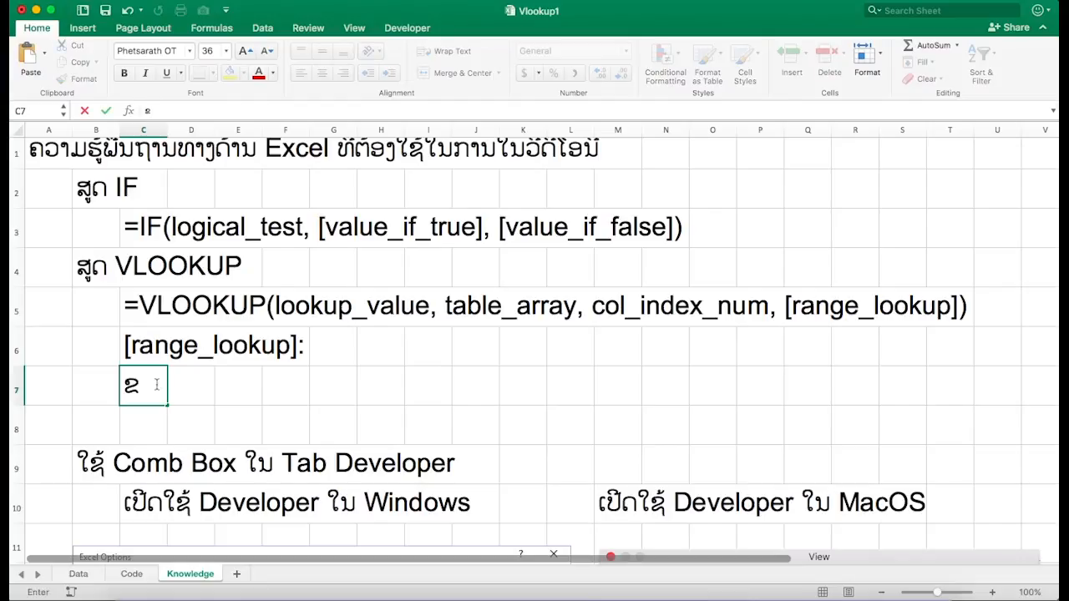
key("BackSpace")
type("0")
key("Return")
type("ຢ")
key("BackSpace")
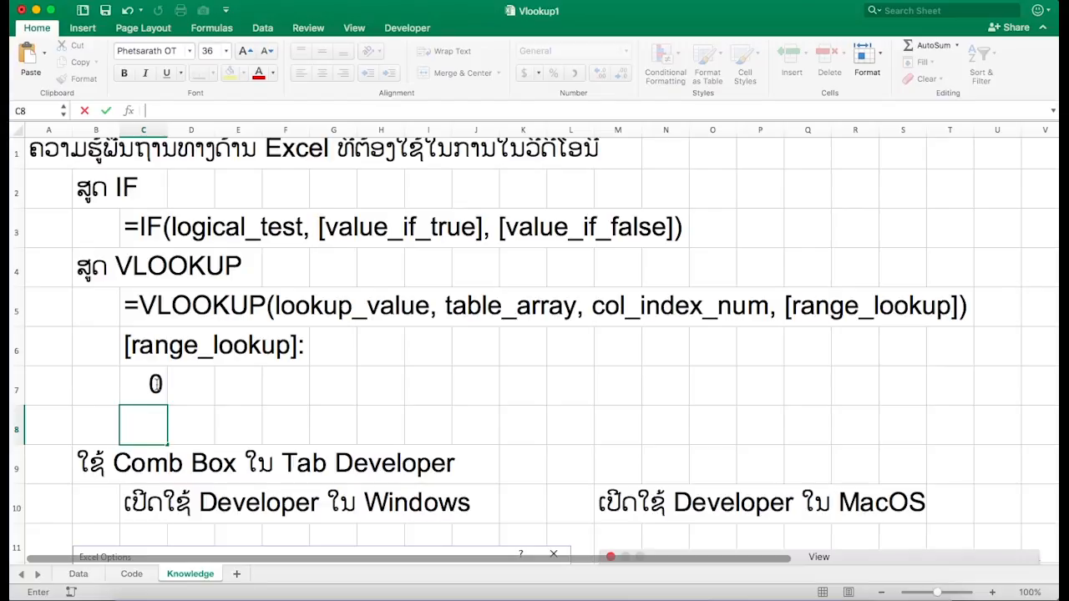
type("1")
key("Tab")
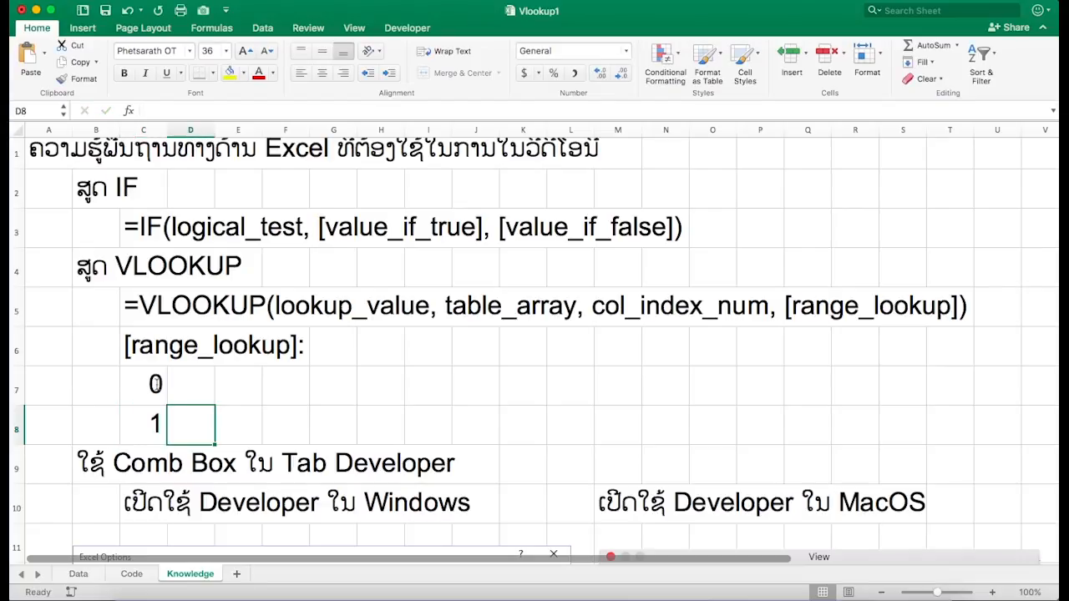
- Label the 0 option as Exact Match in D7
key("Up")
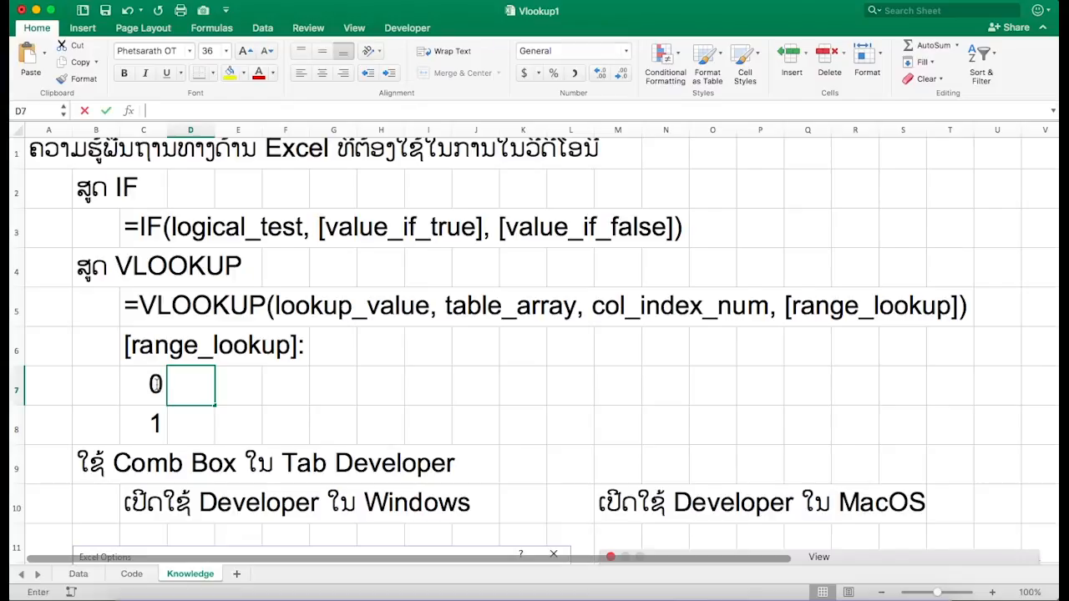
type("xact")
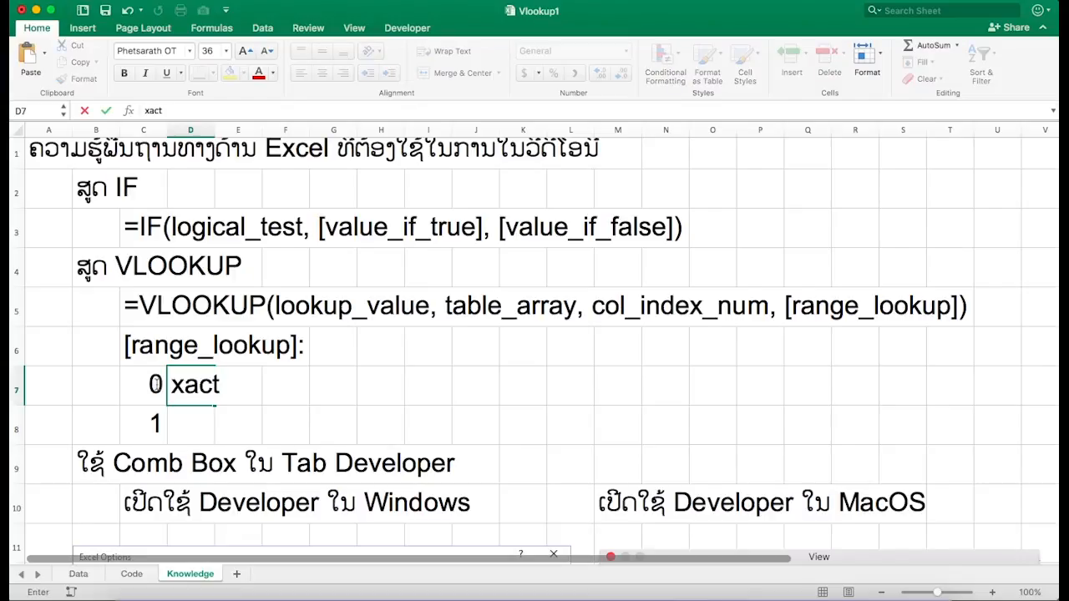
key("BackSpace")
key("BackSpace")
key("BackSpace")
key("BackSpace")
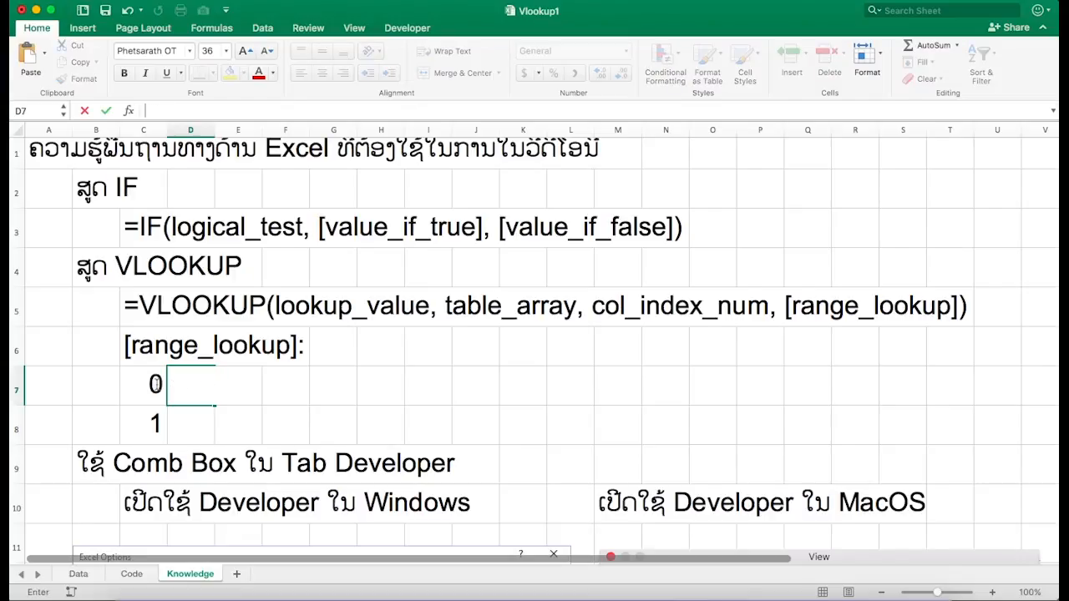
type("Axact")
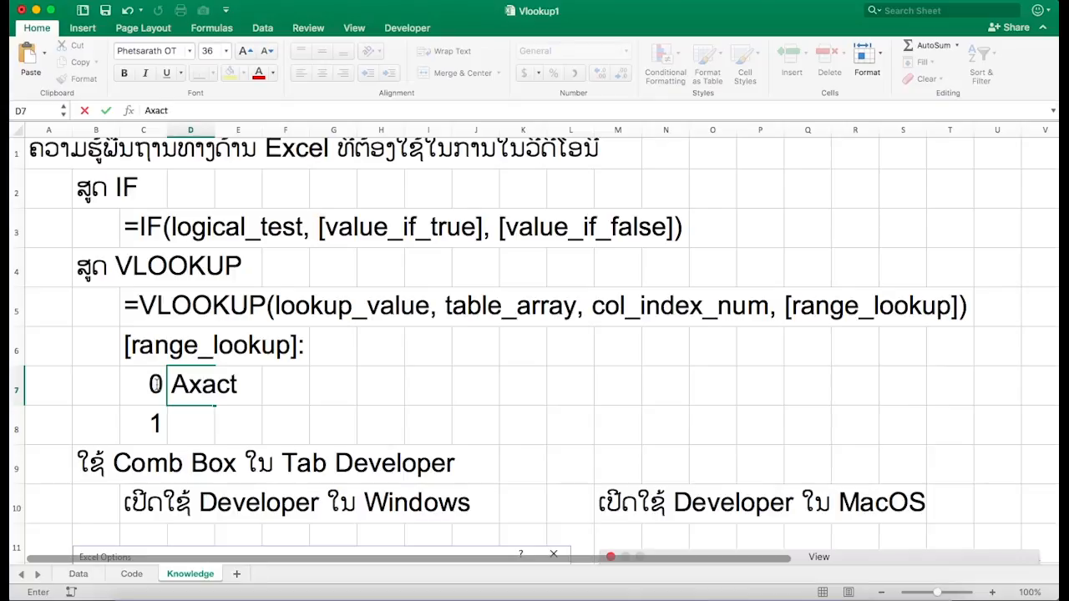
key("BackSpace")
key("BackSpace")
key("BackSpace")
key("BackSpace")
key("BackSpace")
type("Exact Match")
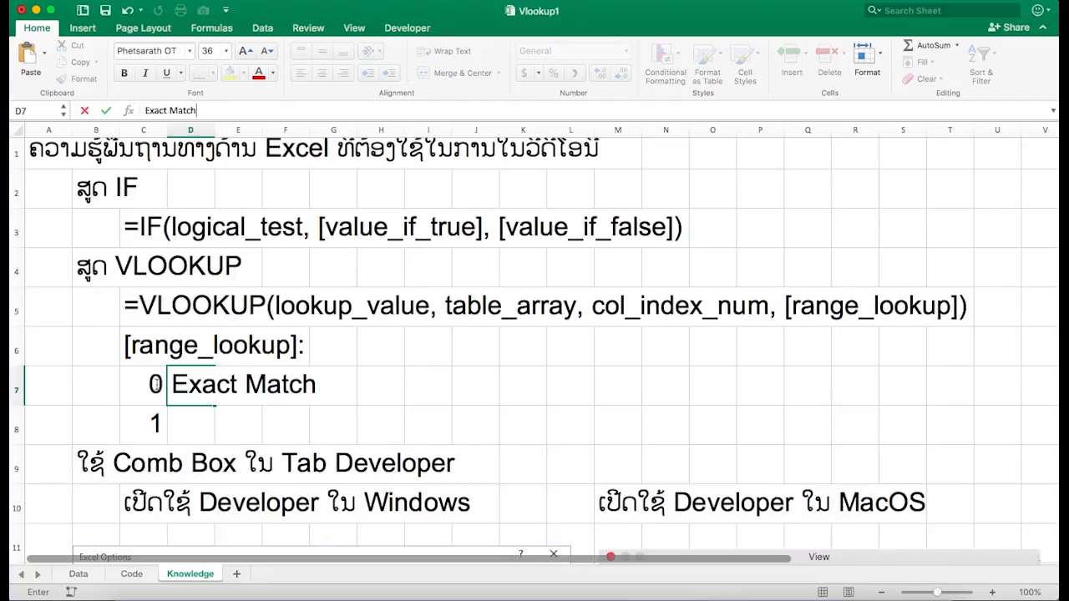
key("Return")
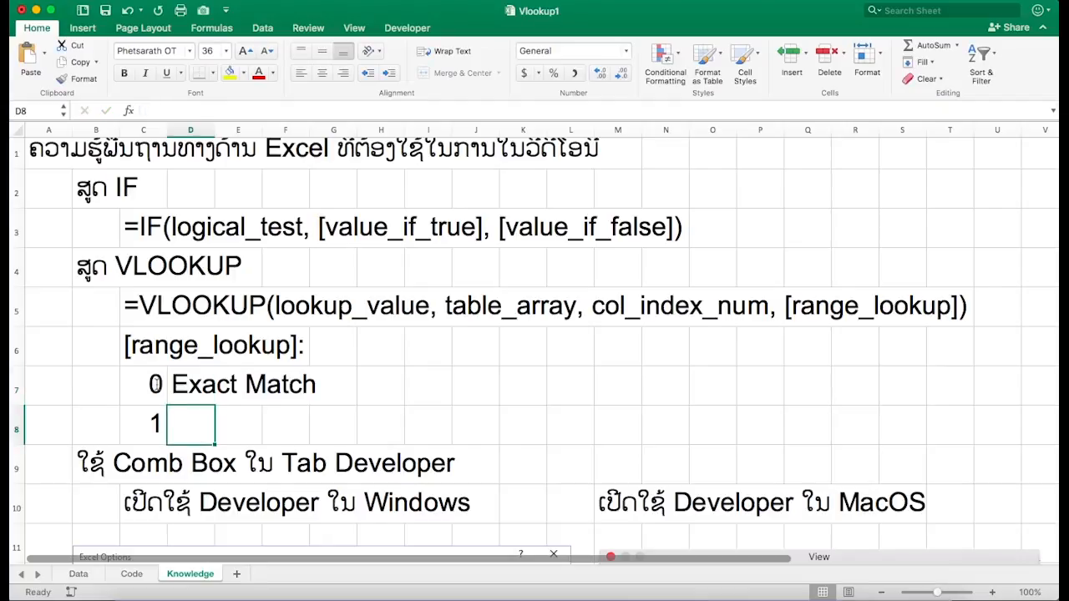
- Label the 1 option as Approcimate Match in D8
type("p")
key("BackSpace")
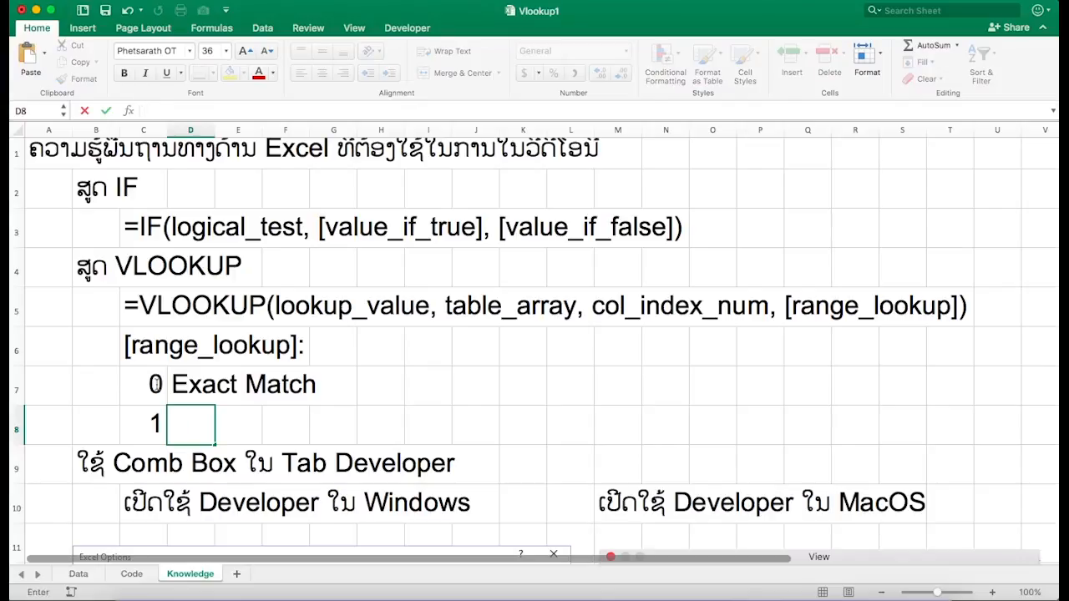
type("App")
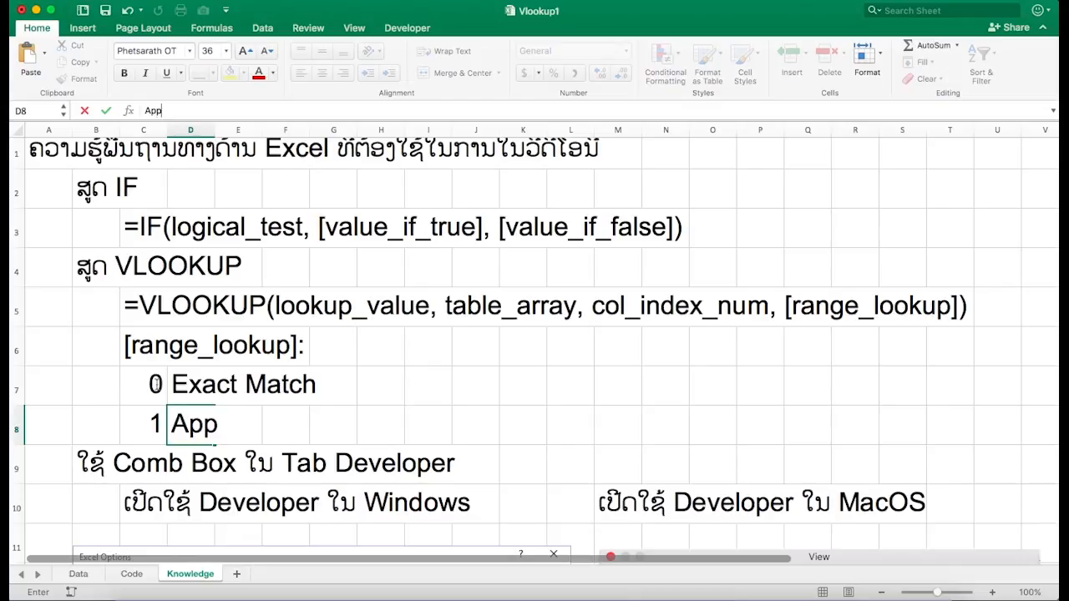
type("rocima")
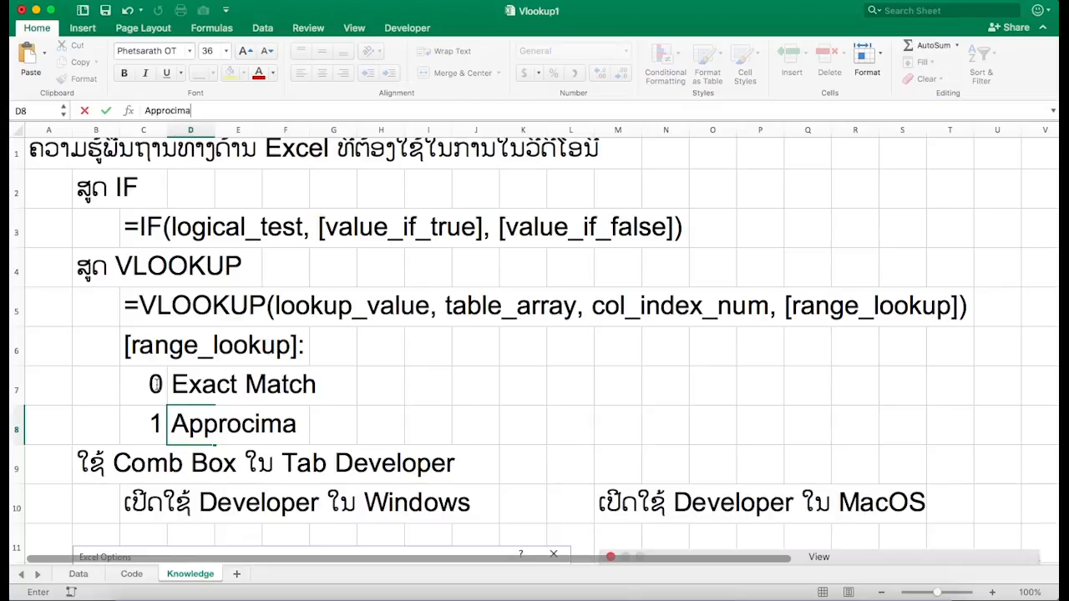
type("te Ma")
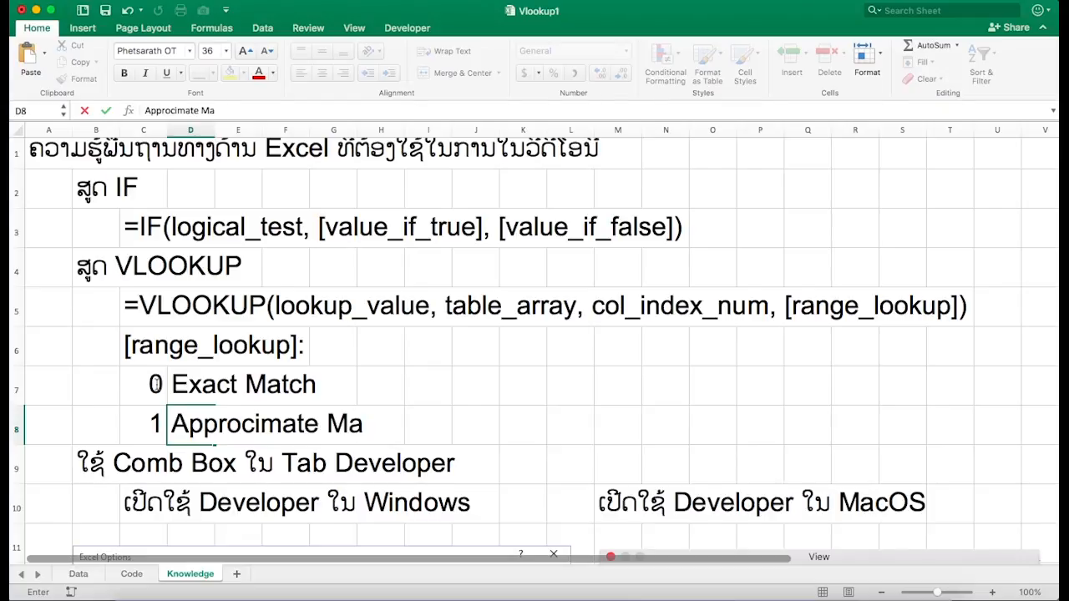
type("tch")
key("Return")
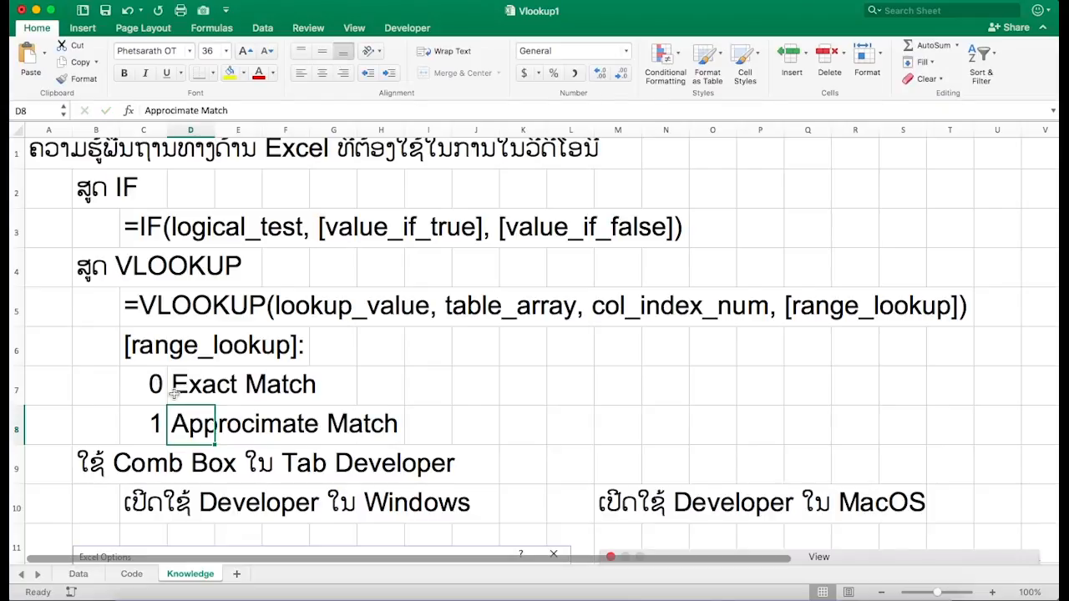
left_click(192, 396)
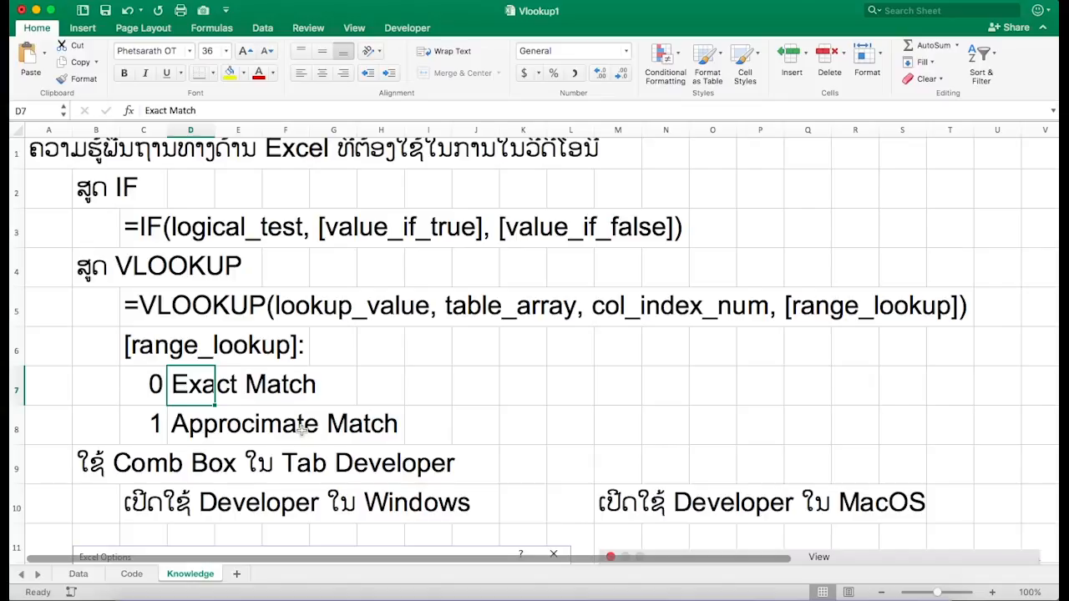
left_click(177, 426)
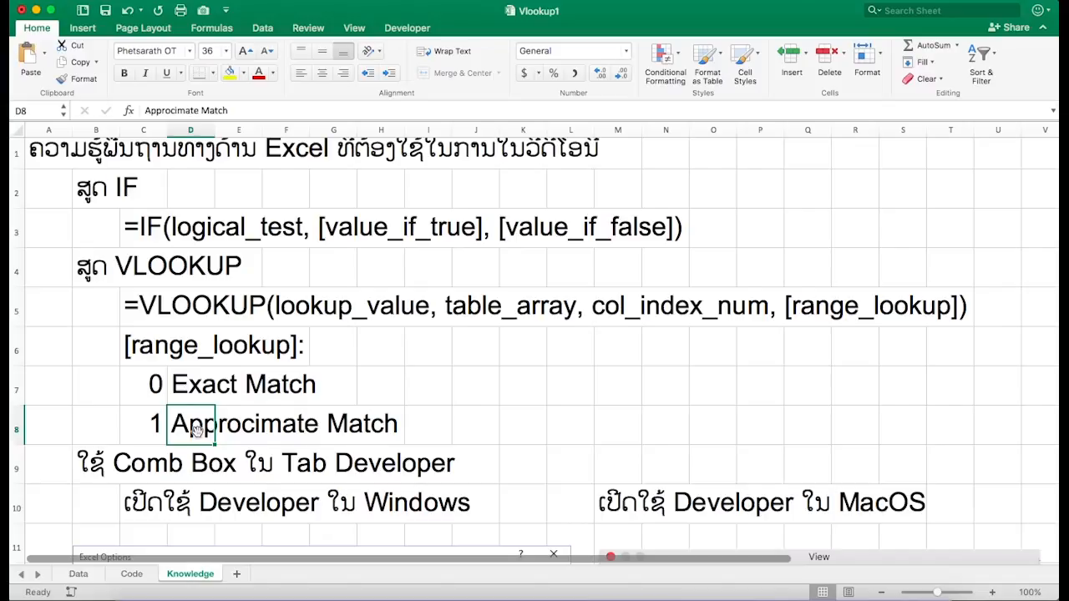
left_click(154, 426)
left_click(179, 430)
left_click(154, 426)
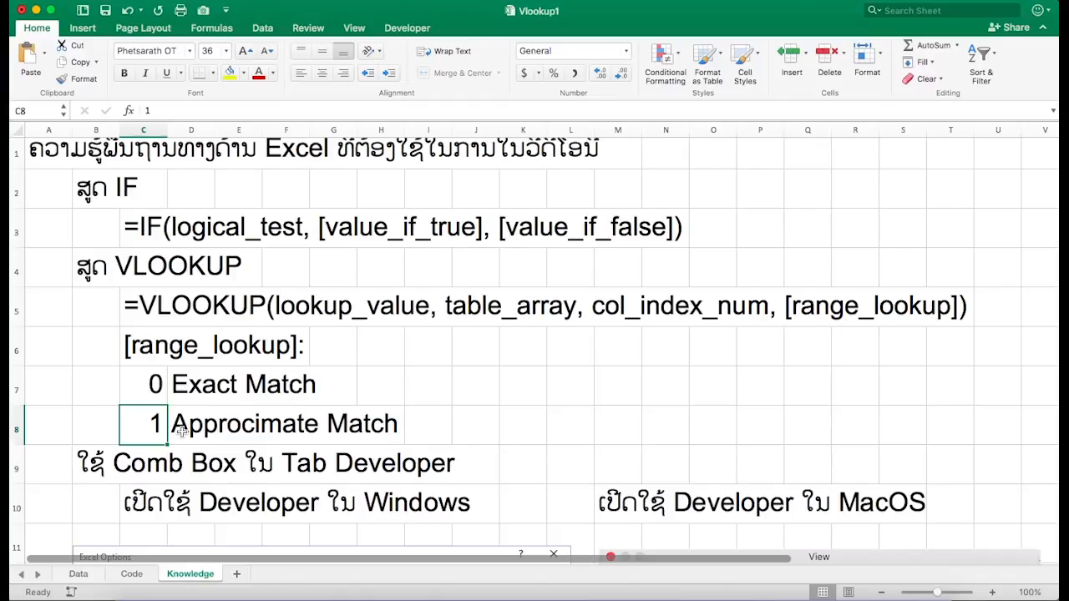
- Review the notes on using a Combo Box from the Developer tab and enabling Developer on Windows and macOS
left_click(150, 383)
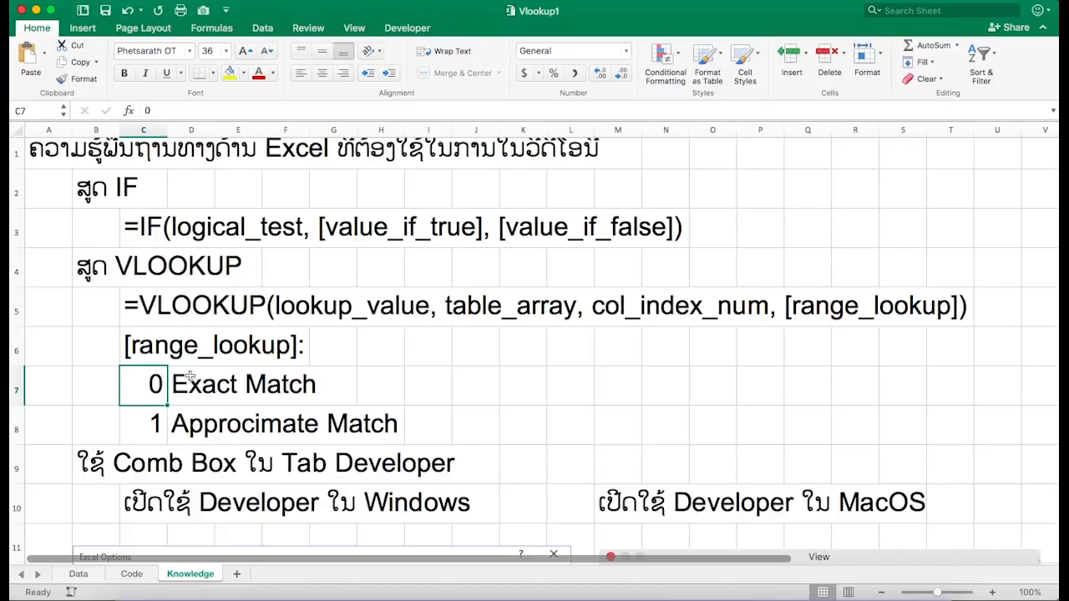
scroll(191, 452, "down", 3)
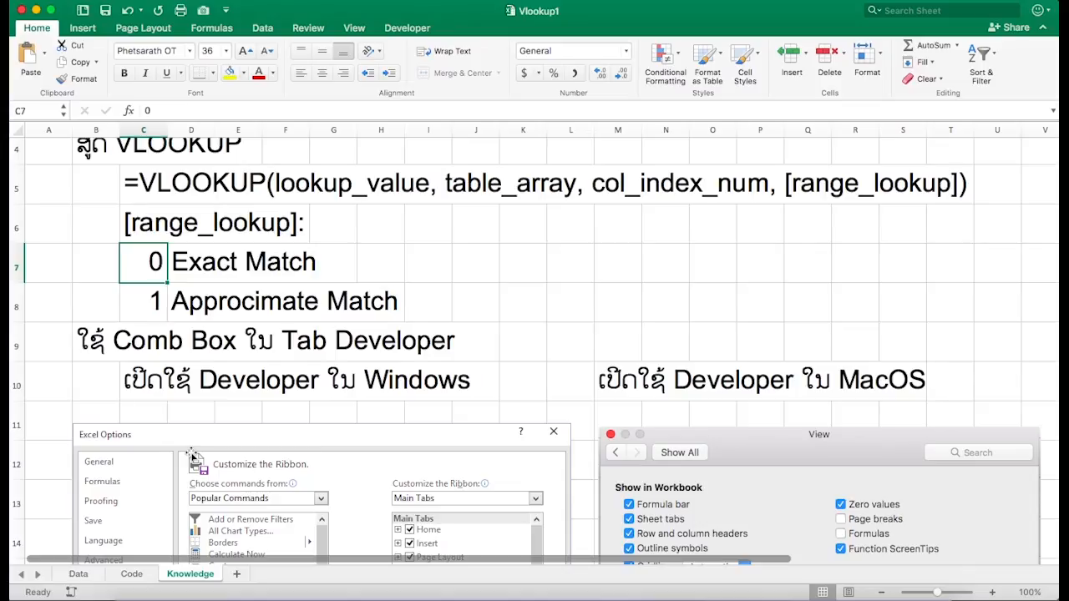
left_click(103, 354)
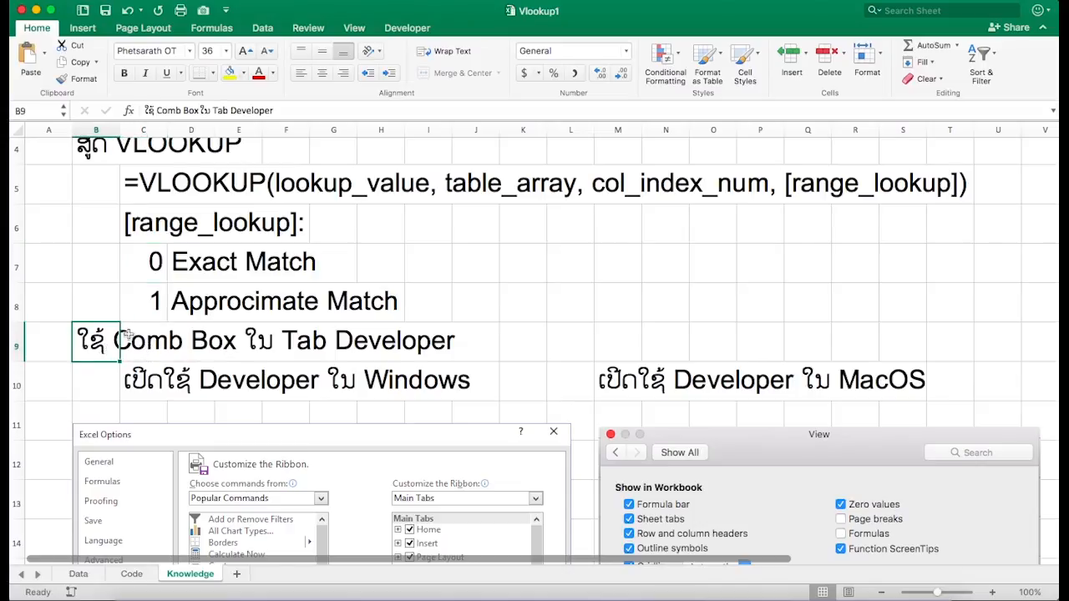
left_click(99, 379)
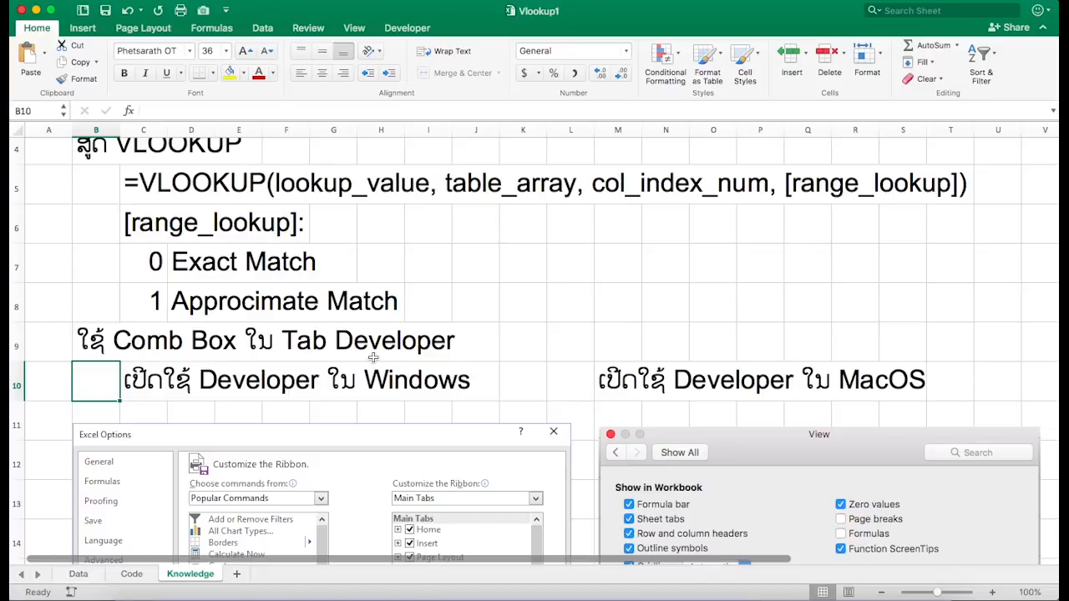
left_click(409, 29)
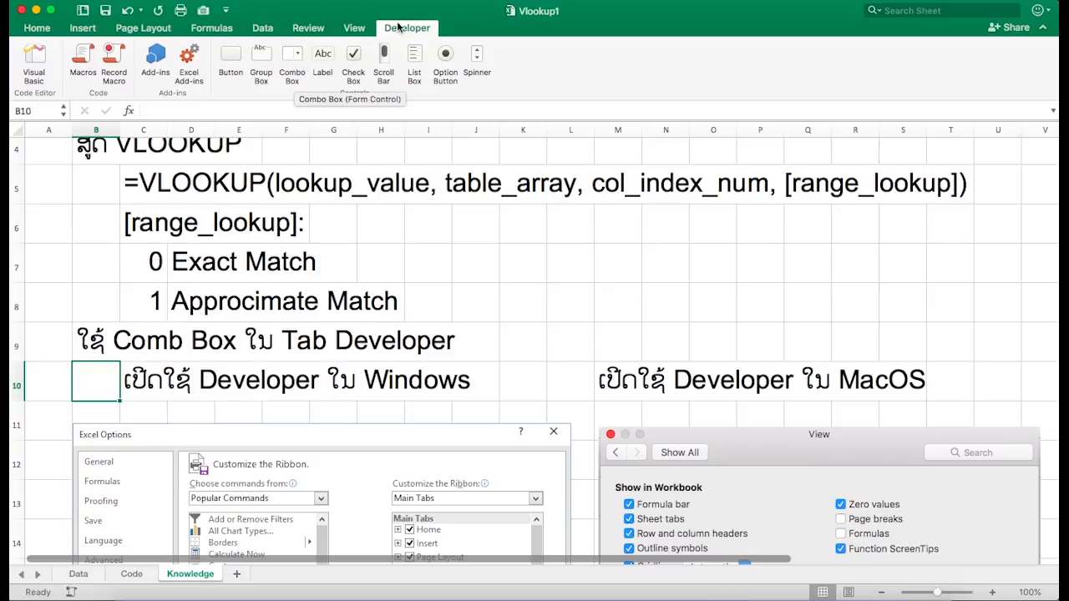
left_click(290, 69)
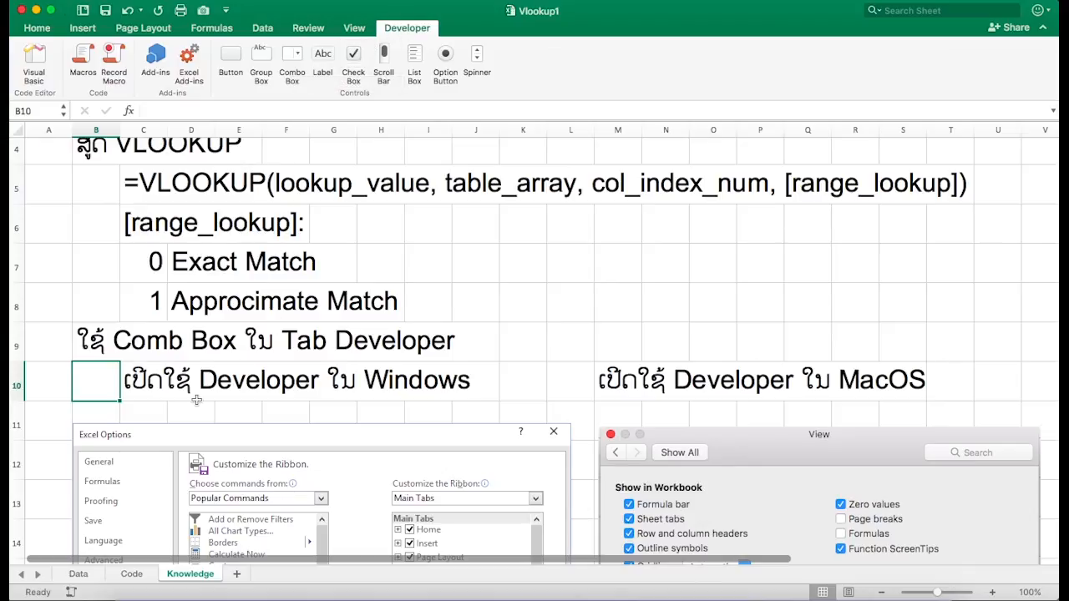
scroll(196, 401, "down", 4)
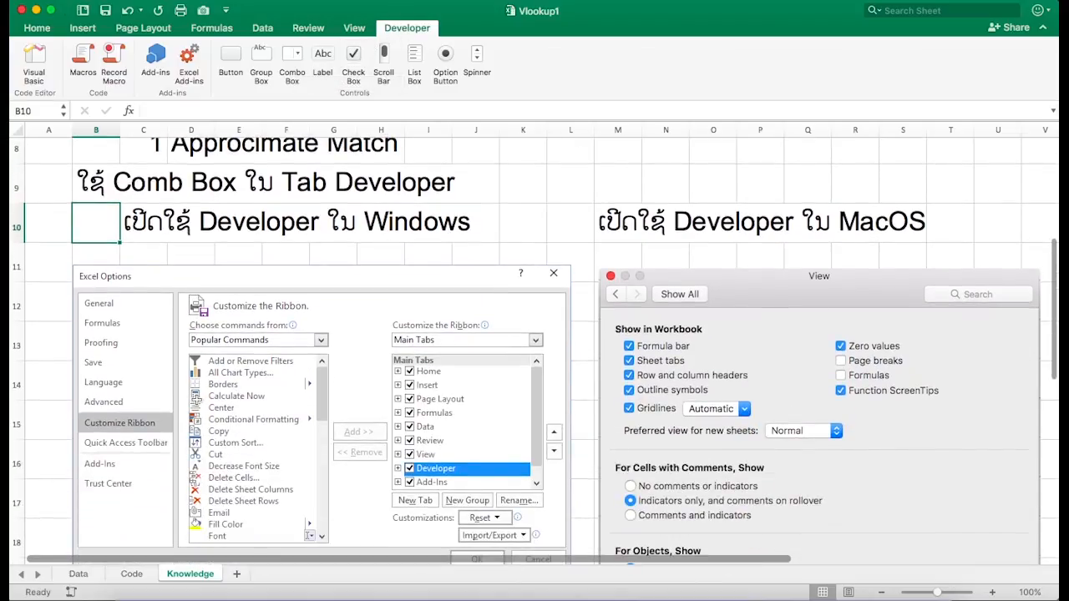
scroll(197, 401, "up", 1)
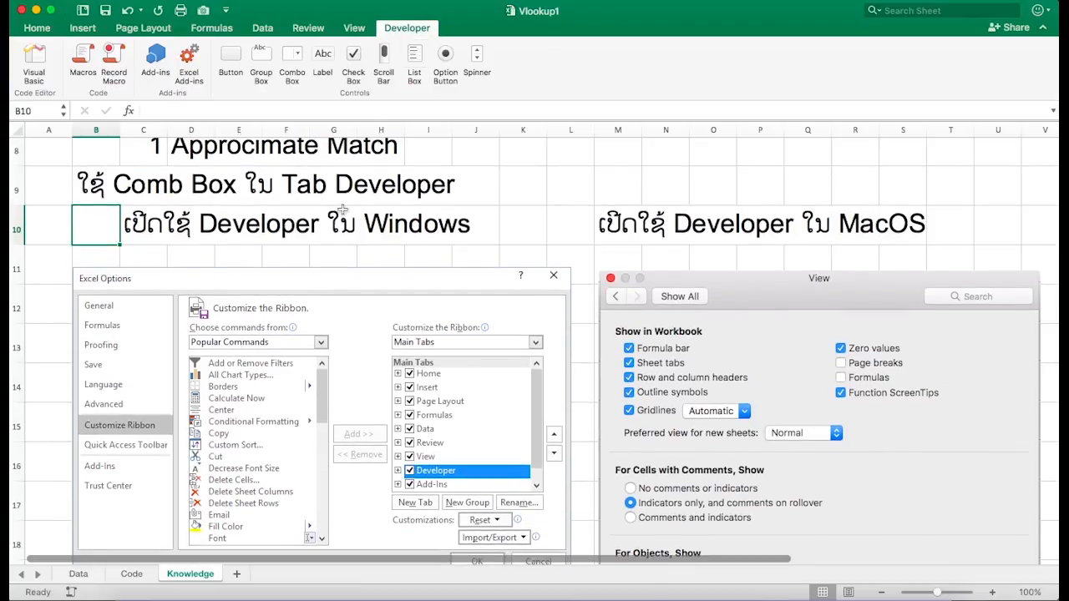
left_click(181, 220)
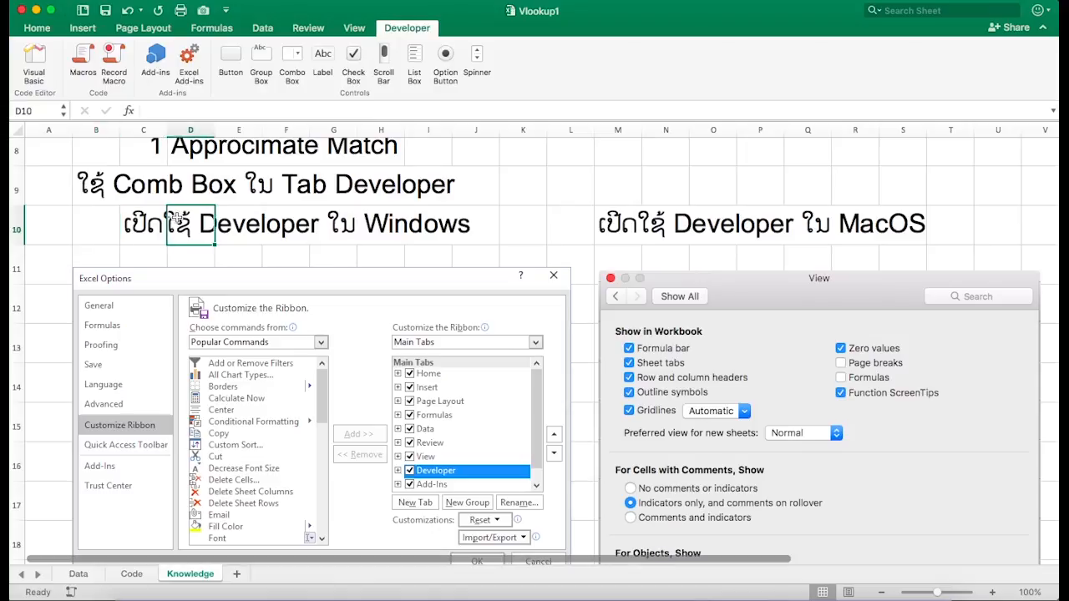
left_click(132, 239)
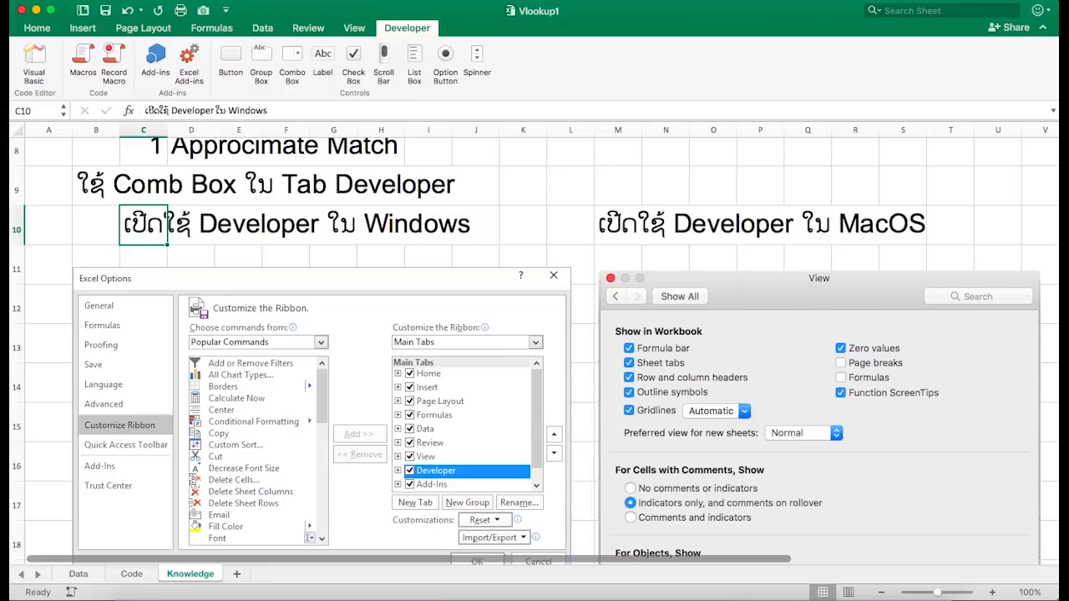
- Examine the Excel Options and View preference screenshots that show how to enable the Developer tab
left_click(94, 1)
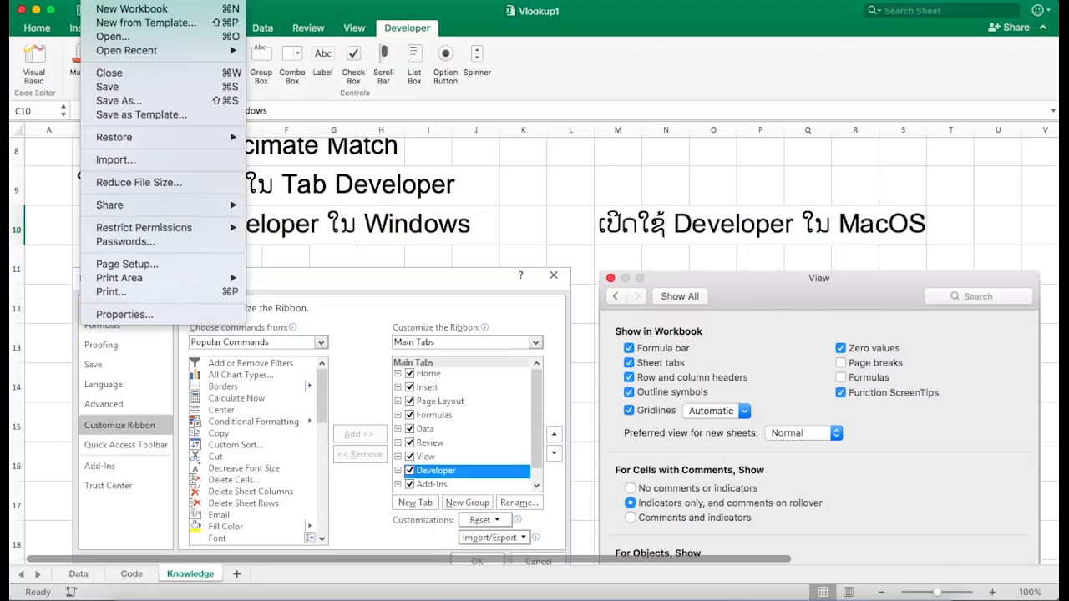
left_click(194, 302)
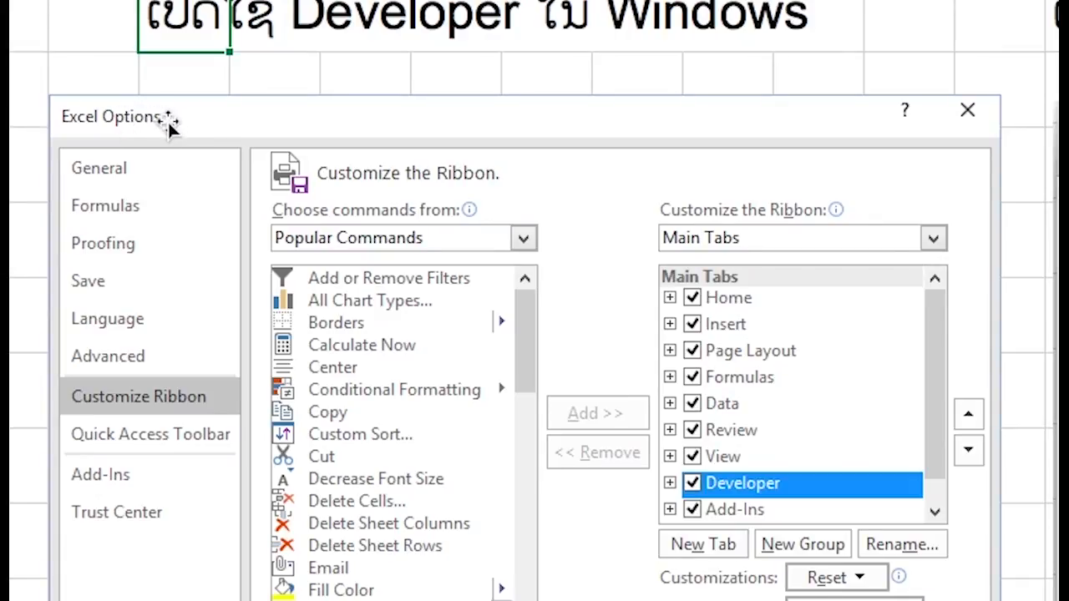
left_click(172, 127)
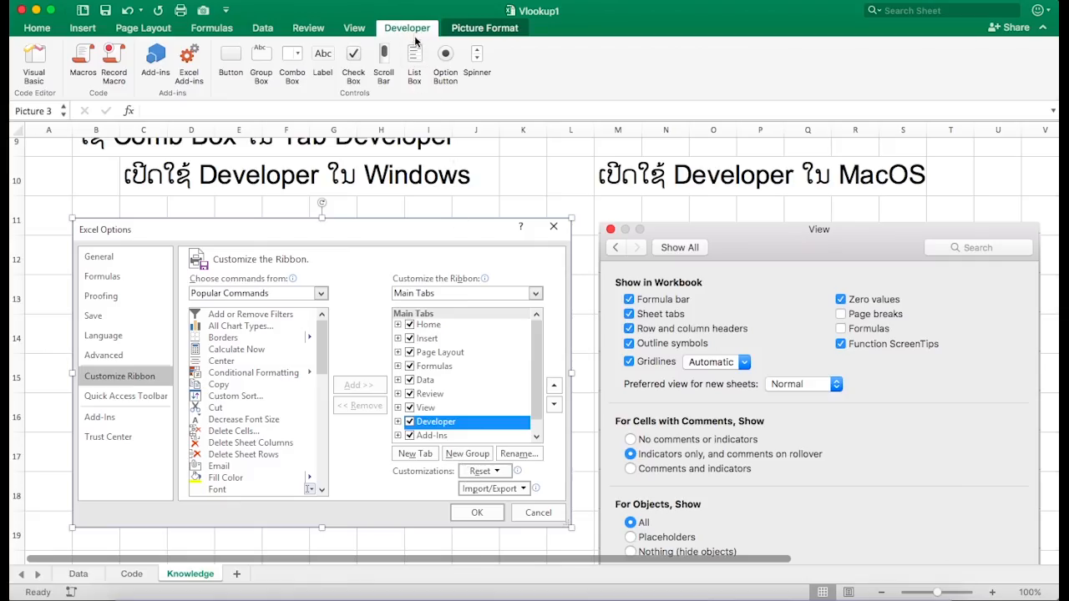
scroll(485, 181, "up", 2)
scroll(486, 182, "right", 2)
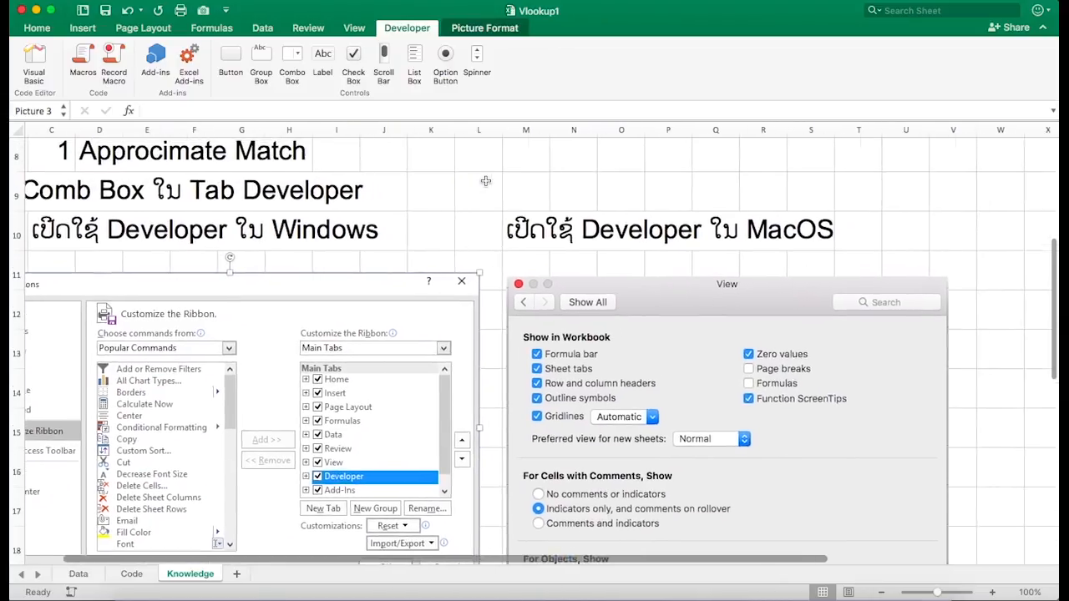
scroll(485, 182, "down", 2)
scroll(485, 181, "right", 2)
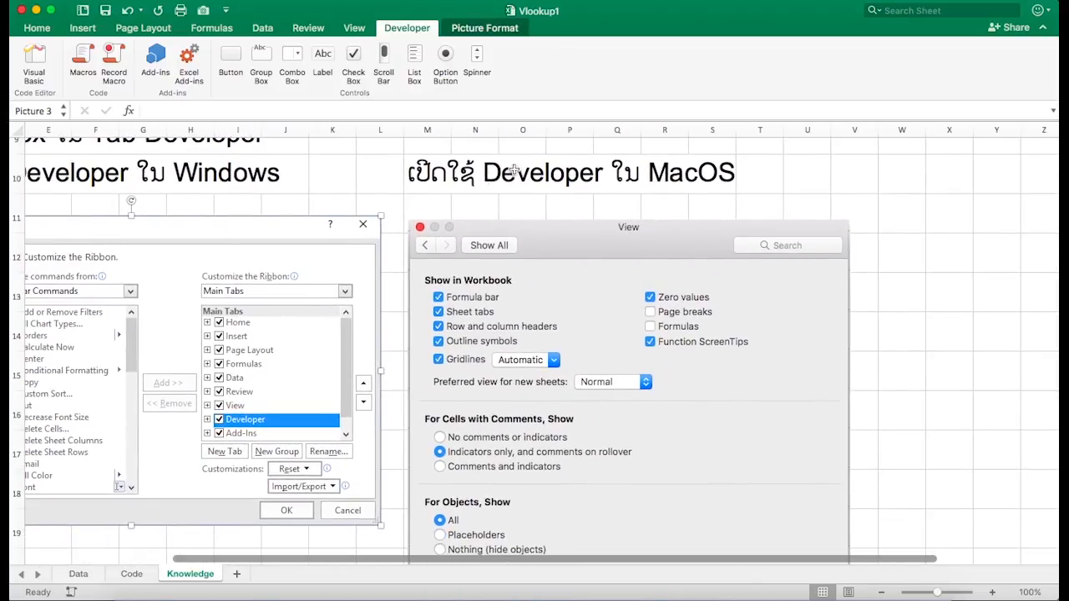
left_click(430, 175)
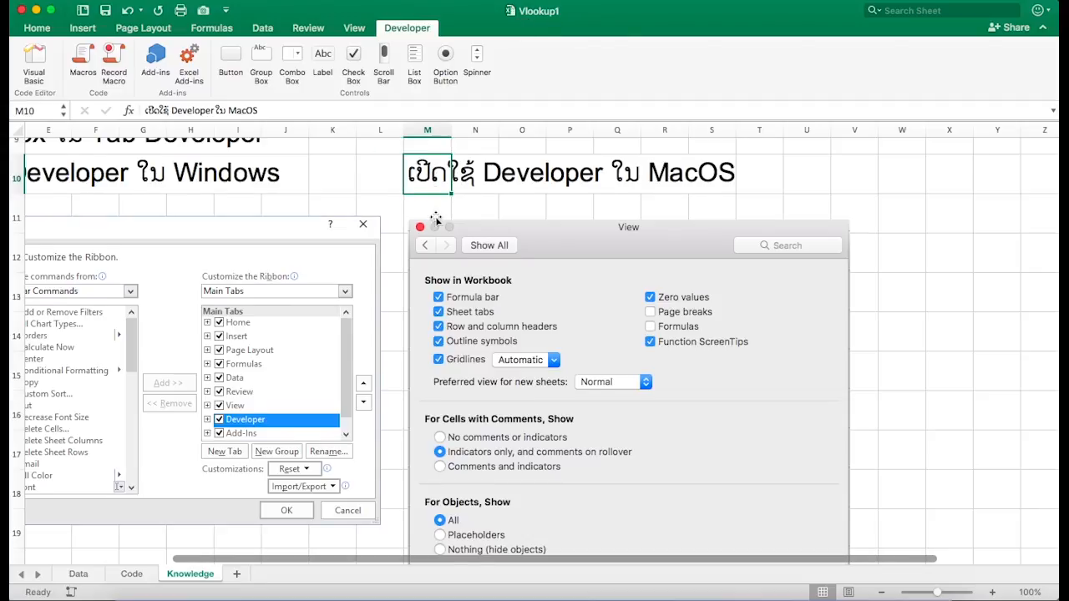
scroll(436, 220, "down", 3)
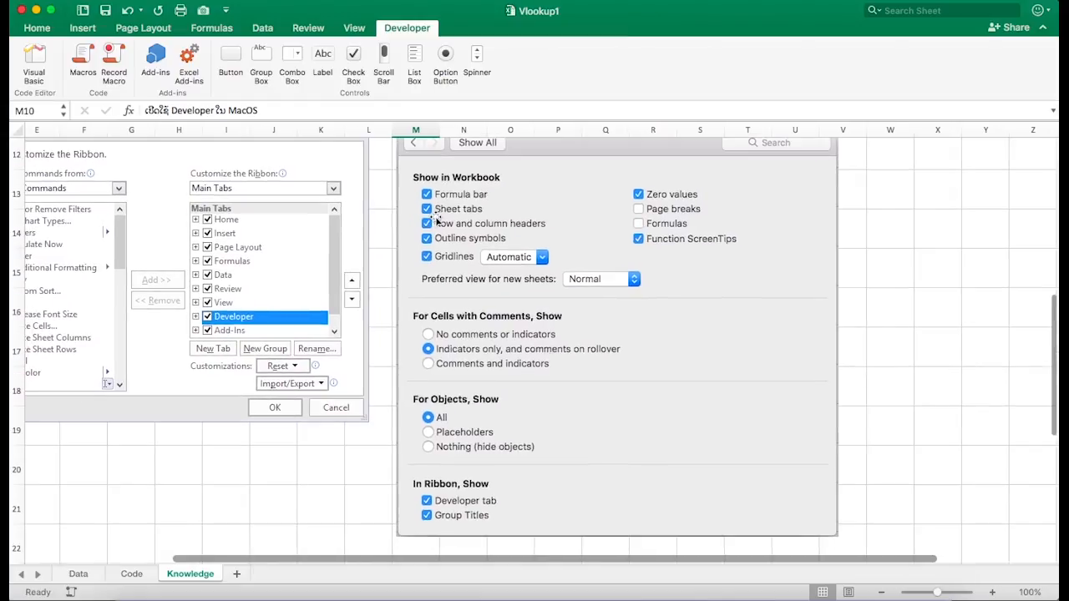
scroll(436, 220, "up", 1)
scroll(436, 219, "left", 1)
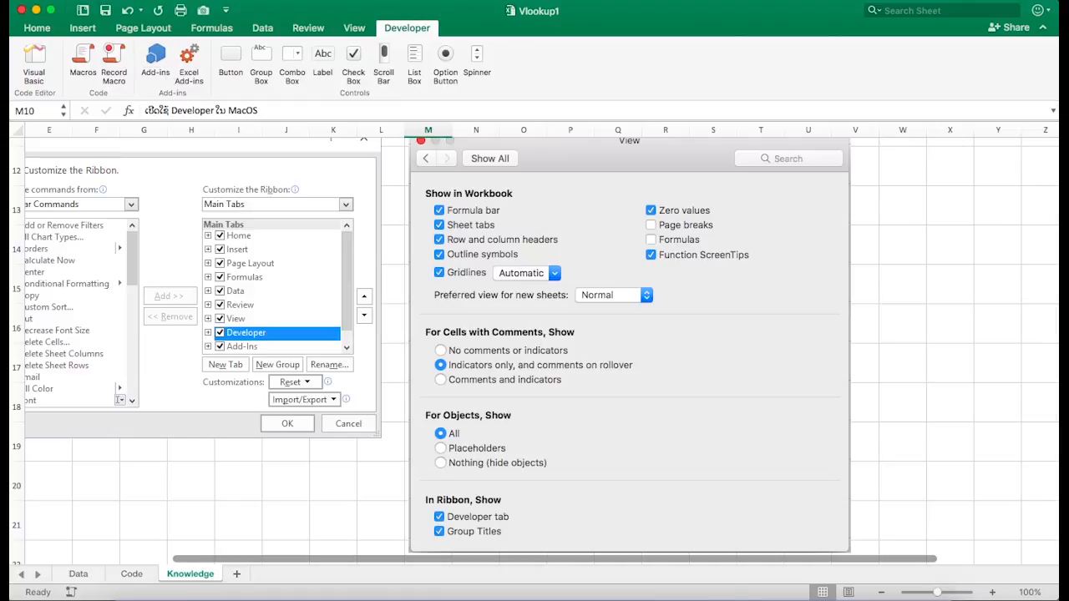
- Open Excel Preferences and its View settings to locate the option for showing the Developer tab
left_click(60, 0)
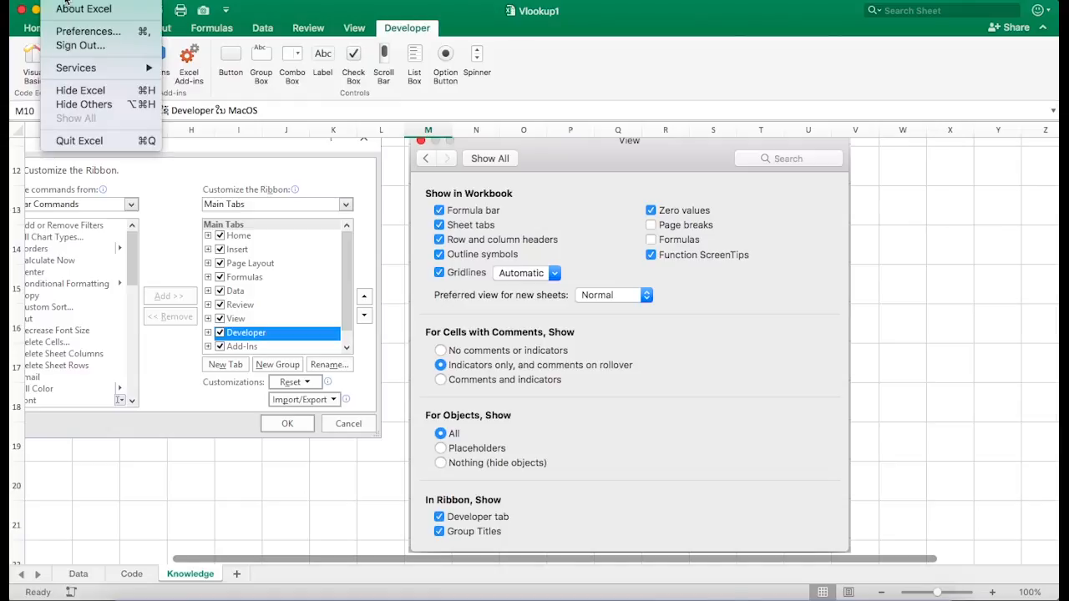
left_click(91, 33)
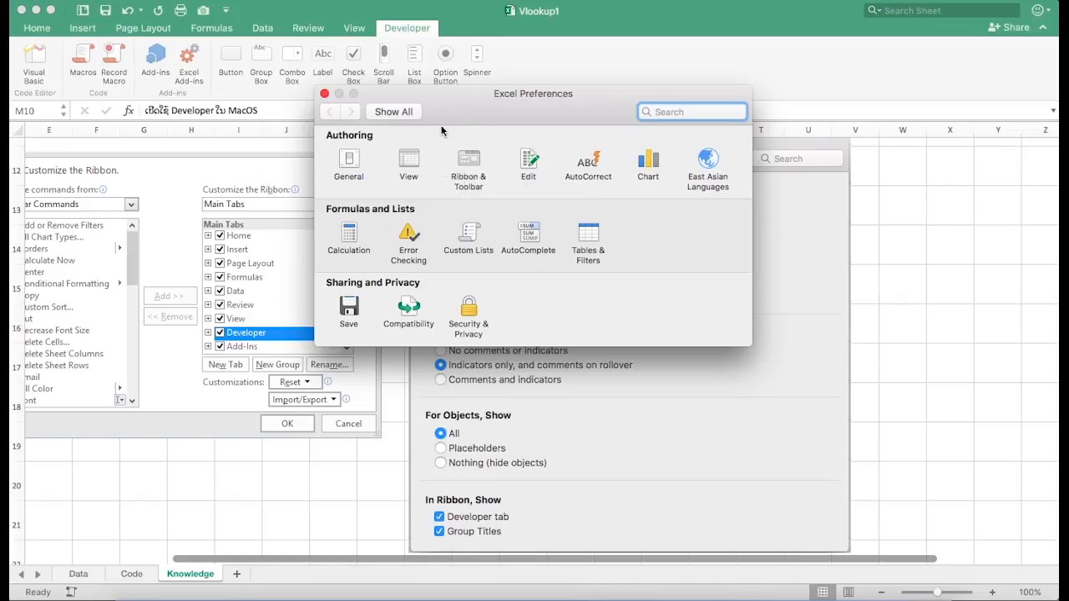
left_click(409, 167)
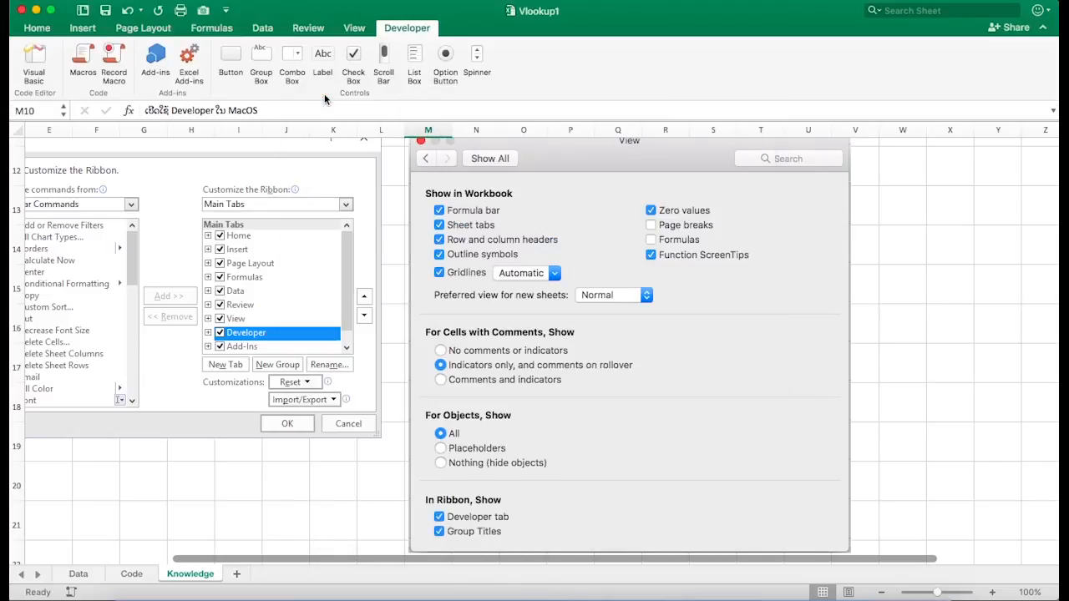
left_click(402, 30)
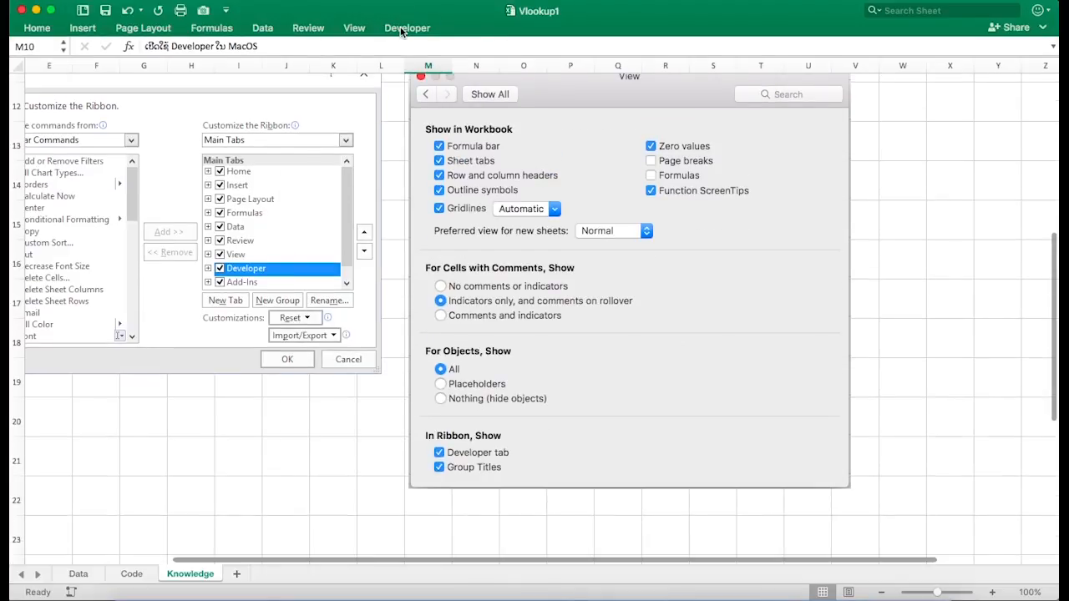
left_click(402, 30)
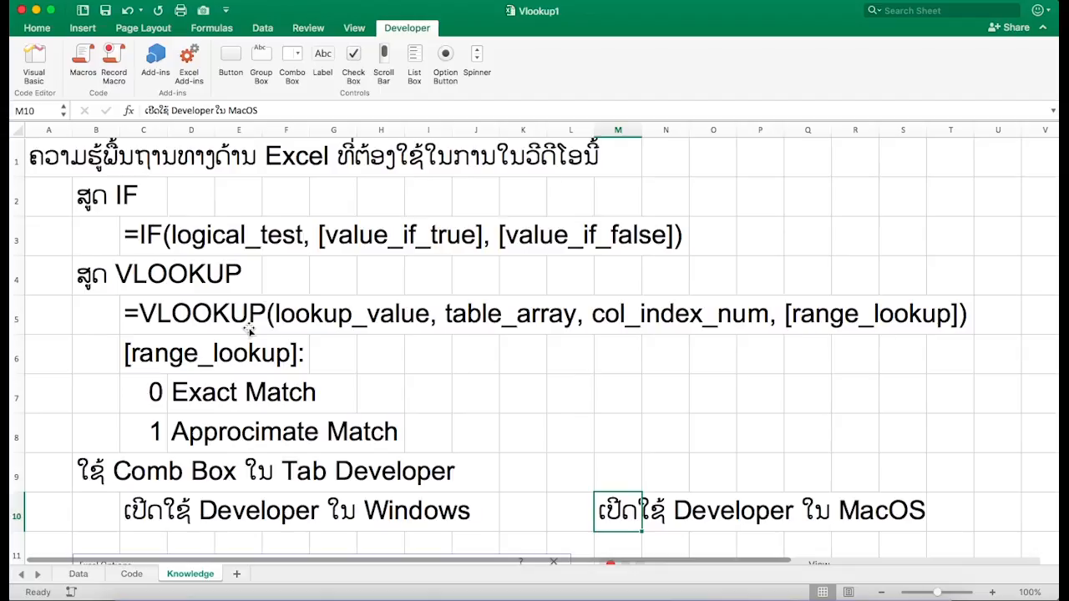
- Switch to the Data sheet and inspect the language dropdown and the VLOOKUP formula in the Product column
left_click(131, 573)
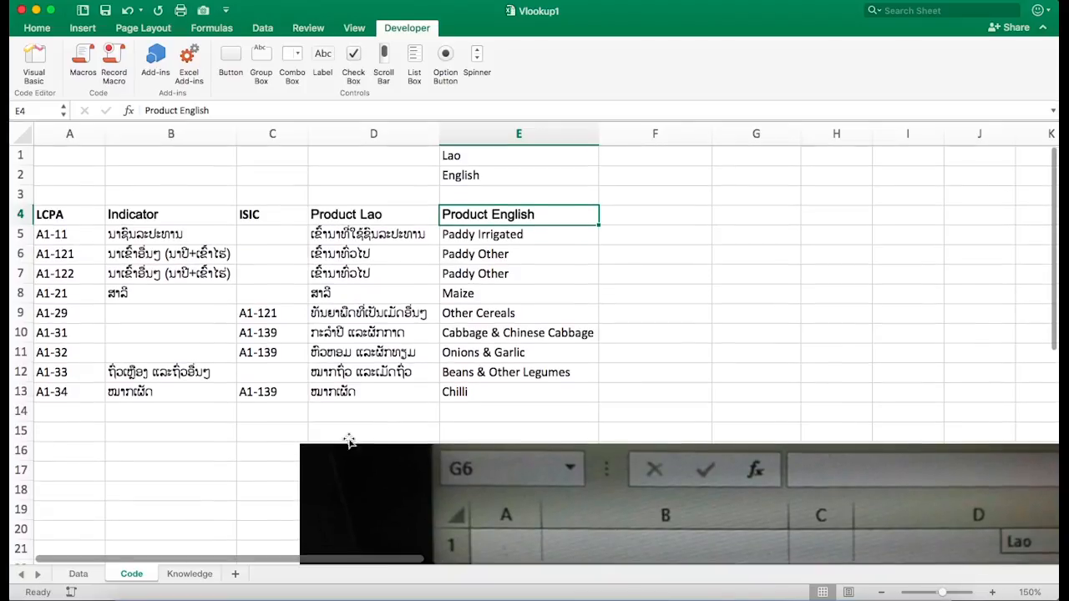
left_click(77, 573)
scroll(330, 432, "down", 5)
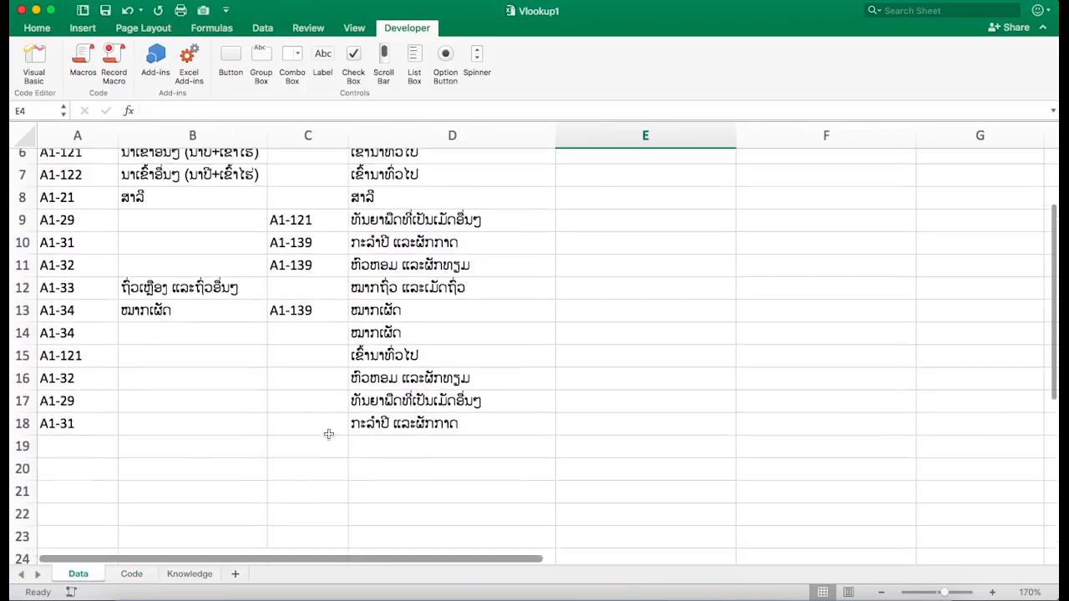
scroll(329, 432, "up", 5)
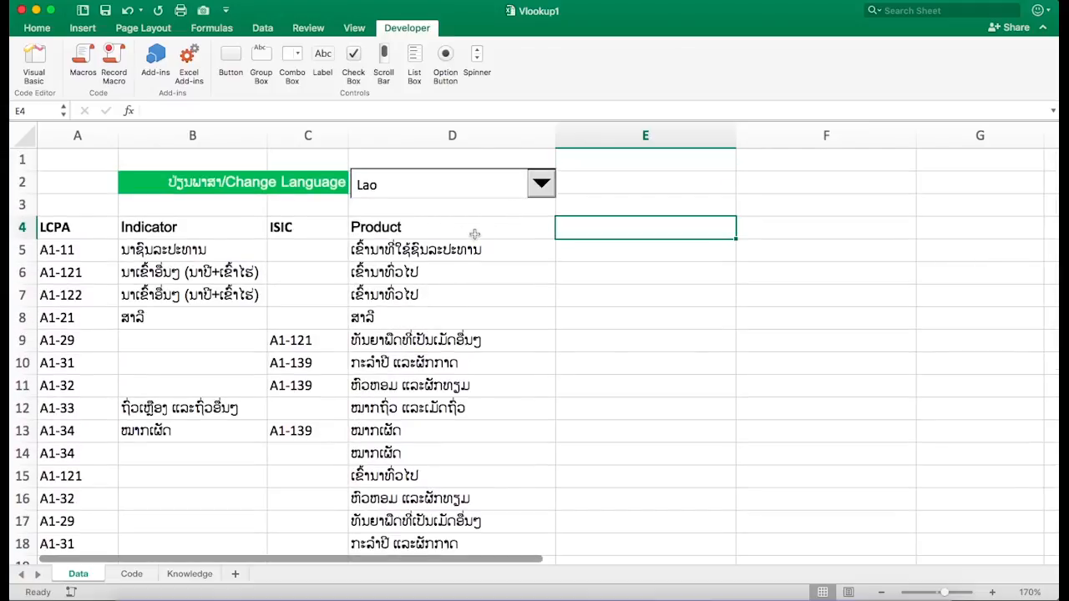
left_click(541, 182)
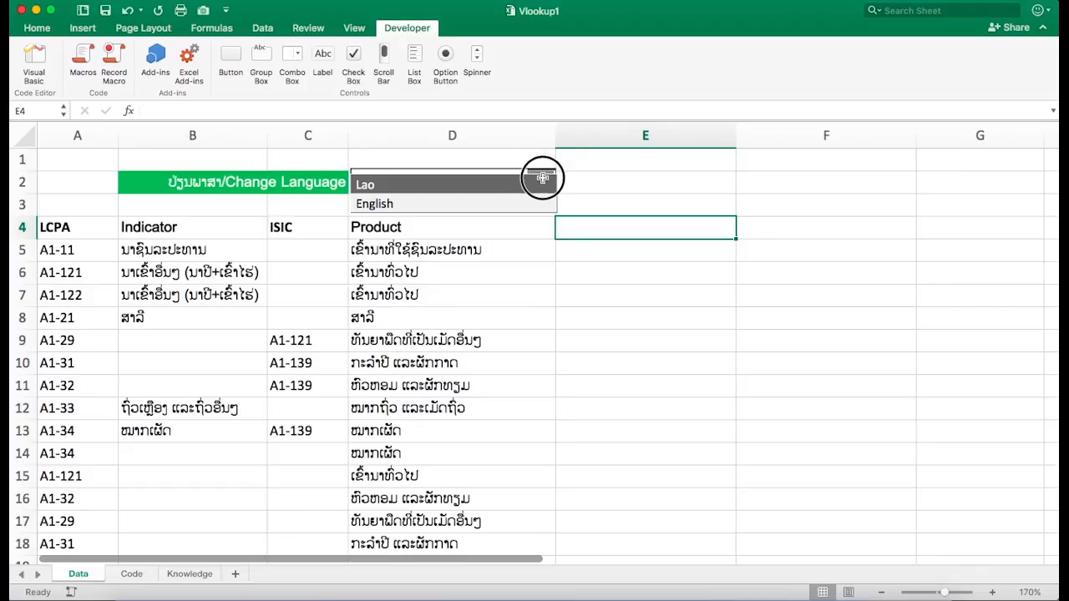
left_click(541, 185)
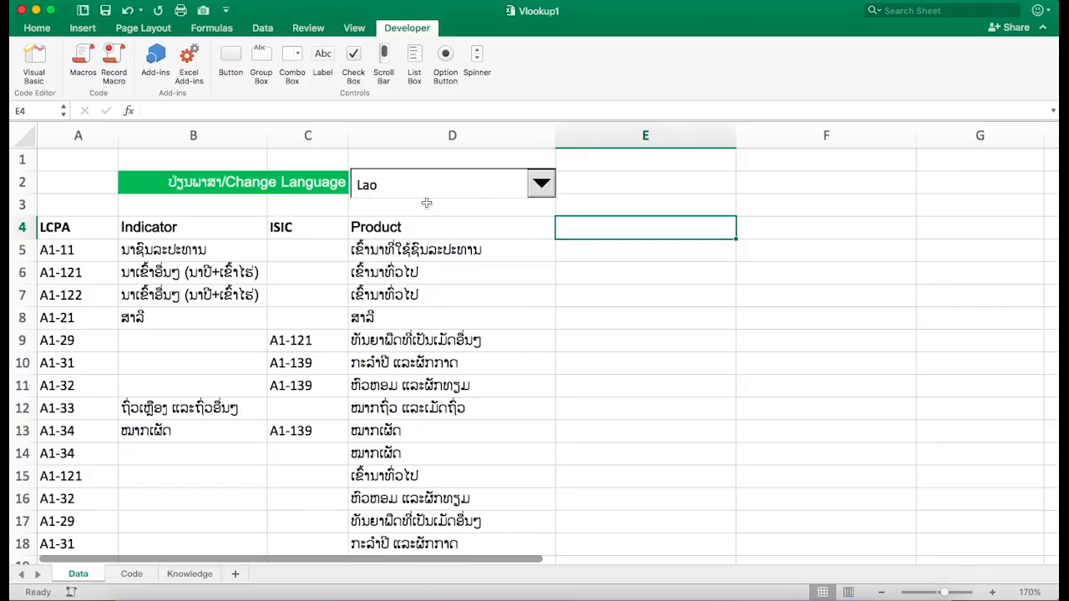
left_click(414, 249)
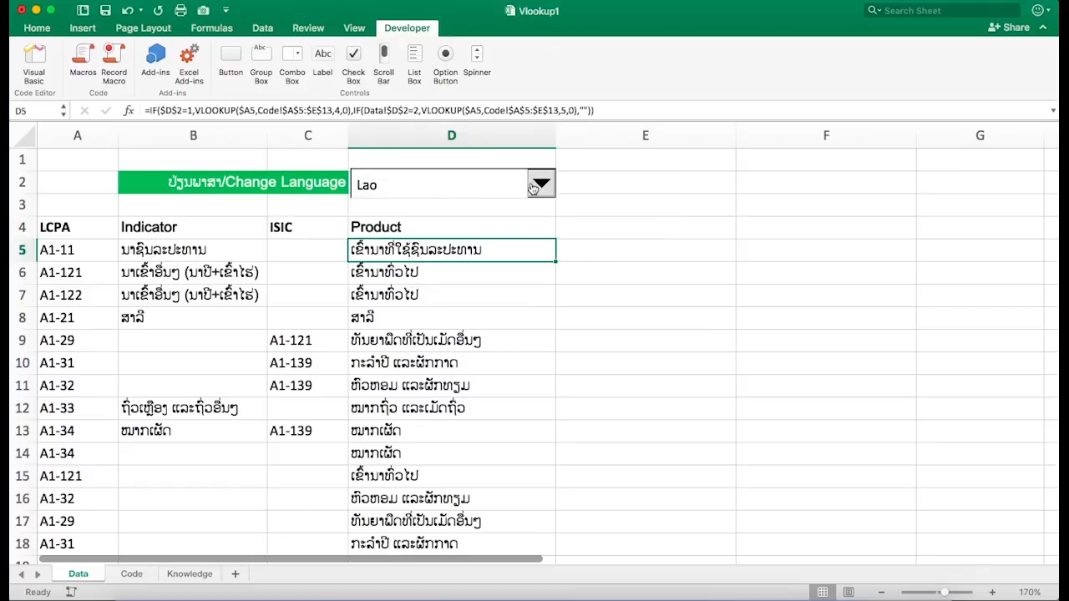
left_click(618, 219)
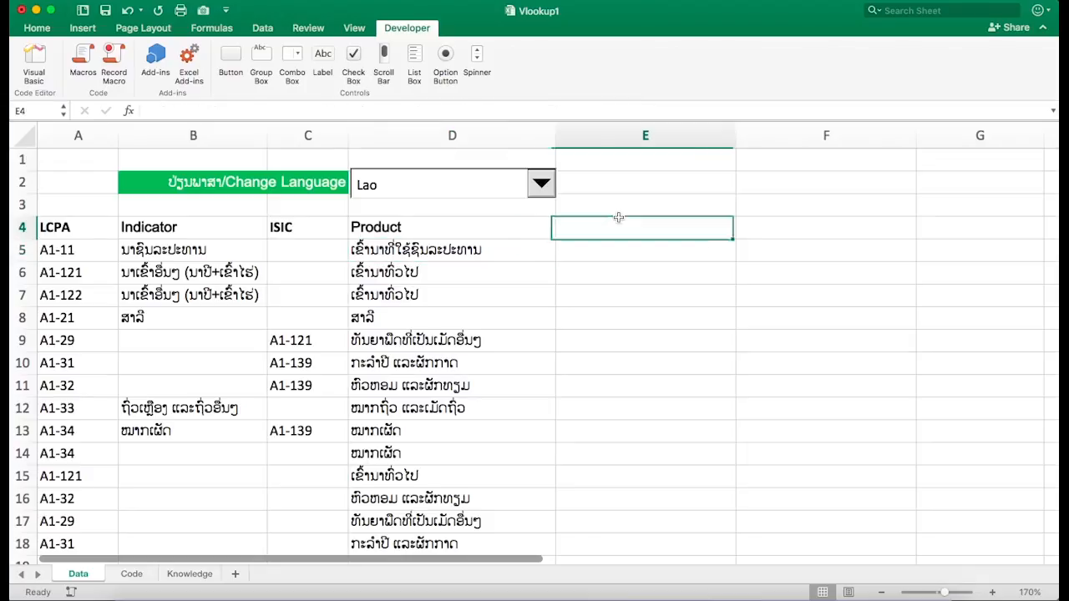
- Change the language dropdown to English and review the translated product names
left_click(543, 186)
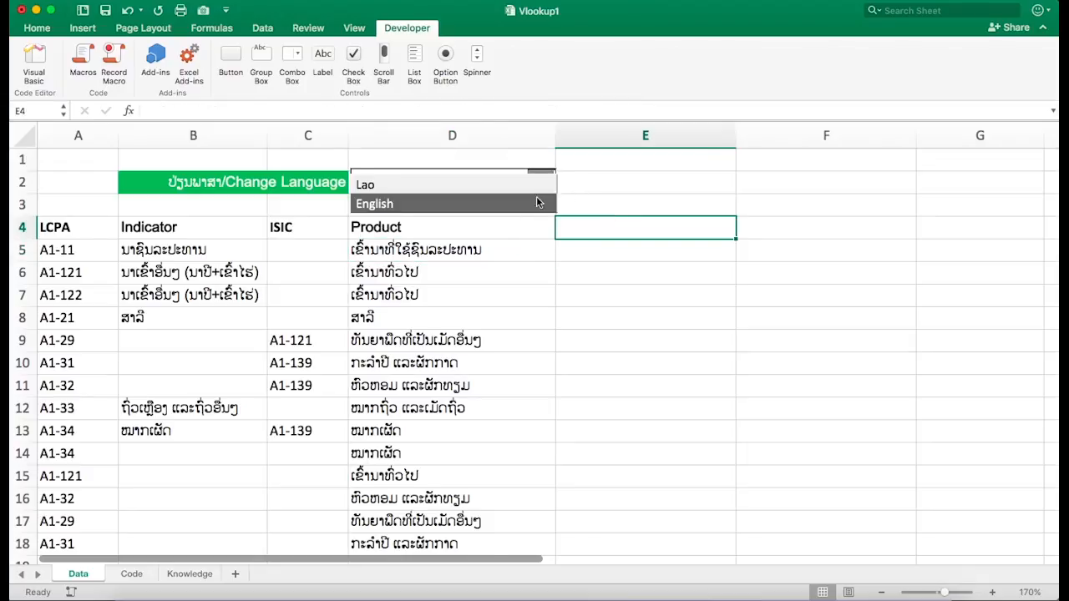
left_click(538, 203)
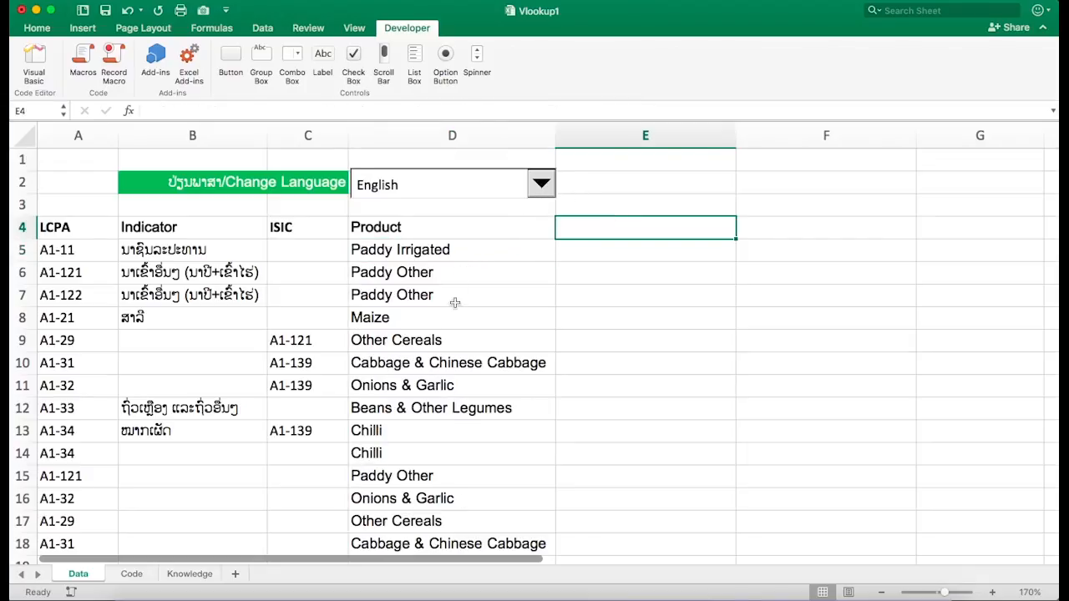
scroll(429, 440, "down", 3)
scroll(429, 439, "up", 3)
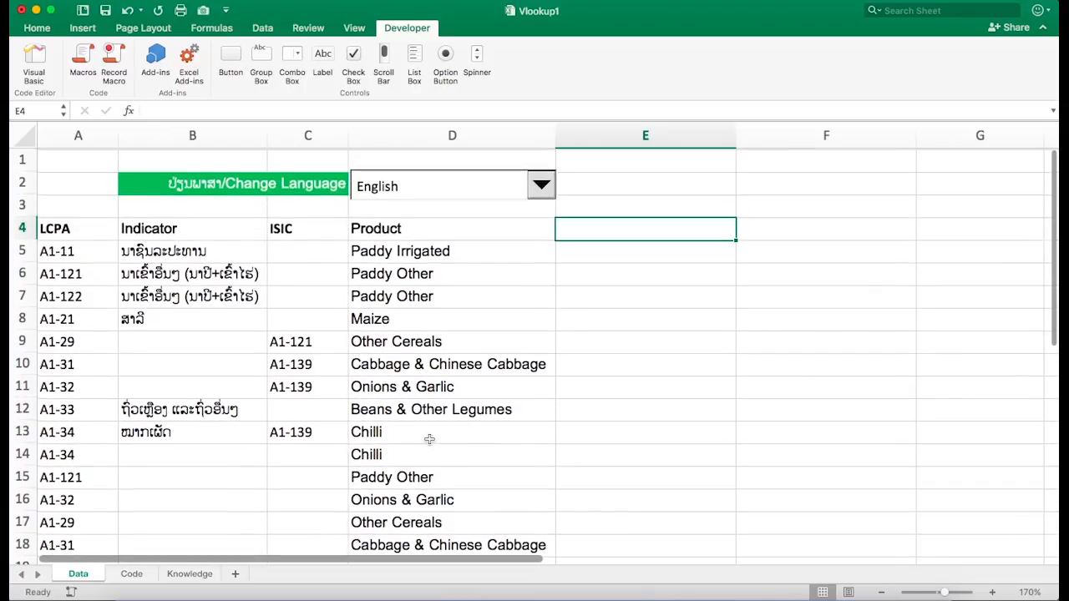
scroll(429, 440, "down", 5)
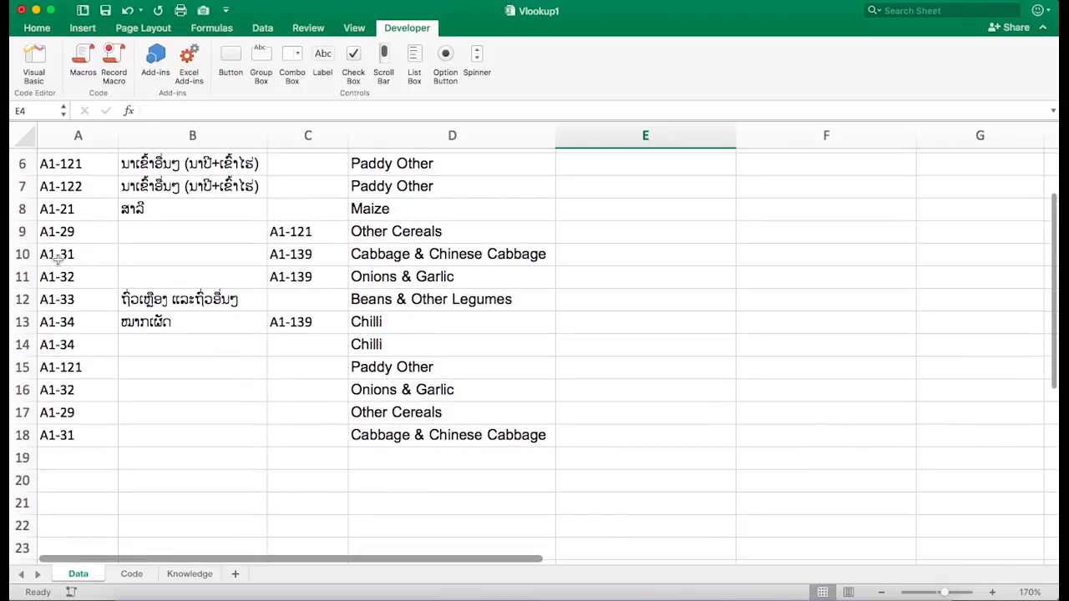
left_click(83, 230)
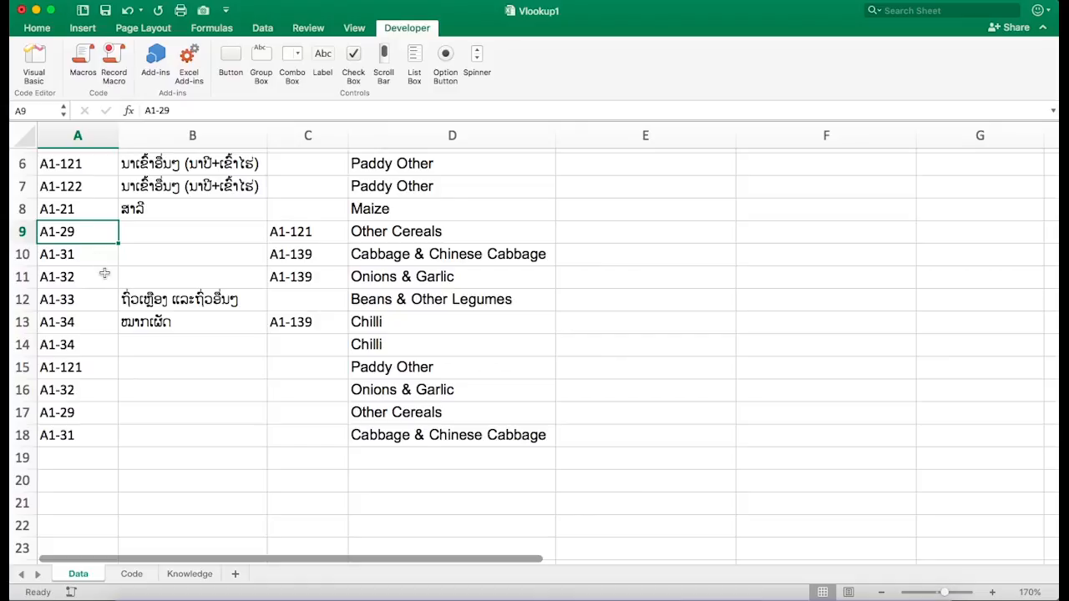
- Enter the code A1-122 in cell A19 of the LCPA column
left_click(65, 455)
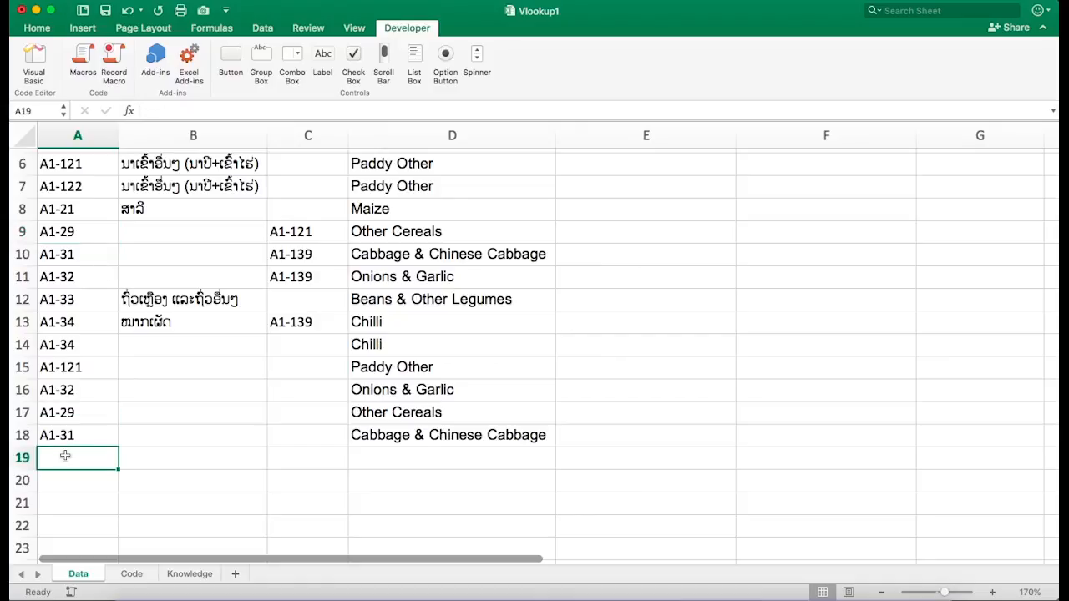
type("A1-122")
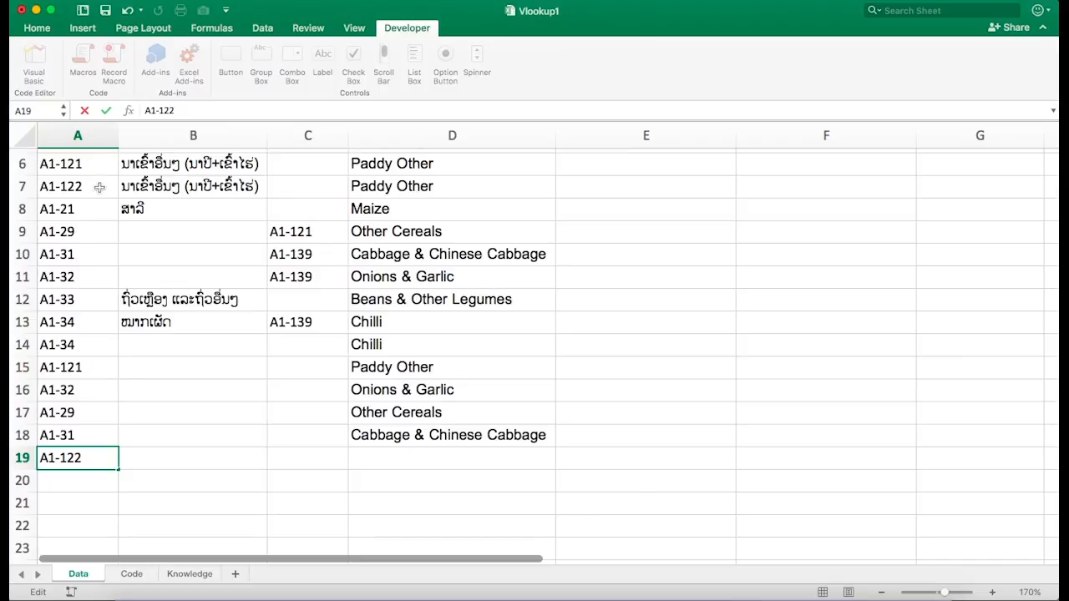
key("Escape")
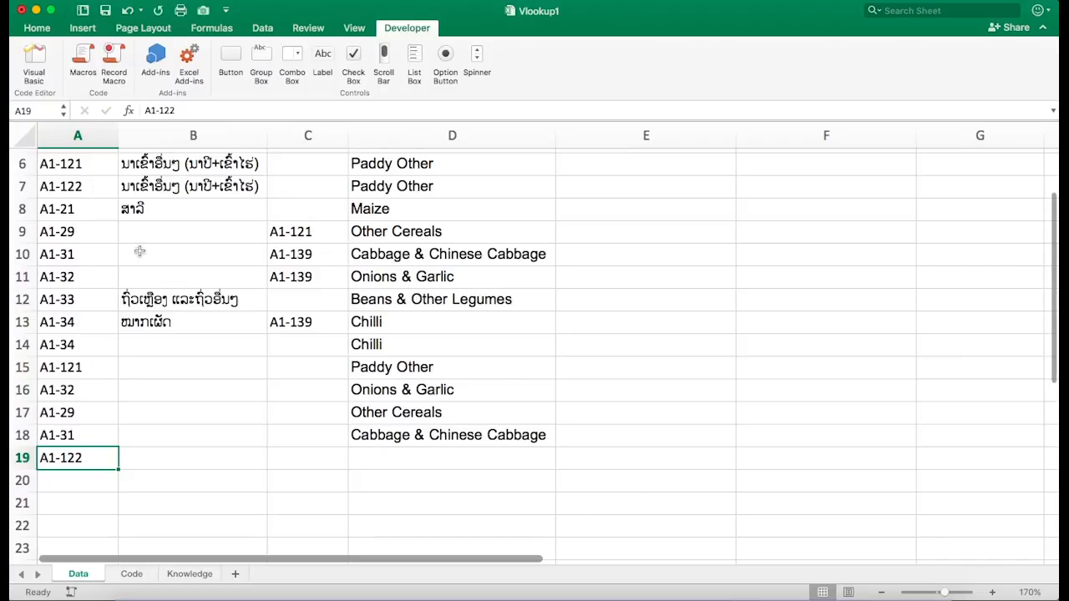
- Fill the Product formula from D18 down to D19
left_click(441, 430)
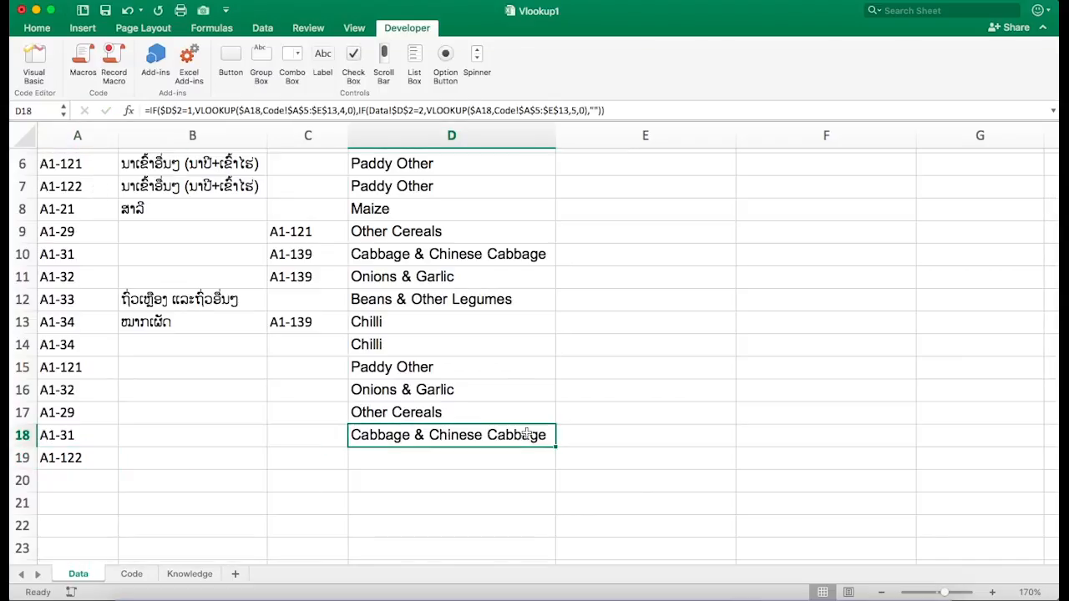
left_click_drag(556, 447, 550, 466)
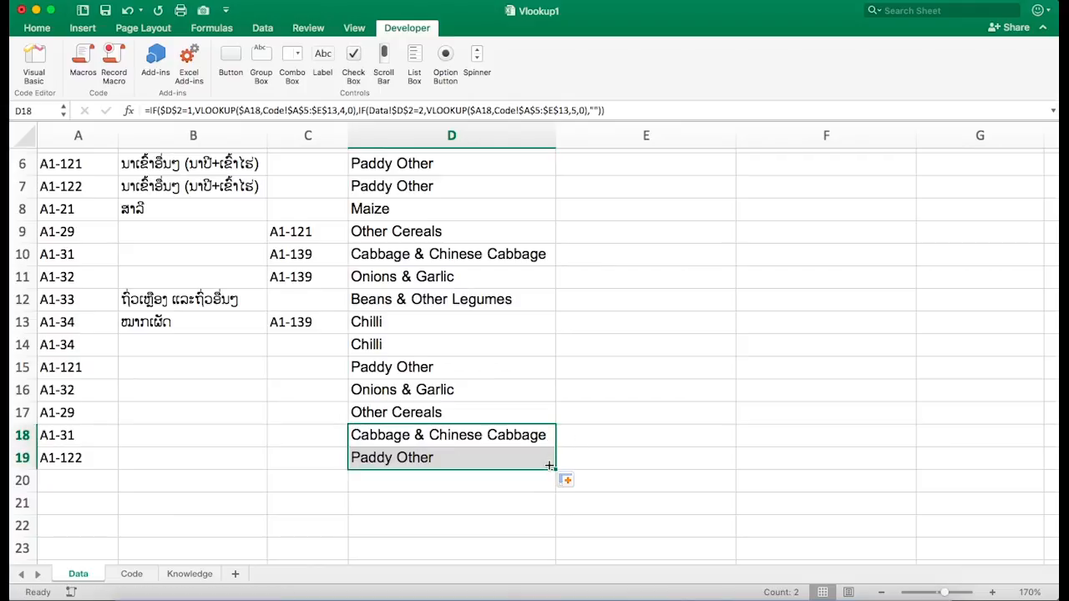
left_click(474, 466)
left_click(456, 496)
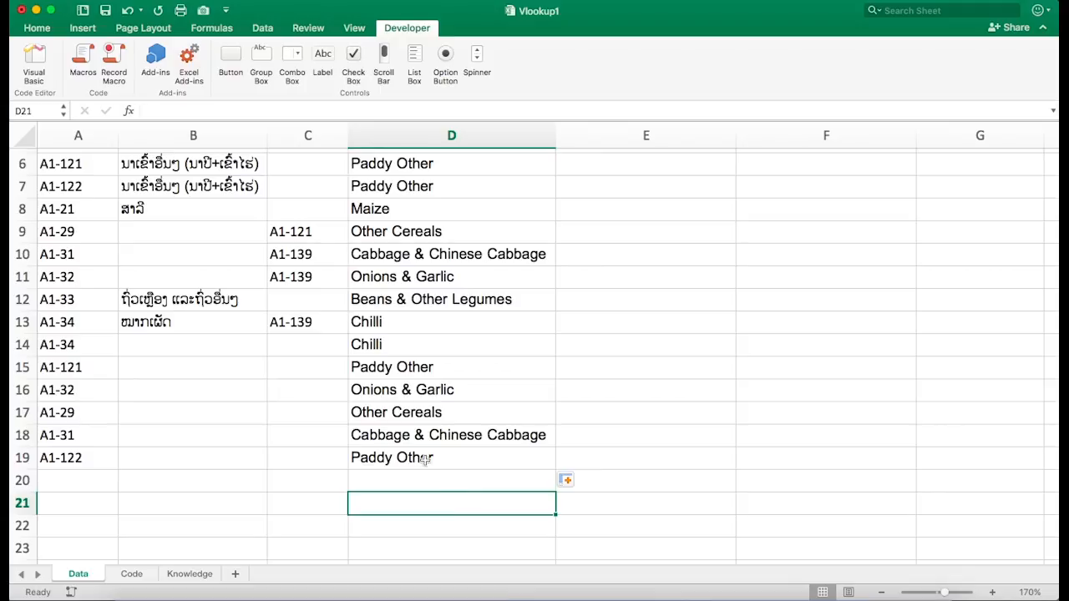
- Switch the language dropdown back to Lao
scroll(523, 452, "up", 4)
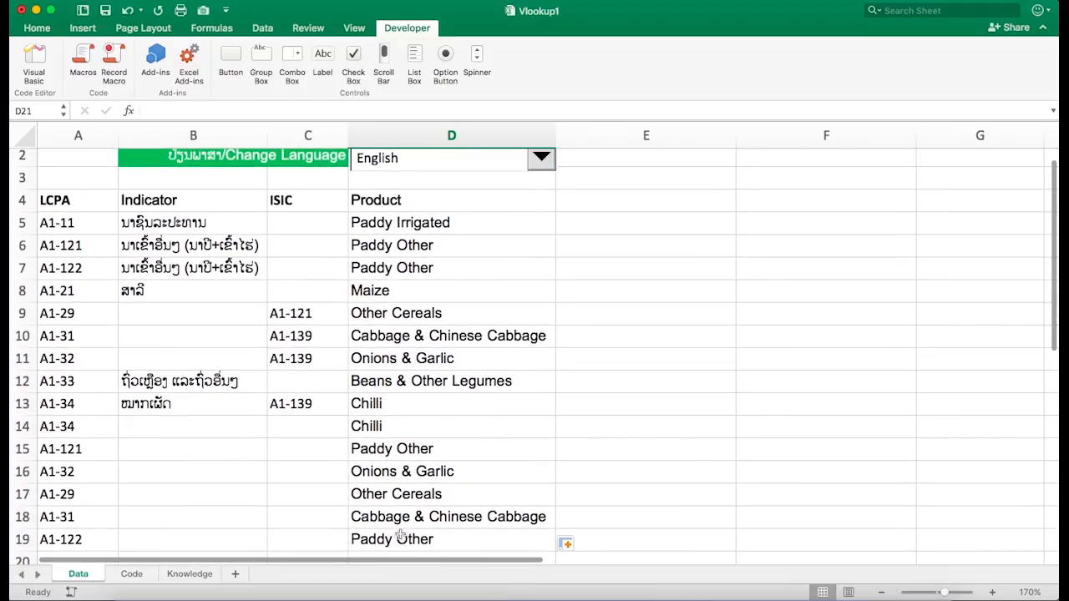
left_click(542, 158)
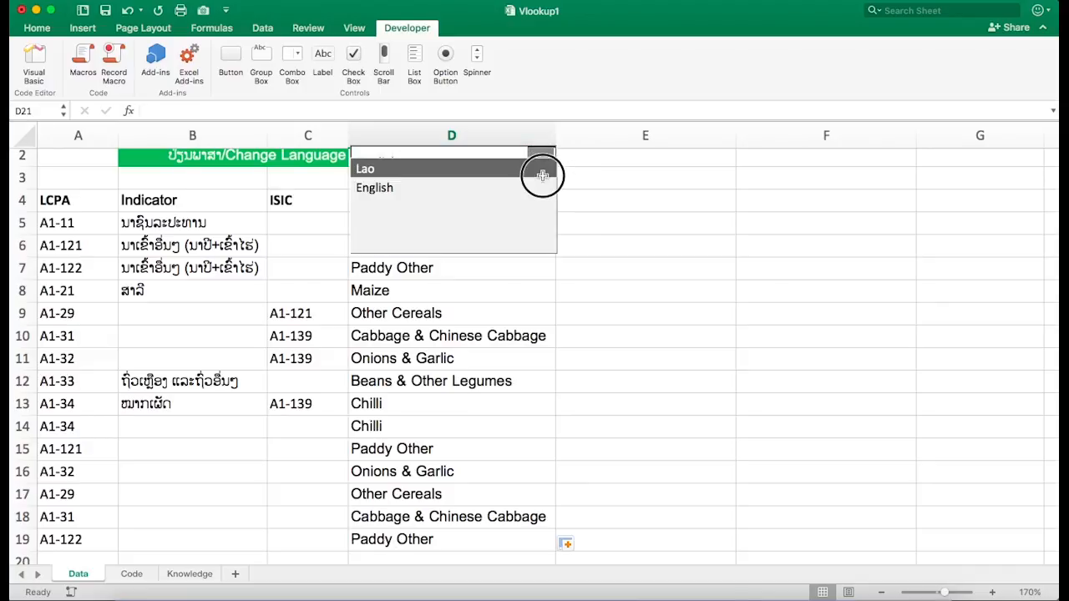
left_click(543, 172)
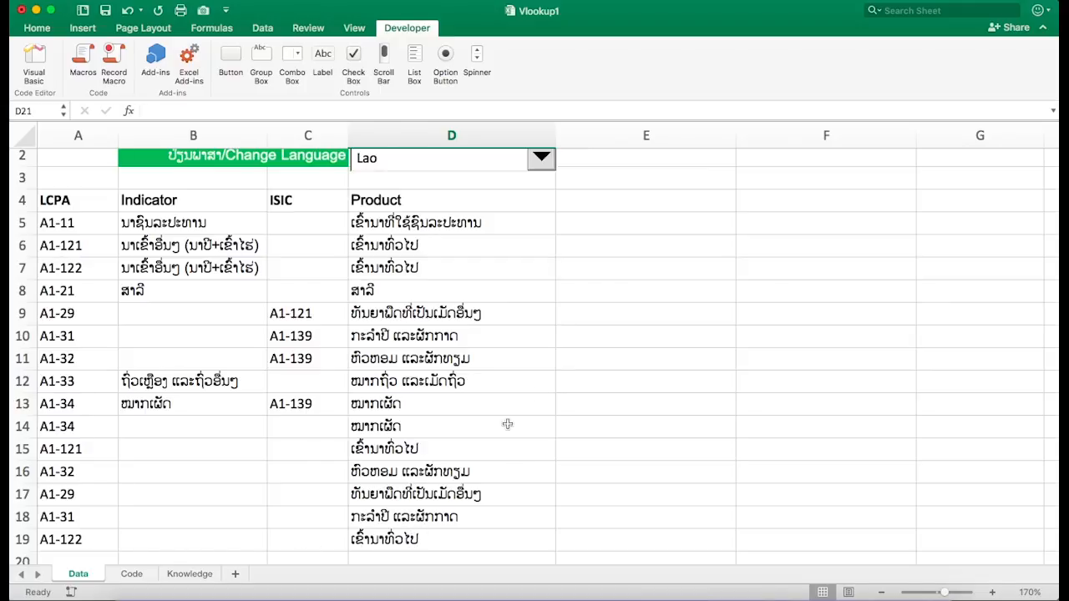
- Review the lookup table range A4:E13 on the Code sheet and return to the Data sheet
scroll(527, 396, "up", 2)
left_click(623, 289)
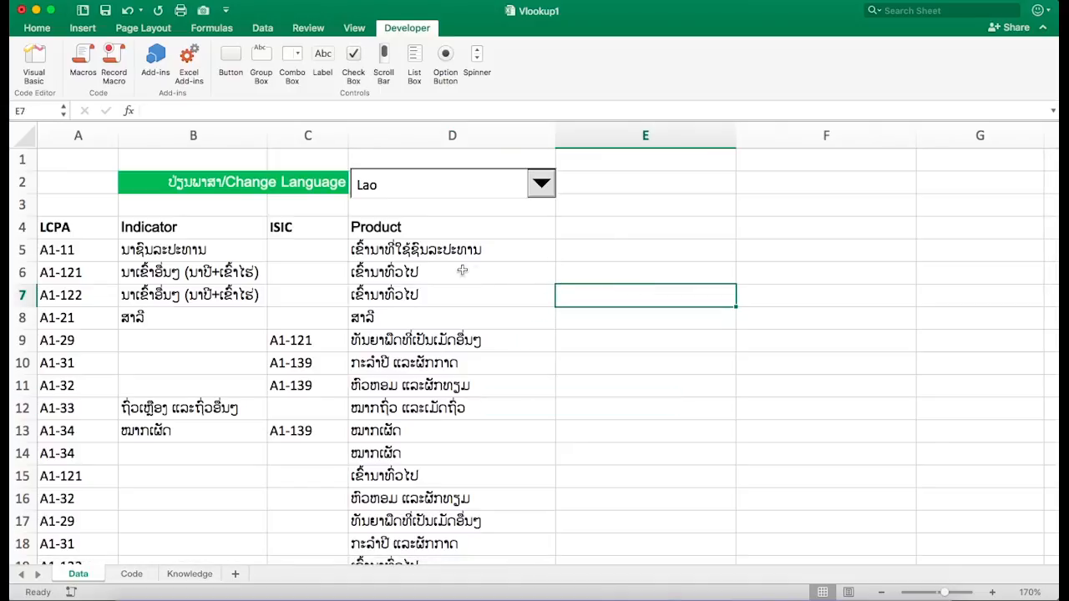
left_click(664, 227)
left_click(694, 244)
left_click(754, 249)
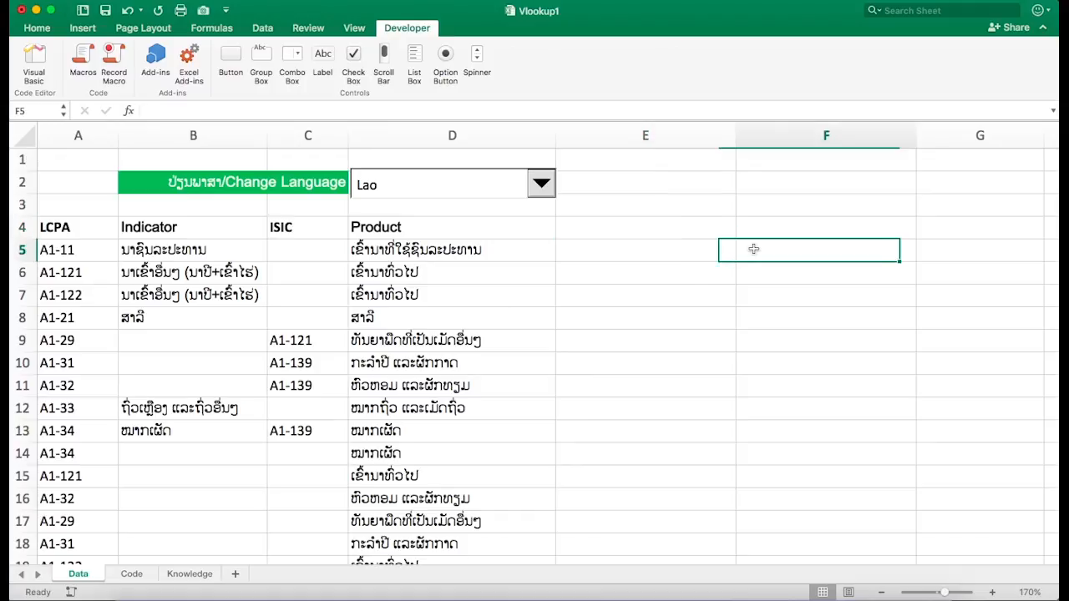
left_click(671, 255)
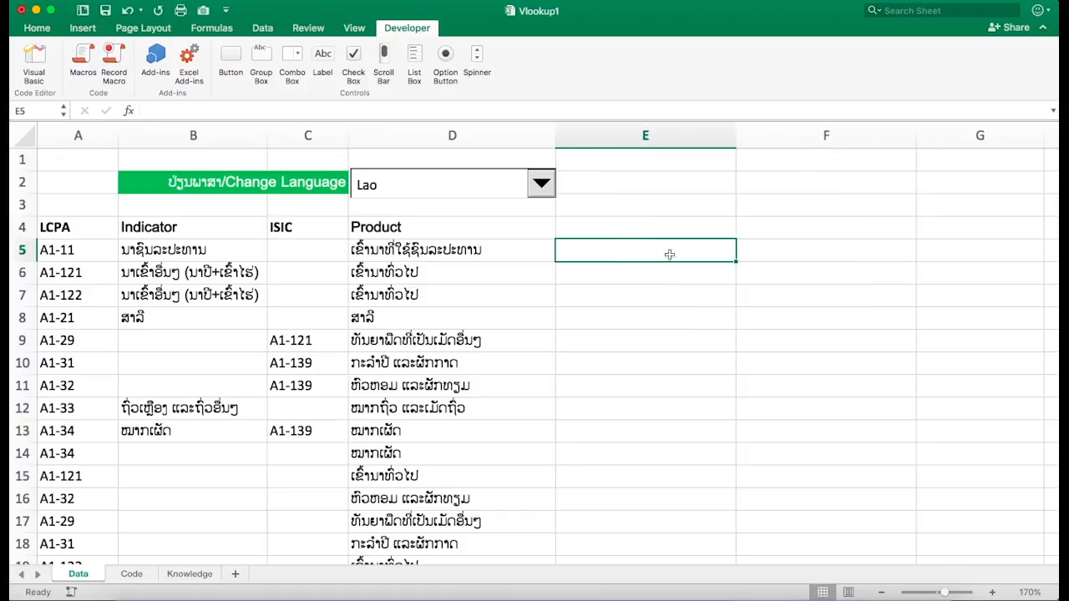
left_click(132, 574)
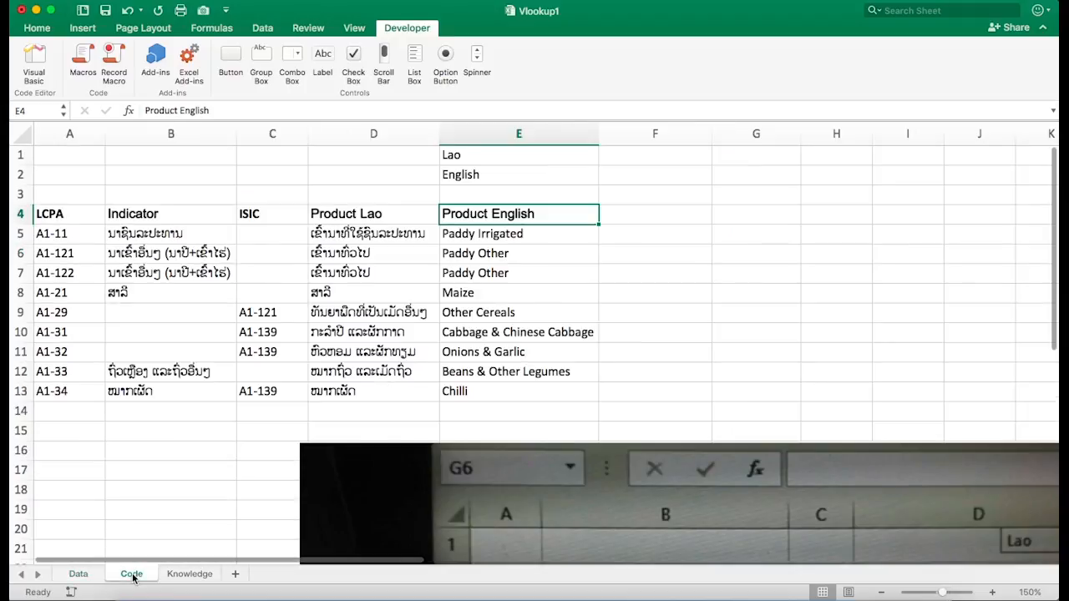
left_click(79, 216)
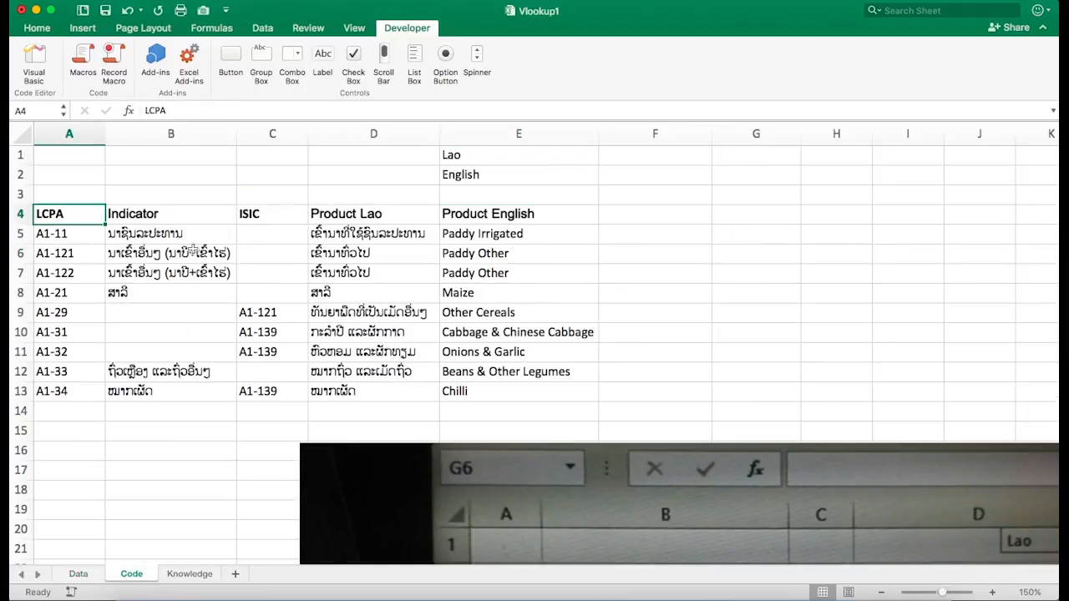
left_click(470, 394, "shift")
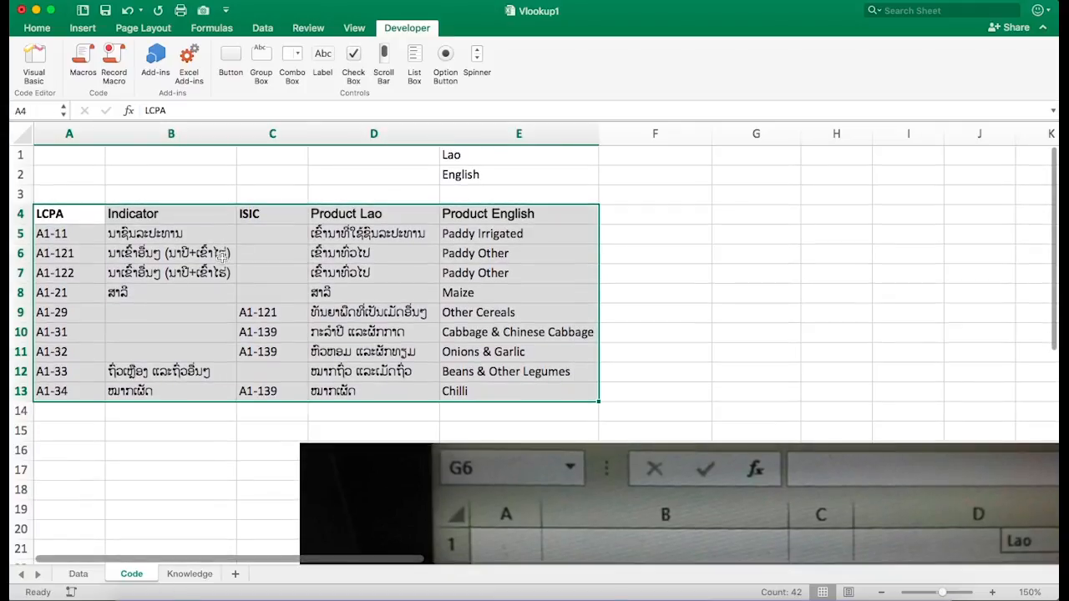
left_click(78, 574)
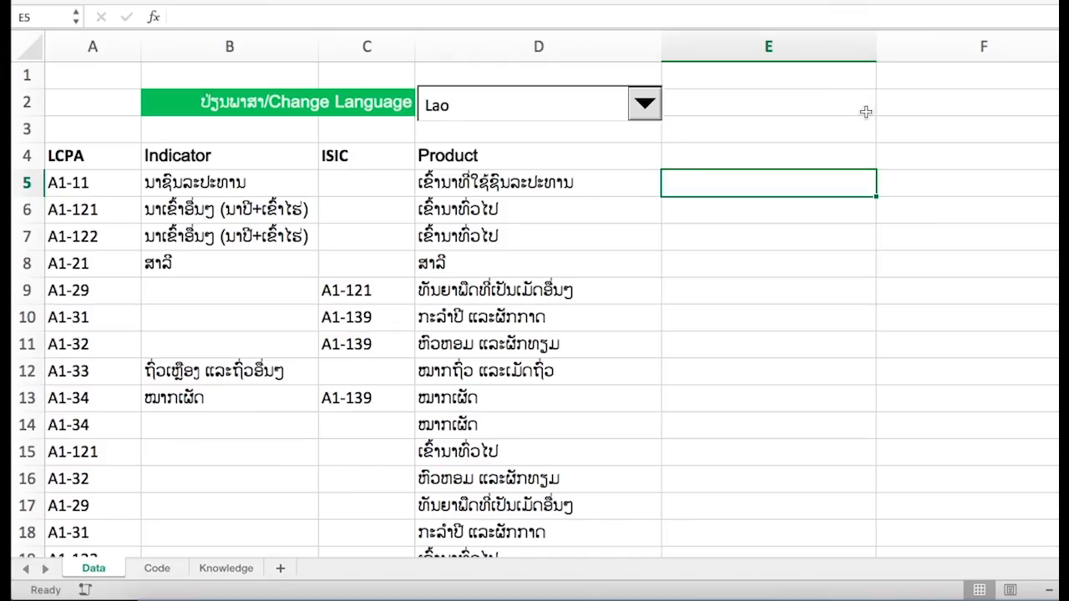
left_click(923, 106)
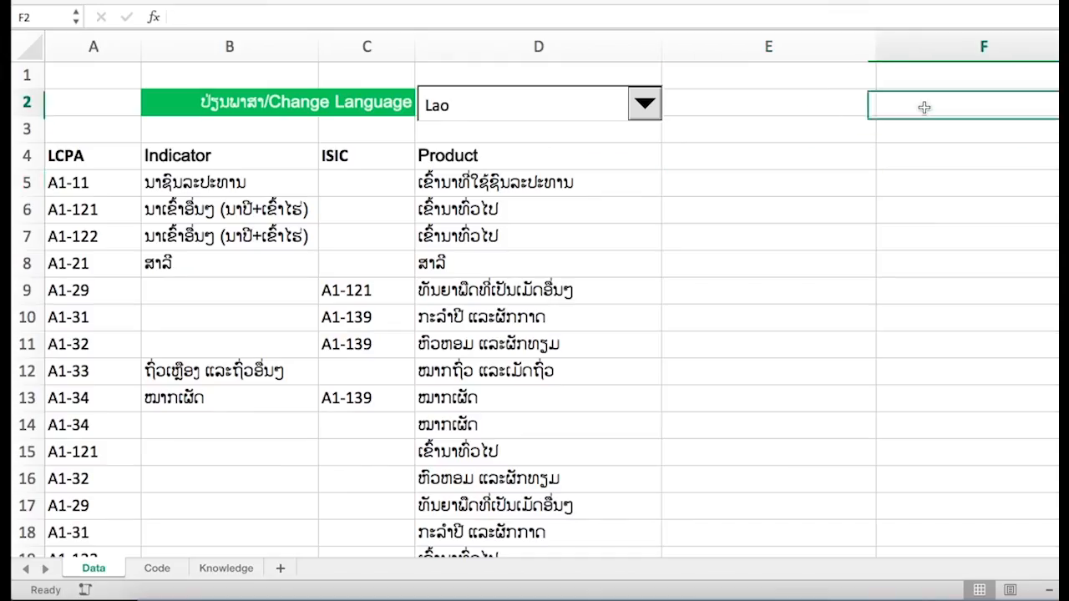
left_click(795, 106)
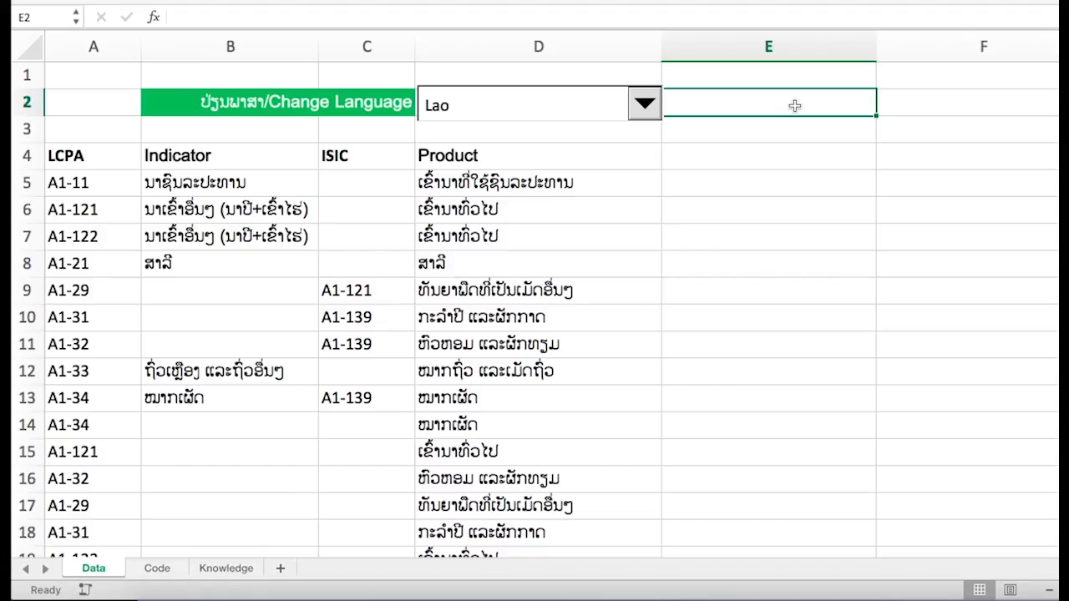
type("ສ")
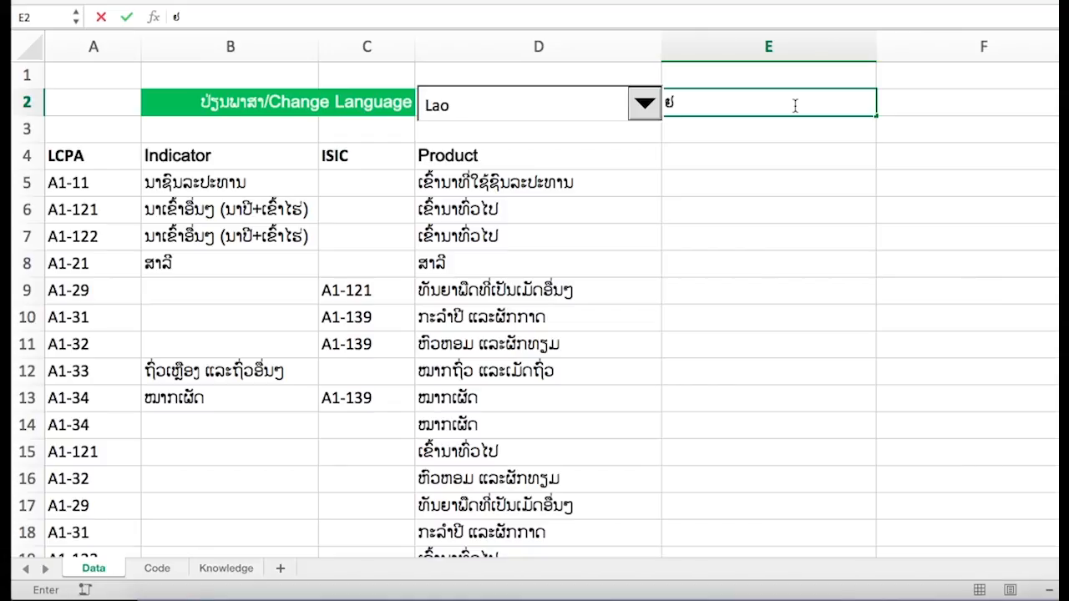
key("BackSpace")
- On the Code sheet, number the languages 1 for Lao and 2 for English in cells D1 and D2
left_click(158, 568)
left_click(505, 70)
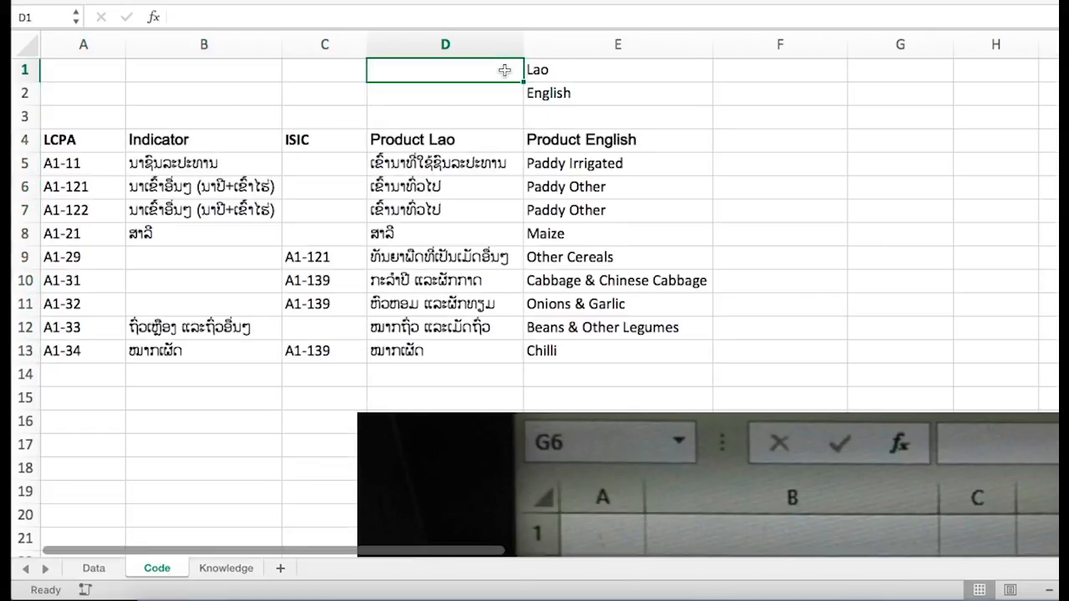
type("ສ")
key("BackSpace")
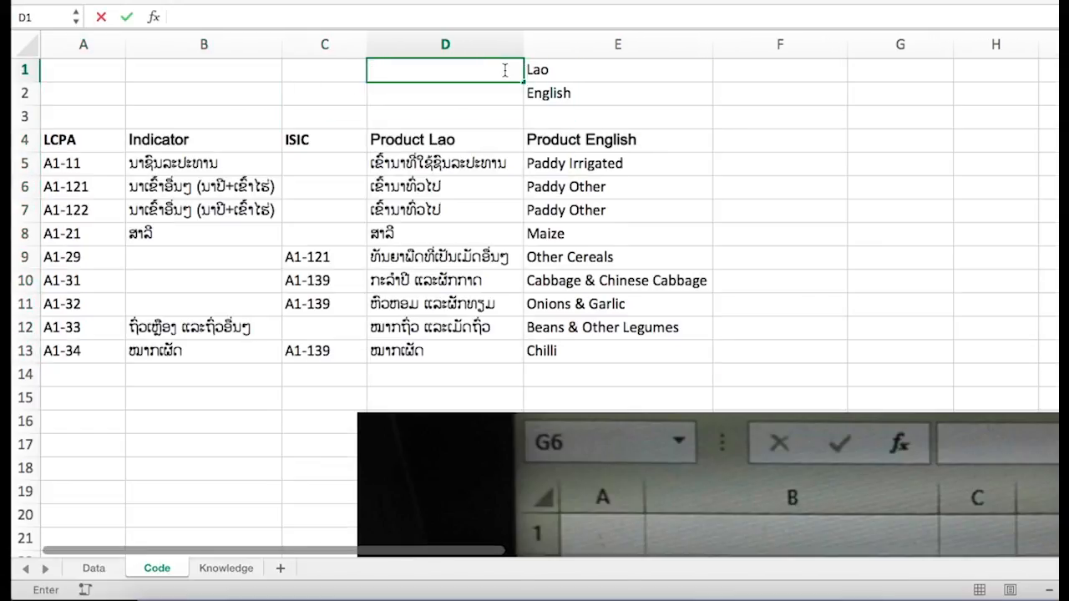
key("BackSpace")
key("Return")
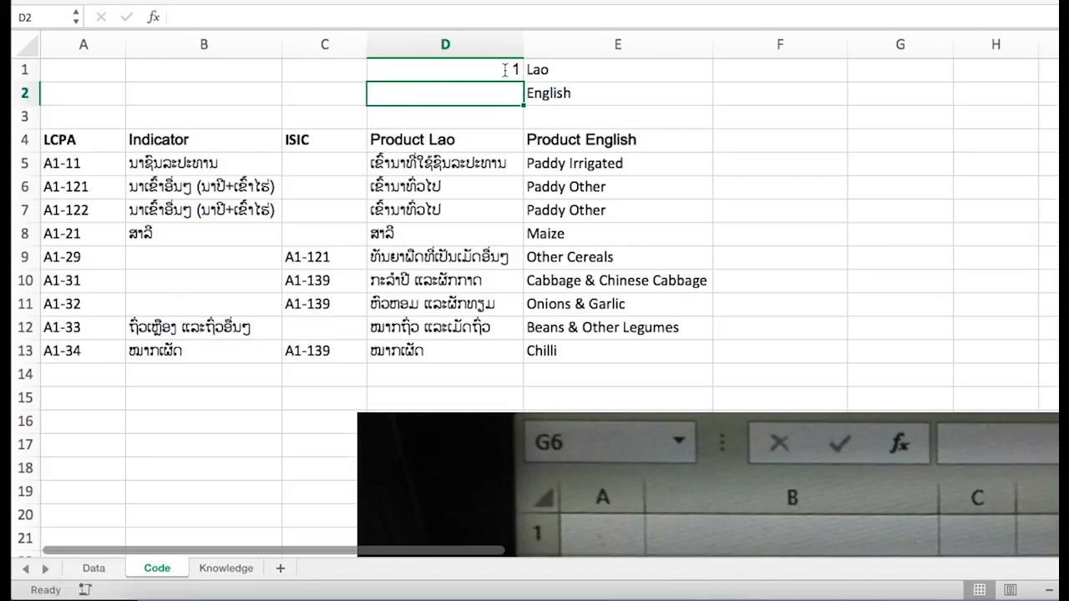
type("ຟ")
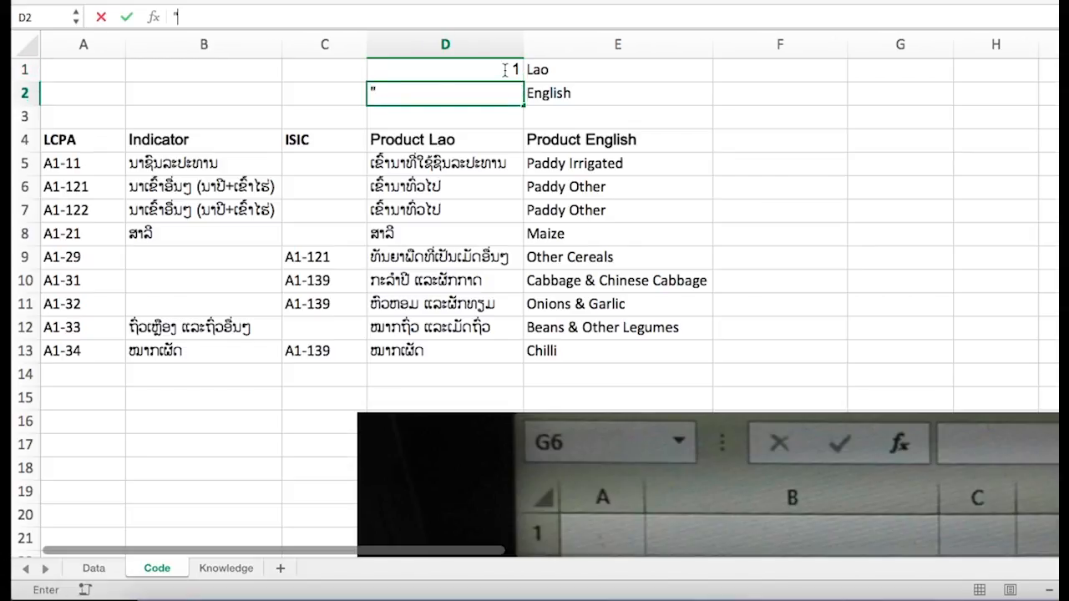
type("2")
key("ctrl+Return")
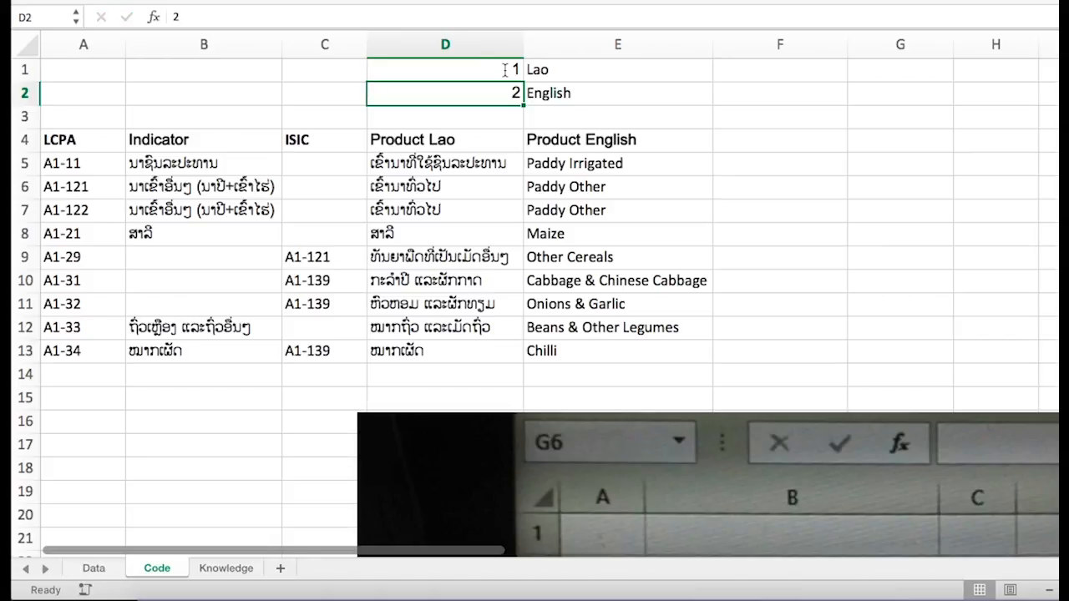
left_click(502, 64)
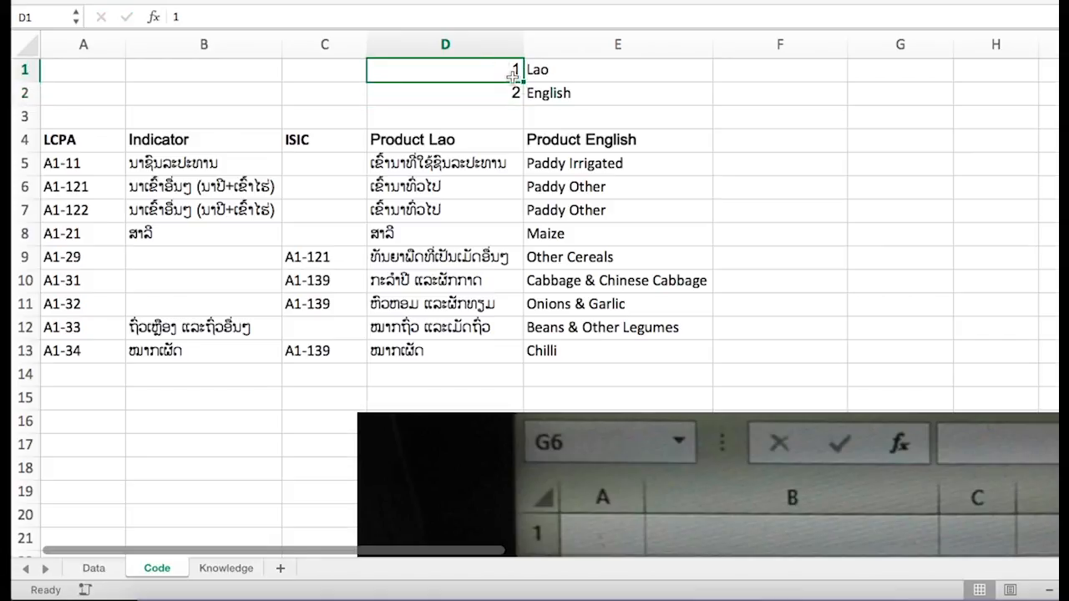
left_click(549, 73)
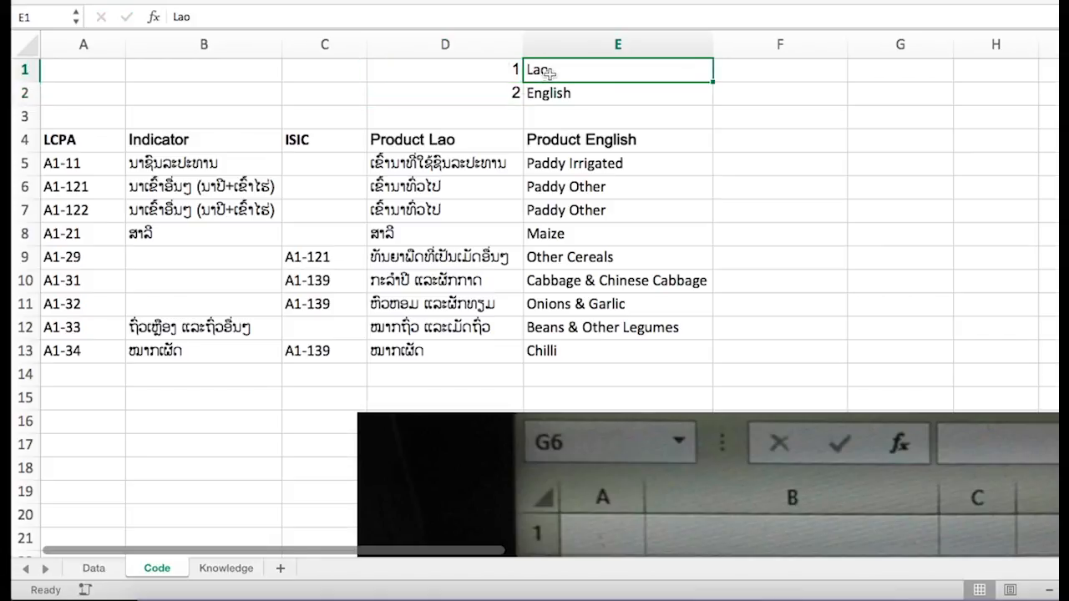
left_click(506, 95)
left_click(566, 96)
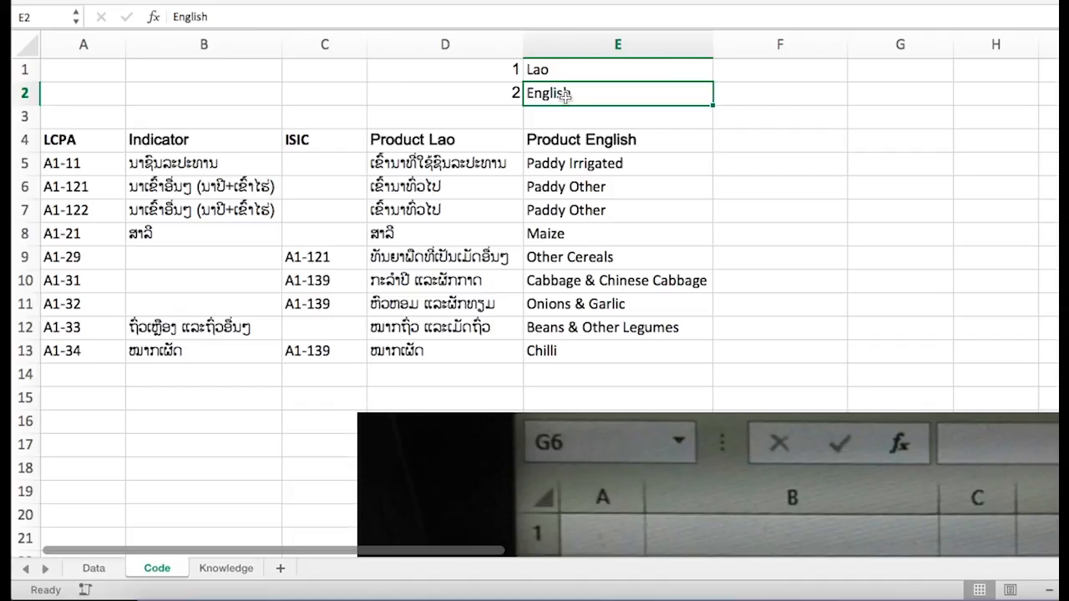
- Return to the Data sheet and begin an IF formula in cell E5
left_click(105, 576)
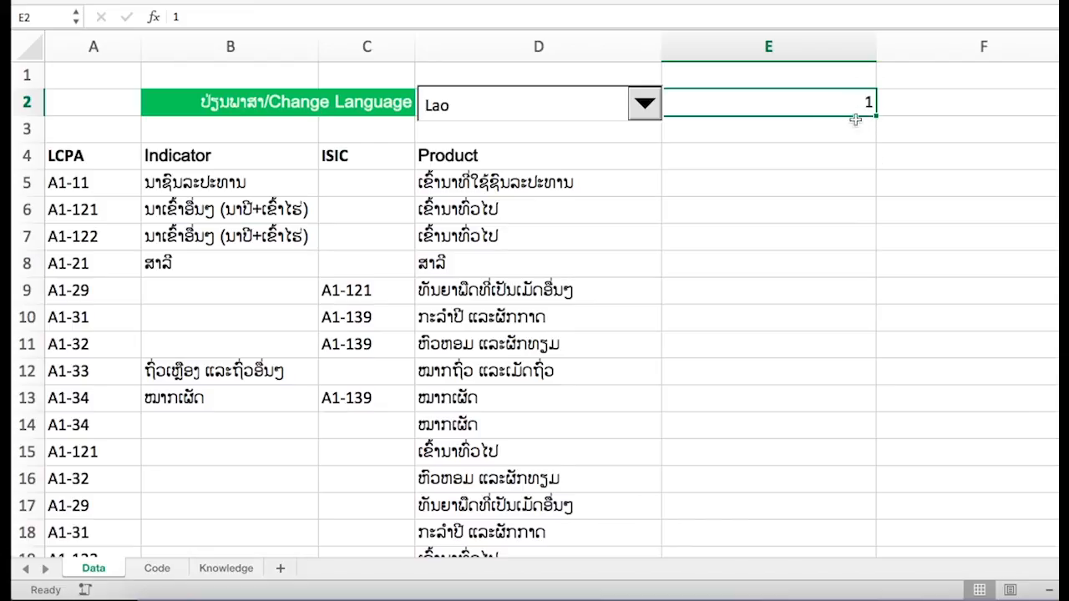
left_click(789, 158)
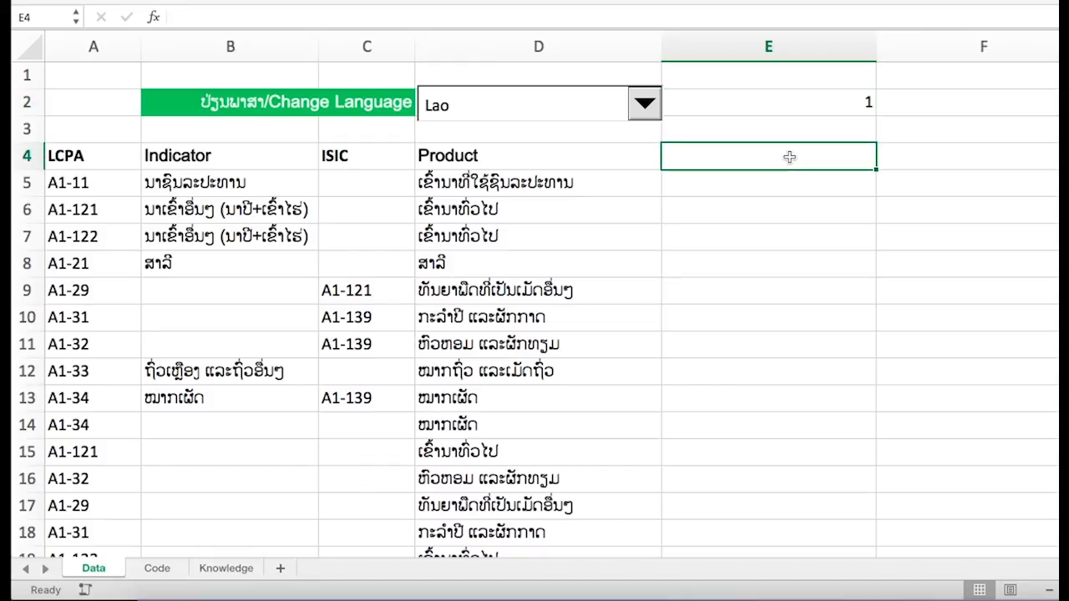
left_click(787, 185)
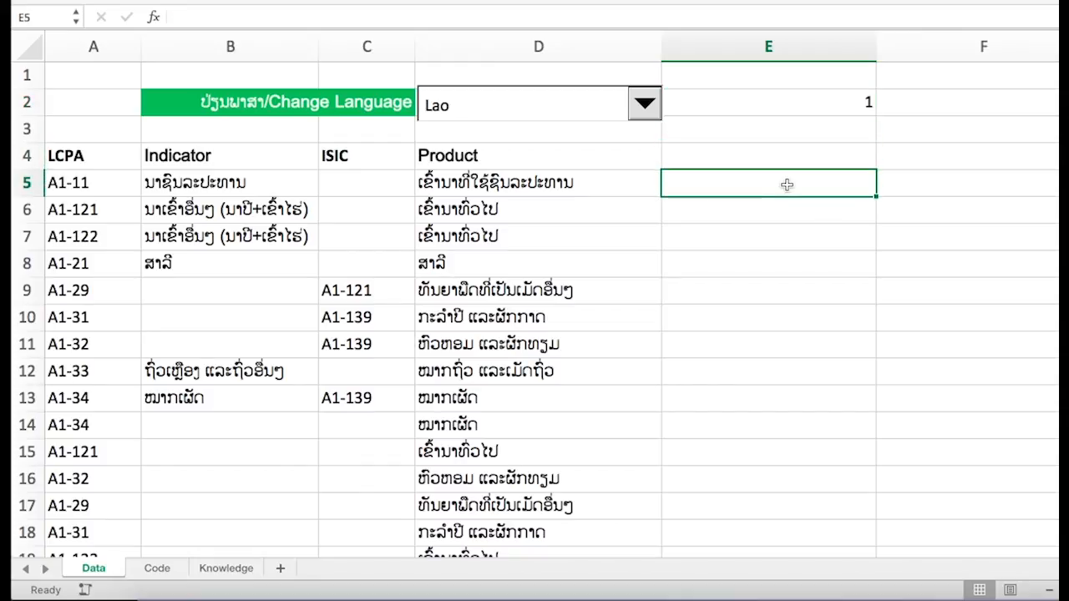
type("9")
key("BackSpace")
type("=")
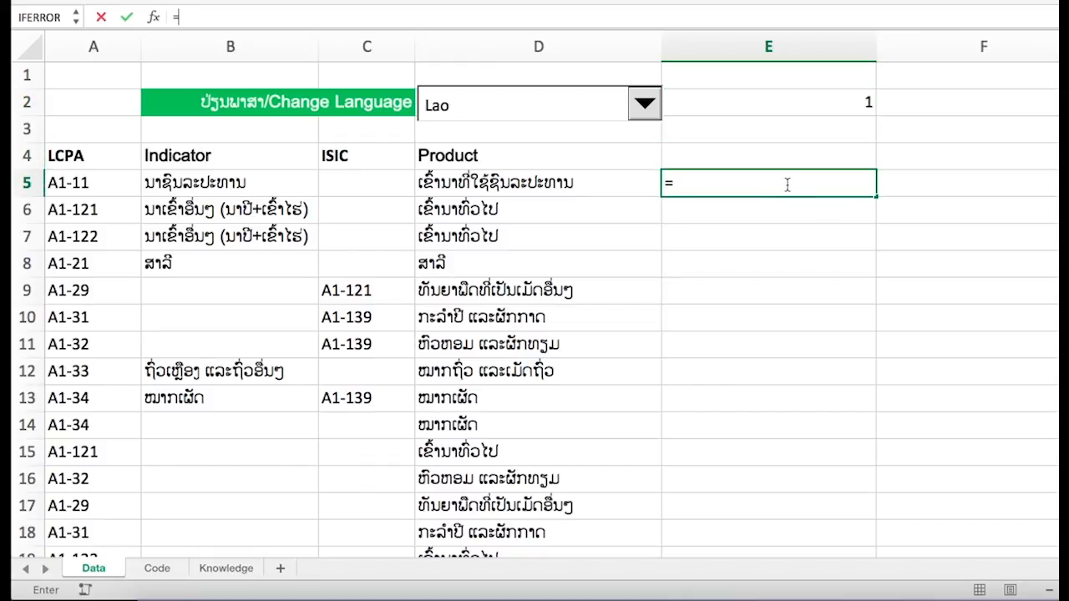
type("if")
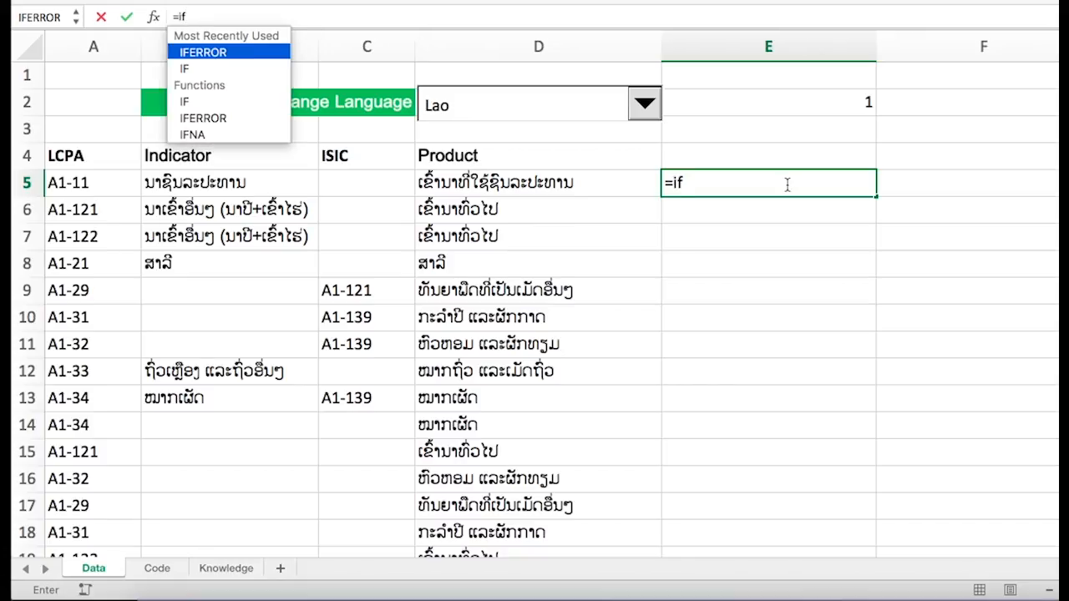
key("Down")
key("Tab")
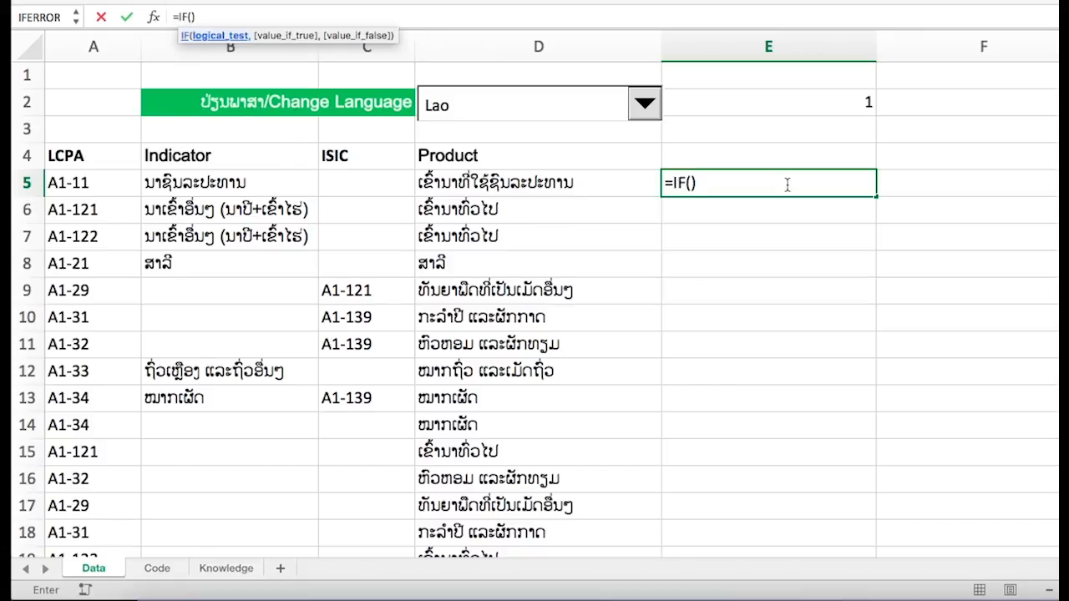
- Make the IF condition test whether $E$2 equals 1
left_click(825, 101)
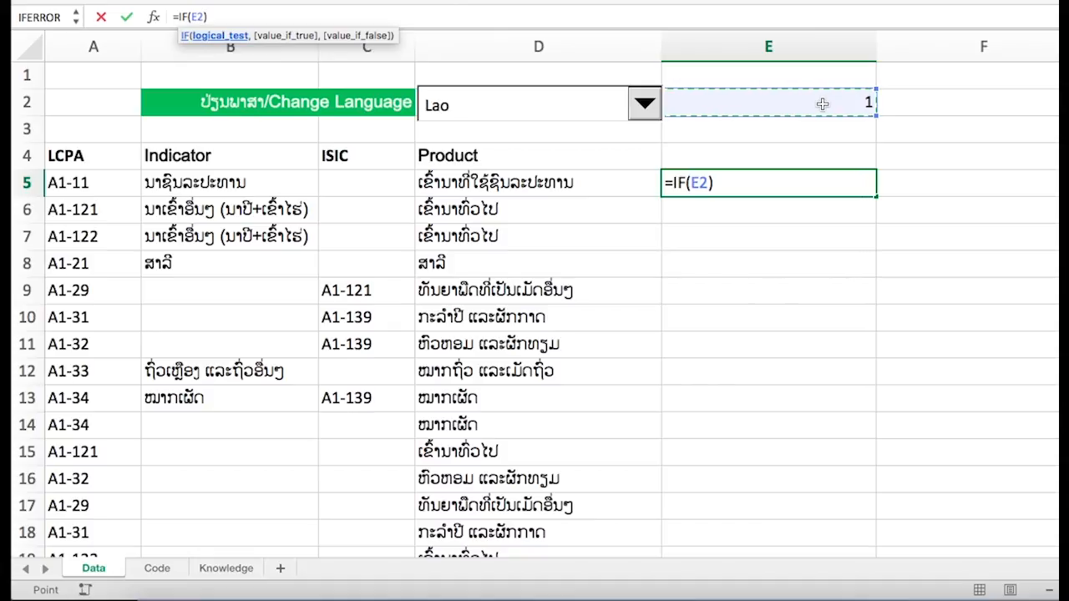
key("F4")
type("=1")
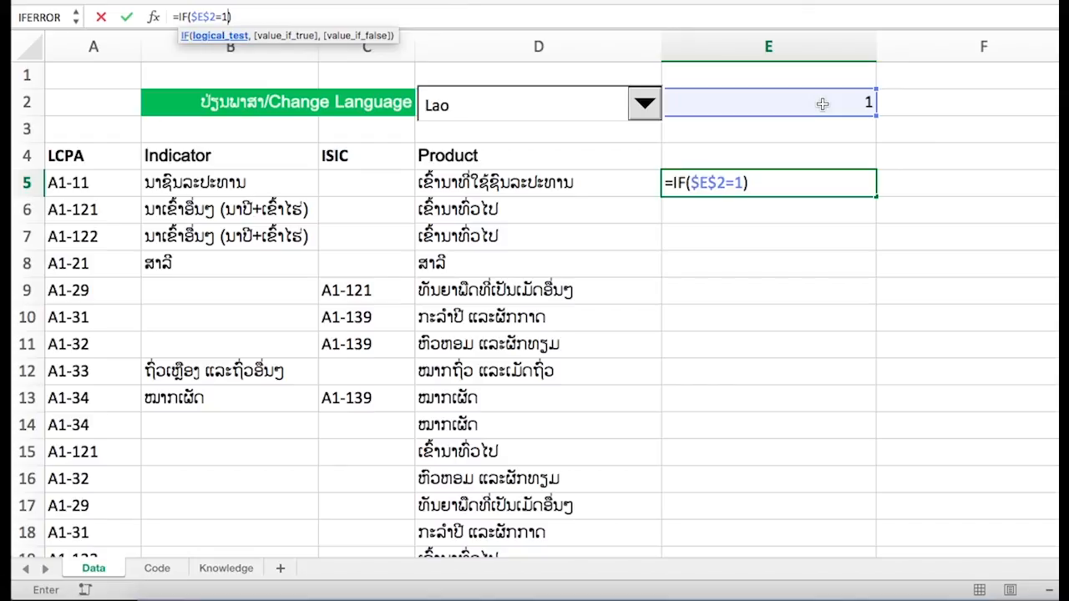
type(",")
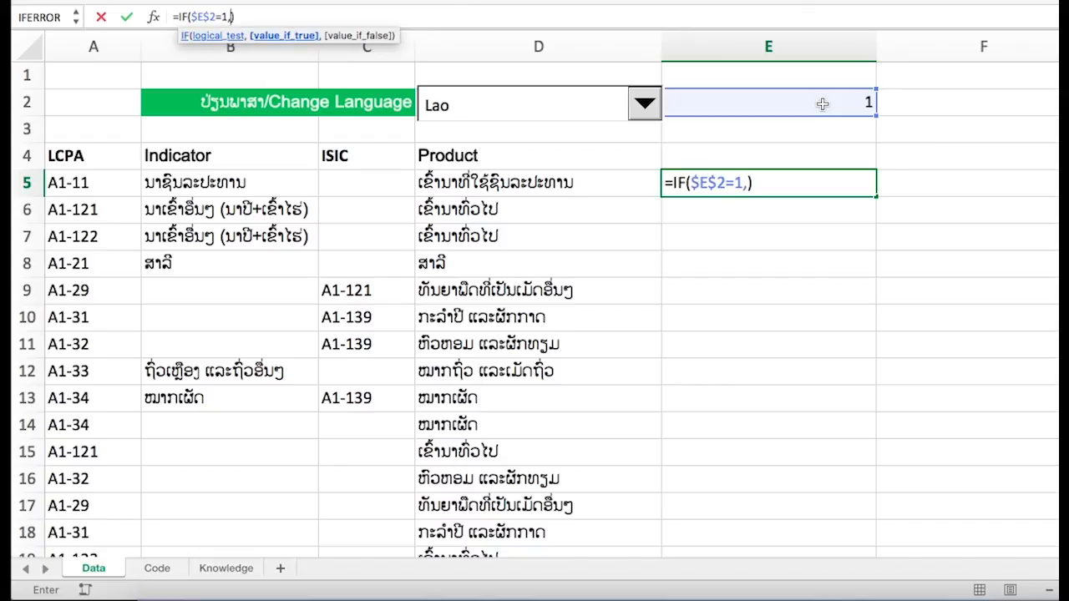
type("vl")
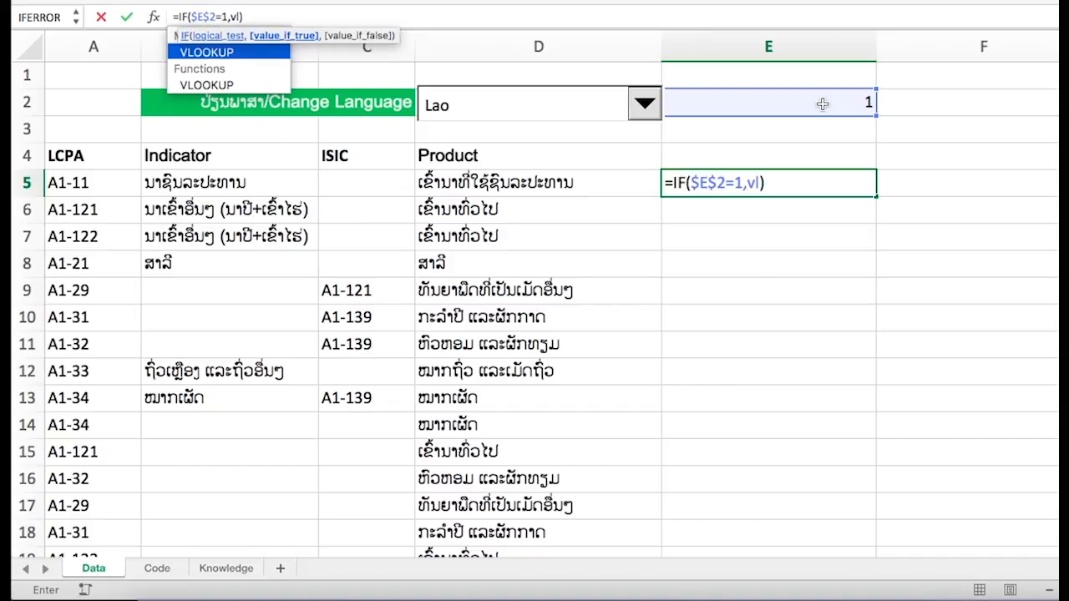
type("o")
- Insert a VLOOKUP as the IF's true value, using $A5 as the lookup value
key("Tab")
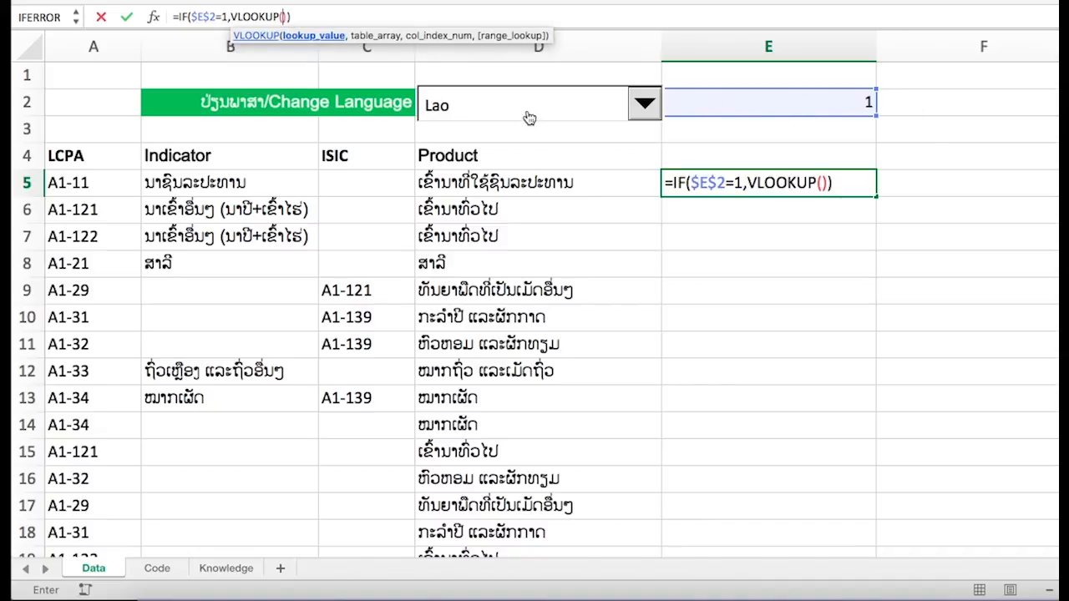
left_click(86, 182)
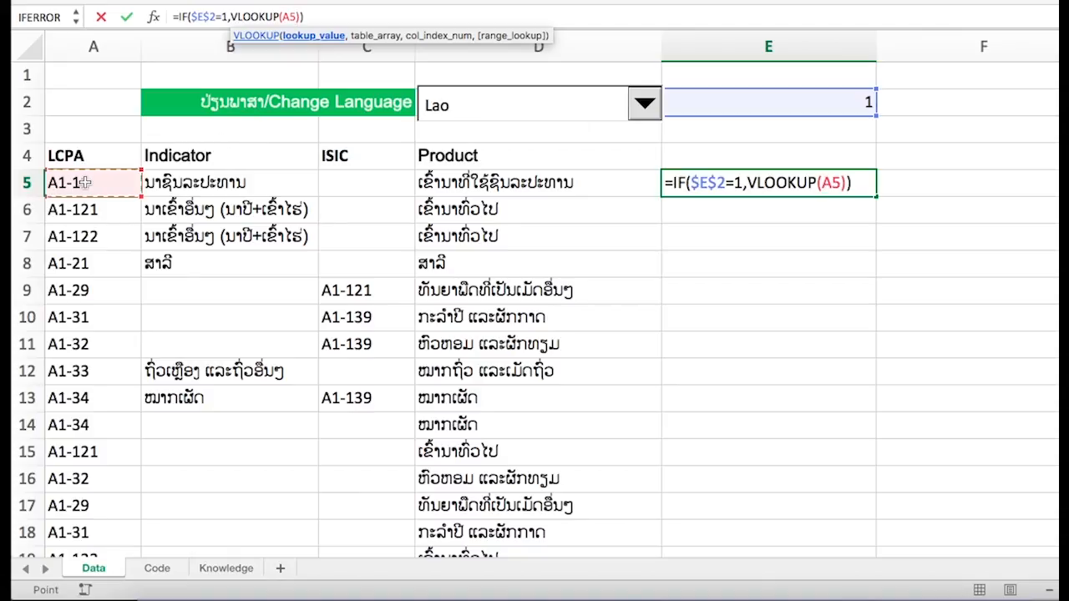
key("F4")
key("F4")
key("F4")
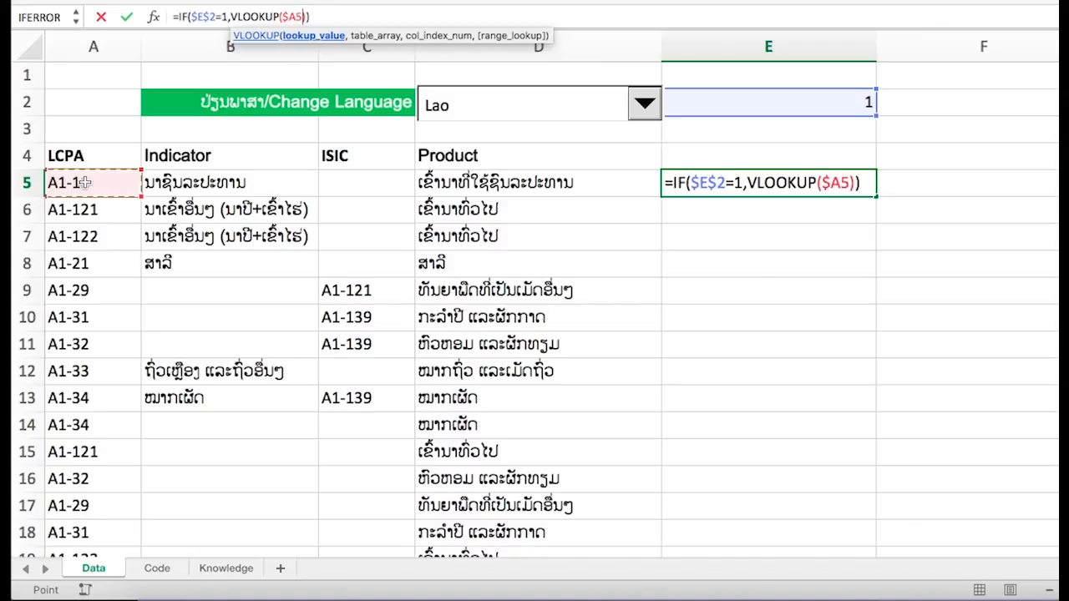
type(",")
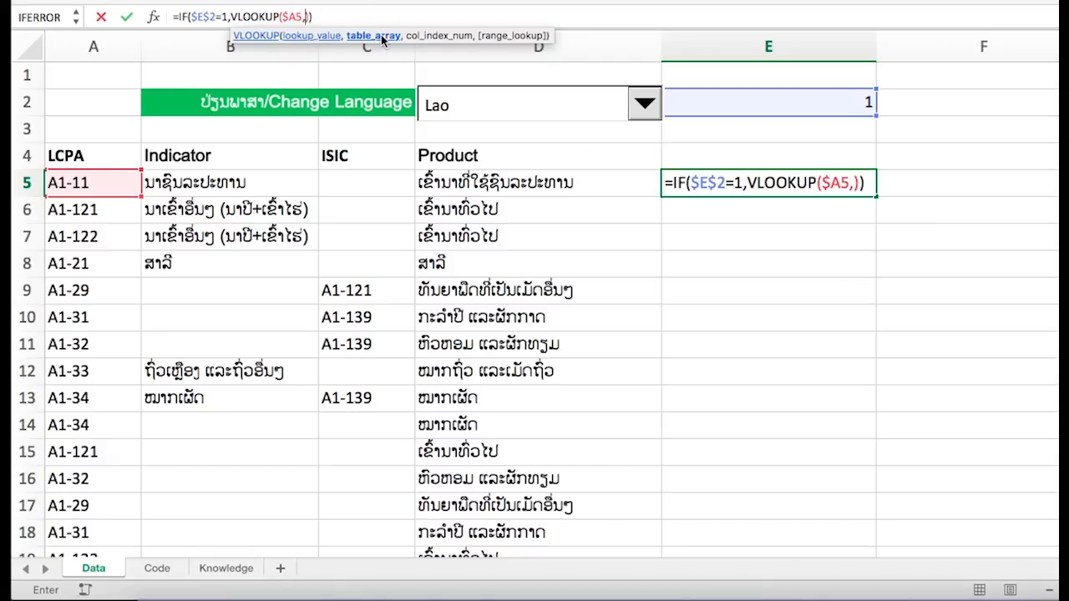
- Set the VLOOKUP table array to the absolute range $A$5:$E$13 on the Code sheet
left_click(156, 568)
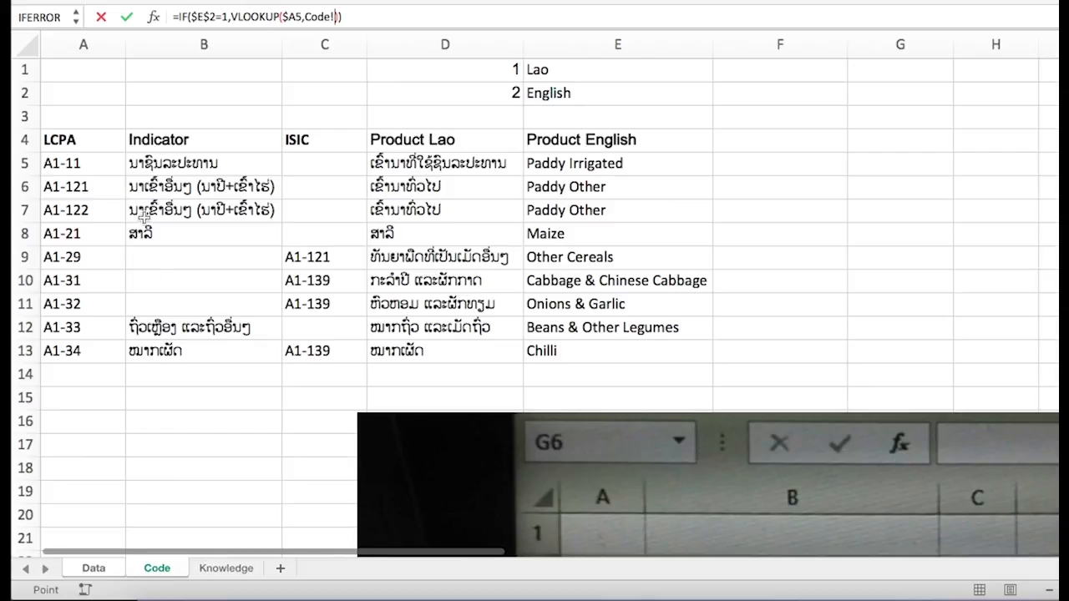
left_click(93, 158)
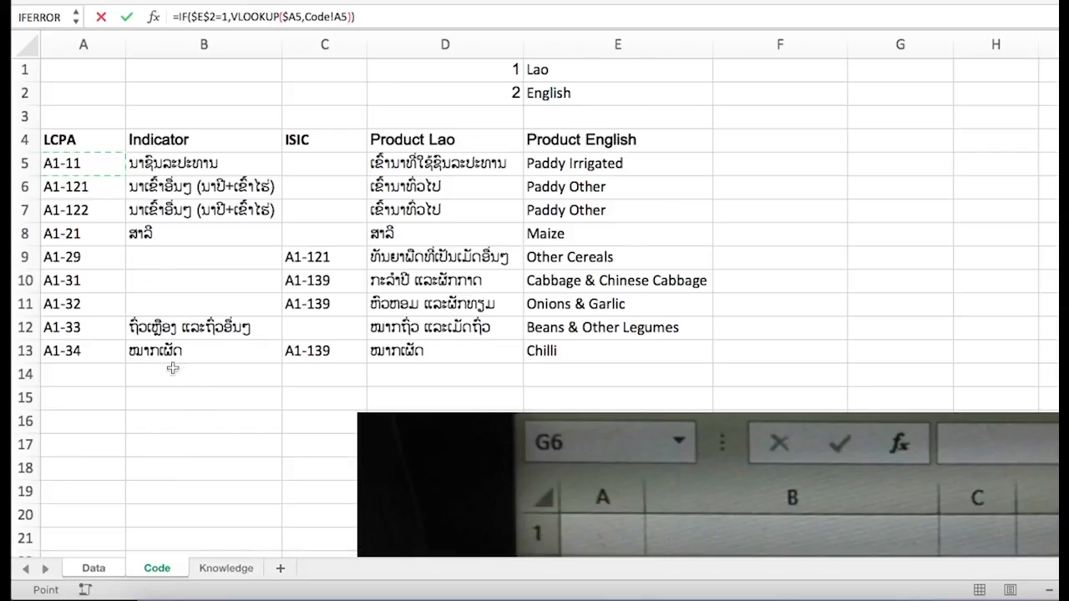
left_click(577, 351, "shift")
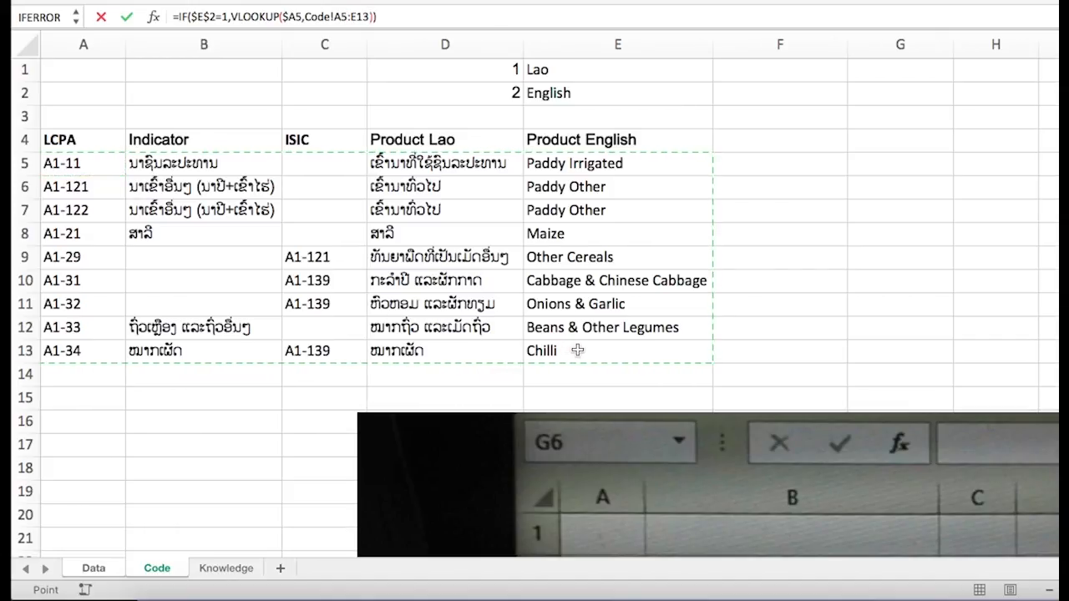
key("F4")
type(",")
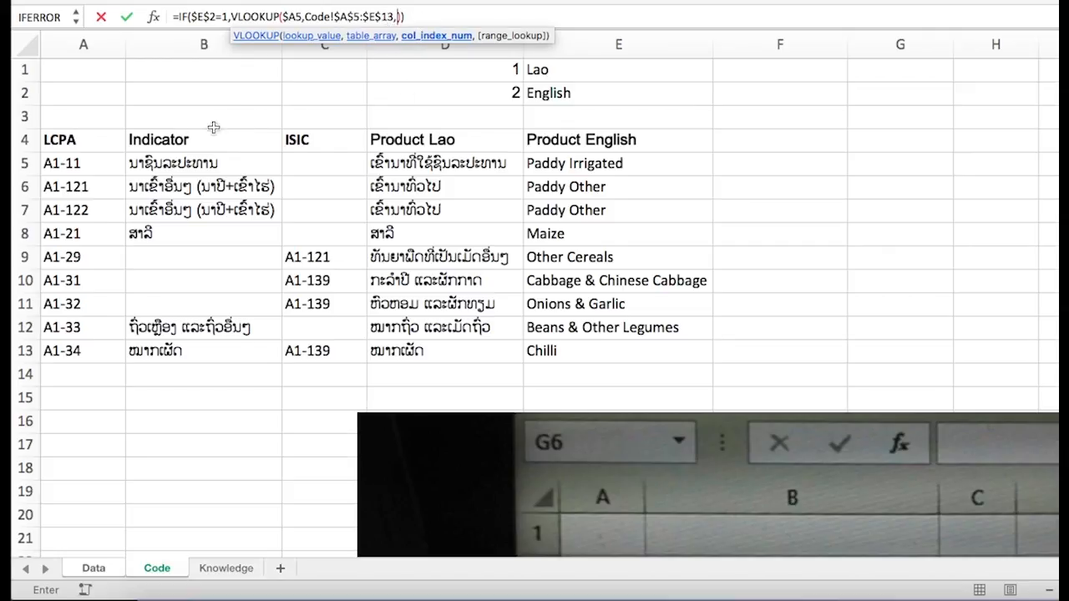
- Complete the VLOOKUP with column index 4 and range lookup 0 for an exact match
left_click(294, 17)
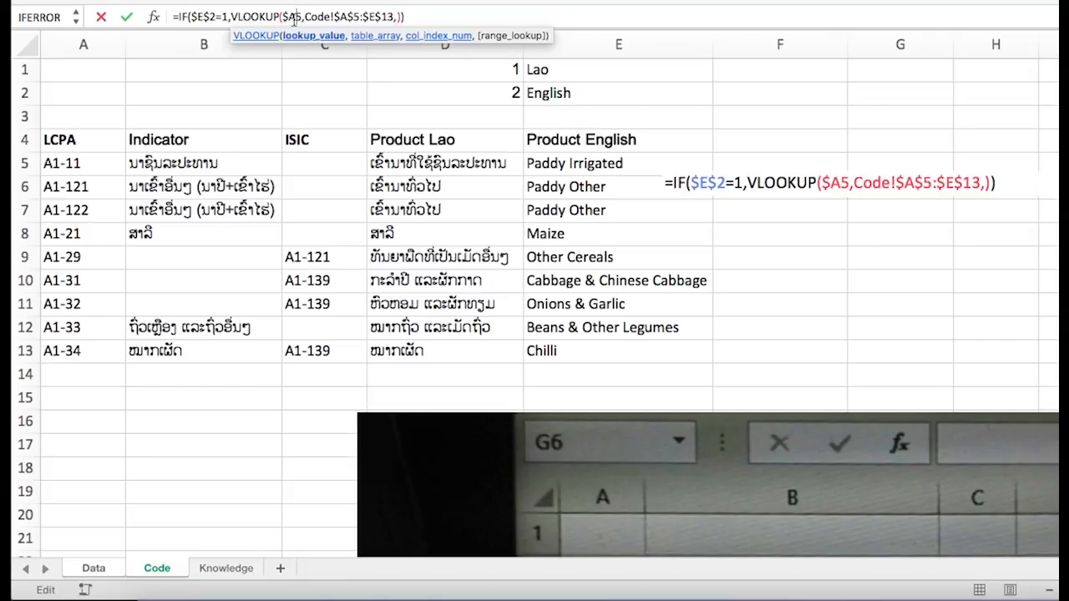
left_click(367, 17)
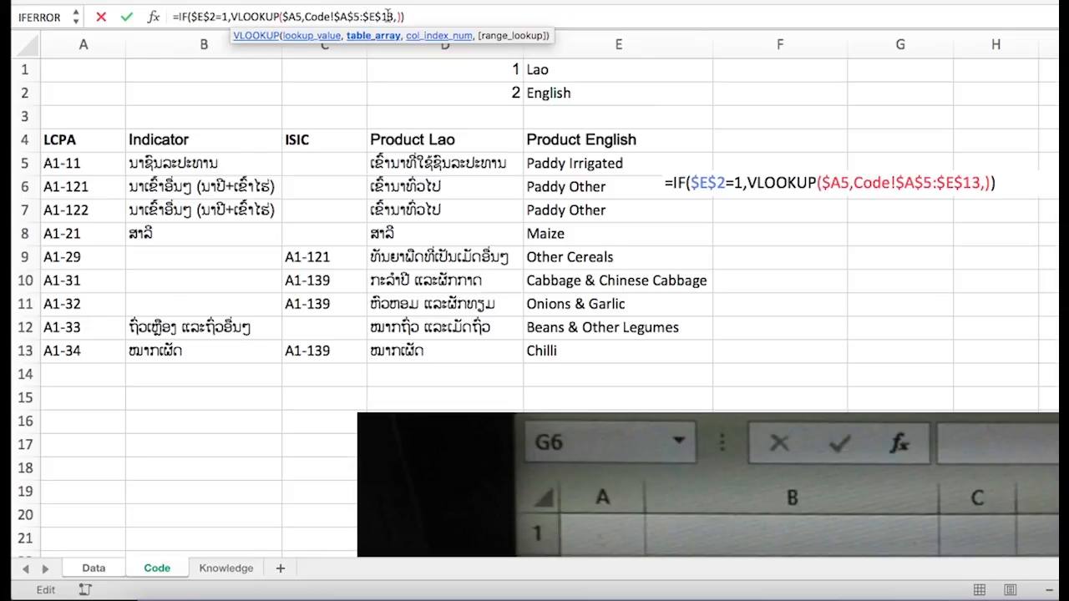
left_click(398, 16)
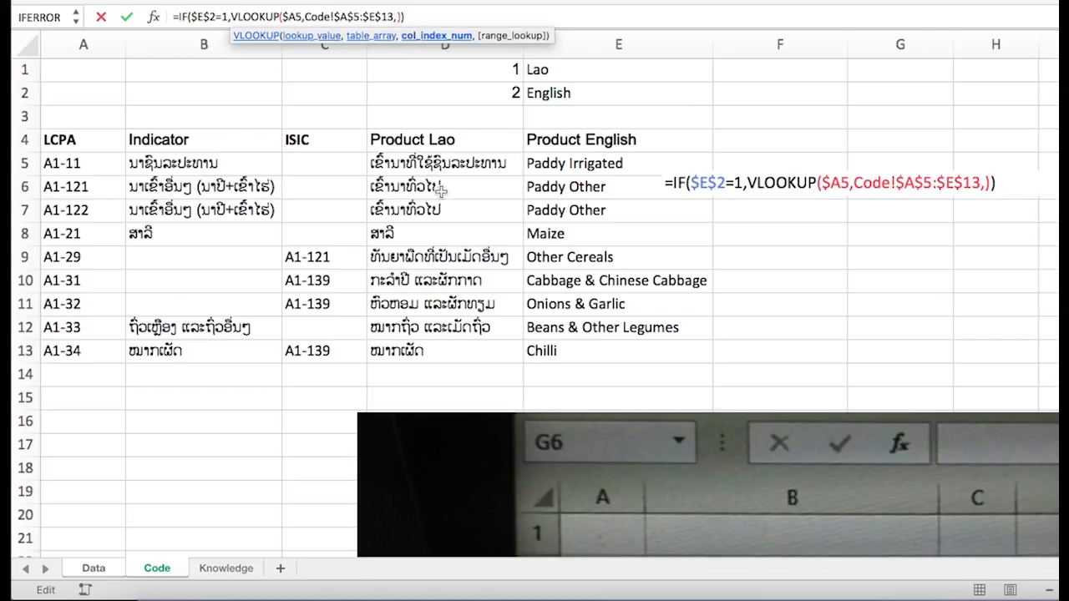
type("4")
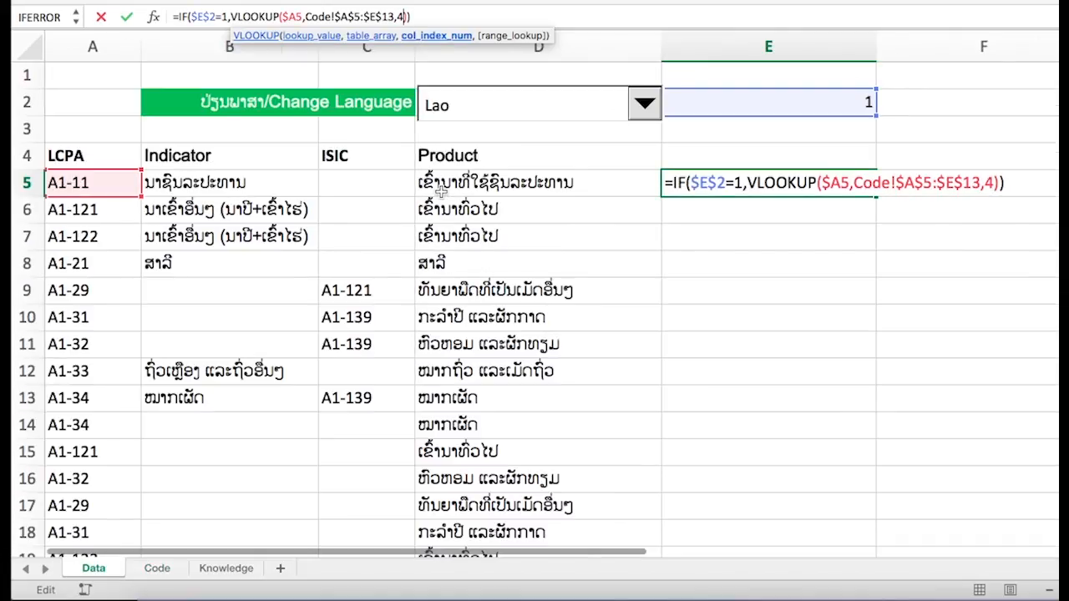
type(",")
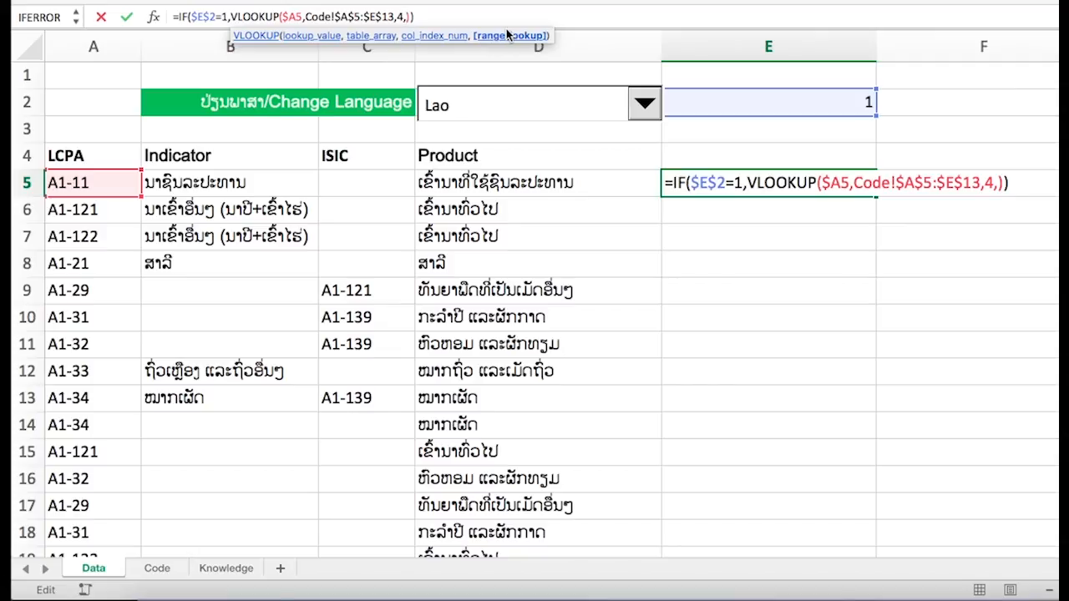
type("0")
- Add a nested IF function as the outer IF's false value
left_click(419, 16)
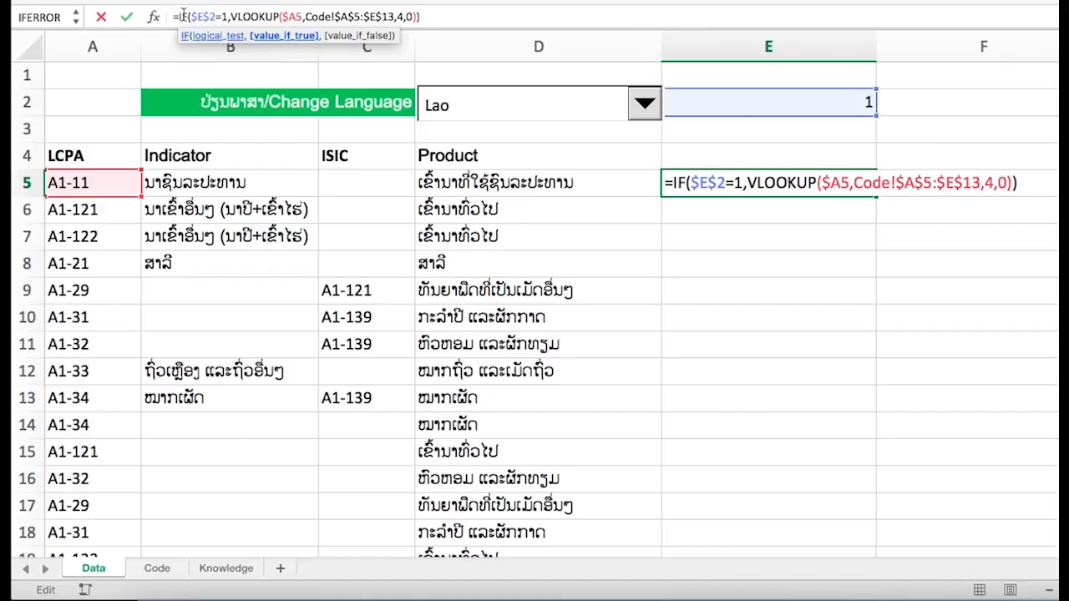
left_click(334, 16)
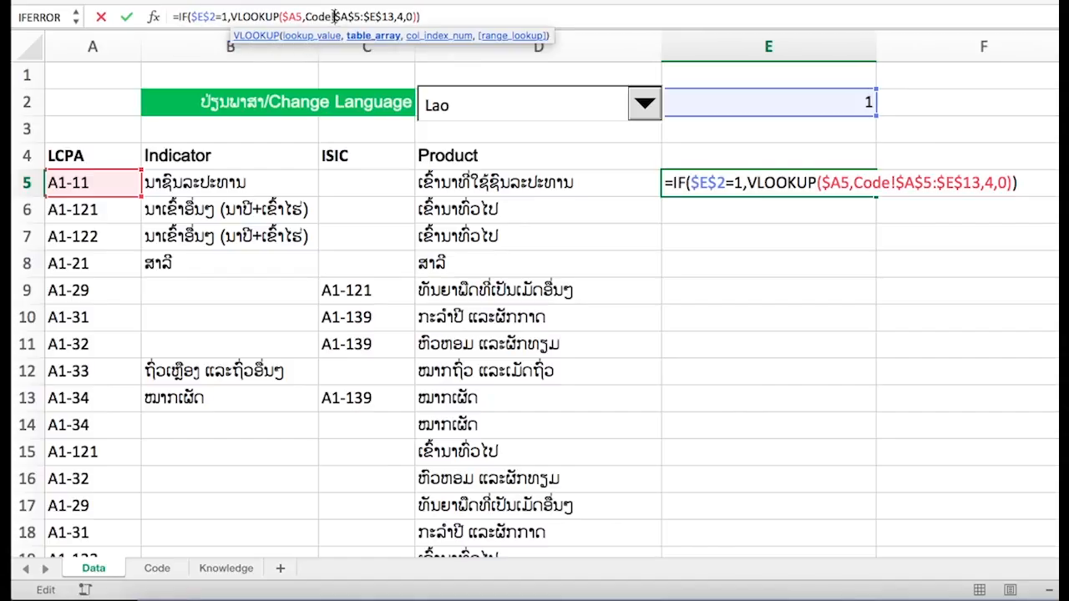
left_click(418, 16)
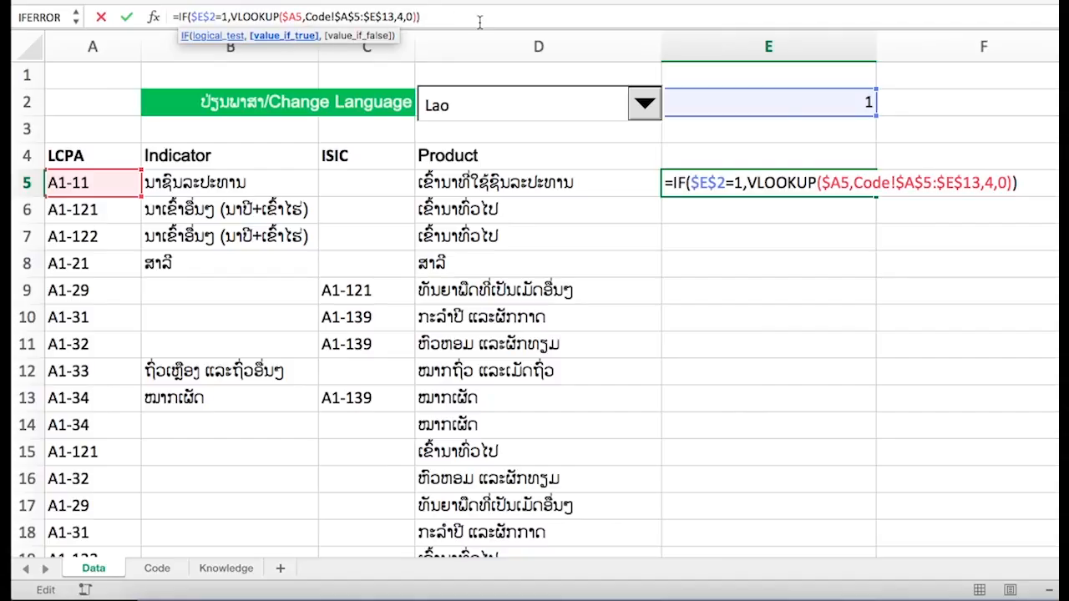
type(",")
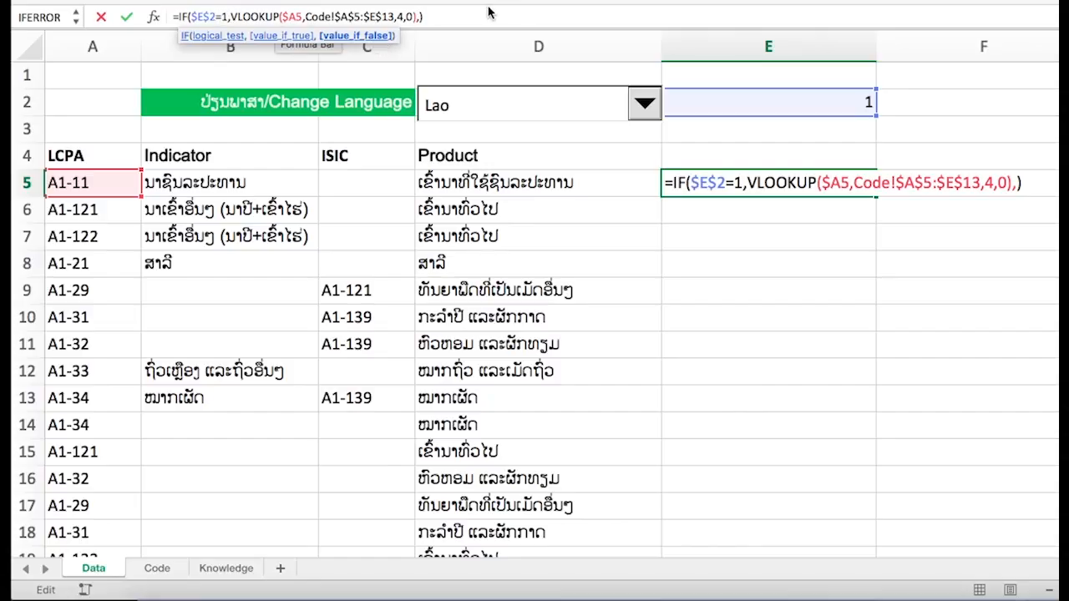
type("if")
key("Down")
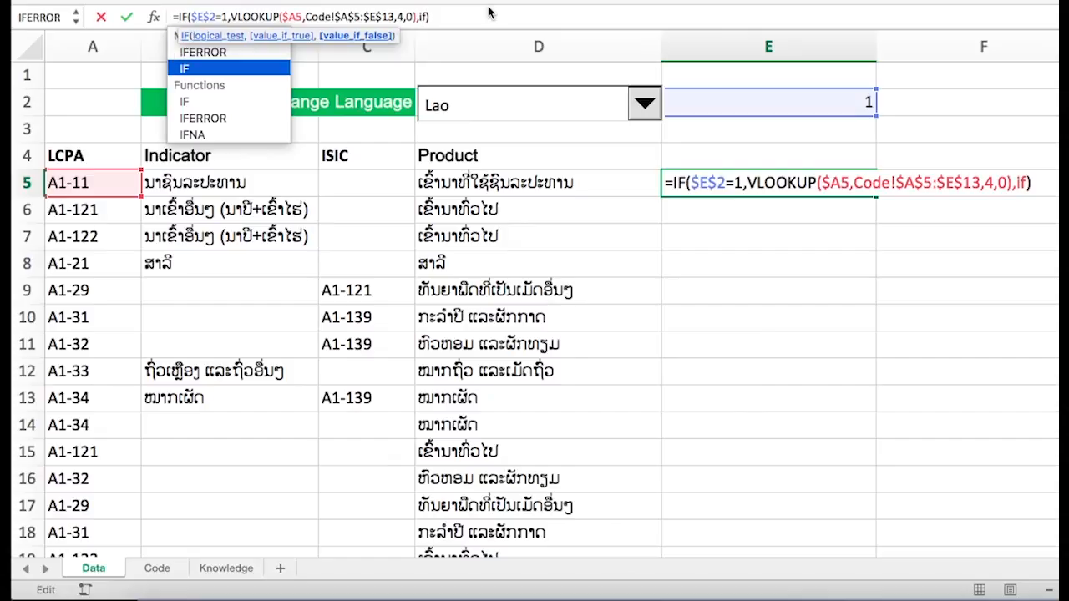
key("Tab")
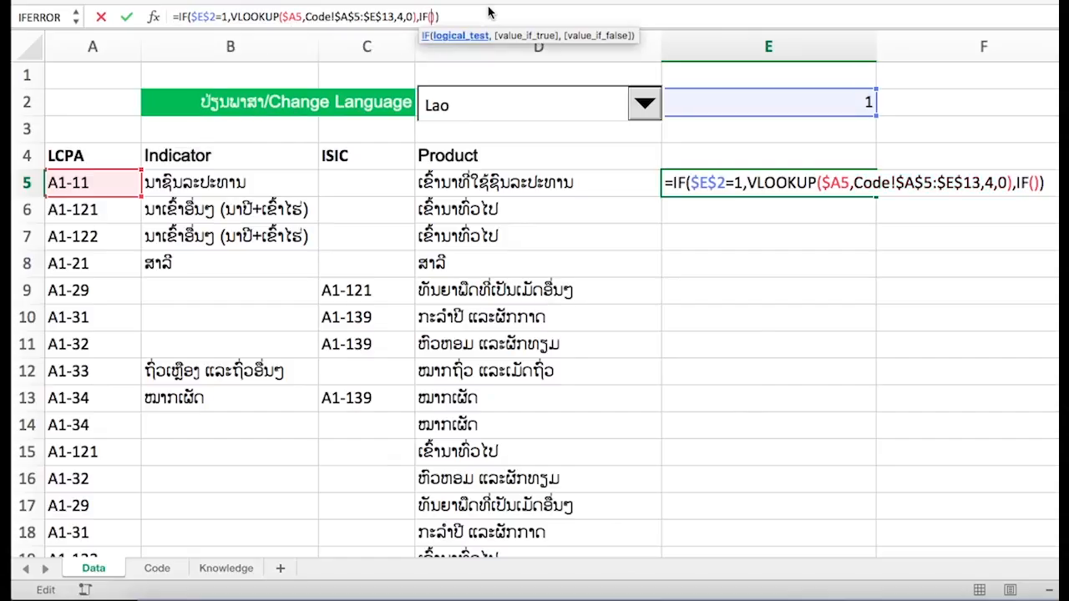
- Make the nested IF test whether Data!$E$2 equals 2
left_click(772, 110)
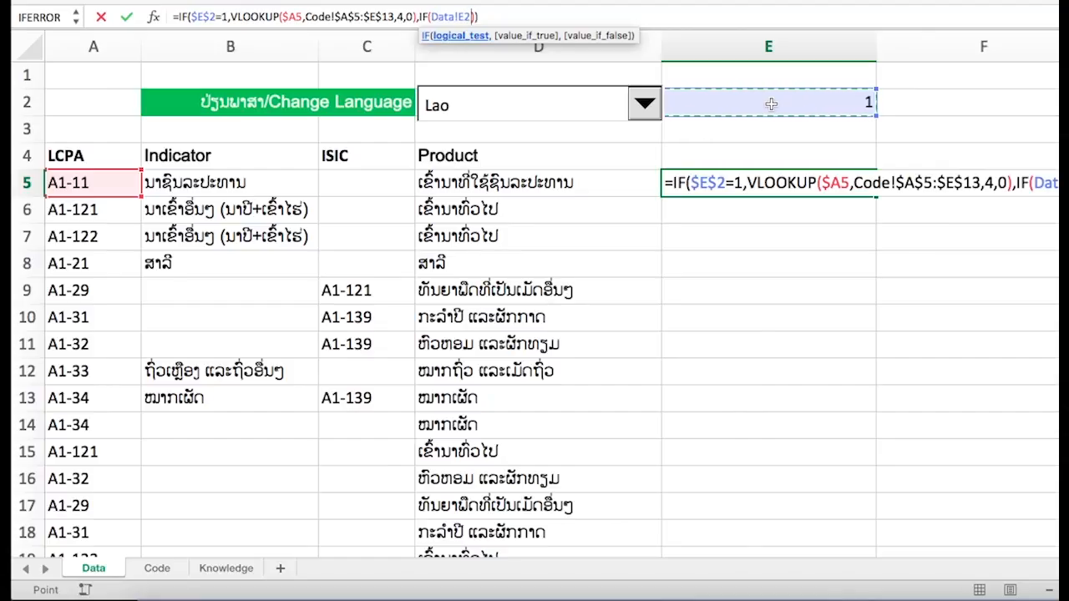
key("F4")
type("=")
type("2=2,")
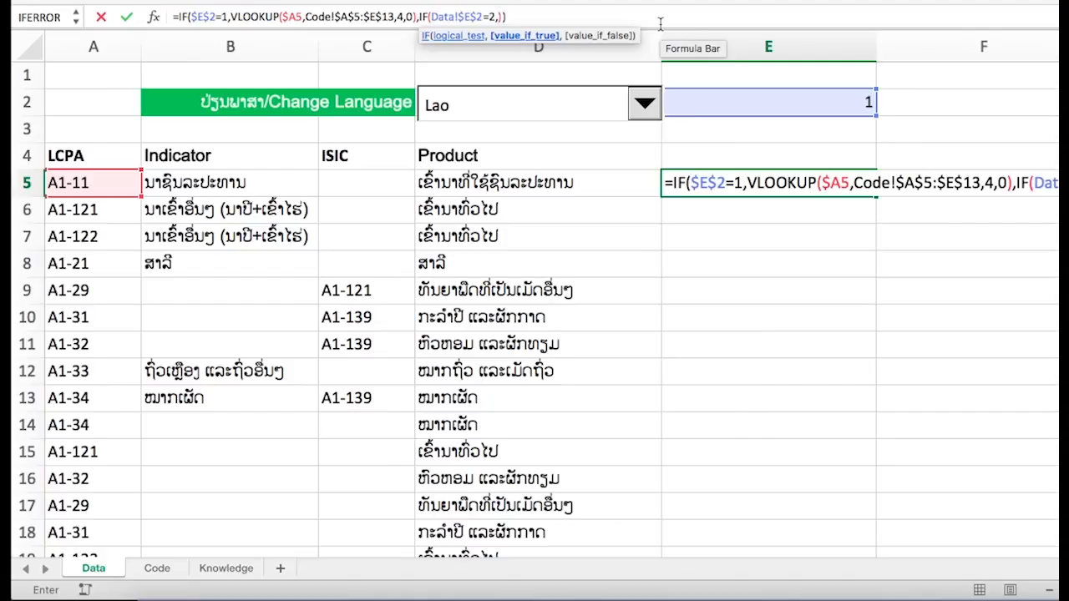
- Insert a VLOOKUP as the nested IF's true value, using the absolute-column lookup value Data!$A5
type("vl")
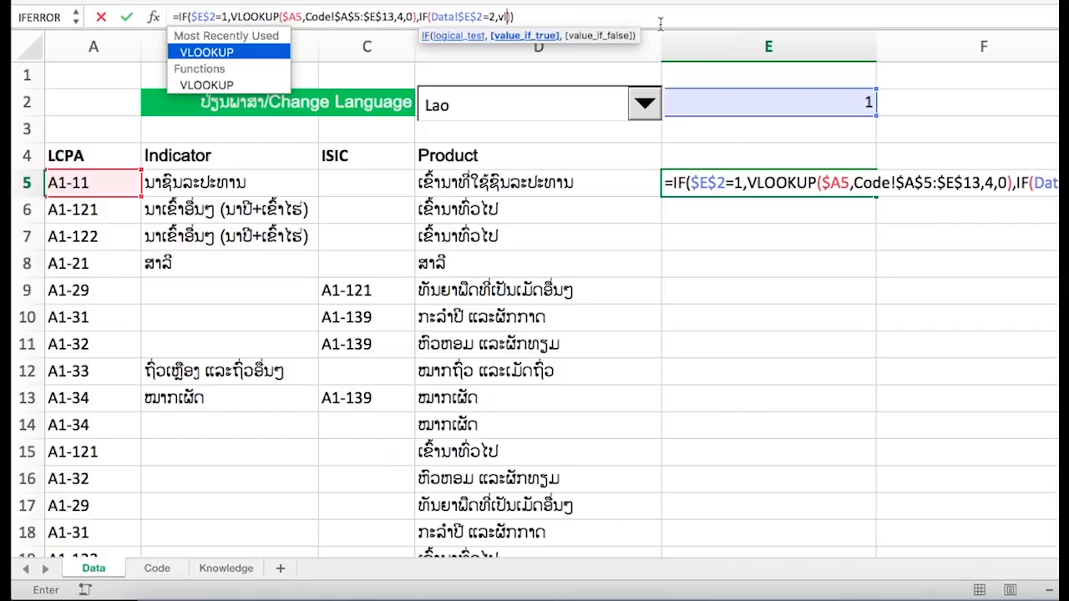
key("Tab")
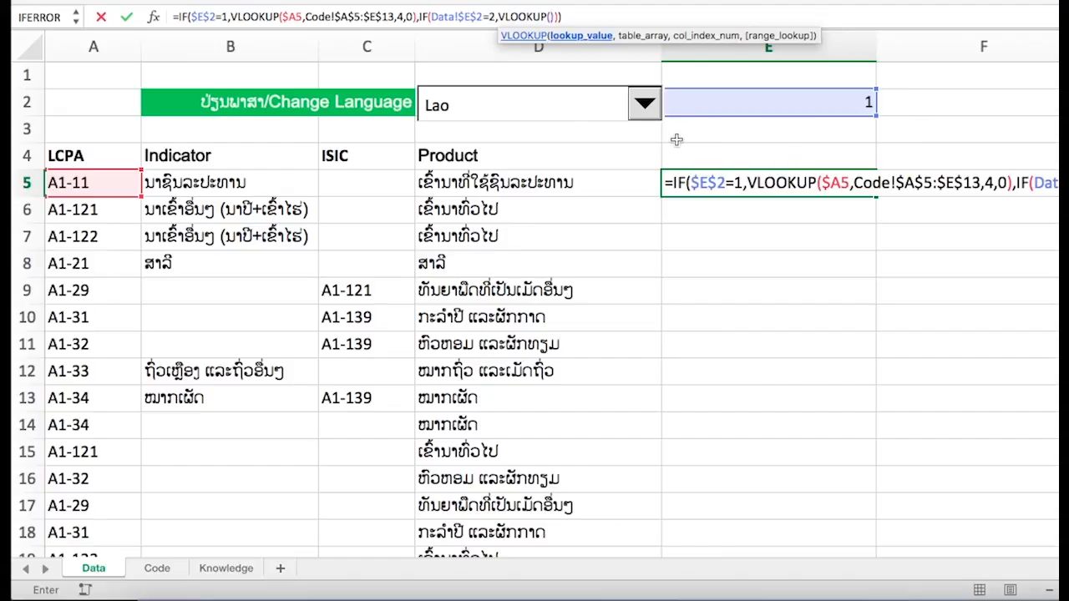
left_click(109, 188)
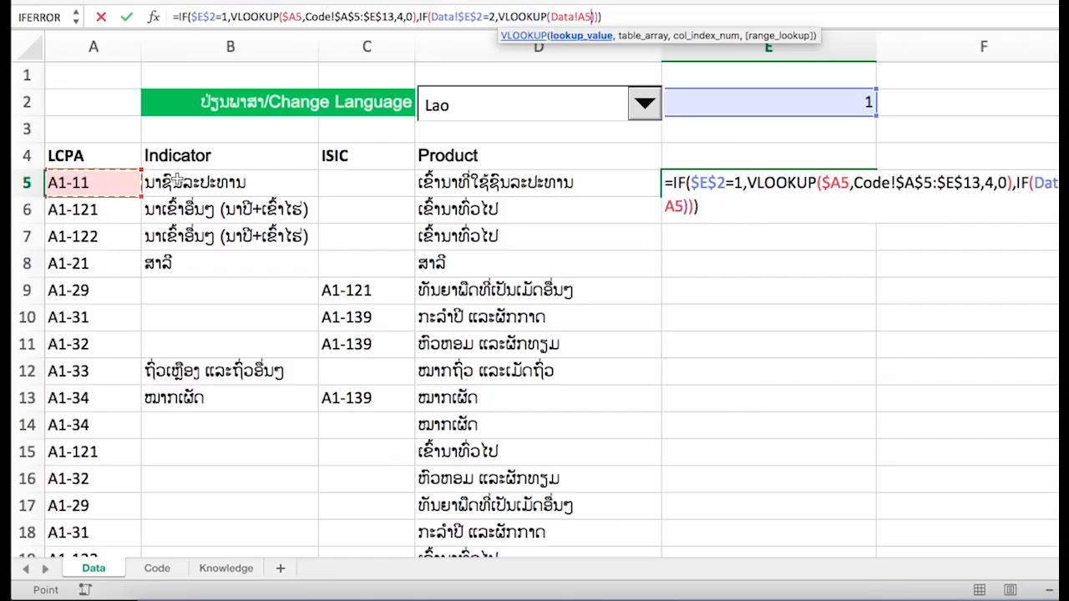
key("F4")
key("F4")
key("F4")
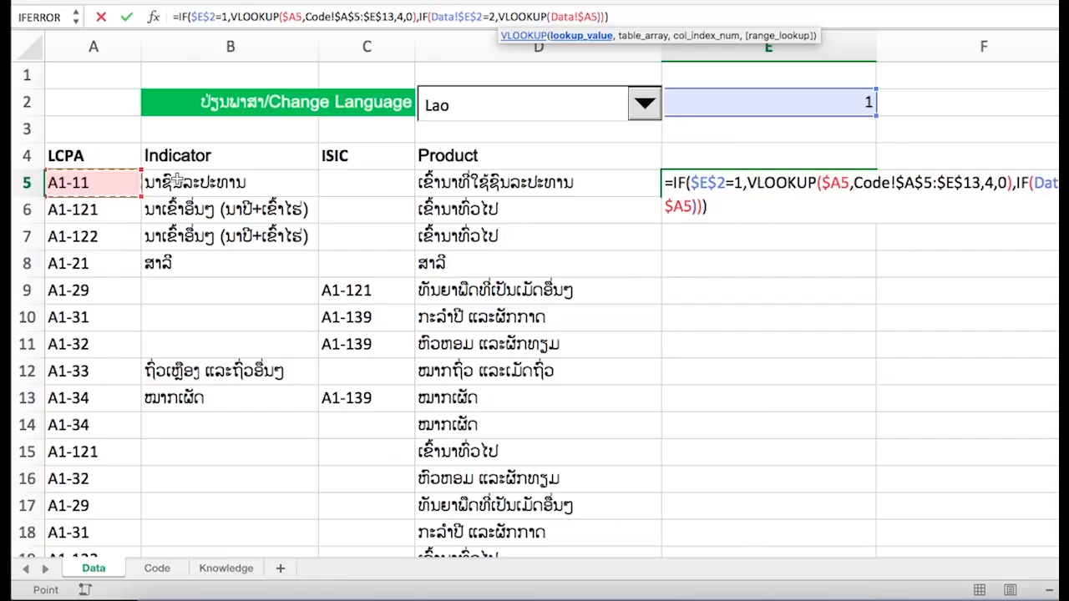
type(",")
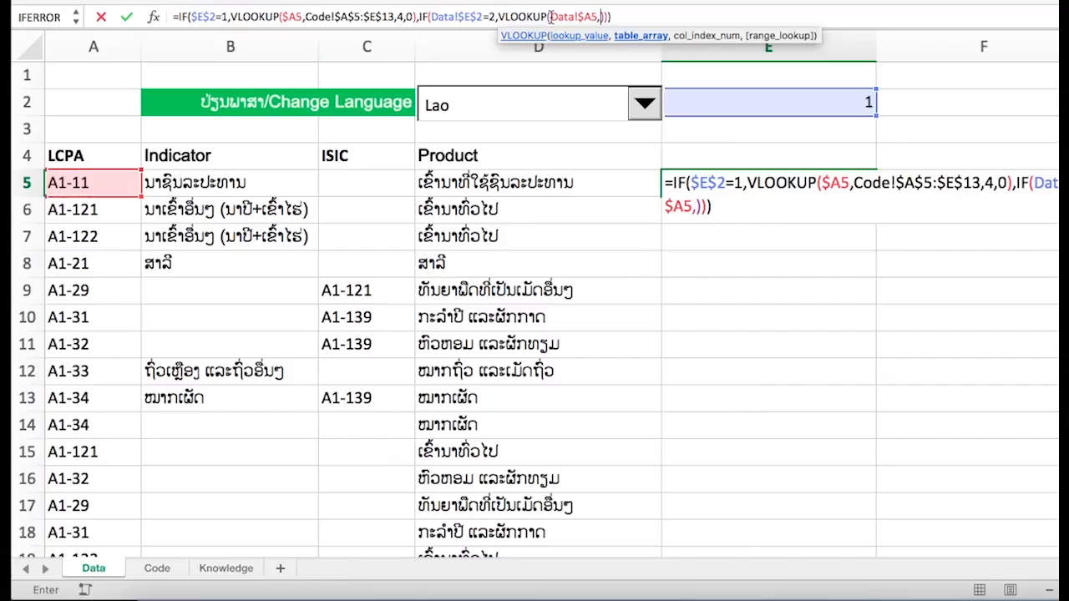
- Set the nested VLOOKUP's table array to the absolute range $A$5:$E$13 on the Code sheet
left_click(157, 569)
left_click(98, 164)
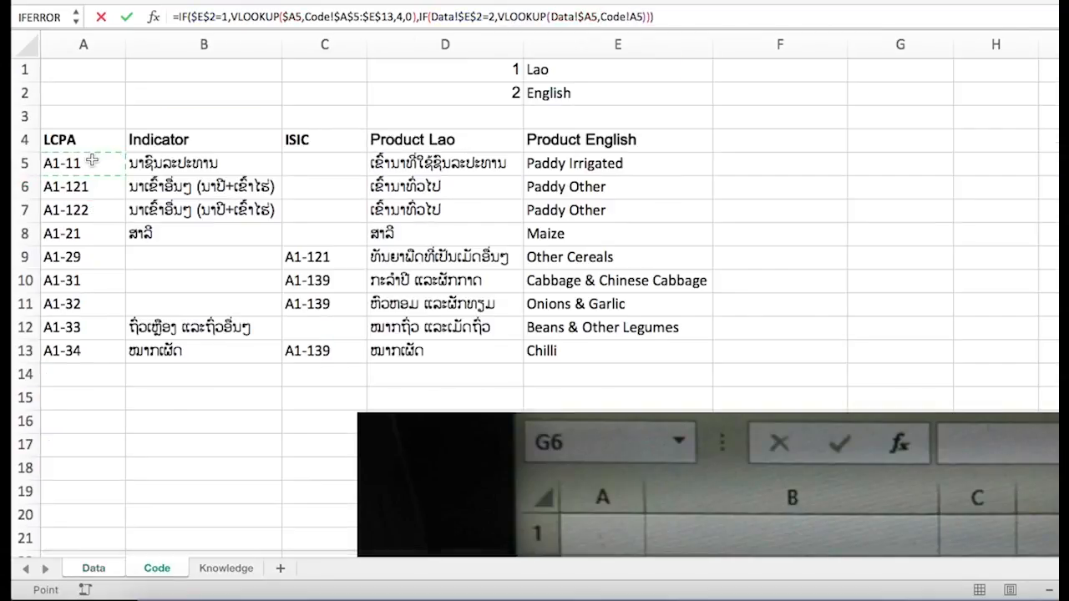
left_click(586, 351, "shift")
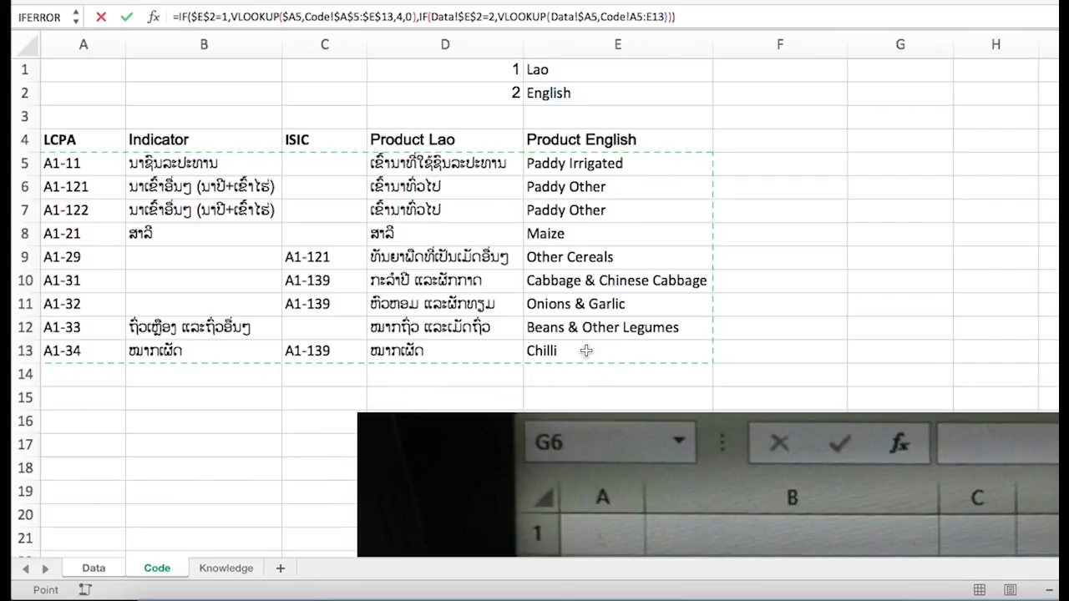
key("F4")
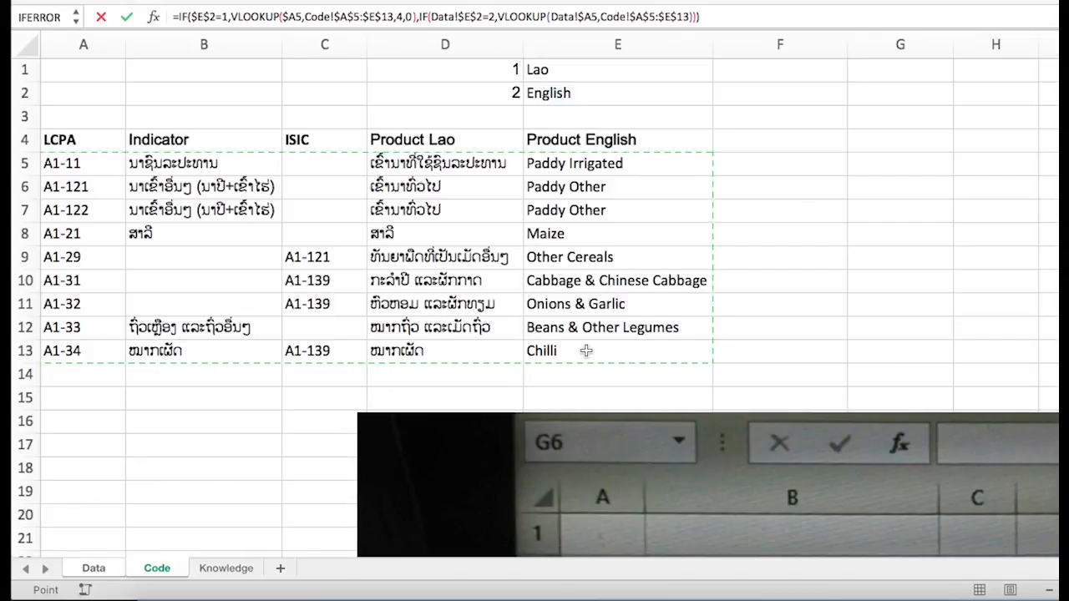
- Complete the nested VLOOKUP with column index 5 and range lookup 0, then start the nested IF's false value
type(",")
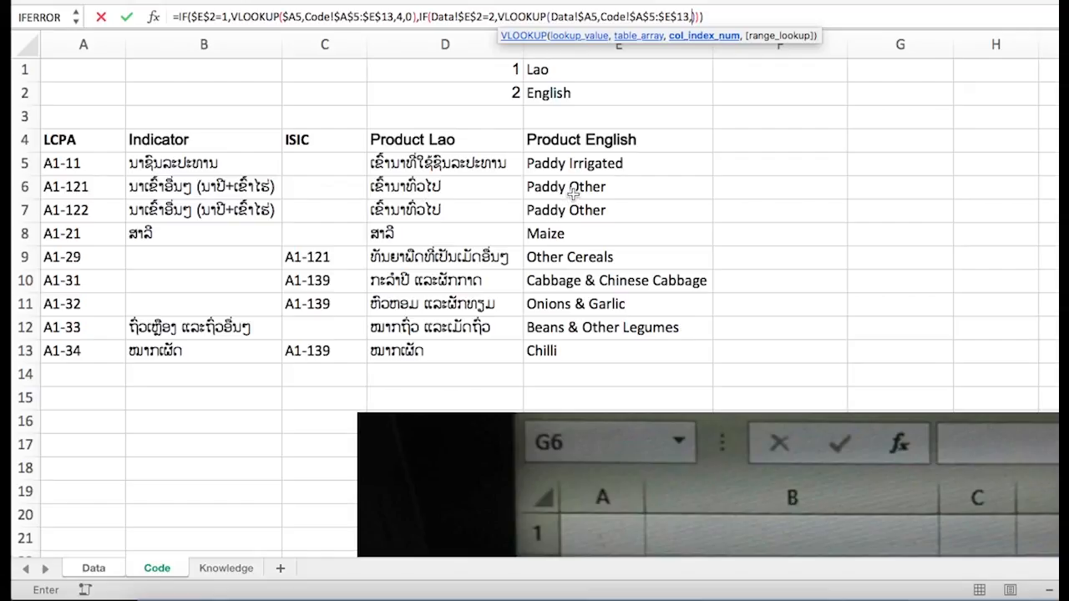
type("5")
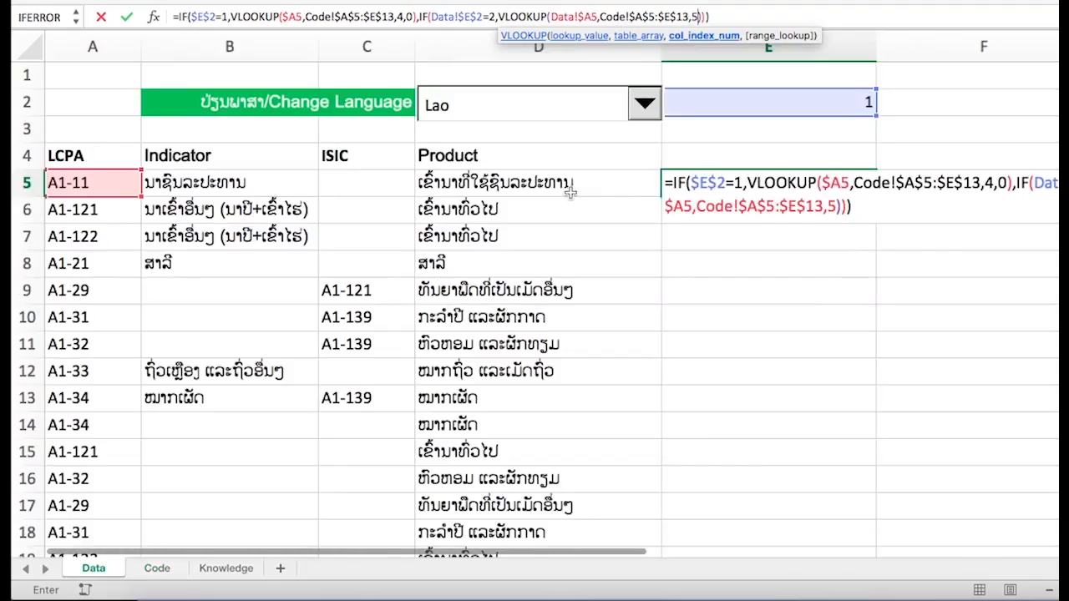
type(",")
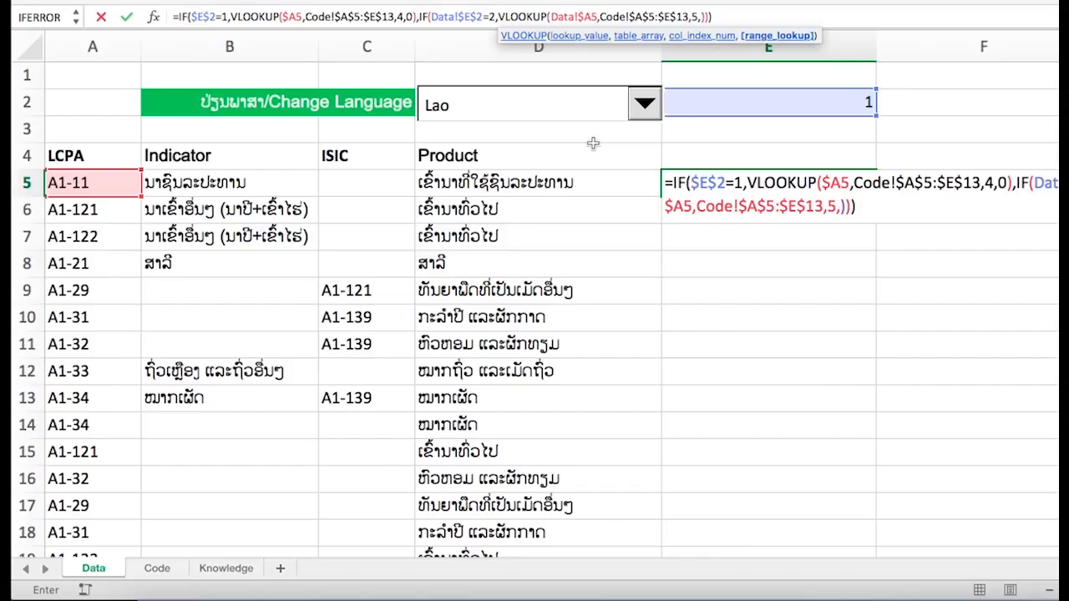
type("0")
left_click(711, 16)
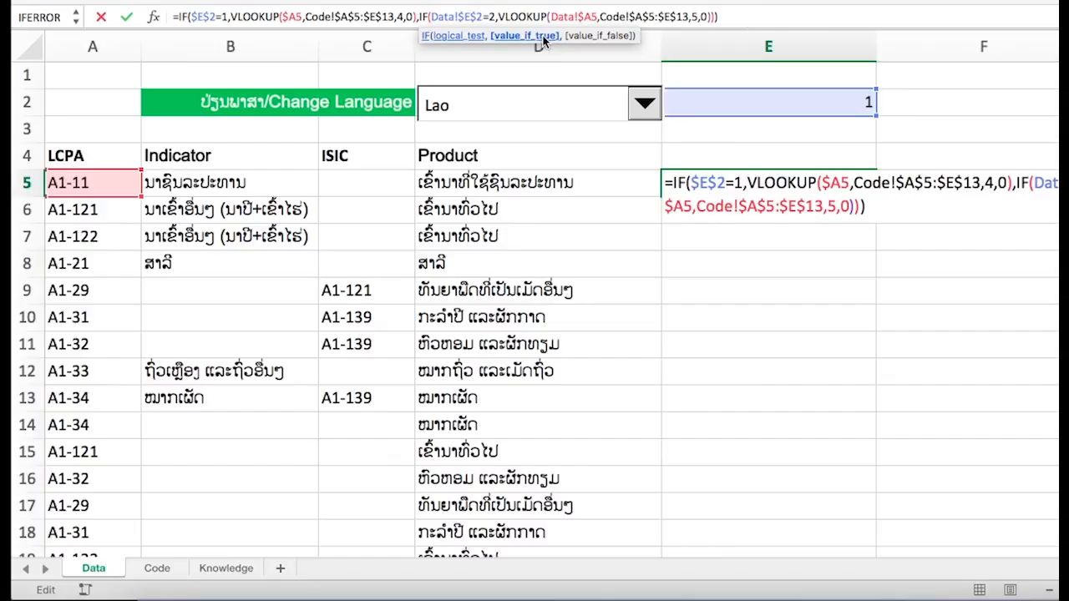
type(",")
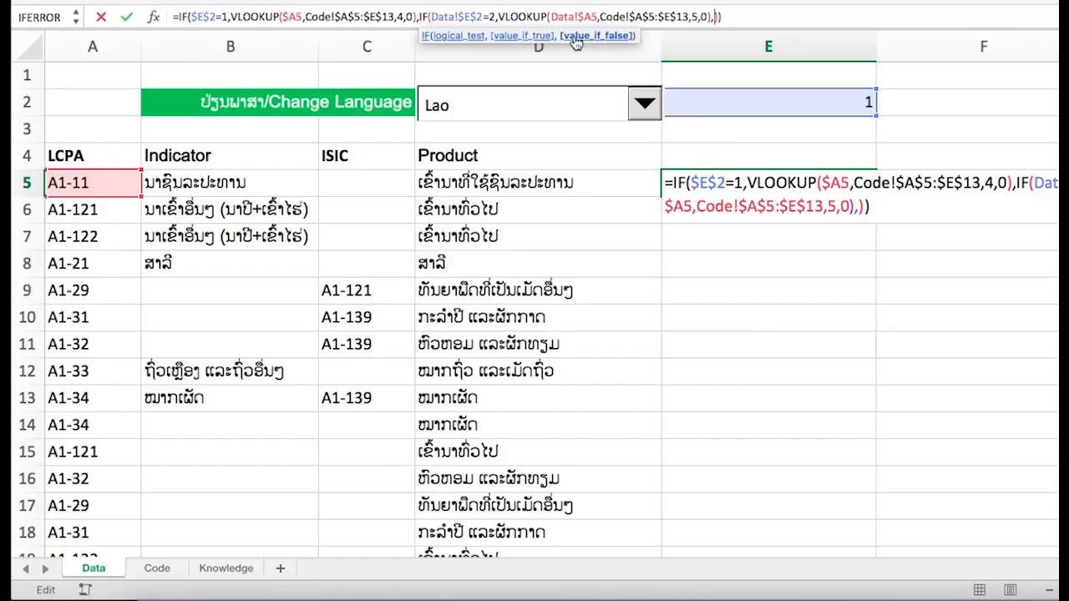
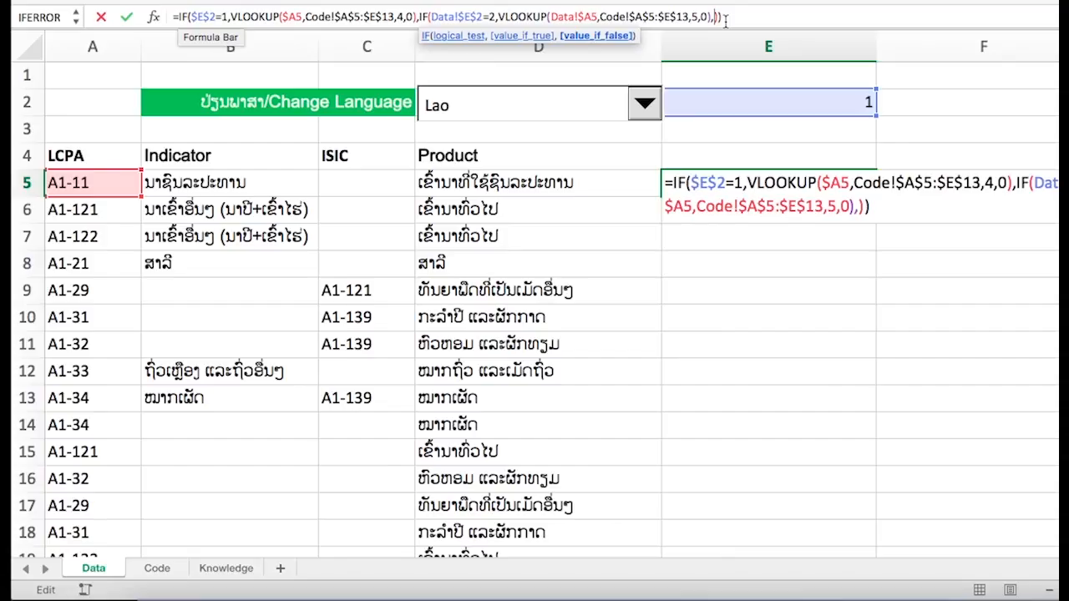
- Complete the formula with an empty-text false value, enter it in E5, and fill it down to E18
type("\"\"")
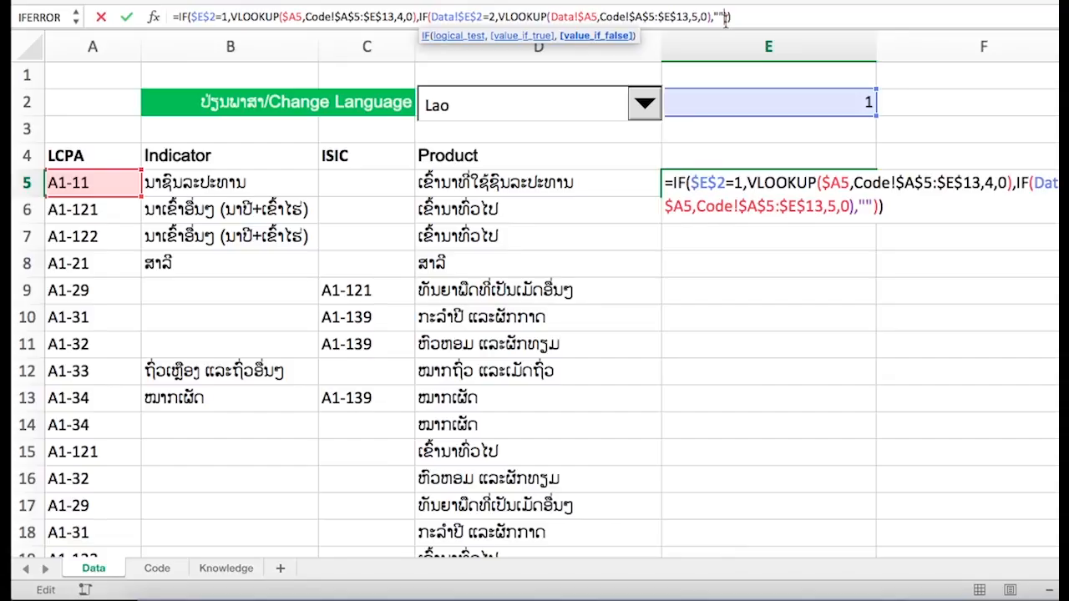
key("ctrl+Return")
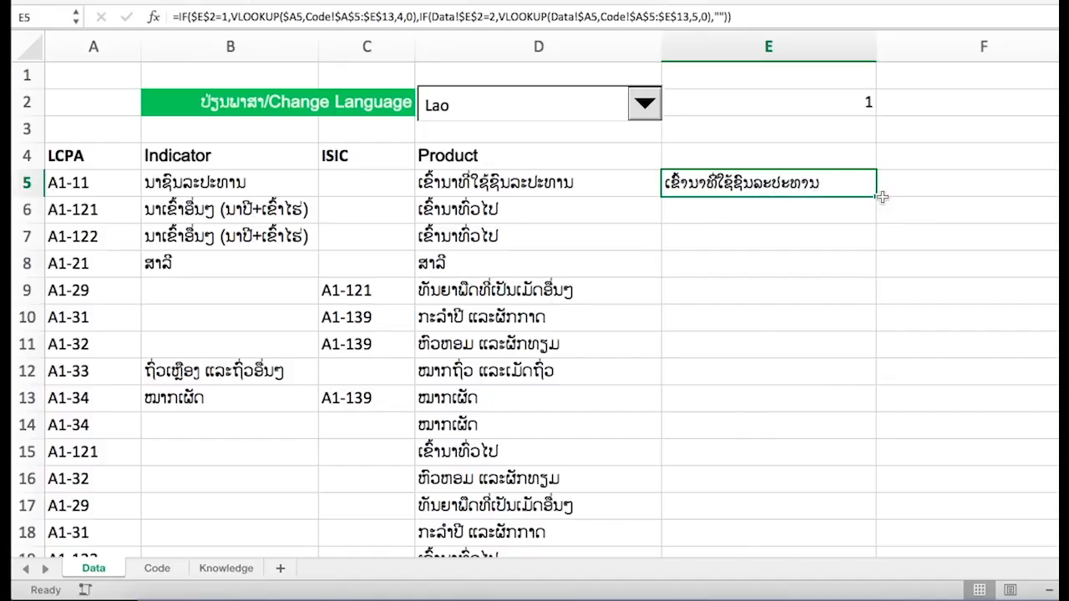
left_click_drag(877, 196, 851, 543)
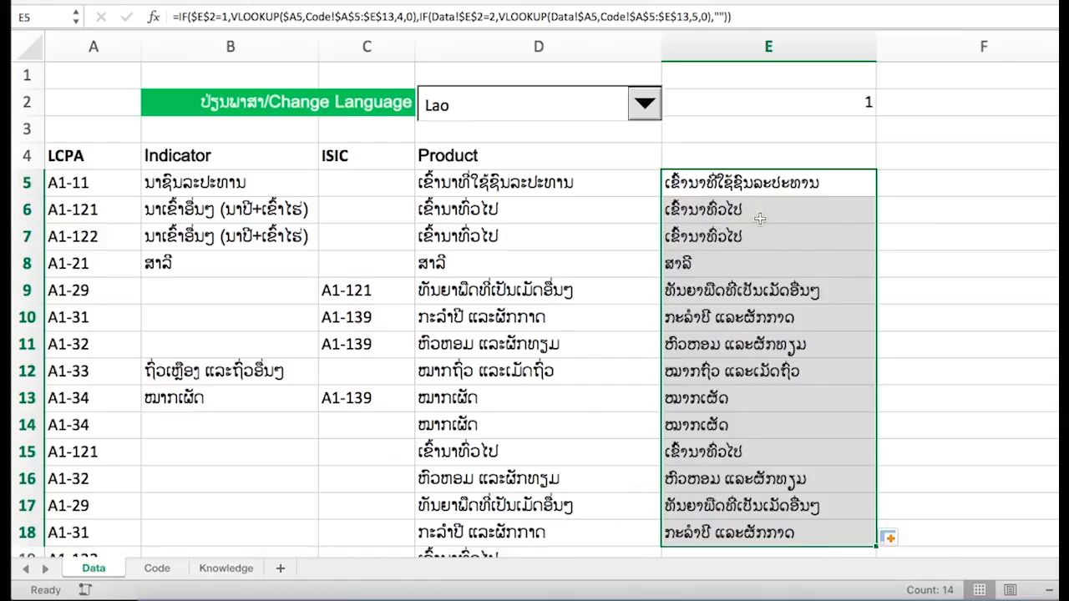
- Check the copied formulas in column E and extend the fill down to E19
left_click(742, 219)
left_click(745, 240)
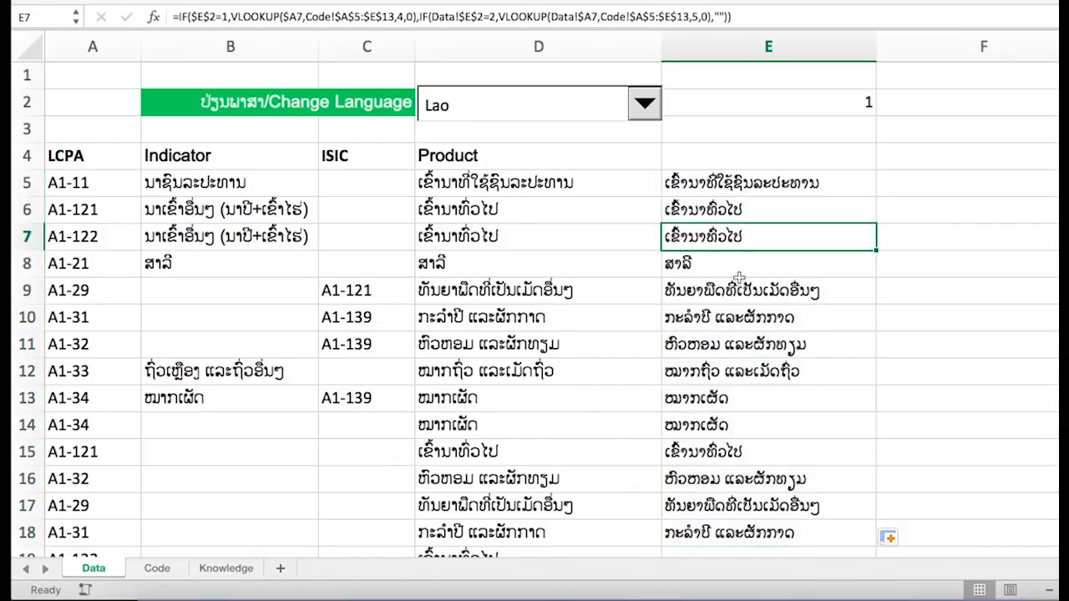
left_click(739, 276)
left_click(740, 297)
scroll(740, 300, "down", 3)
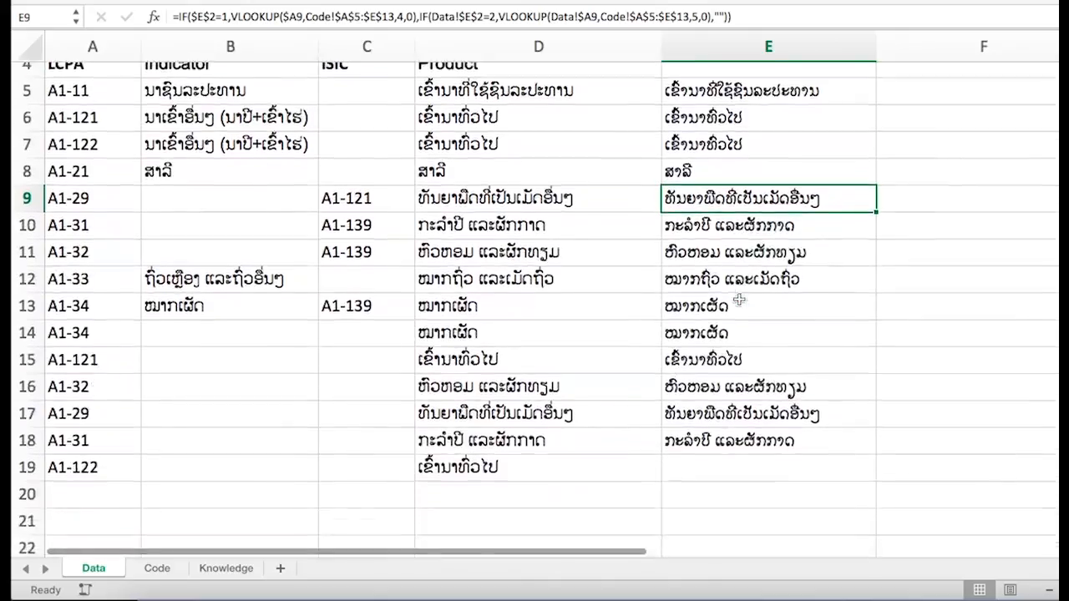
scroll(739, 301, "down", 1)
left_click(804, 413)
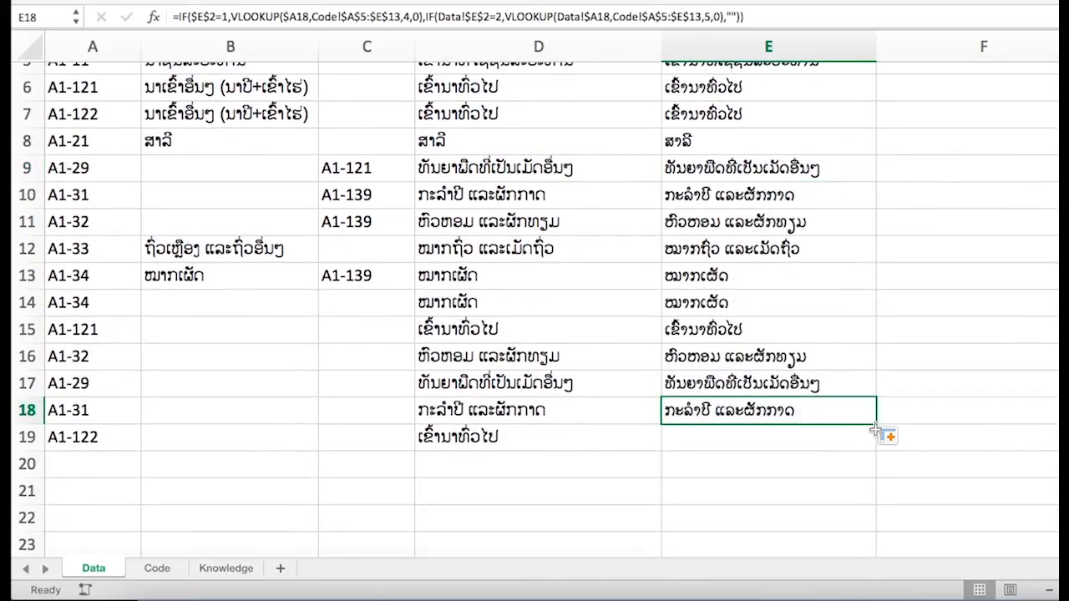
left_click_drag(876, 426, 875, 447)
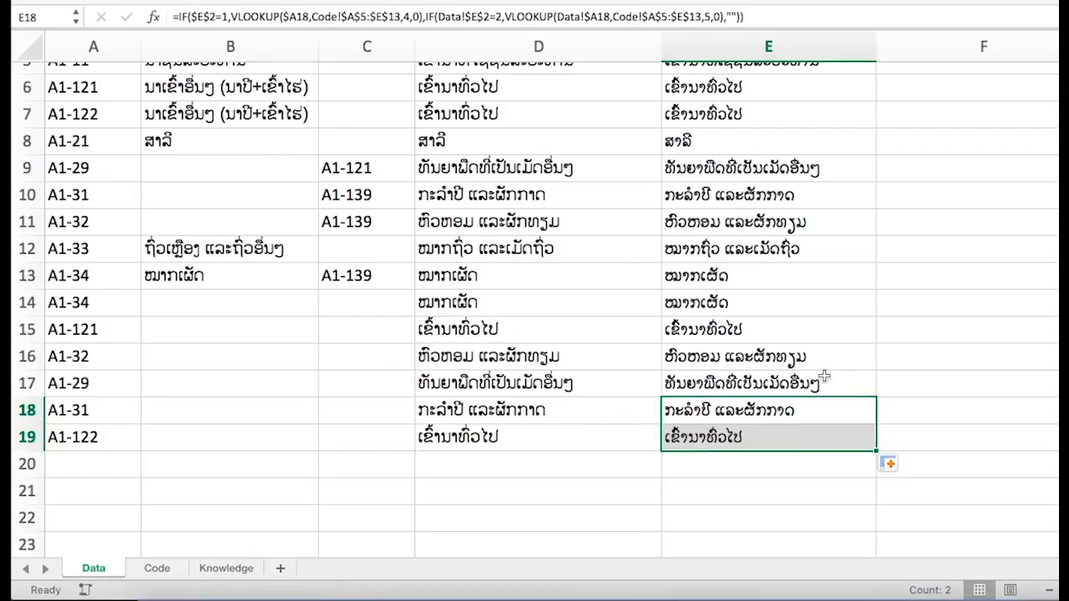
- Set the language index in E2 to 2
scroll(823, 375, "up", 5)
left_click(846, 99)
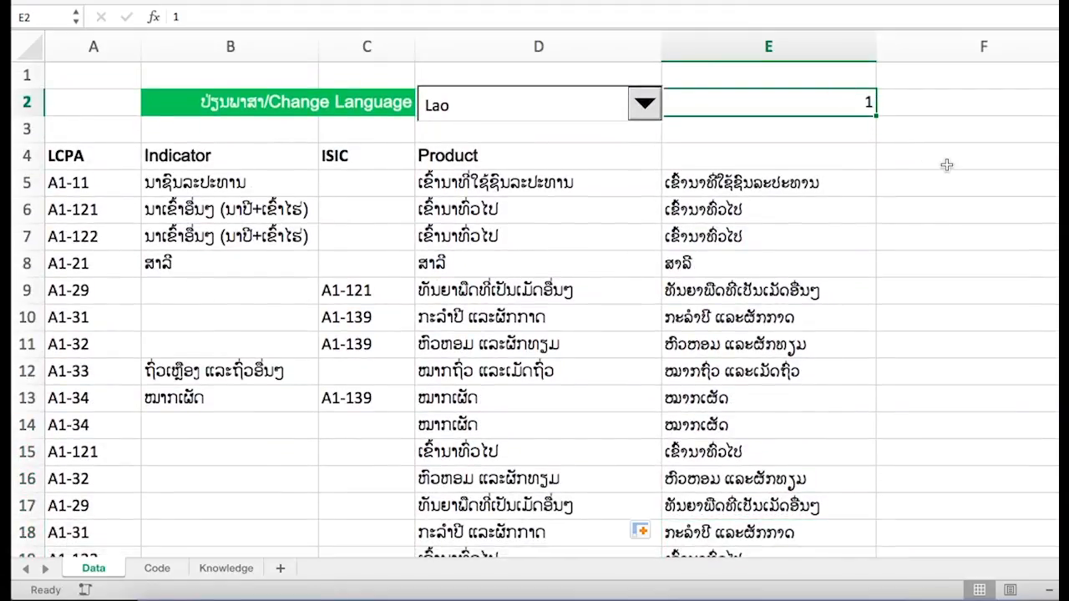
type("ຟ")
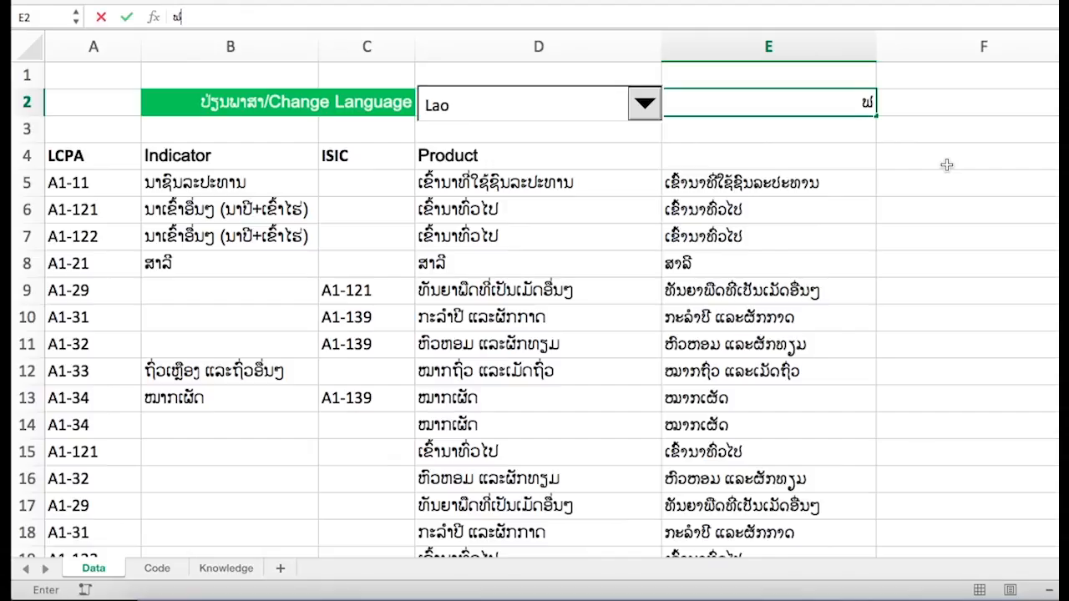
key("BackSpace")
type("2")
key("Return")
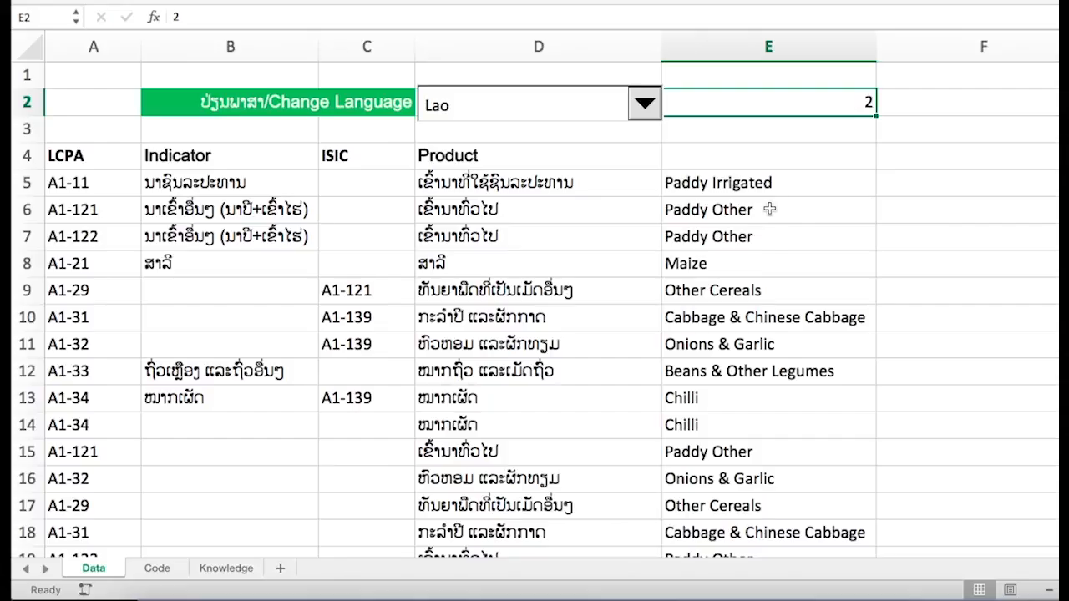
- Browse the Code and Knowledge sheets and return to the Data sheet
scroll(769, 209, "down", 5)
scroll(769, 209, "up", 4)
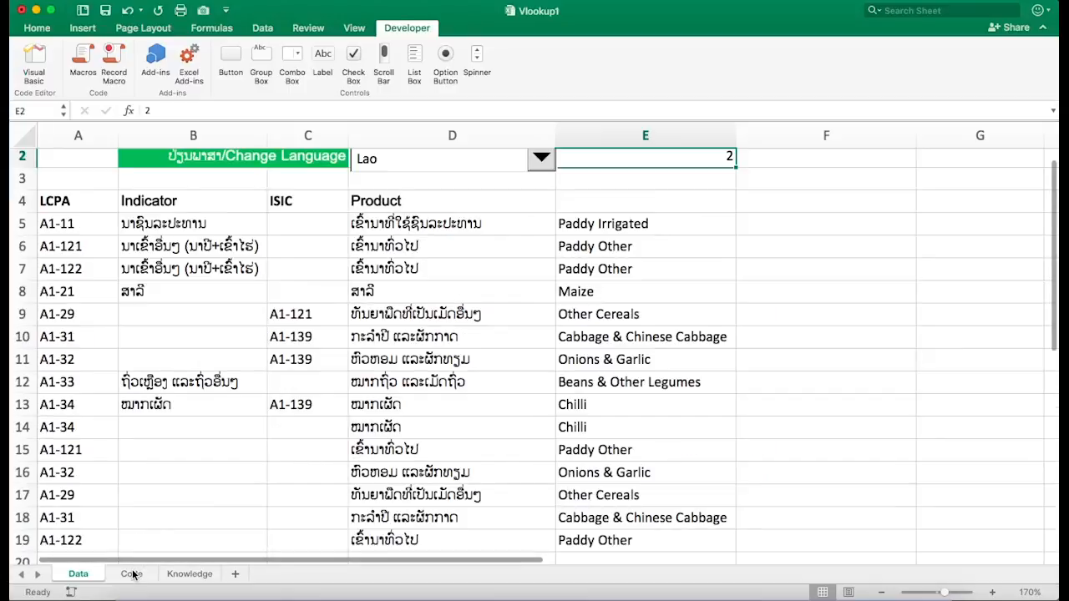
left_click(157, 568)
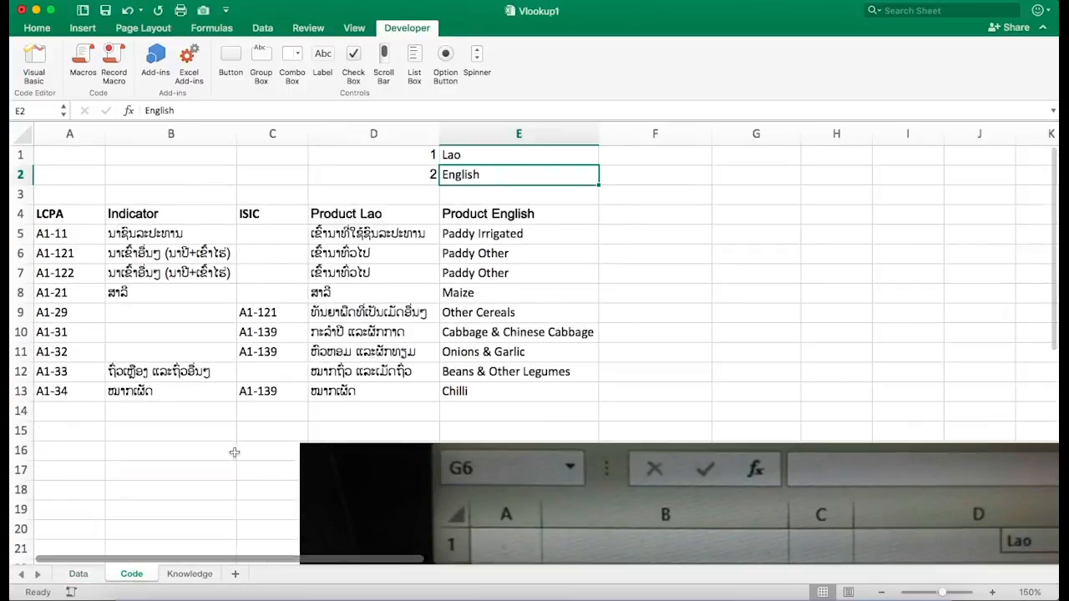
left_click(186, 575)
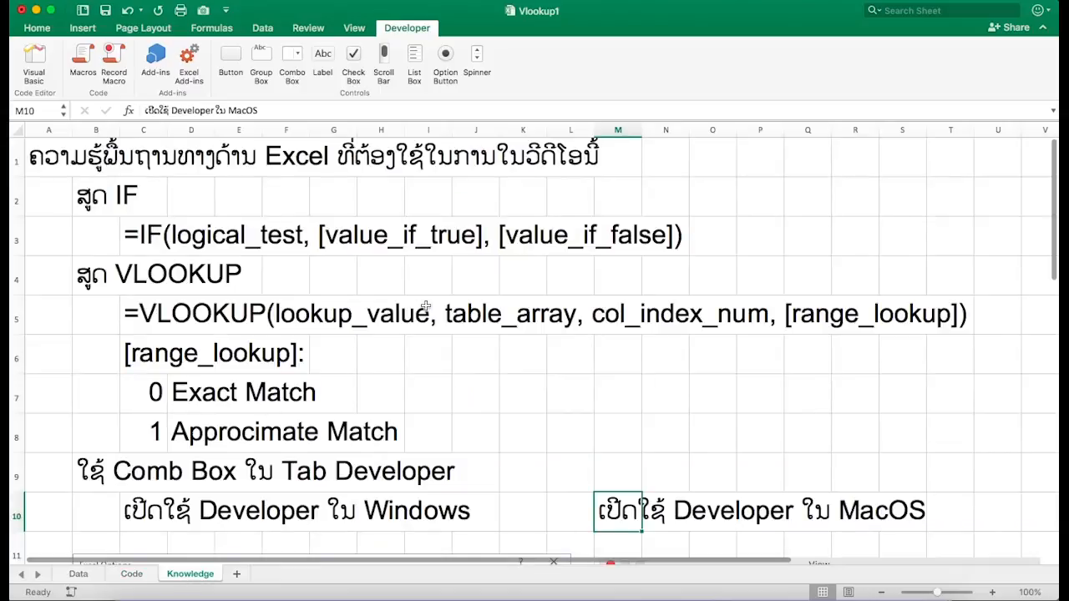
left_click(84, 577)
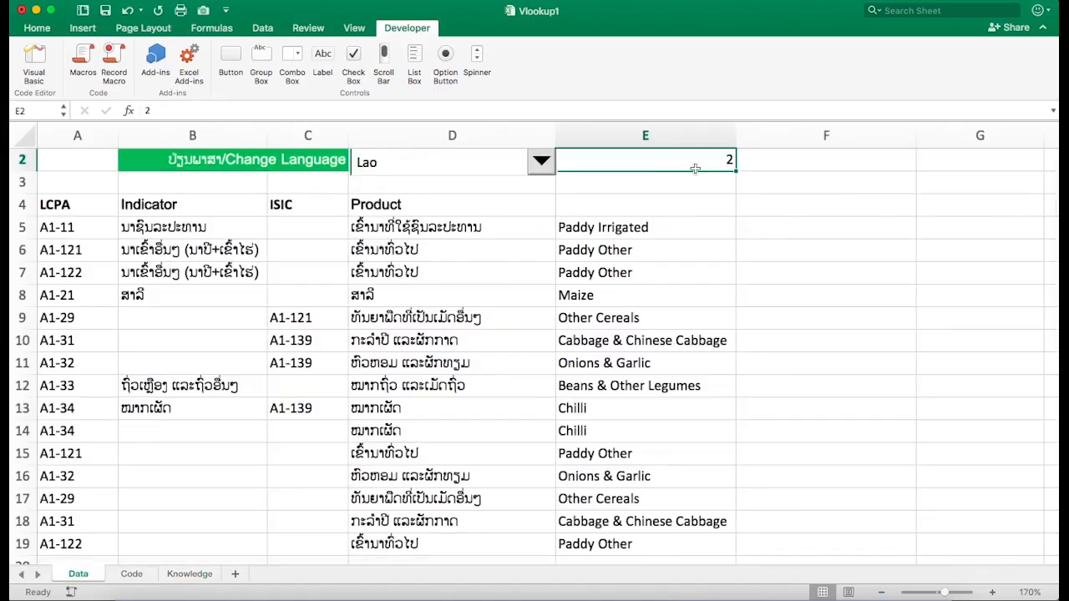
- Set the language index in E2 back to 1
type("ຢ")
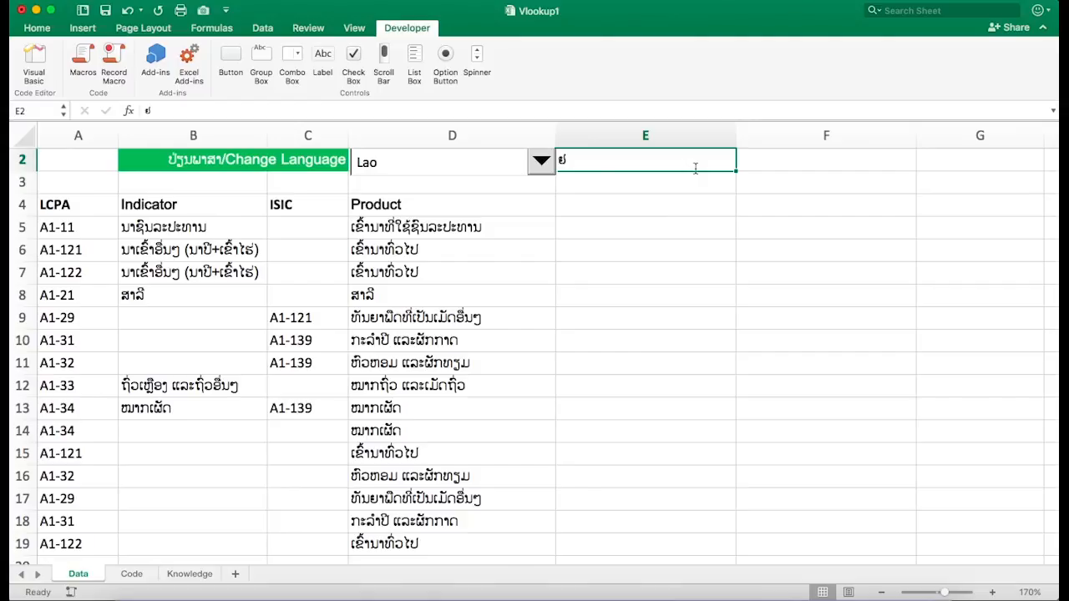
type("1")
key("Return")
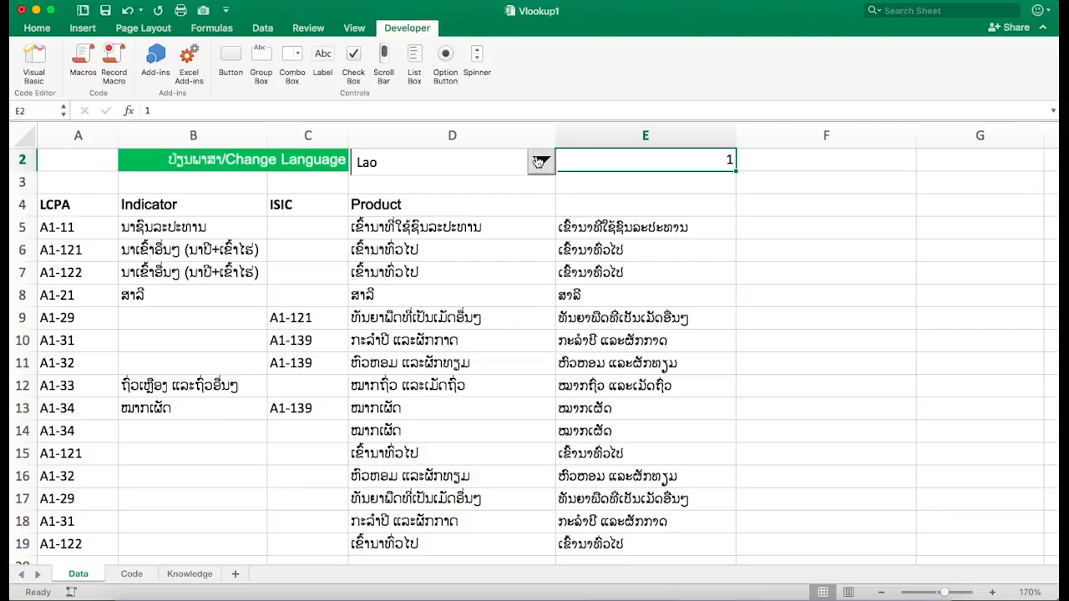
- Choose English in the language dropdown and set the index in E2 to 2
left_click(539, 163)
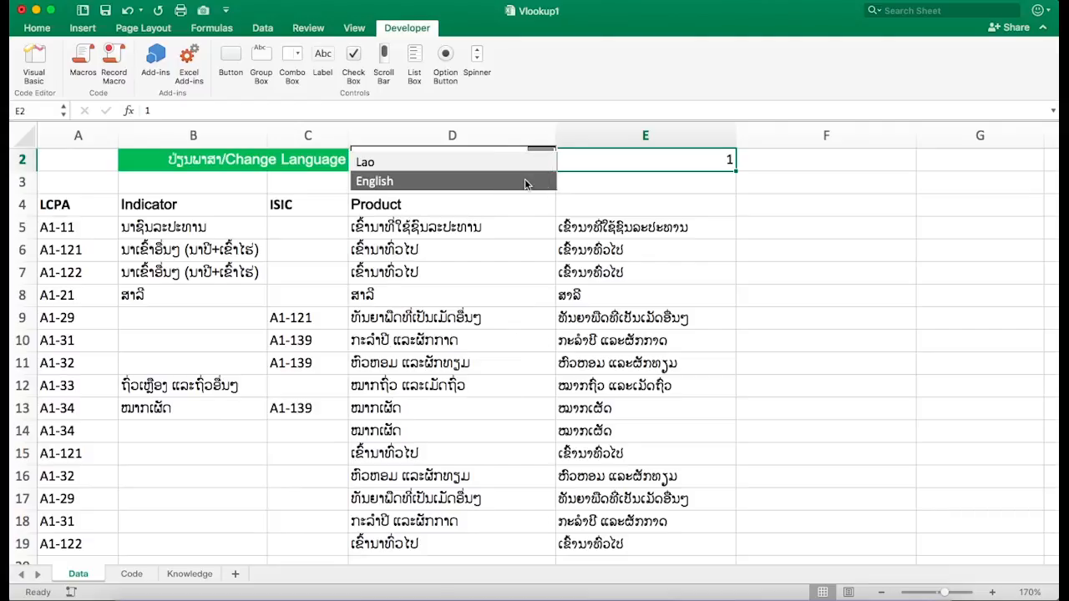
left_click(526, 183)
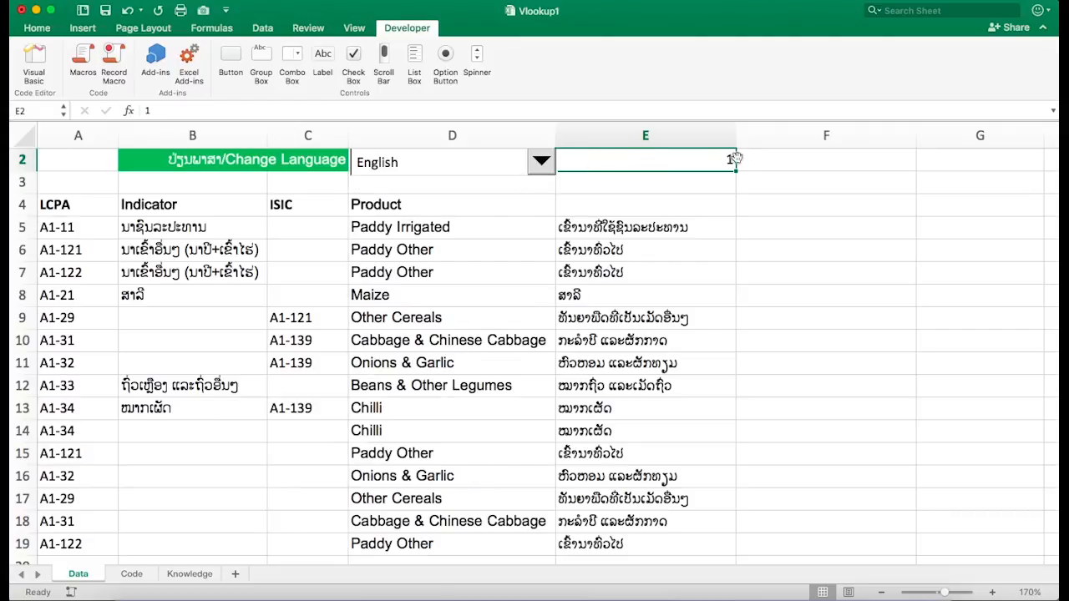
type("ພ")
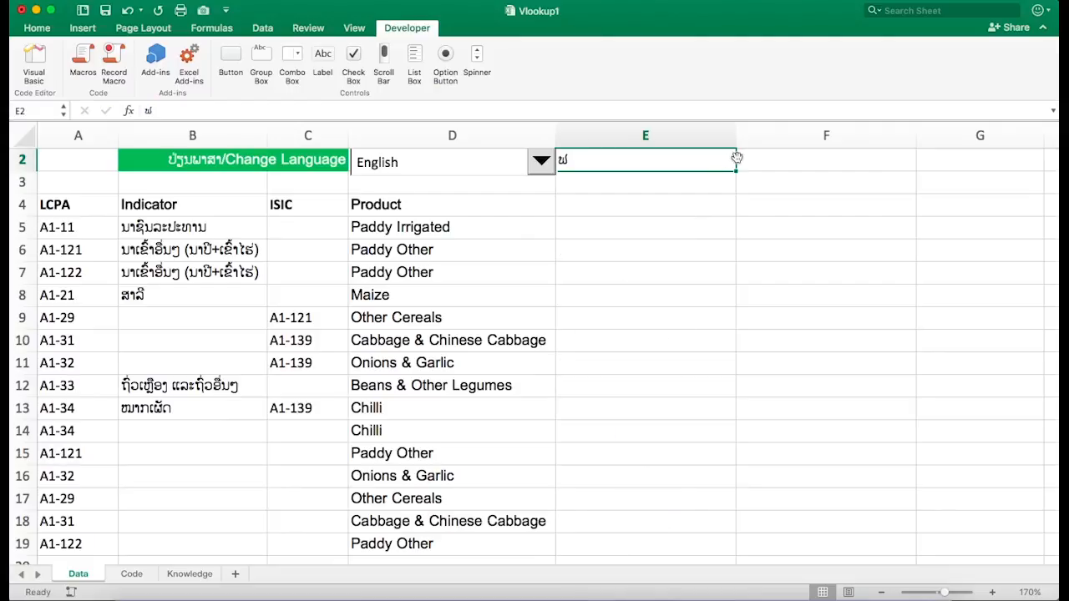
key("BackSpace")
type("2")
key("Return")
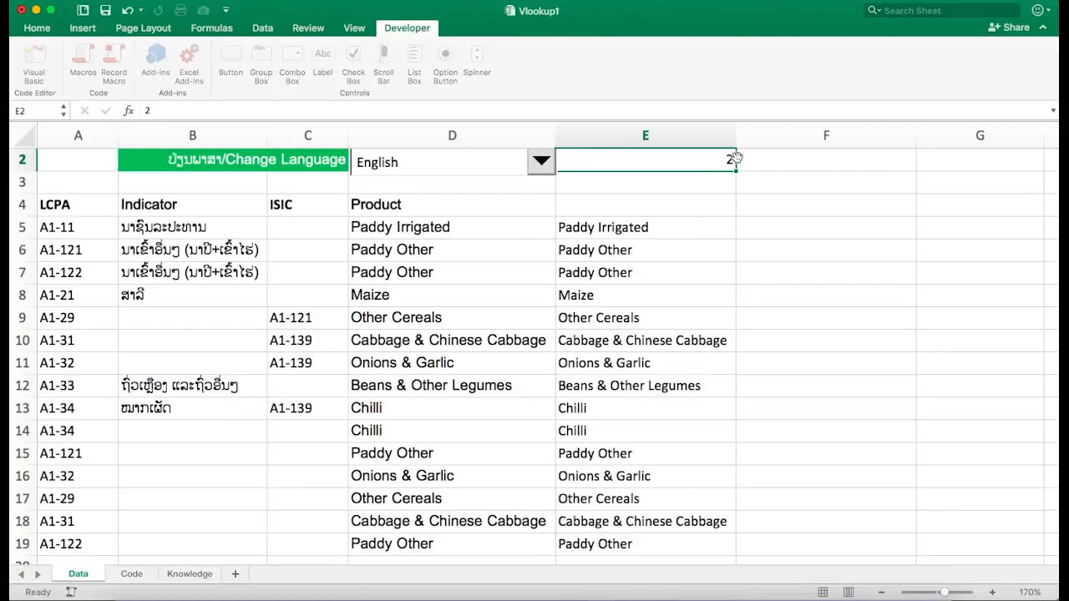
- Inspect the formulas in the Product column E cells
left_click(673, 231)
left_click(690, 289)
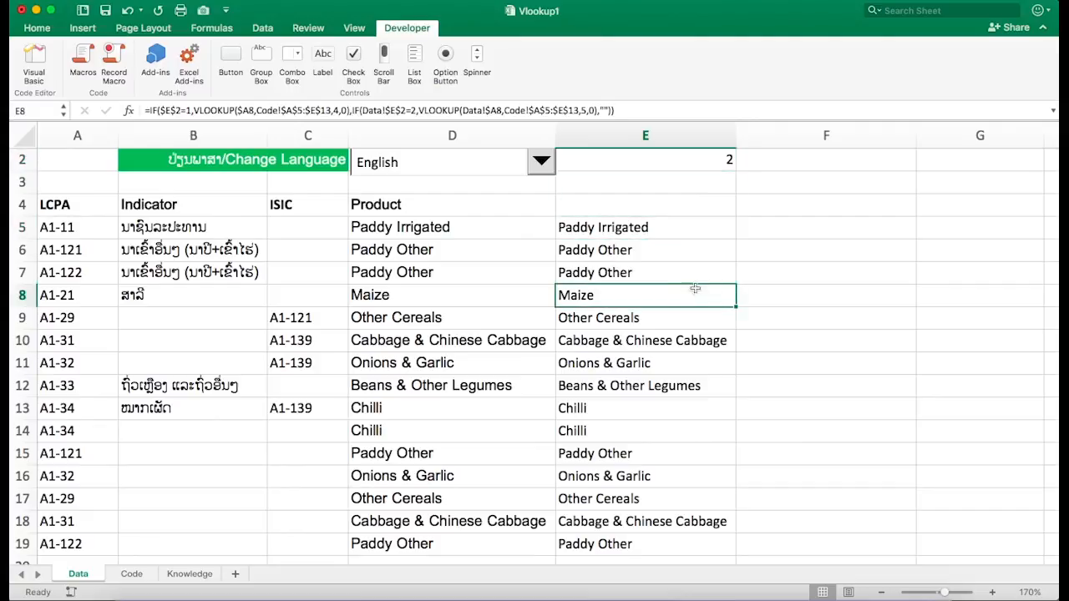
left_click(767, 270)
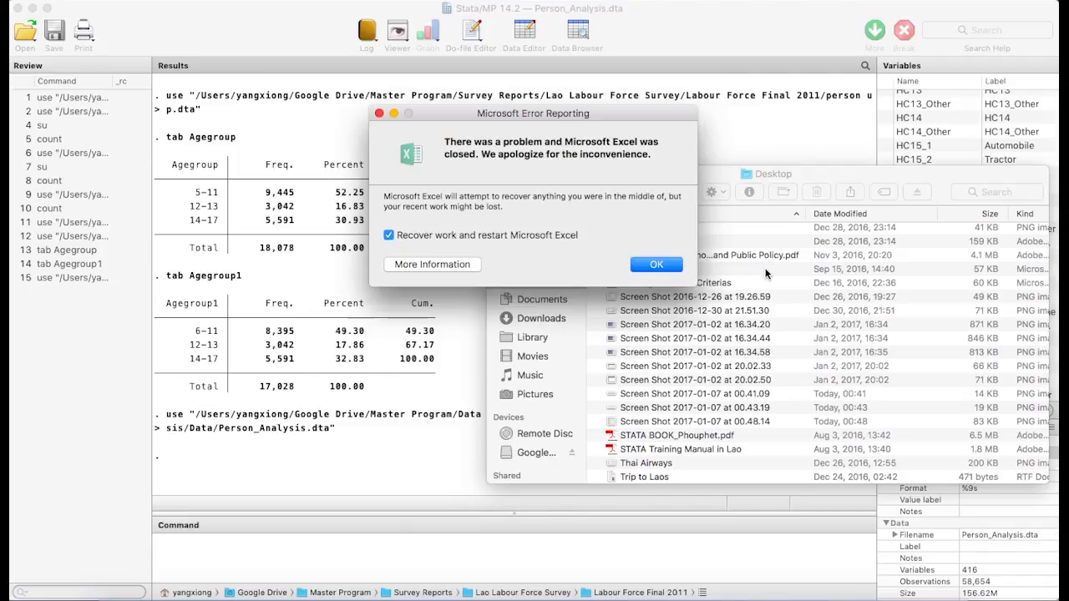
- Restart Excel with work recovery and reopen the recent Vlookup1 workbook
left_click(657, 267)
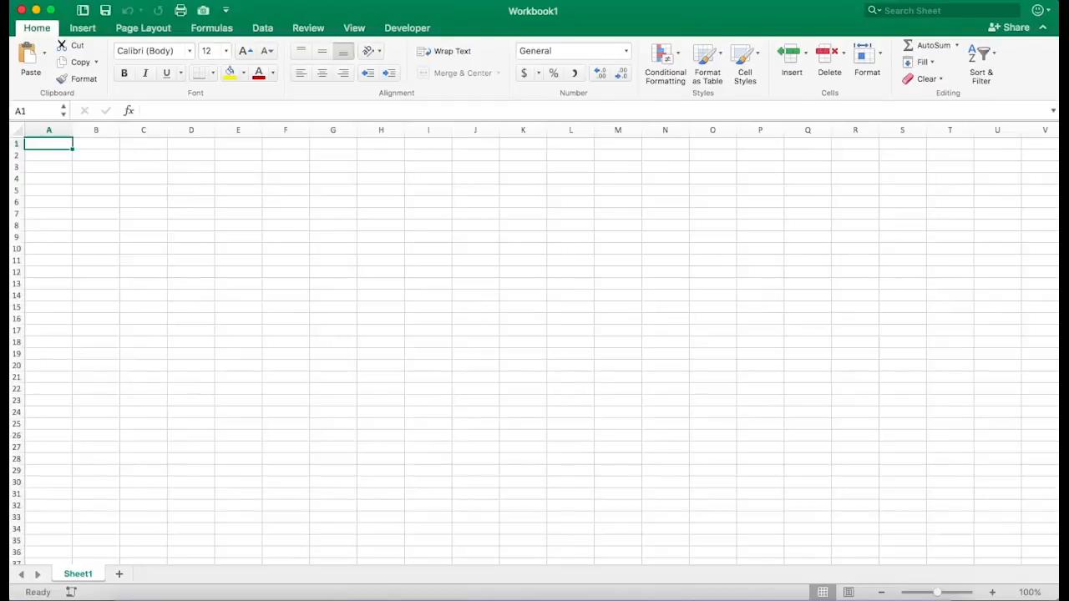
left_click(107, 7)
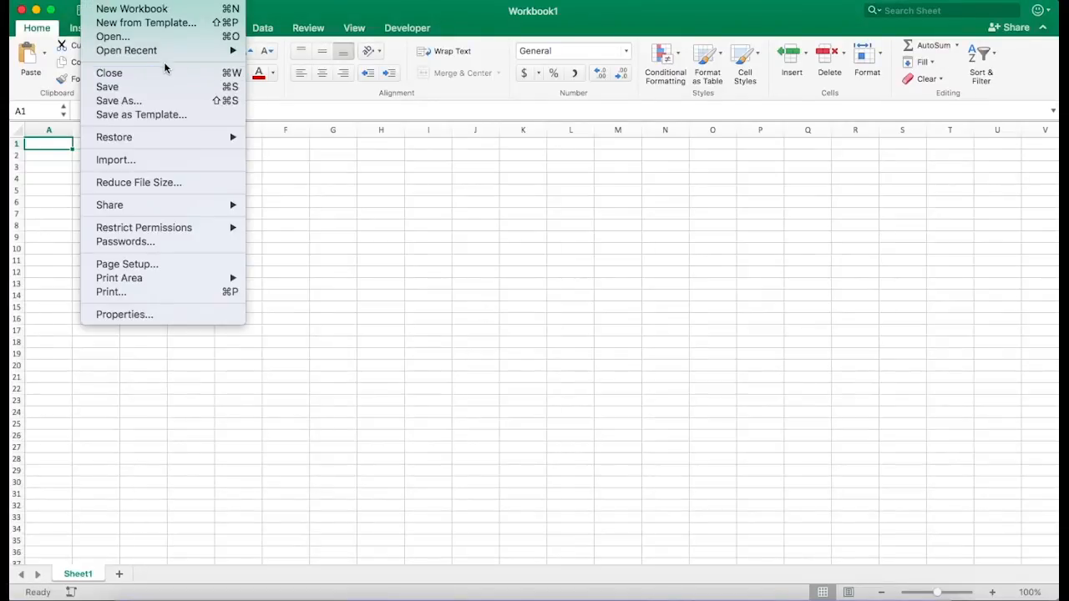
mouse_move(209, 51)
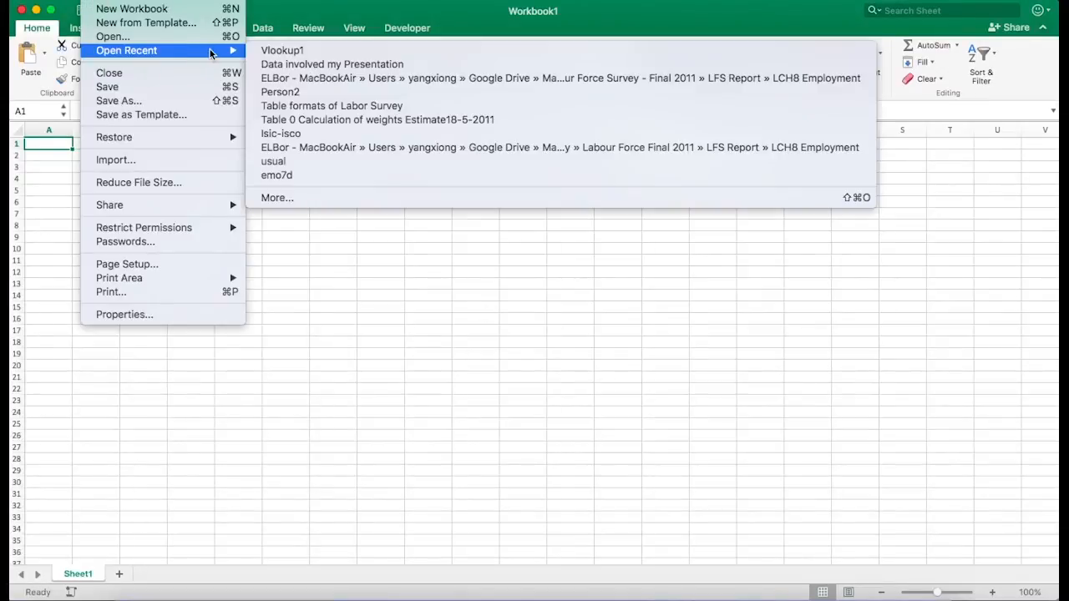
left_click(323, 51)
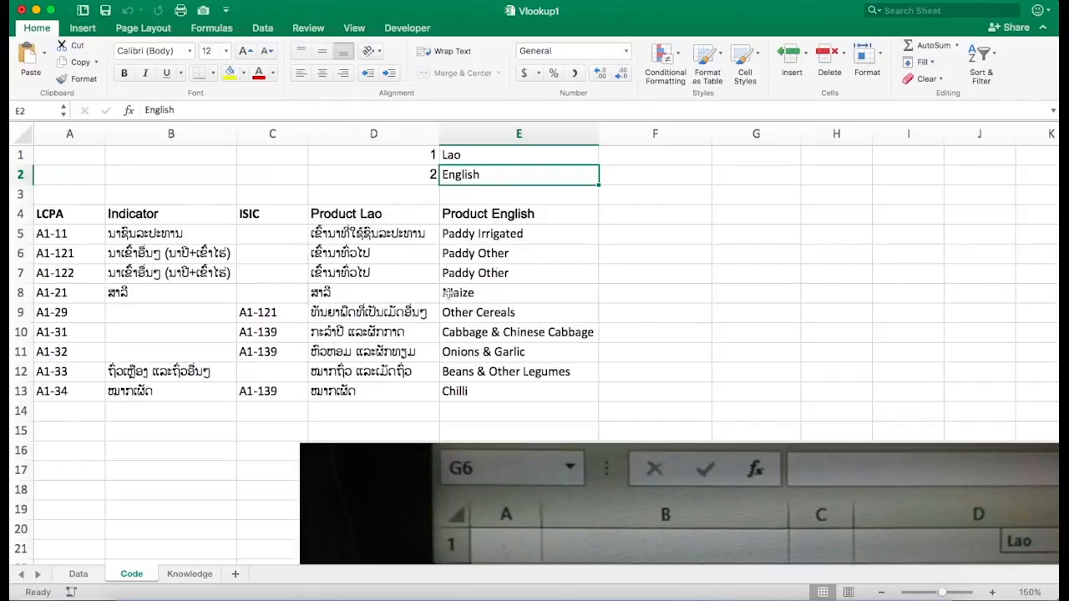
- Examine the cells of column E on the Data sheet
left_click(79, 574)
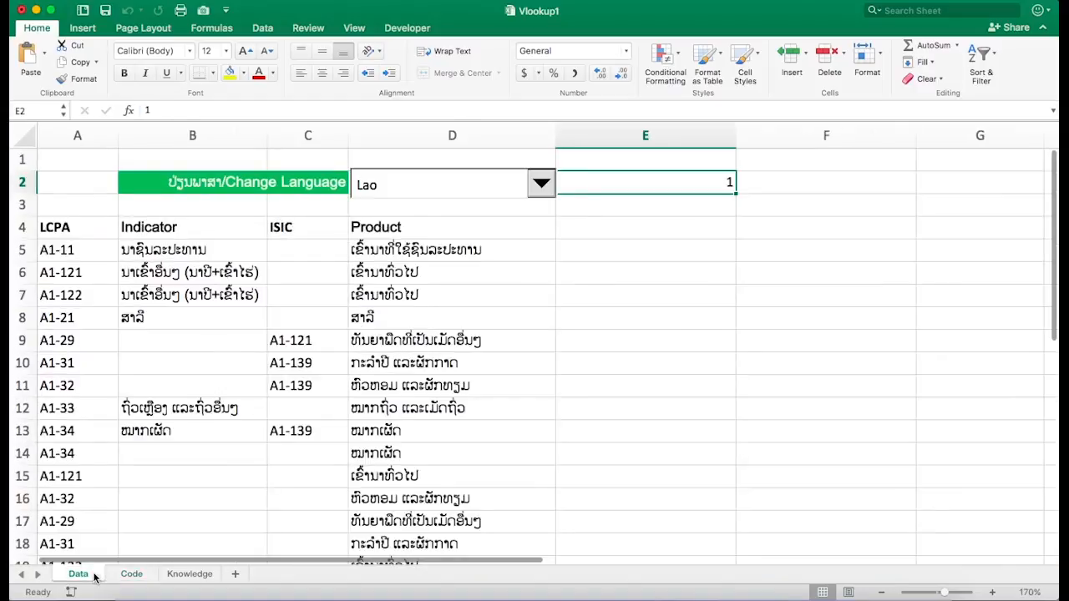
left_click(645, 232)
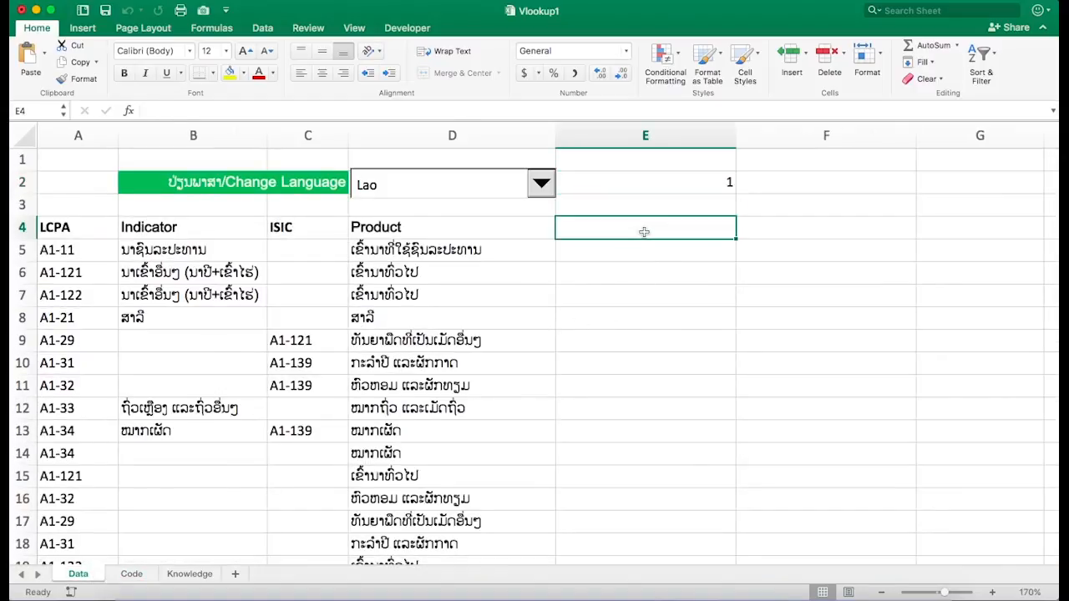
left_click(653, 276)
scroll(653, 275, "down", 6)
scroll(653, 276, "up", 6)
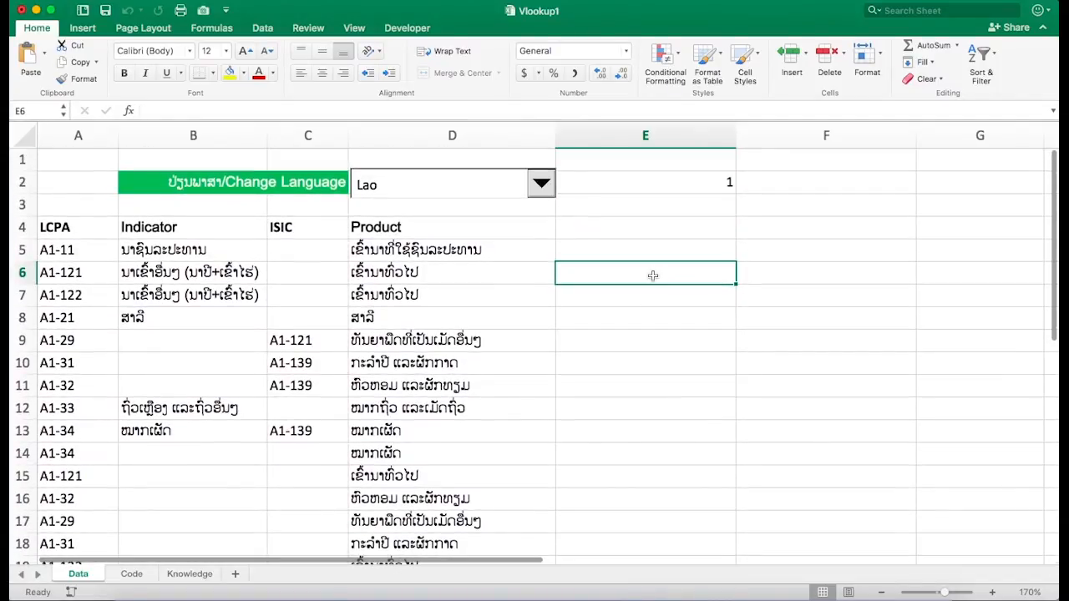
left_click(635, 241)
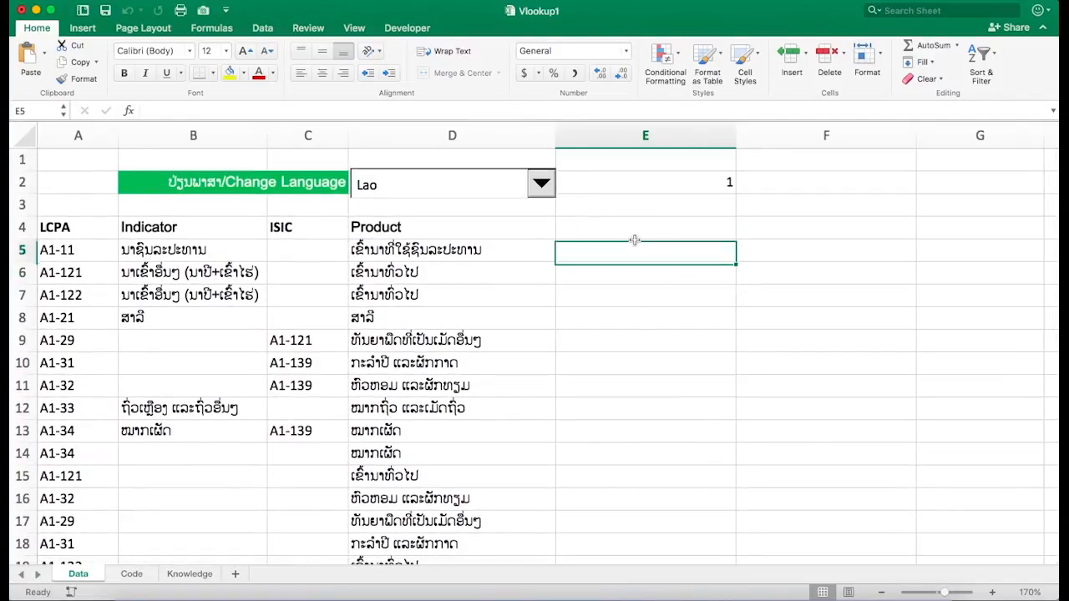
left_click(622, 230)
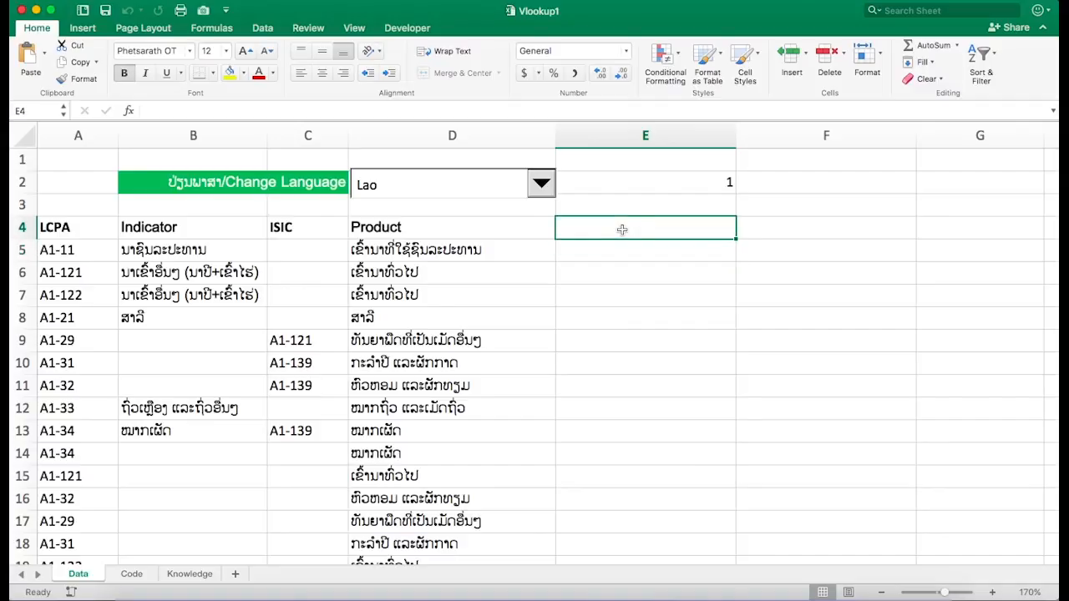
left_click(662, 250)
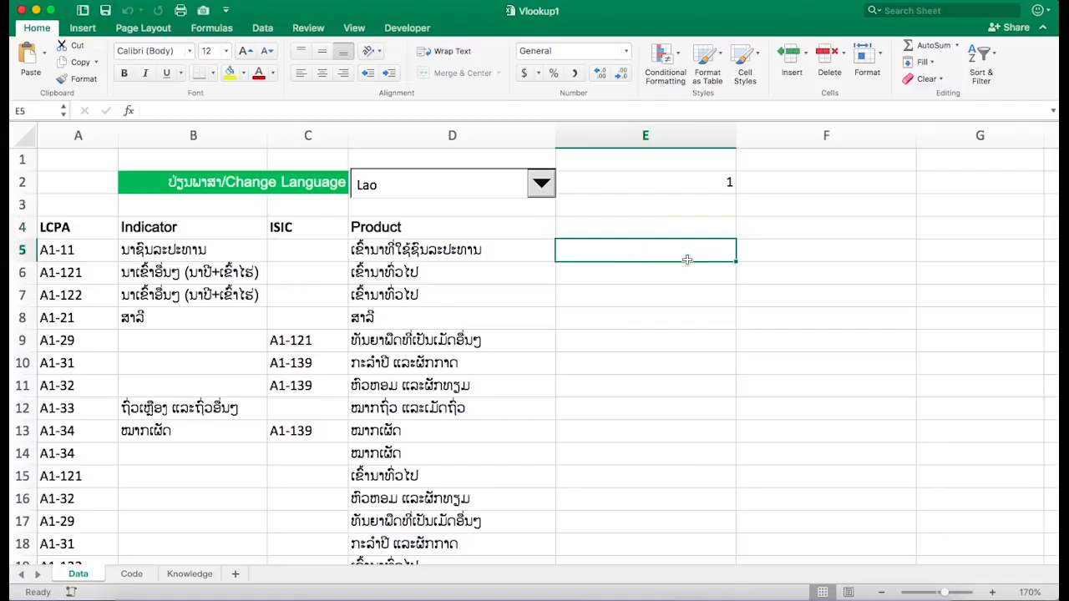
left_click(687, 185)
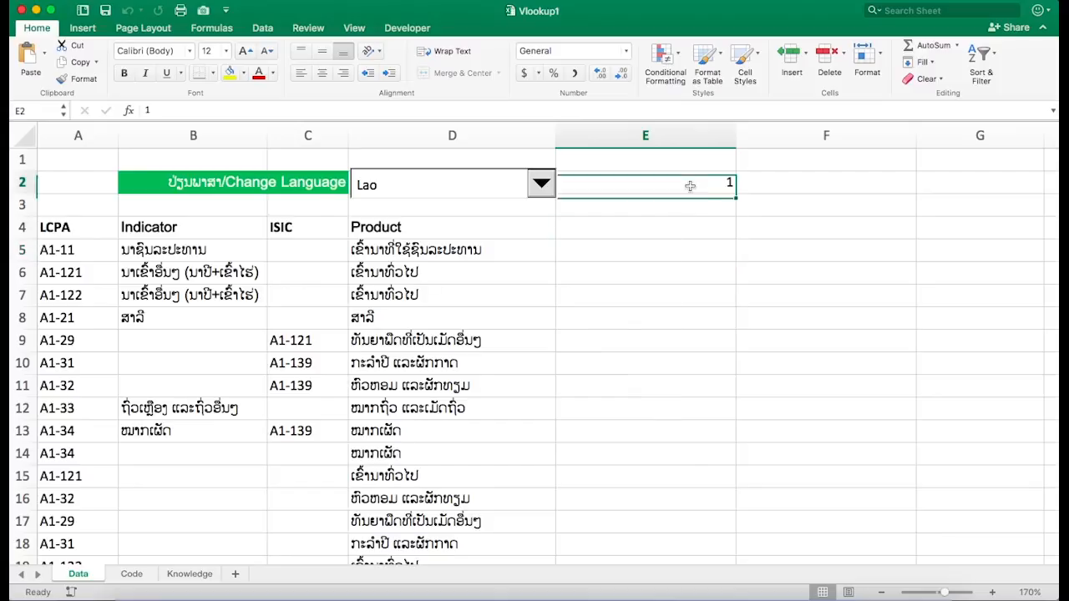
left_click(678, 230)
left_click(683, 249)
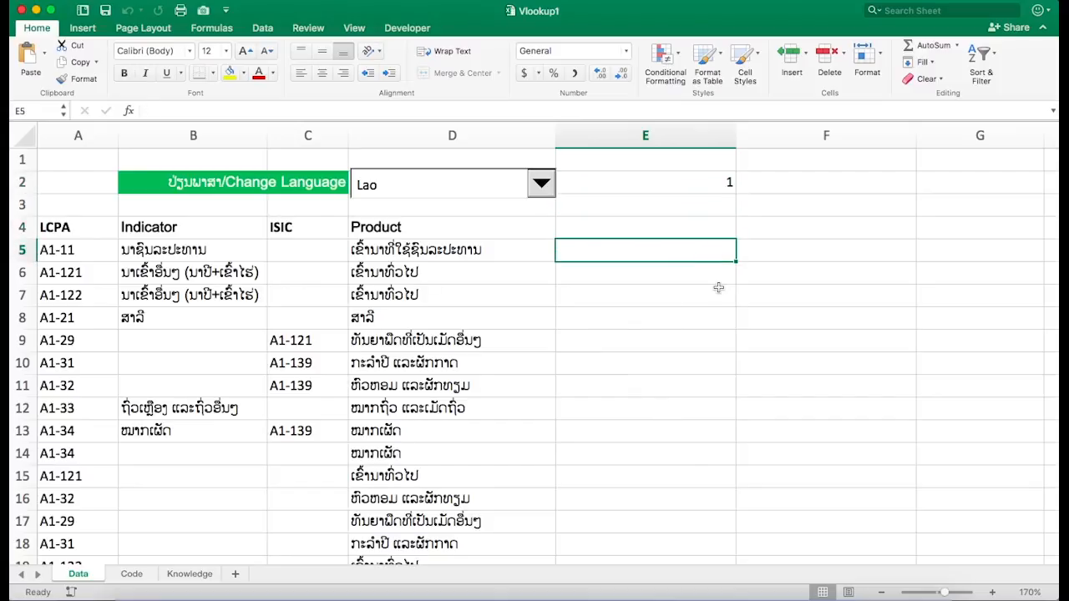
type("9")
key("BackSpace")
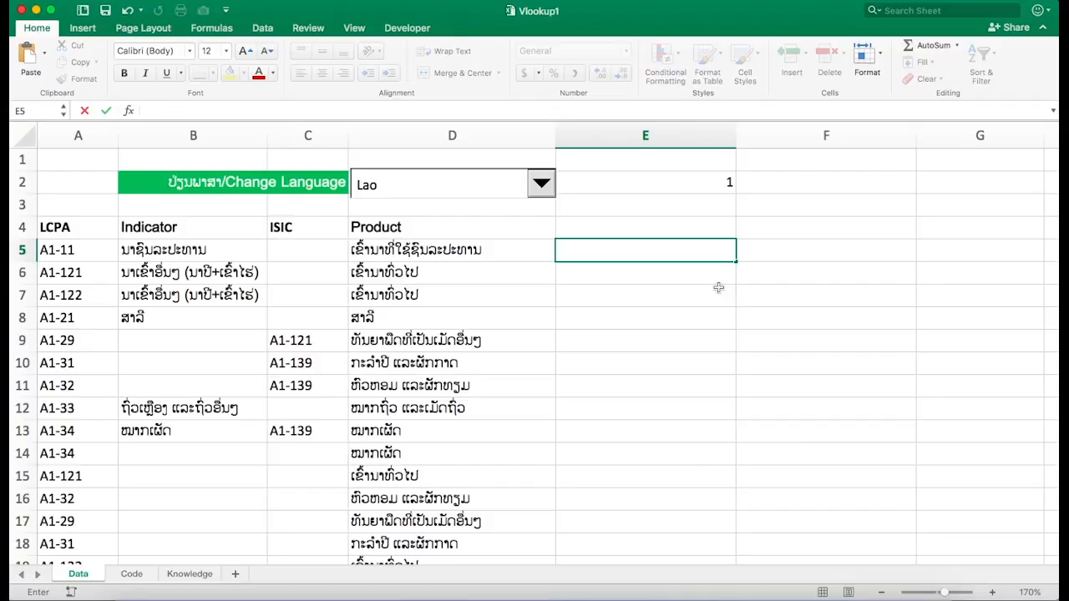
- Start an IF formula in cell E5 of the Data sheet with an absolute reference to $E$2
type("9")
key("BackSpace")
type("=if")
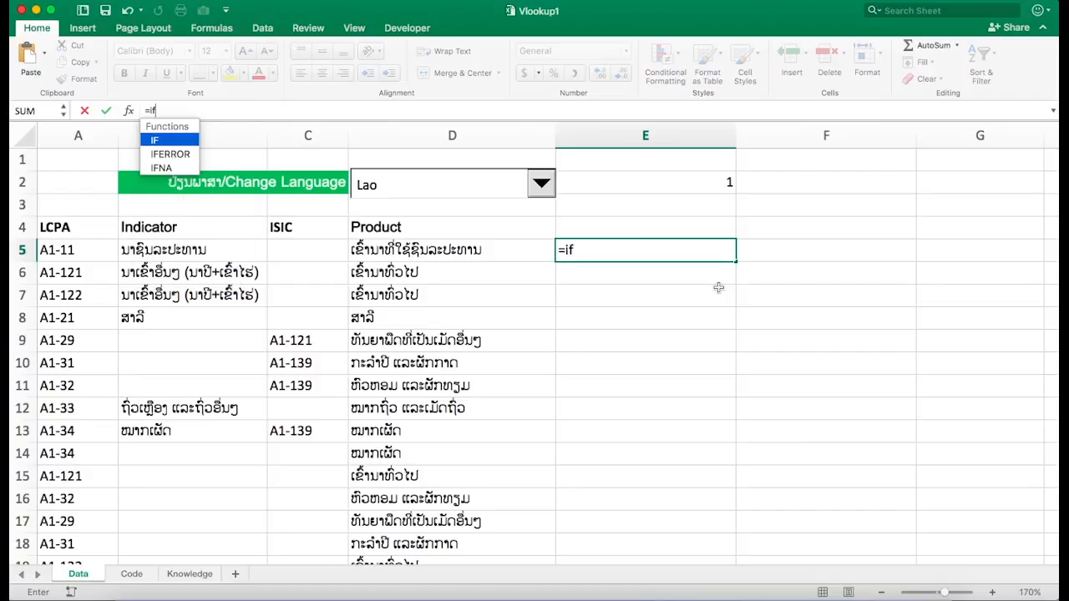
key("Tab")
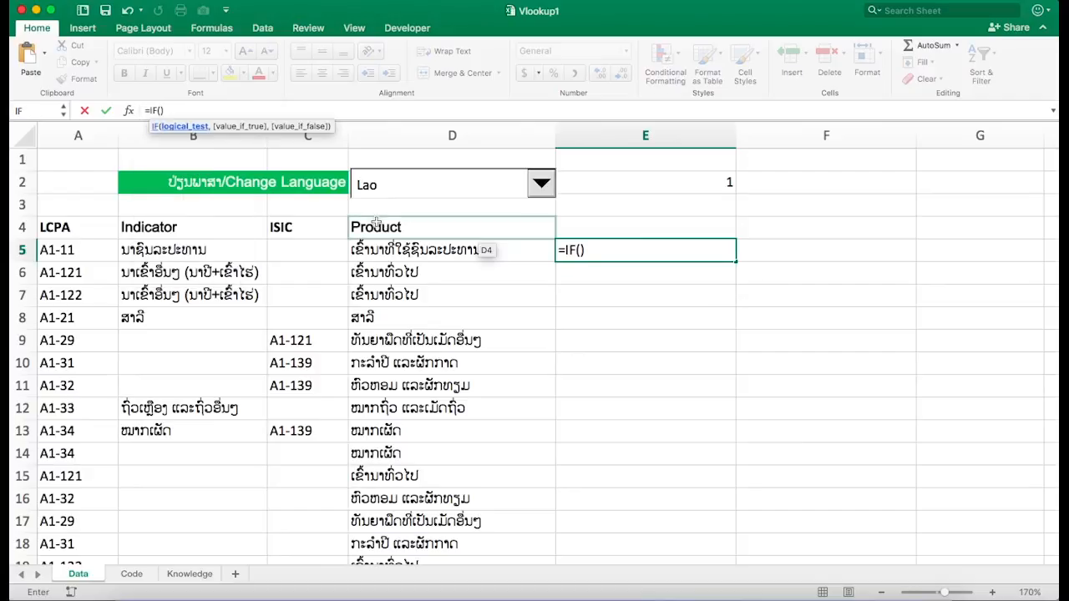
left_click(666, 183)
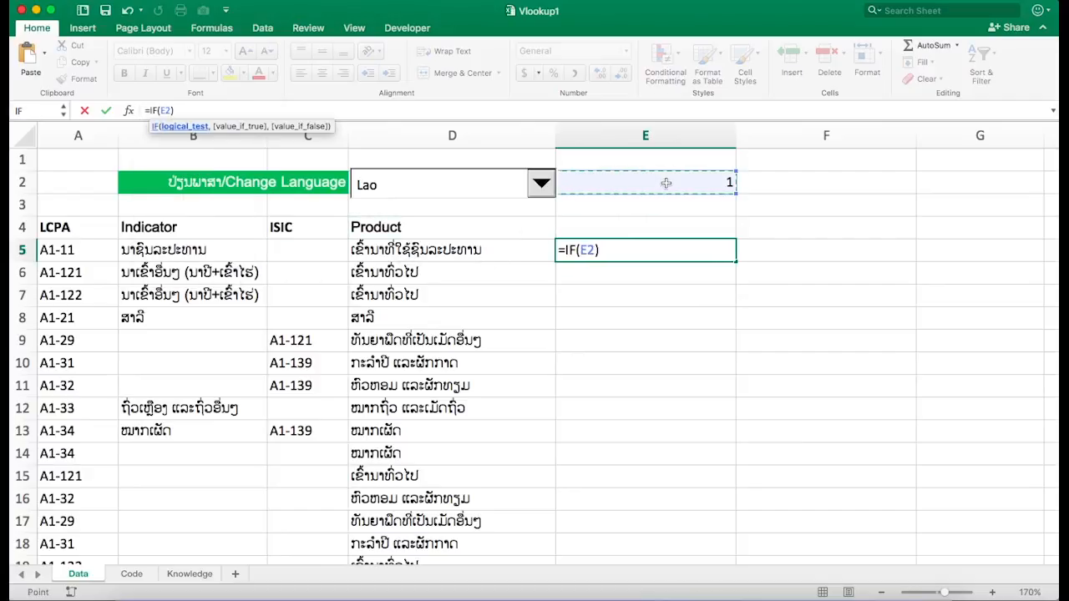
type("=")
key("BackSpace")
key("F4")
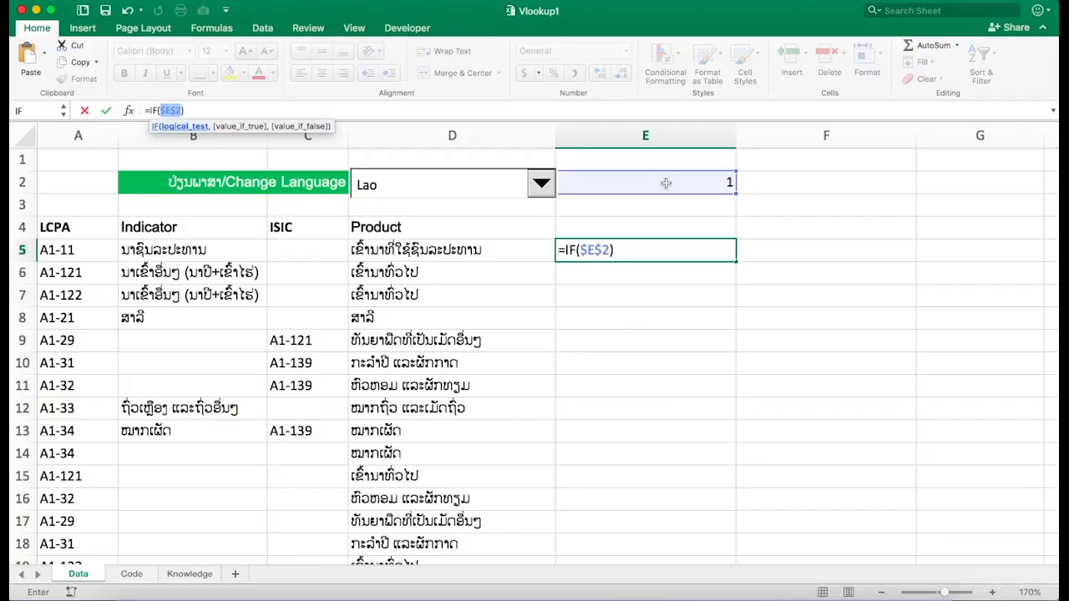
- Complete the IF logical test as $E$2=1 and move to its true argument
type("=1")
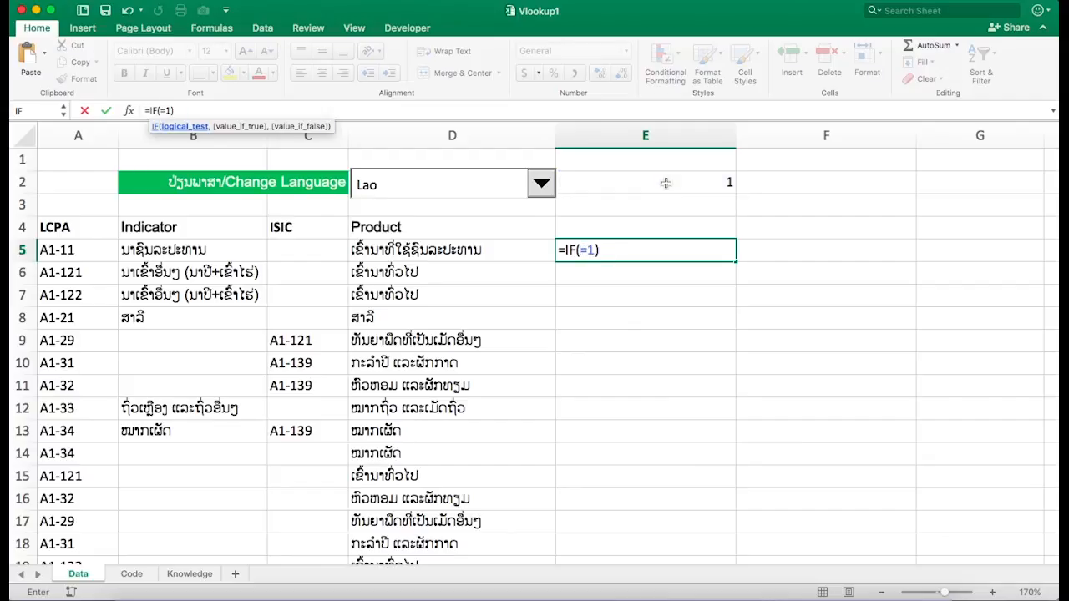
key("BackSpace")
key("BackSpace")
left_click(673, 183)
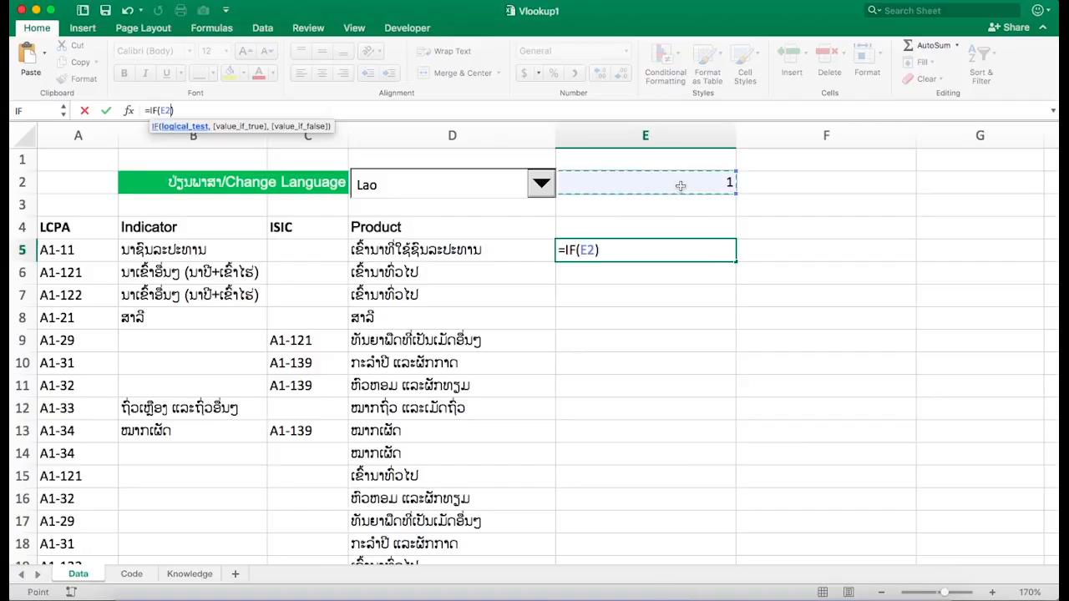
key("F4")
type("=1")
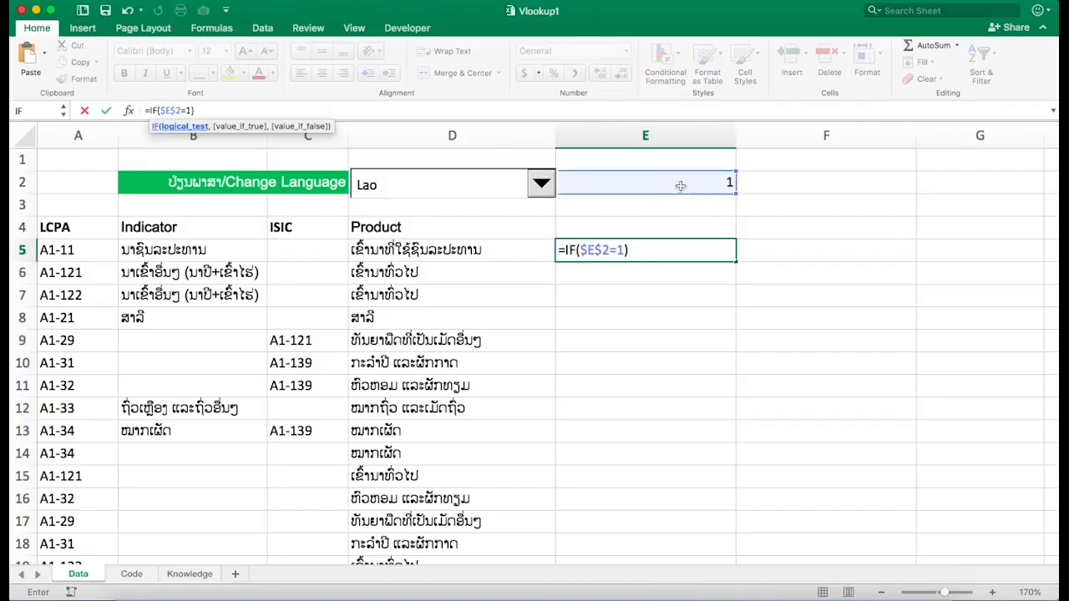
type(",")
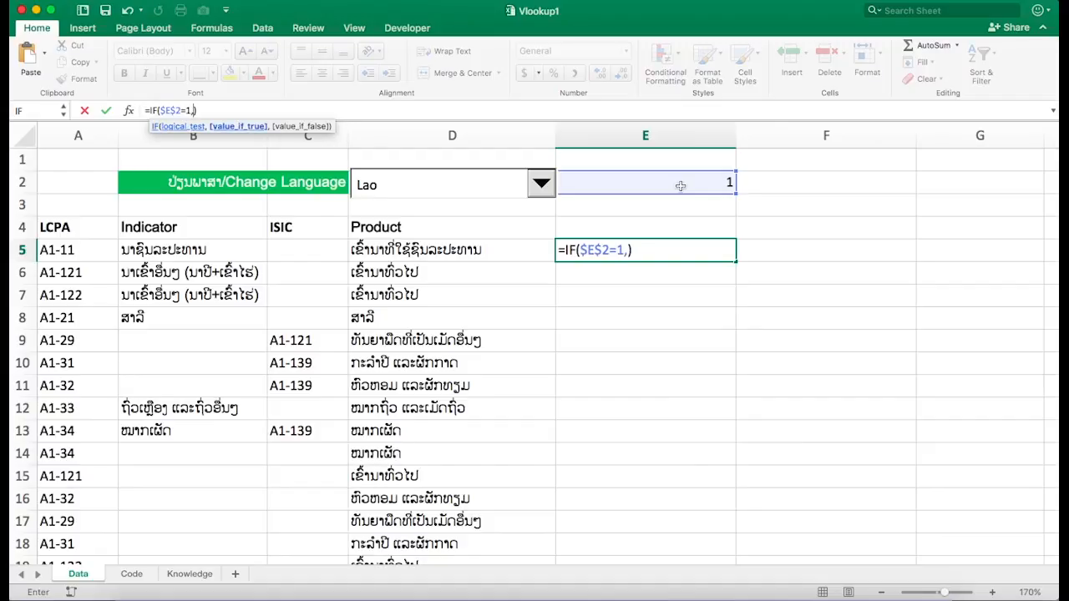
type("vlo")
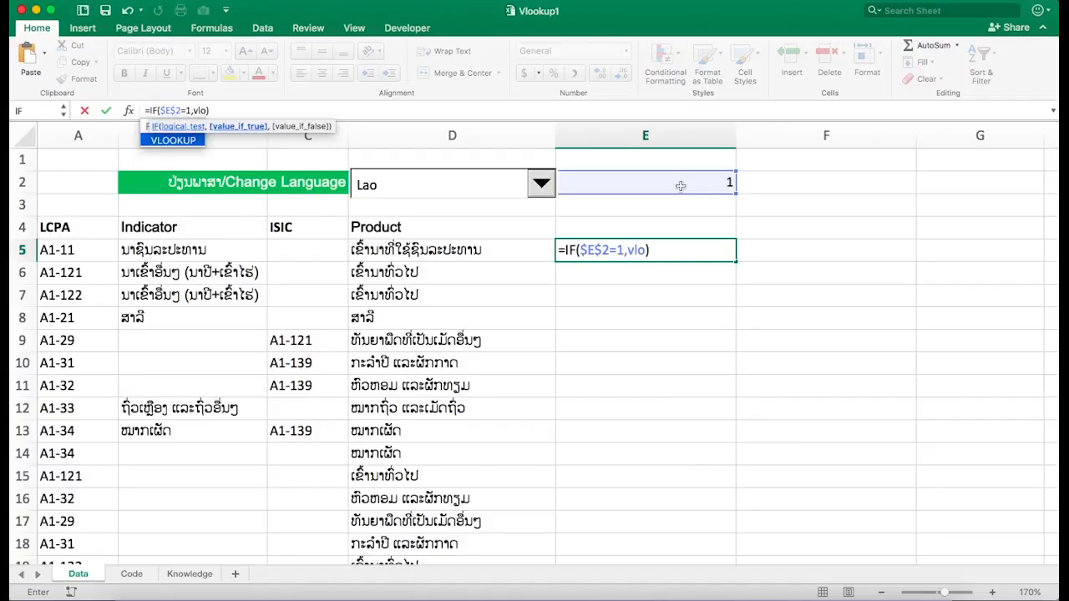
- Nest a VLOOKUP as the true value with $A5 as its lookup value
key("Tab")
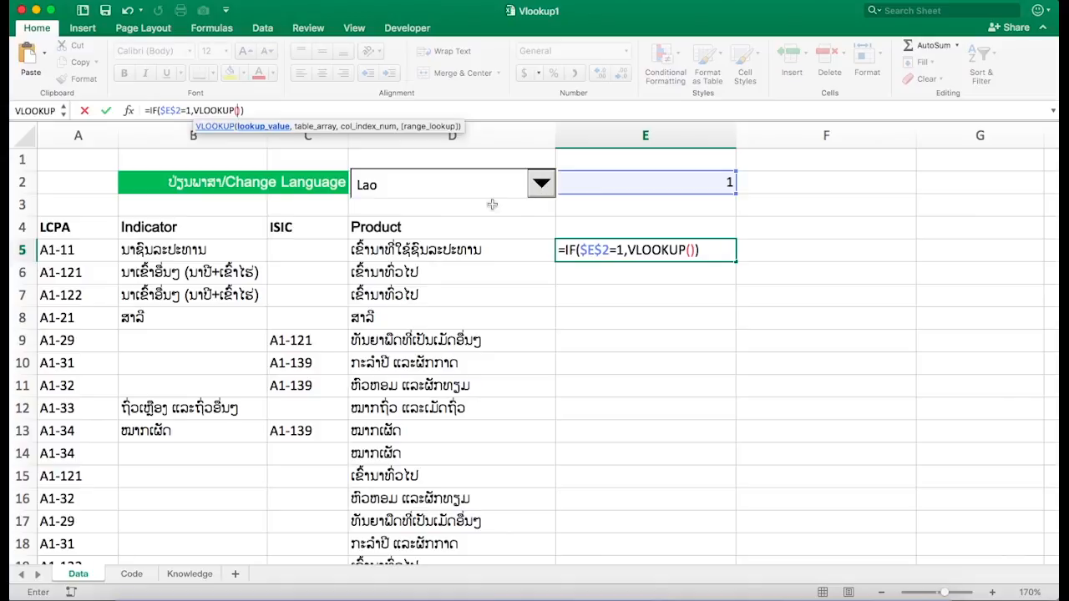
left_click(83, 250)
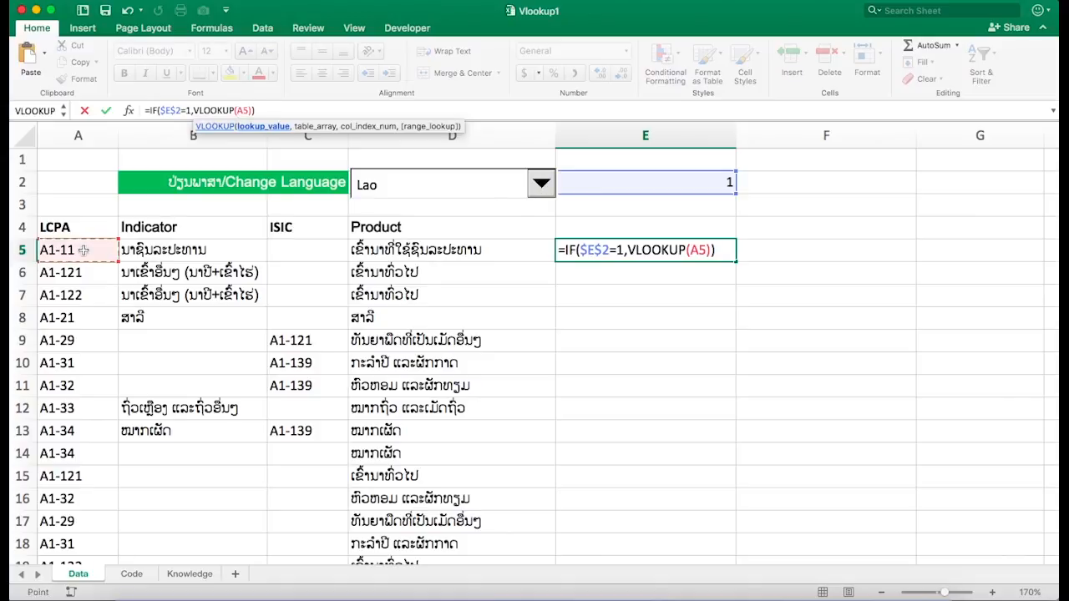
key("F4")
key("F4")
key("F4")
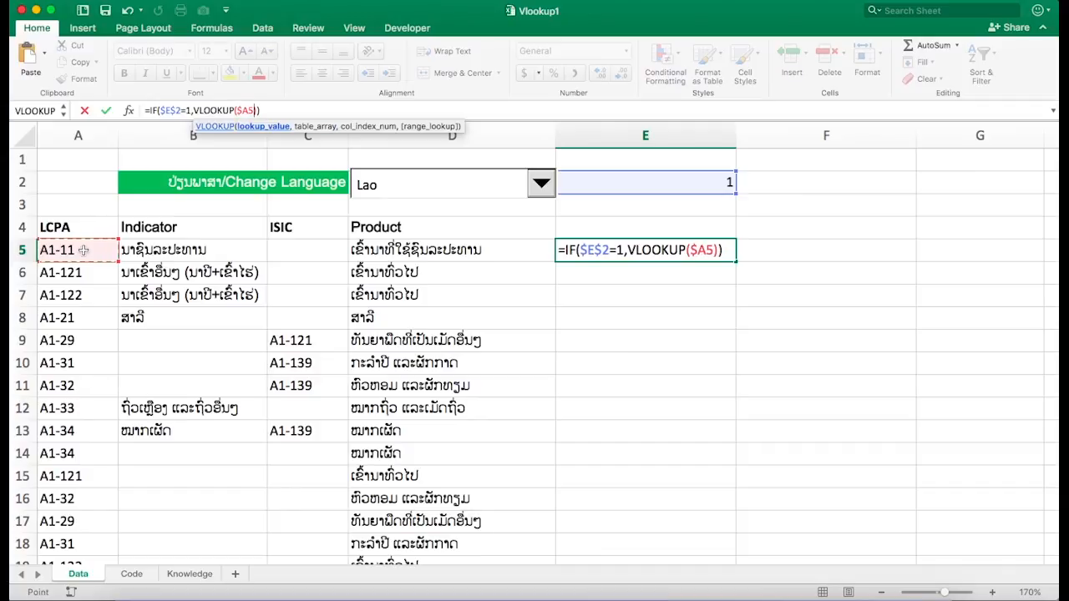
type(",")
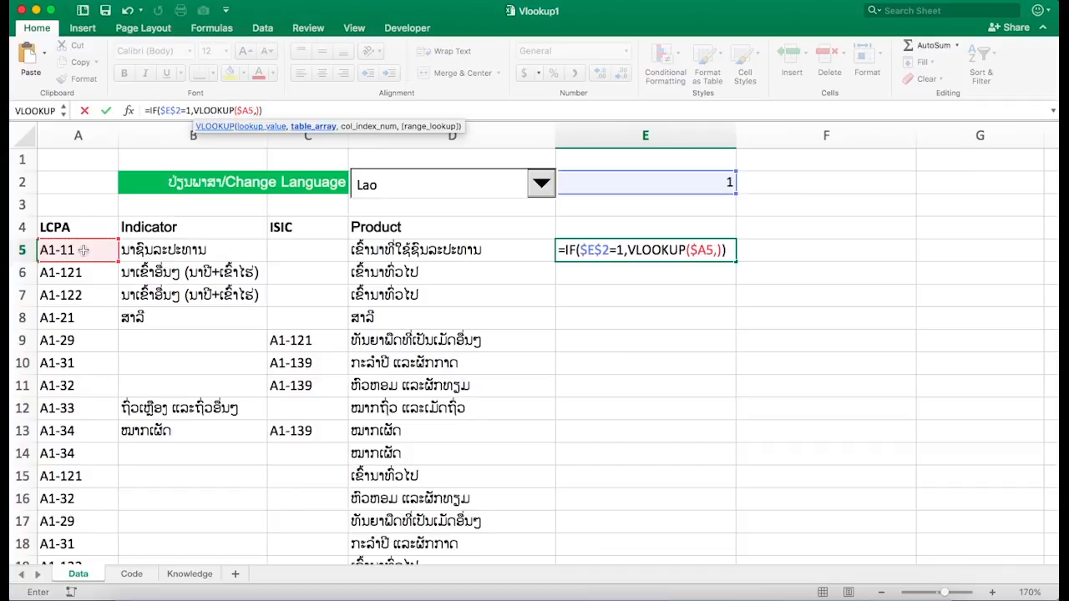
- Set the first VLOOKUP's table to Code!$A$5:$E$13, column 4, exact match 0, then move to the false argument
left_click(127, 575)
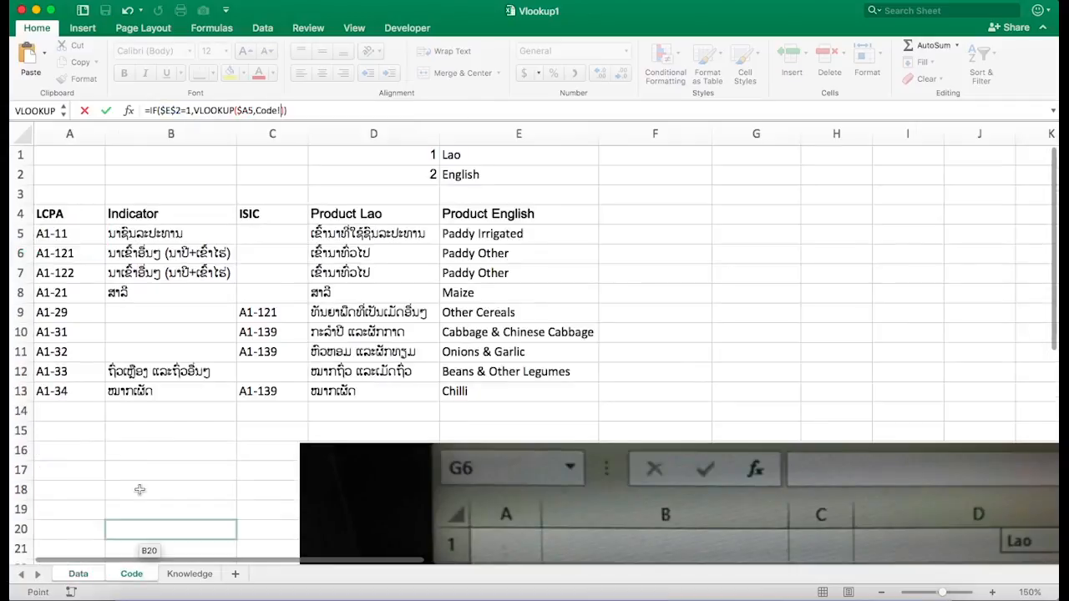
left_click(81, 234)
left_click_drag(487, 381, 489, 394)
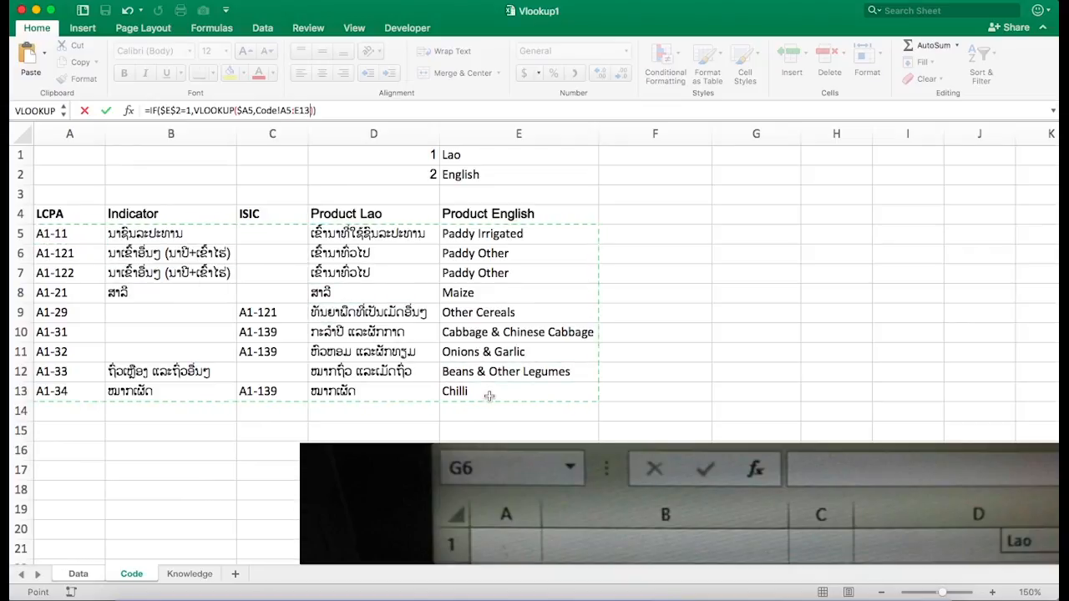
key("F4")
type(",")
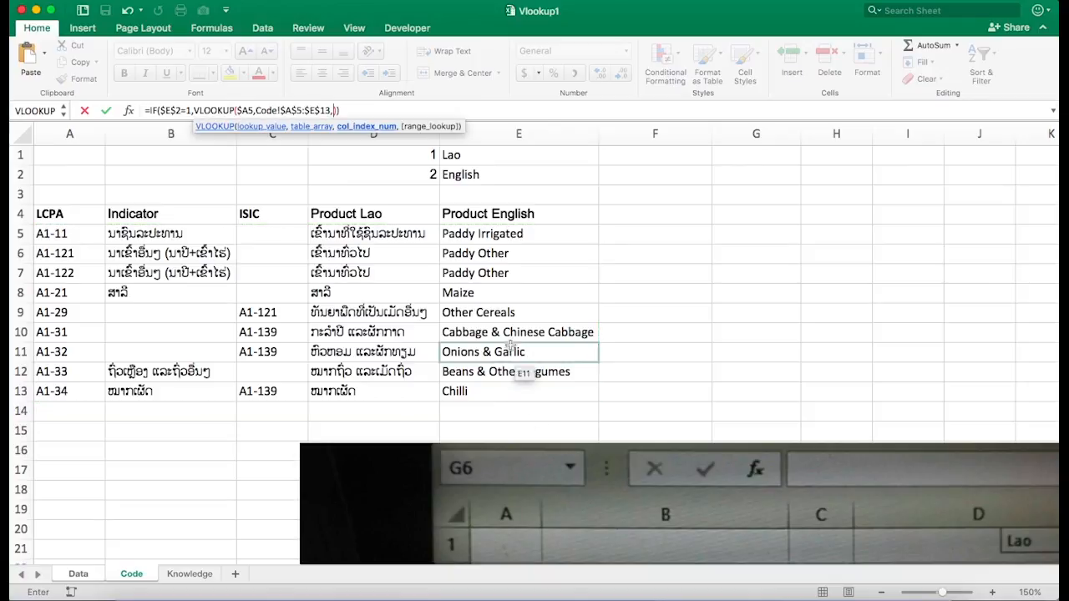
left_click(420, 233)
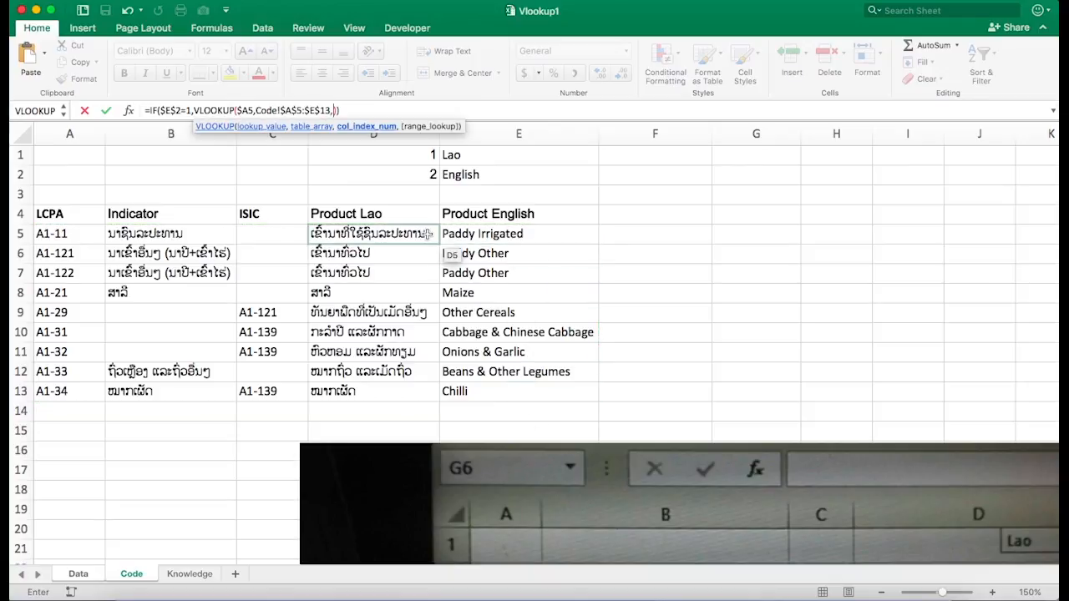
type("4")
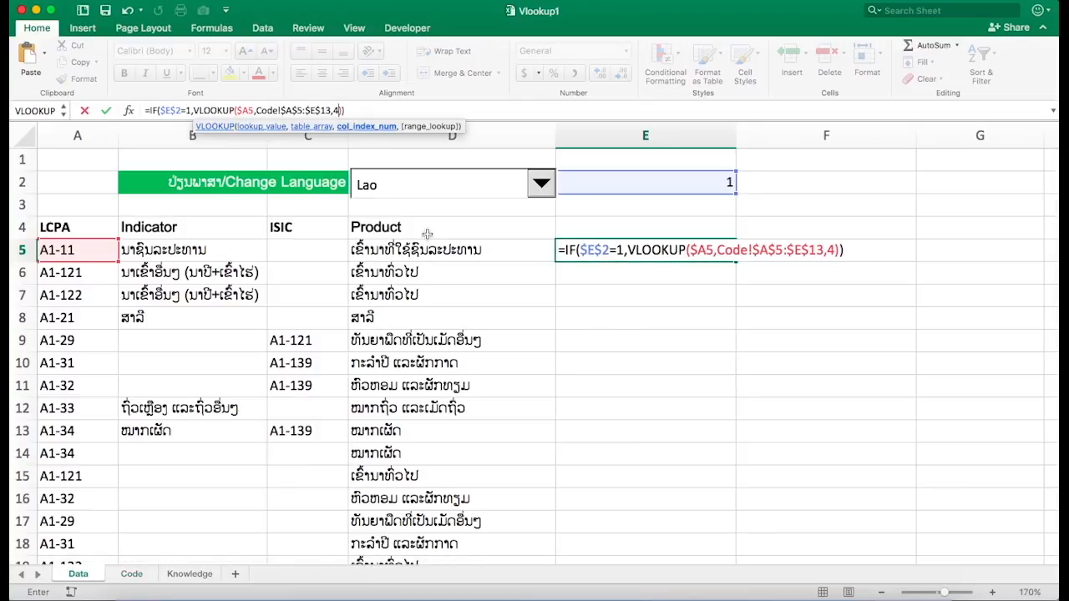
type(",")
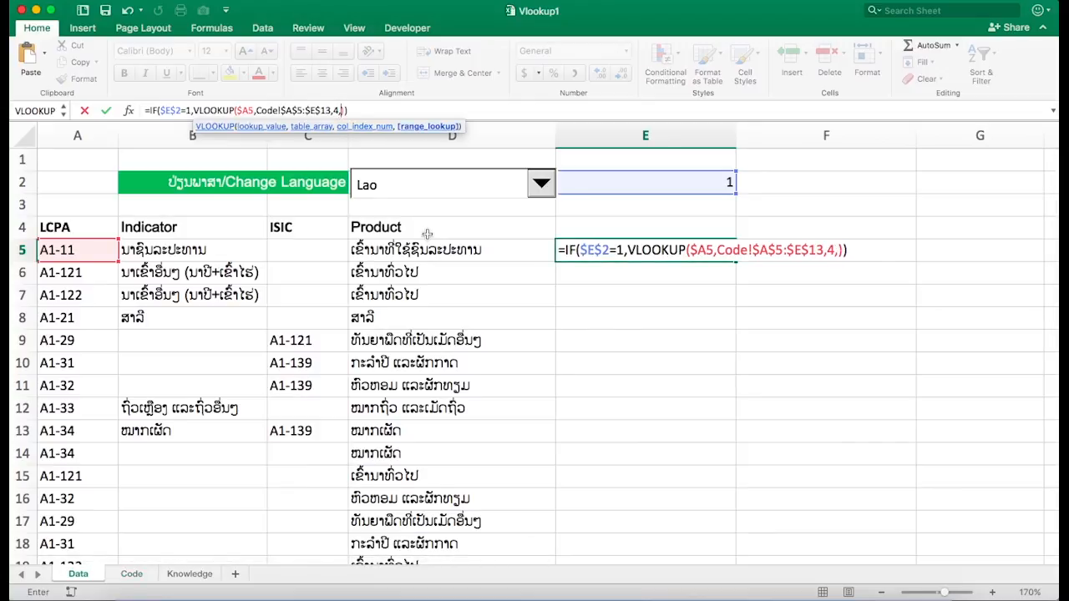
type("0")
left_click(350, 110)
type(",")
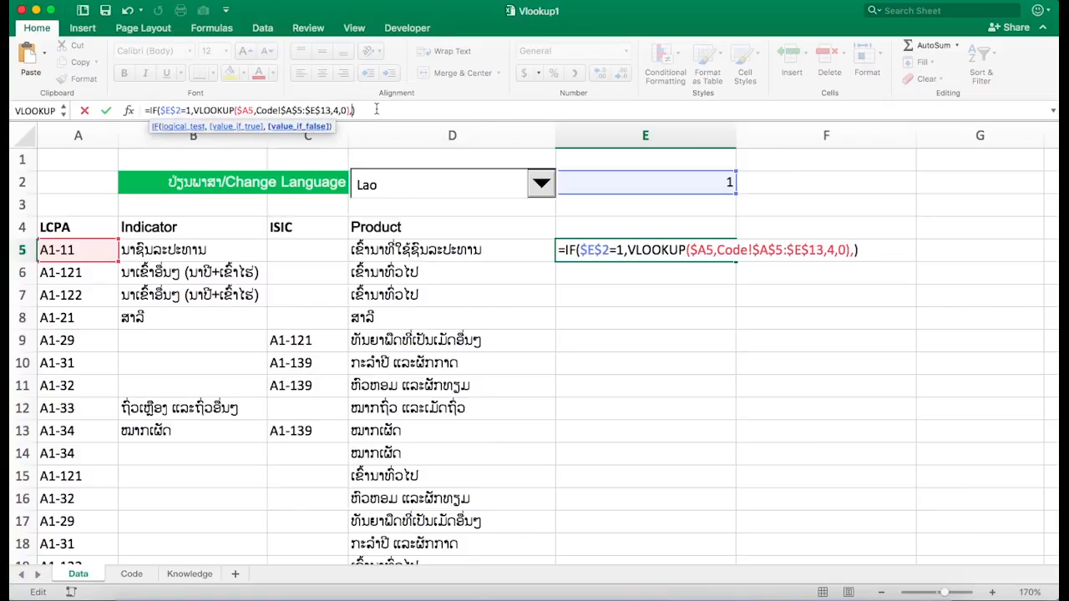
type("if")
- Nest a second IF as the false value testing Data!$E$2=2
key("Tab")
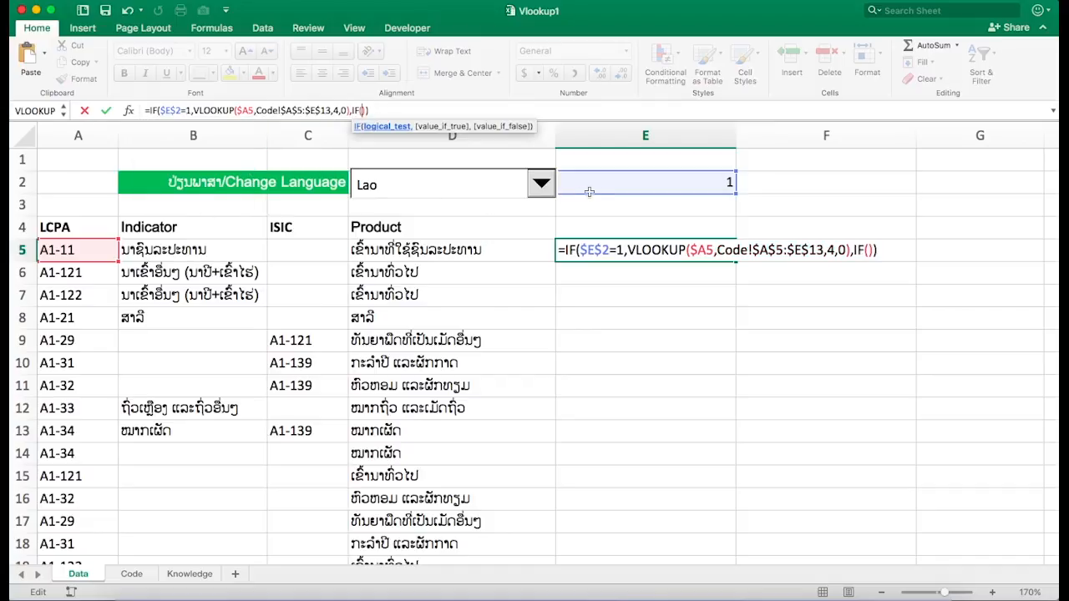
left_click(597, 185)
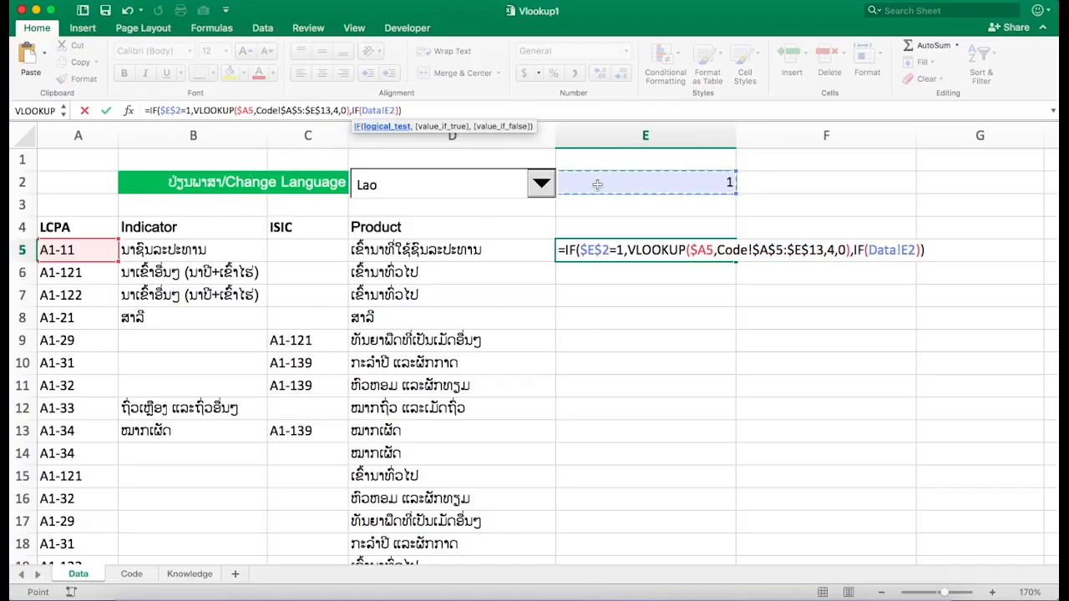
key("F4")
type("=")
type("2=")
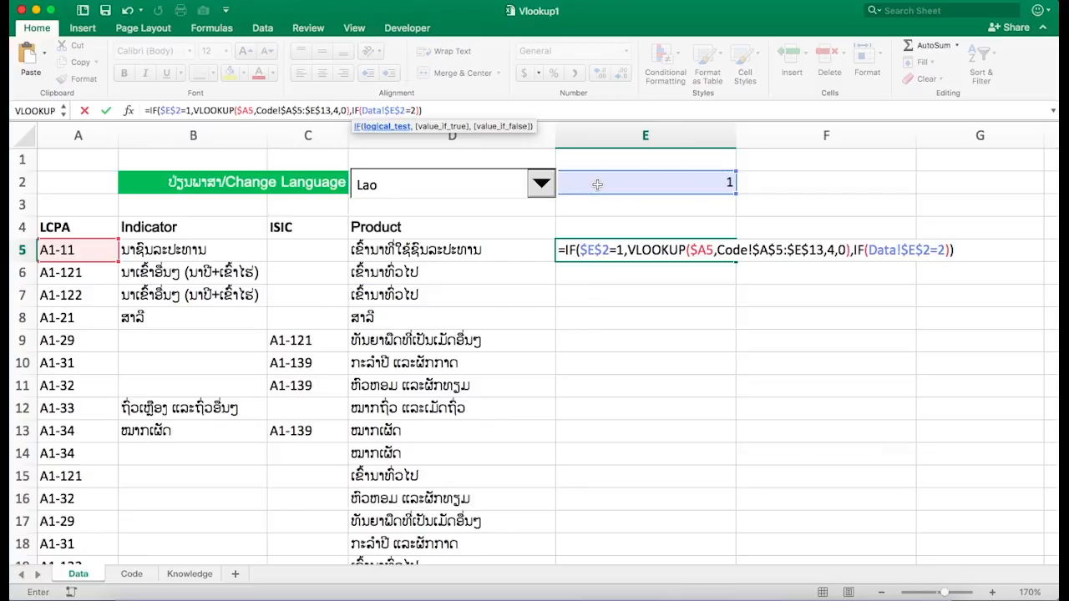
type(",")
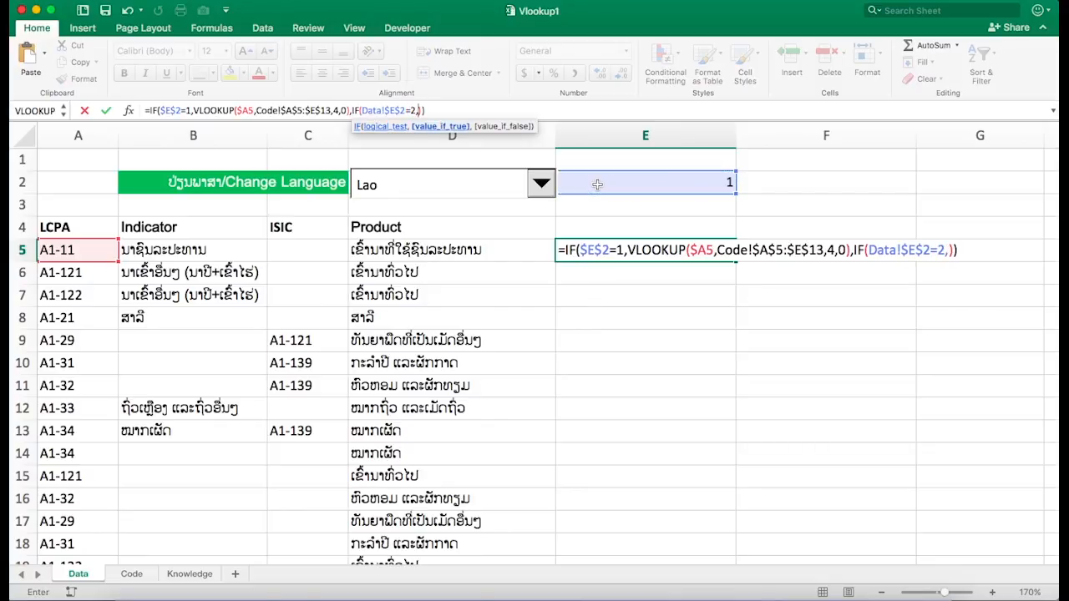
type("vlook")
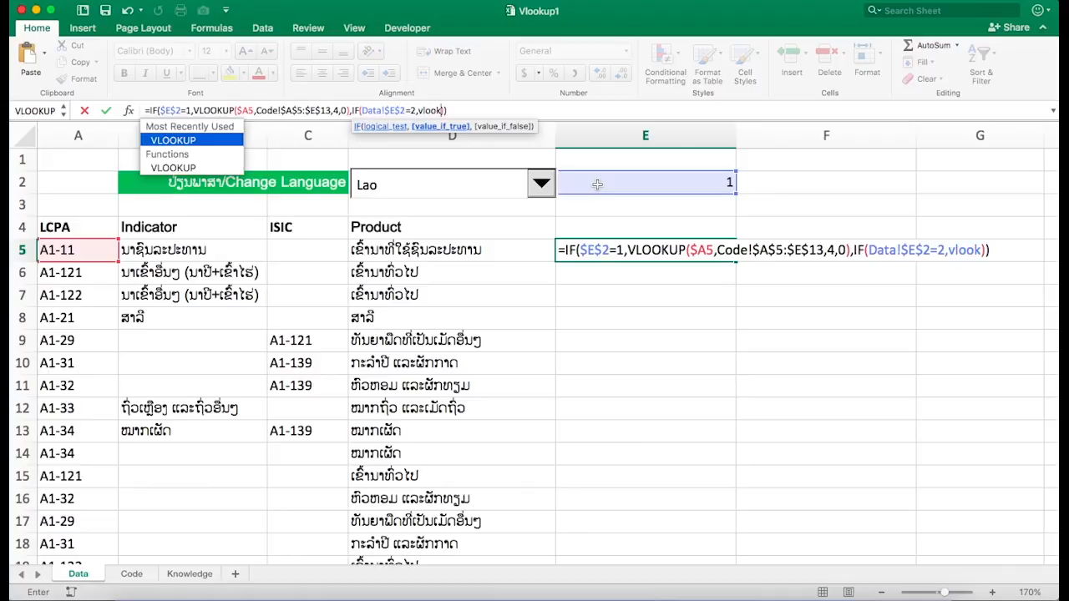
- Insert a VLOOKUP as the second IF's true value with Data!$A5 as lookup value
key("Tab")
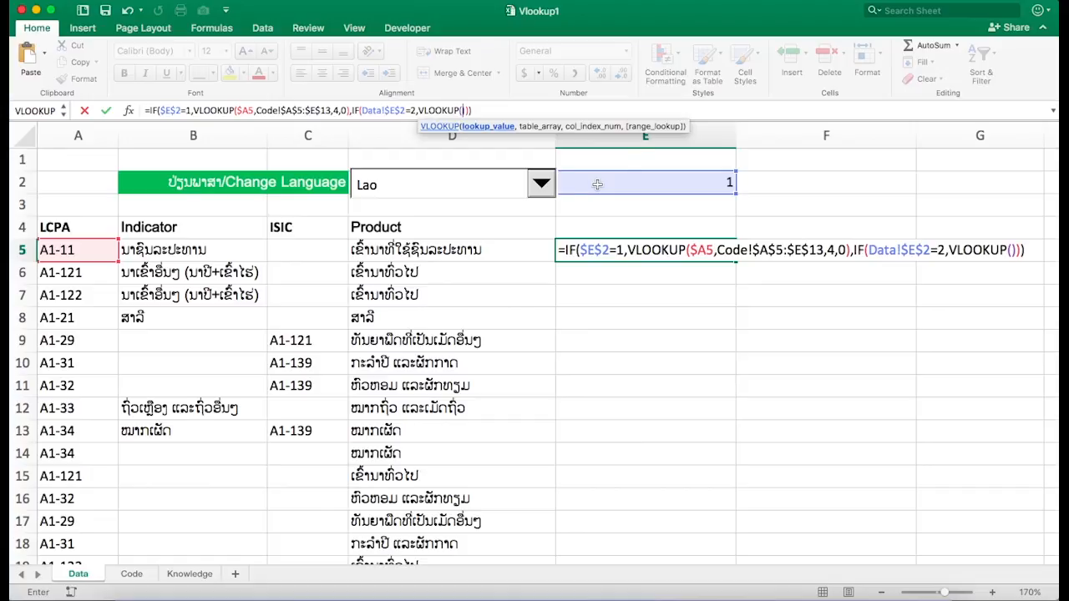
left_click(78, 258)
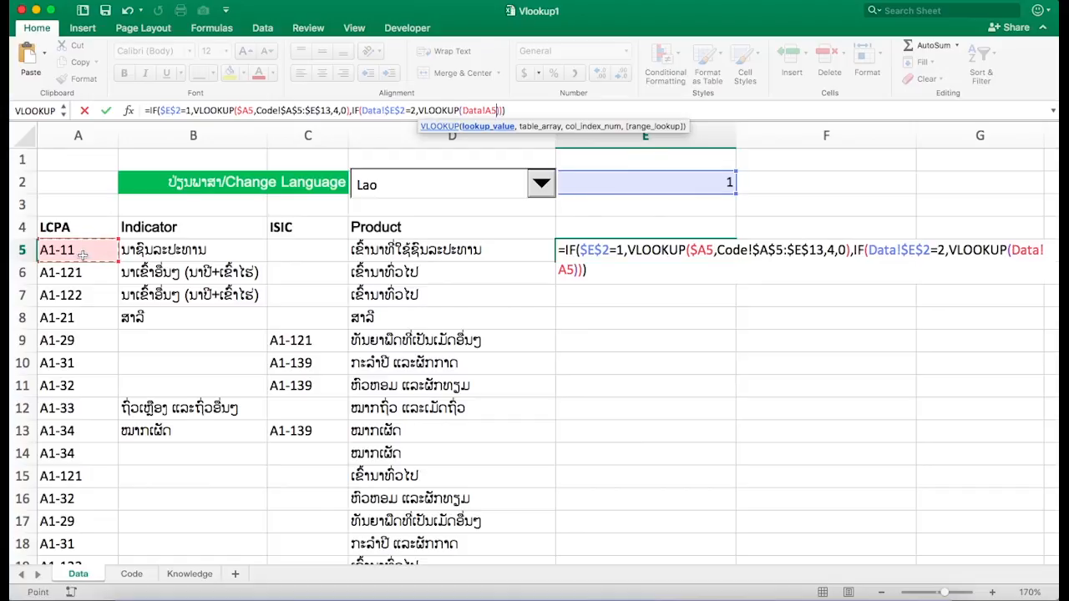
key("F4")
key("F4")
key("F4")
type(",")
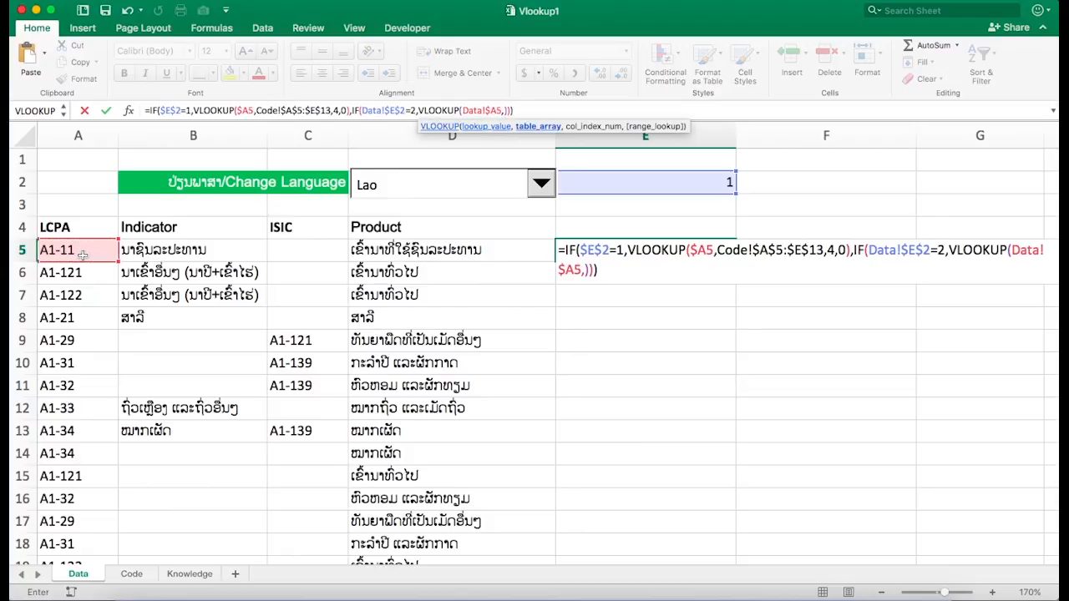
- Set the second VLOOKUP's table to Code!$A$5:$E$13, column 5, exact match 0
left_click(131, 575)
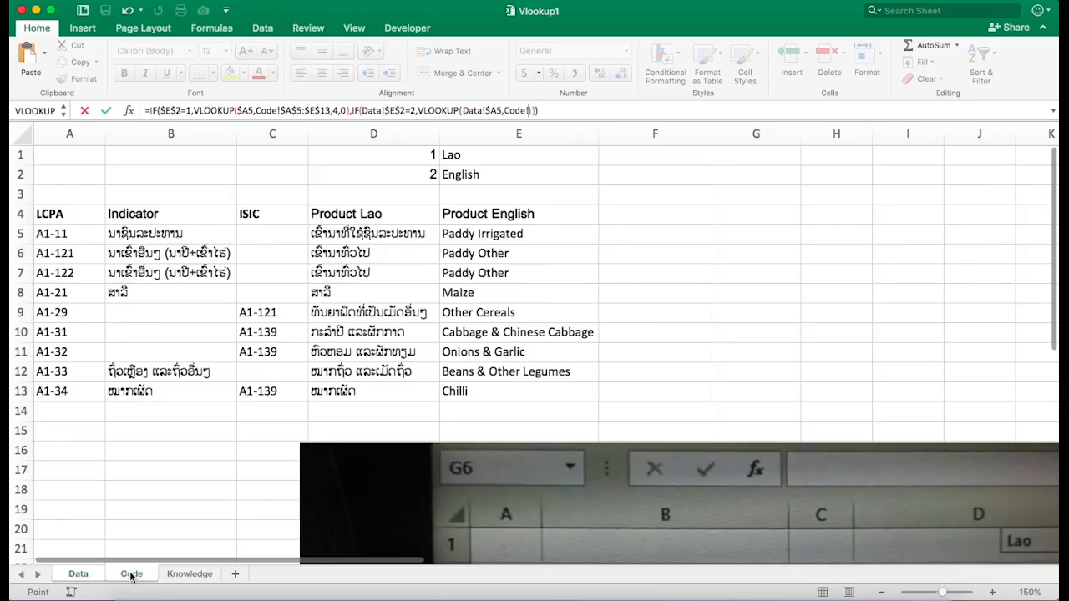
left_click(58, 233)
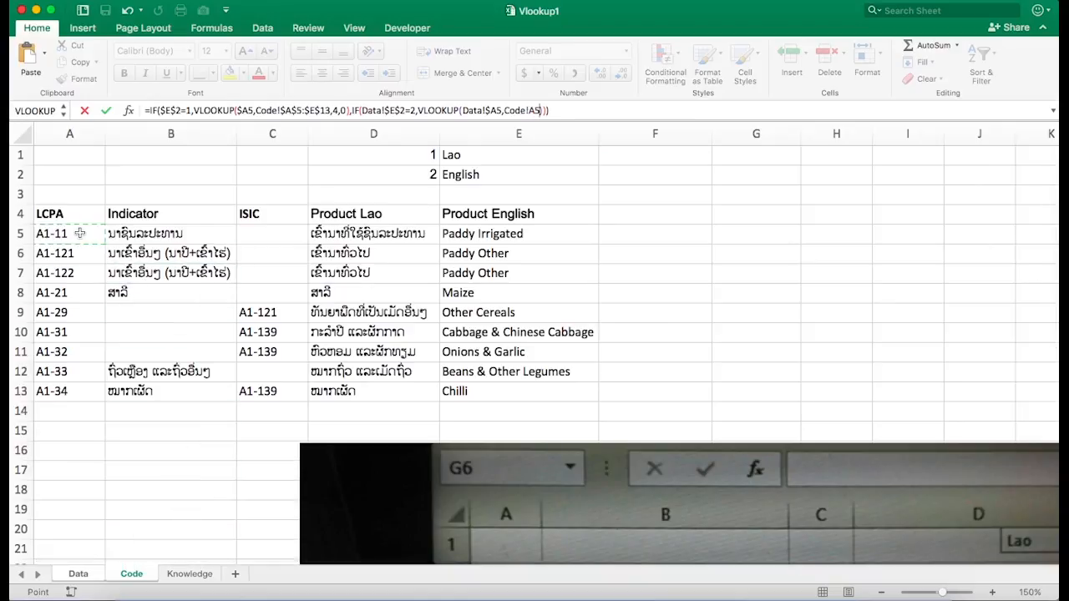
left_click(493, 392, "shift")
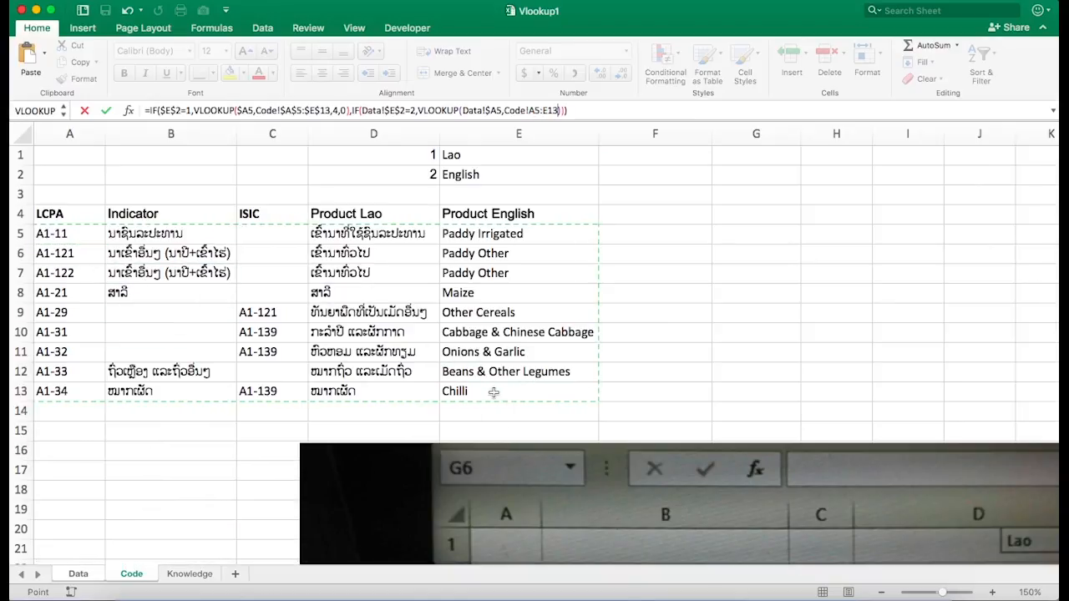
key("F4")
type(",")
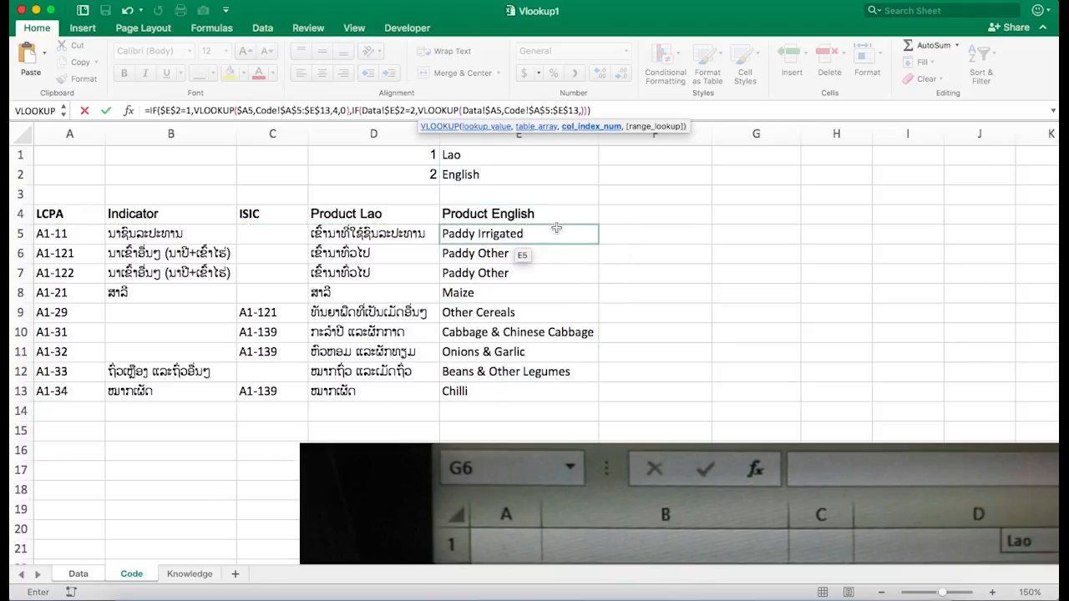
type("5")
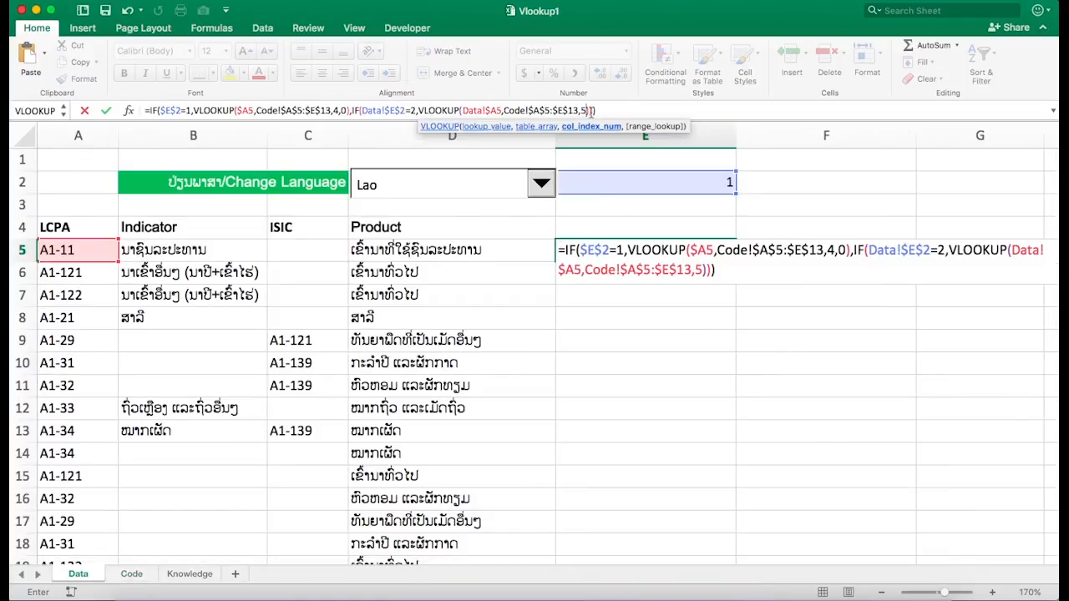
type(",0")
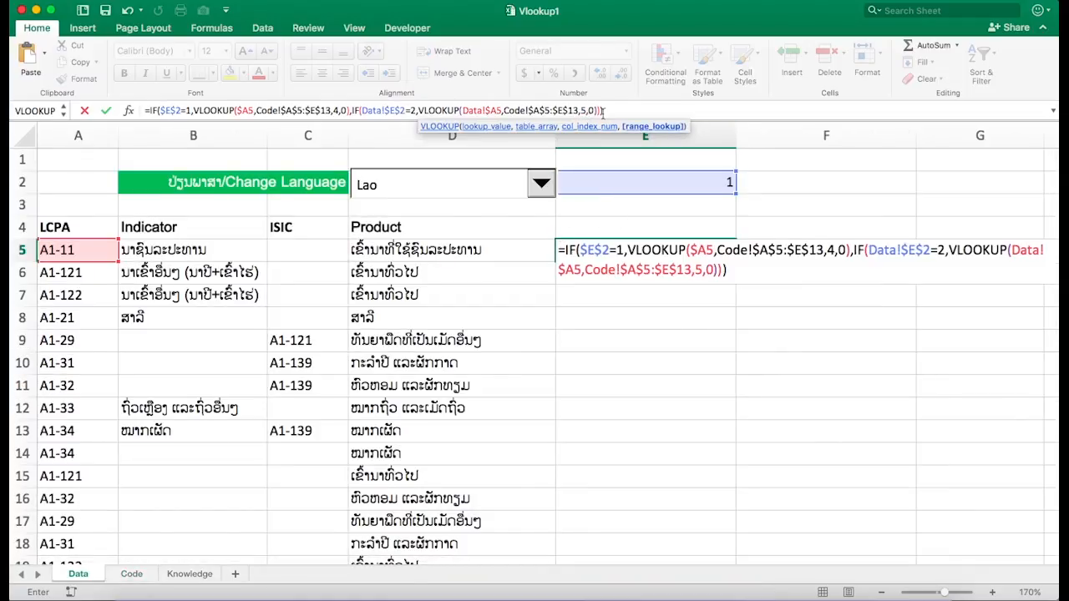
left_click(598, 110)
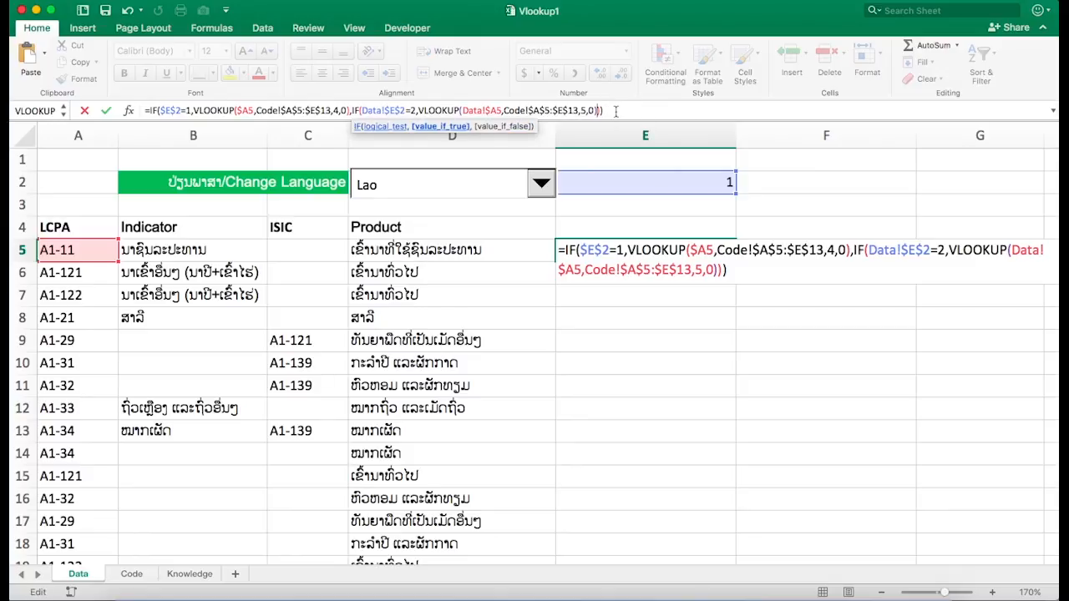
- Set an empty string as the second IF's false value and enter the formula in E5
type(",")
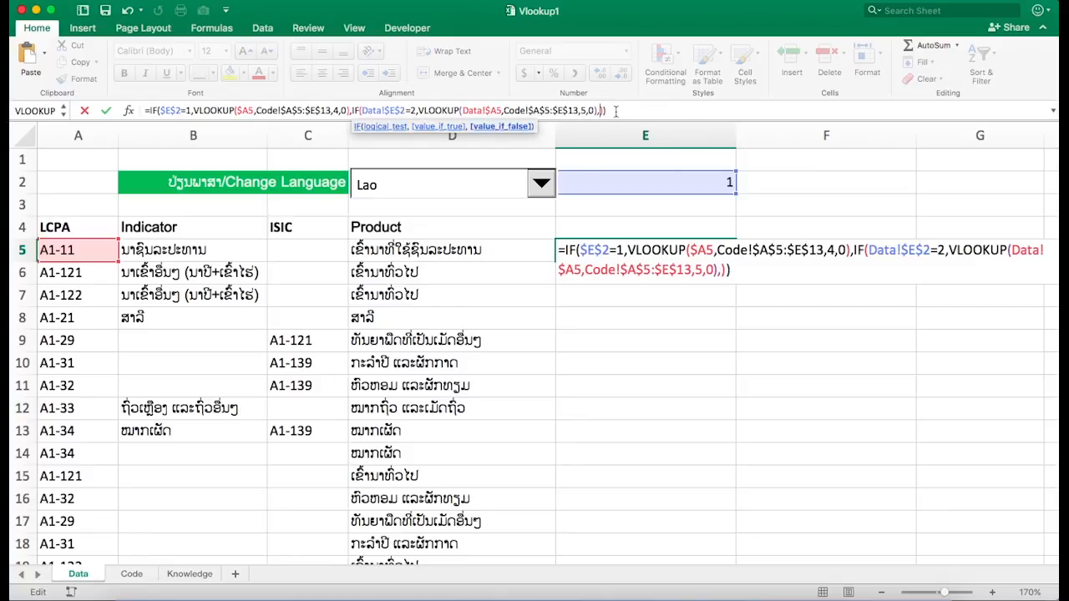
type("\"\"")
key("Return")
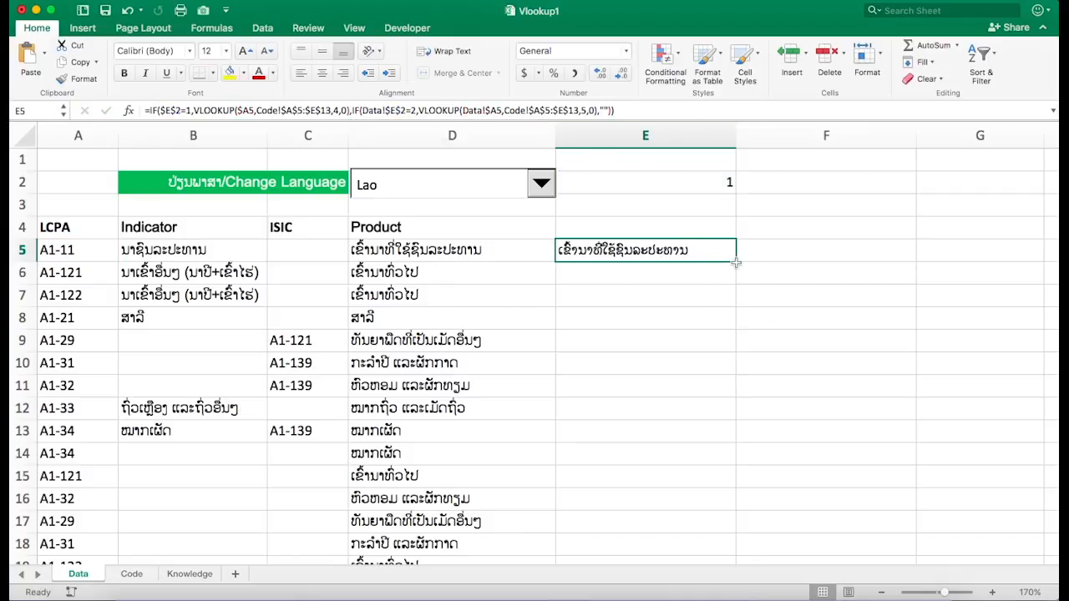
- Fill the E5 formula down column E through row 19
left_click_drag(736, 263, 699, 499)
scroll(699, 500, "down", 4)
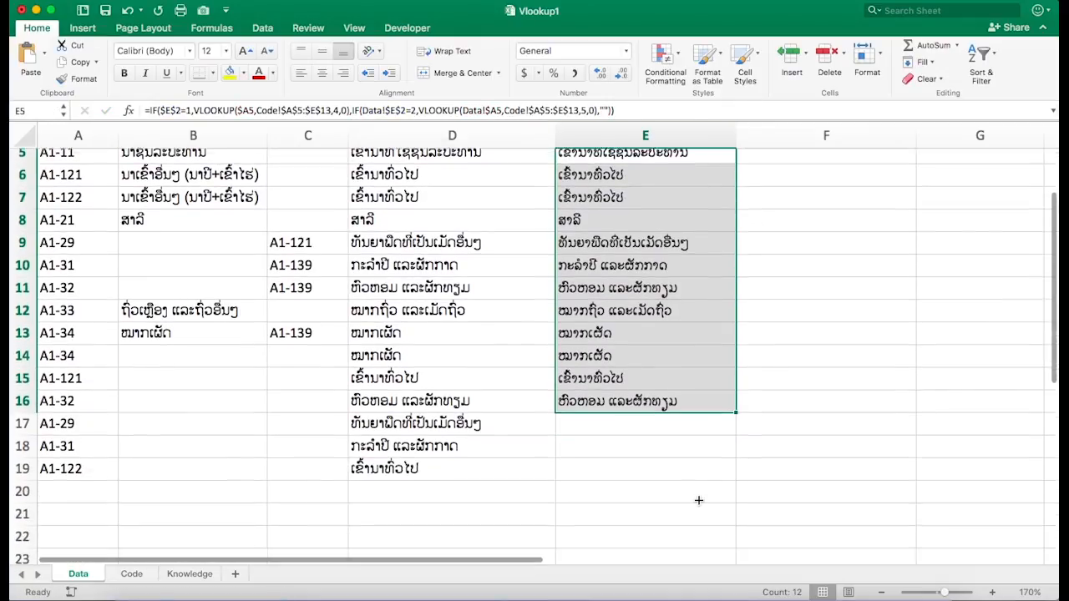
left_click_drag(736, 403, 726, 460)
scroll(700, 353, "up", 2)
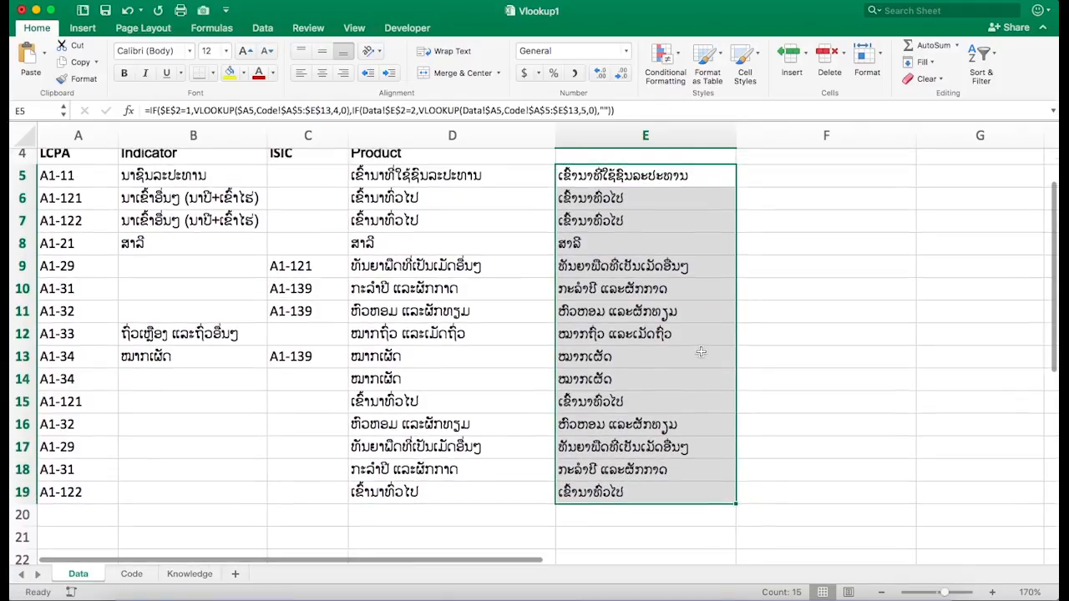
- Enter 2 as the language code in cell E2
scroll(701, 353, "up", 3)
left_click(717, 183)
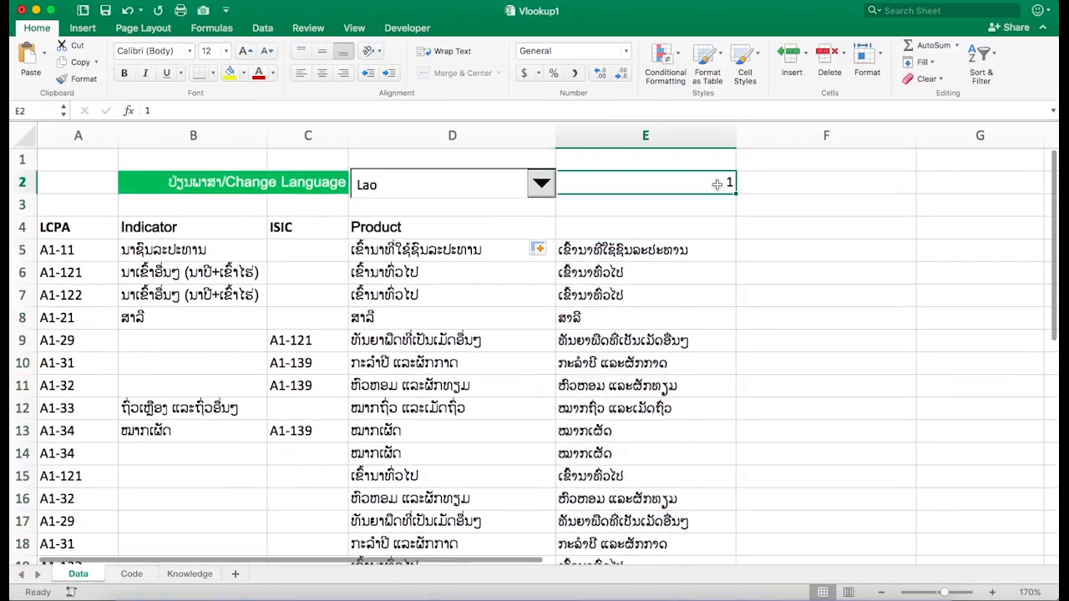
type("ຟ")
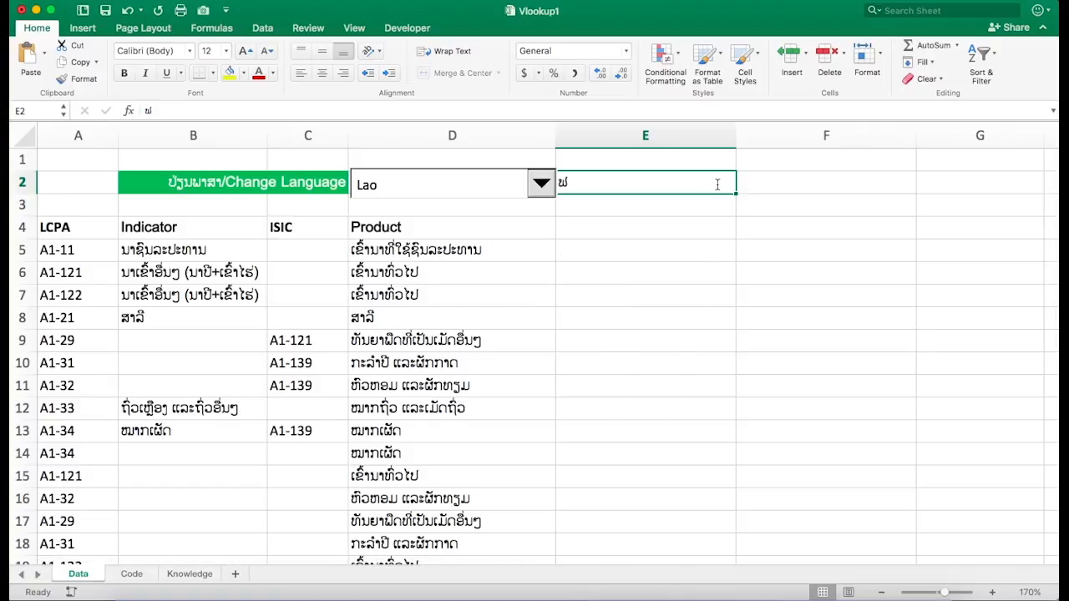
key("BackSpace")
type("2")
key("Return")
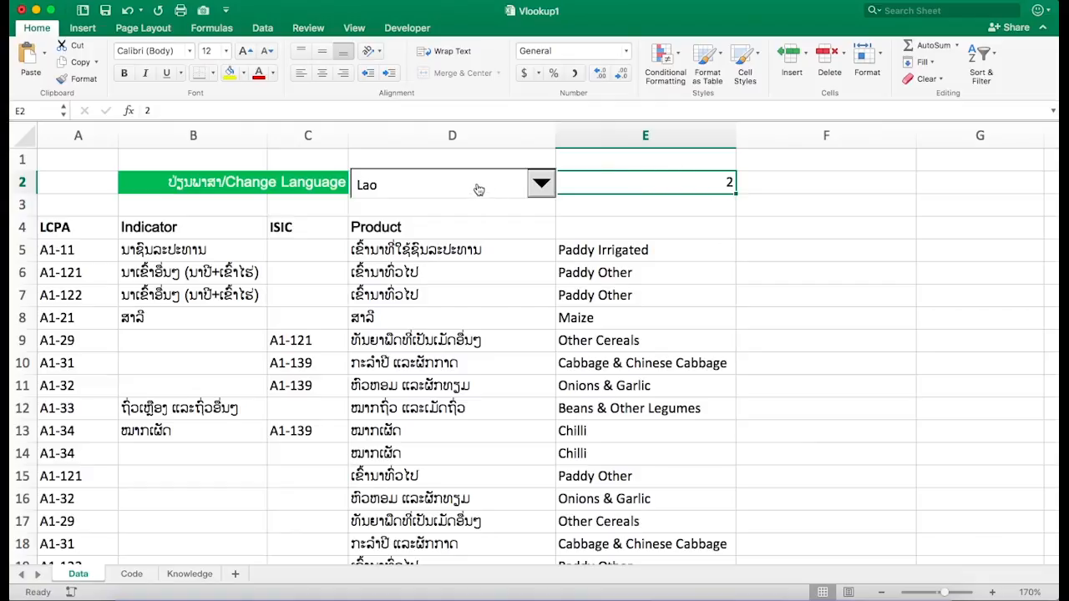
- Switch the Change Language dropdown between Lao and English several times, ending on Lao, to test the Product column
left_click(540, 185)
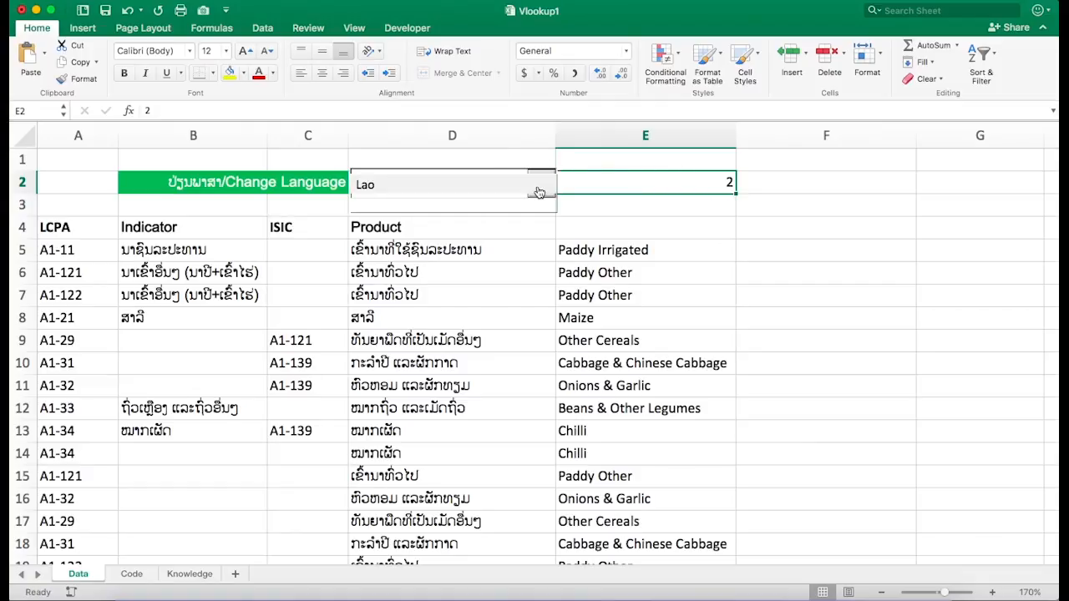
left_click(539, 188)
left_click(540, 184)
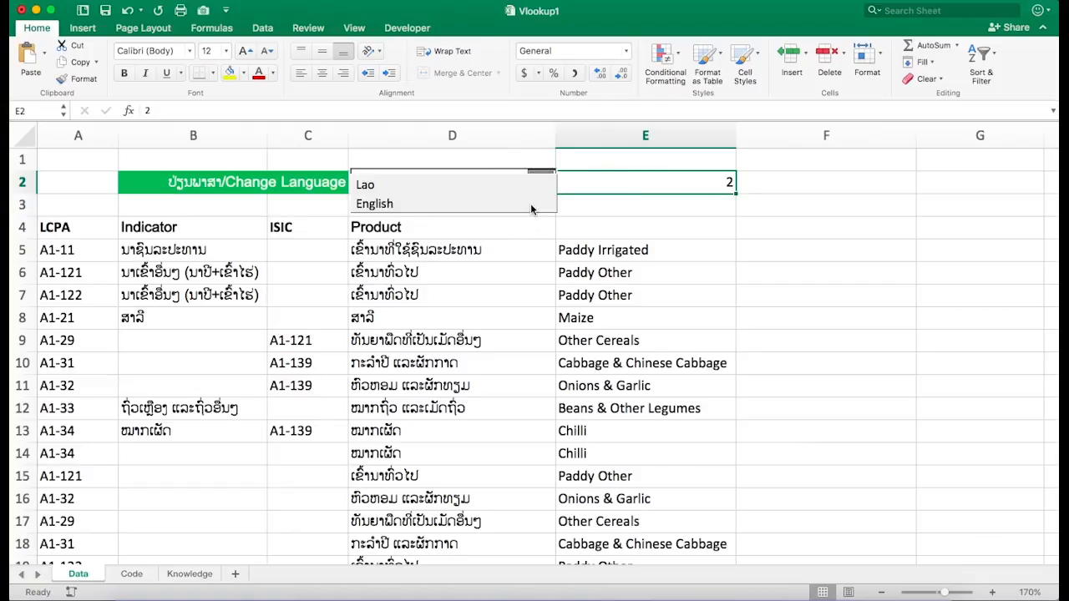
left_click(532, 205)
left_click(541, 185)
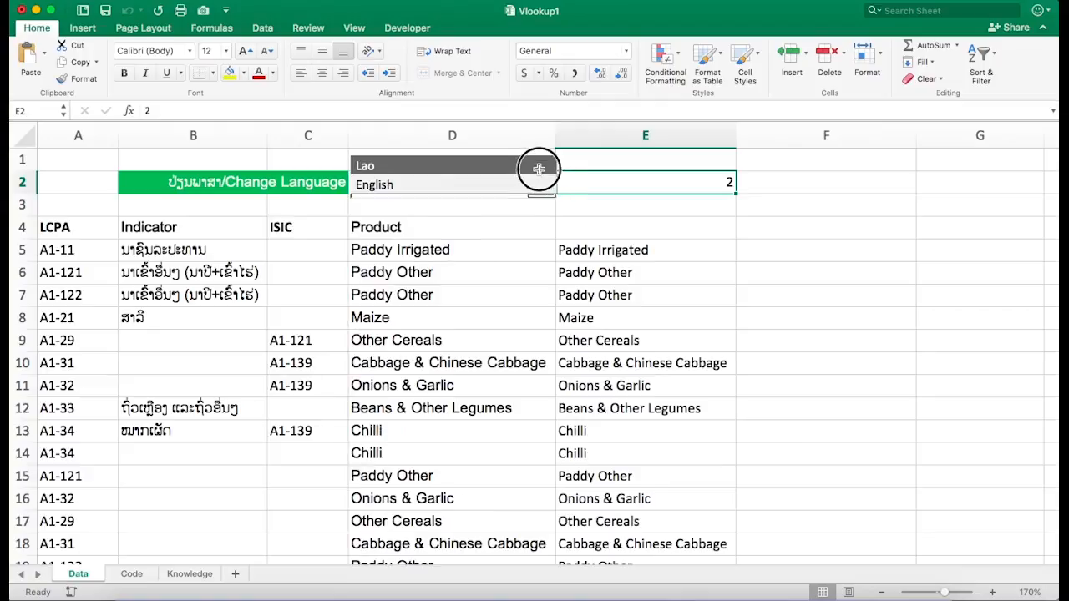
left_click(539, 169)
left_click(540, 185)
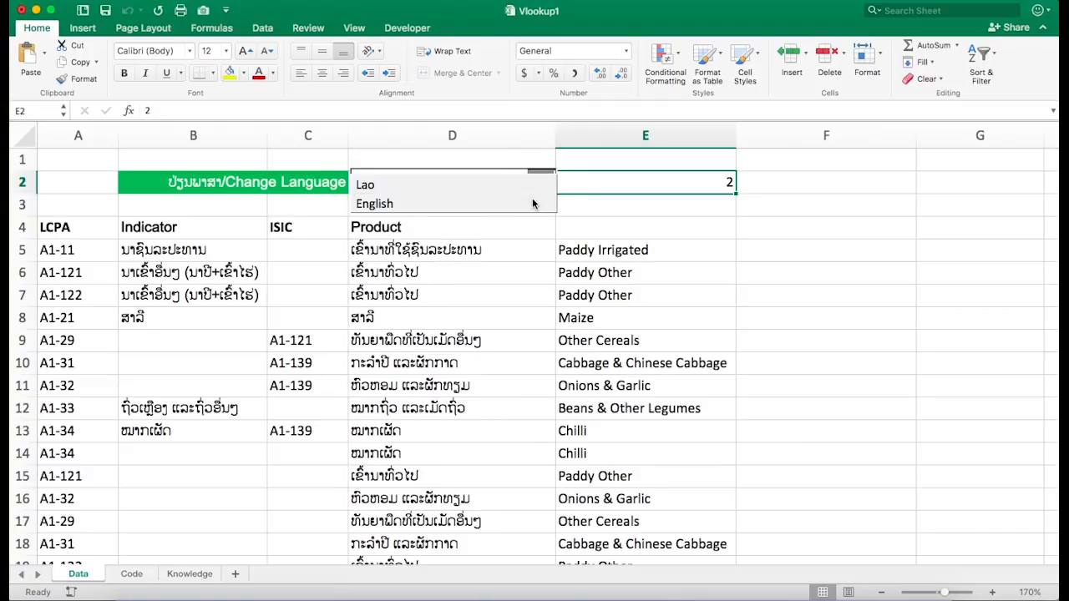
left_click(533, 204)
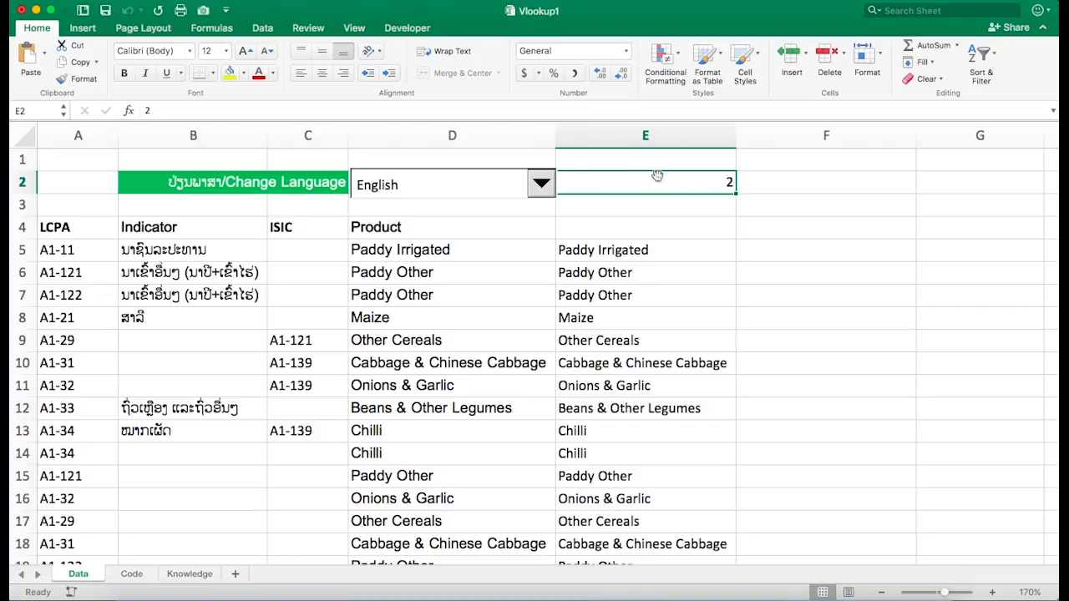
left_click(541, 183)
left_click(530, 172)
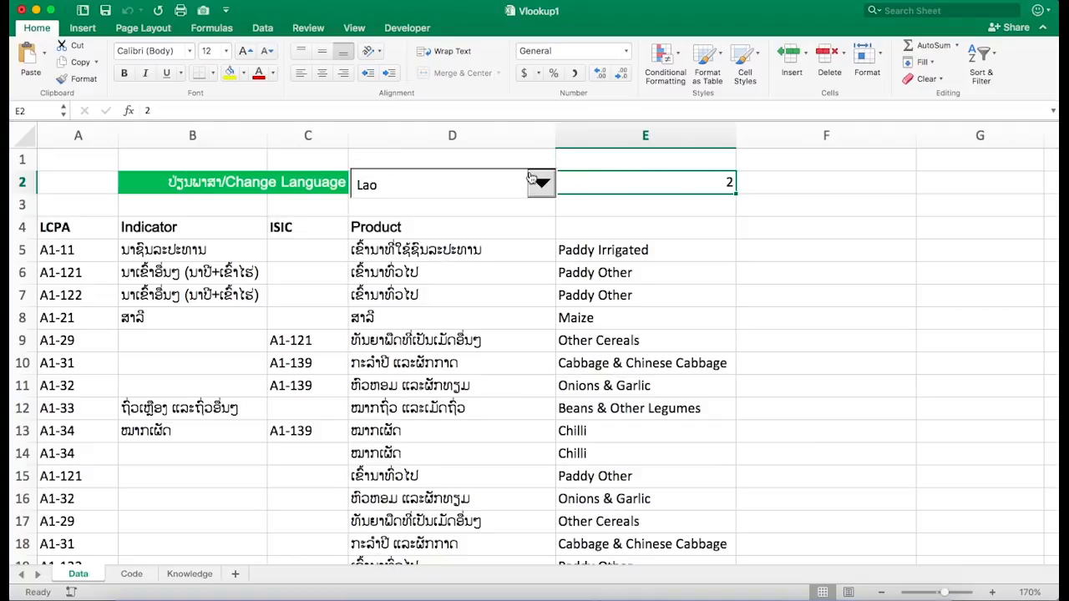
left_click(541, 182)
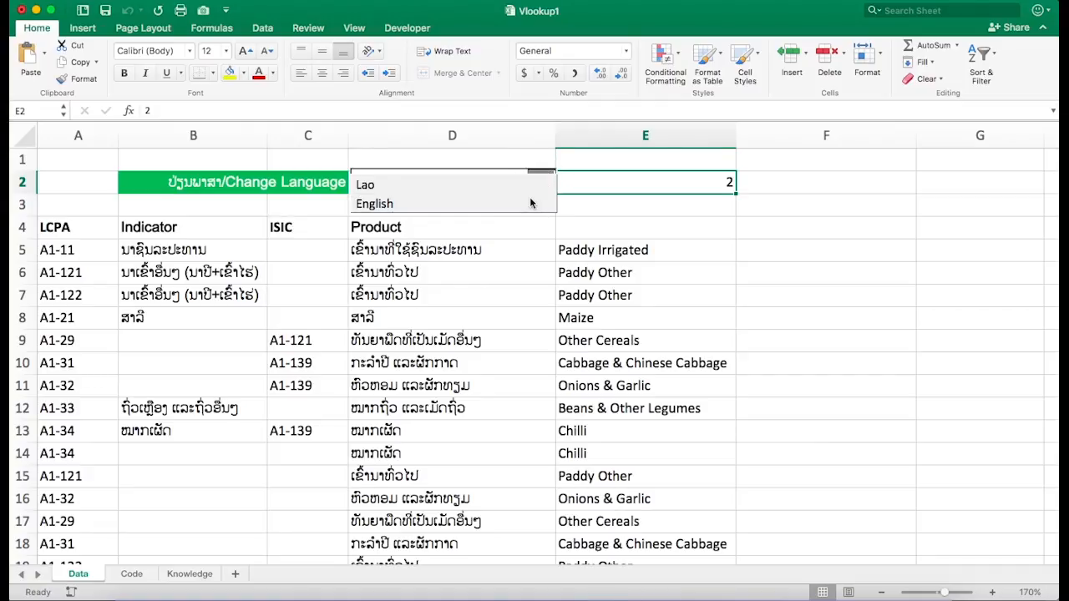
left_click(532, 203)
left_click(543, 183)
left_click(533, 167)
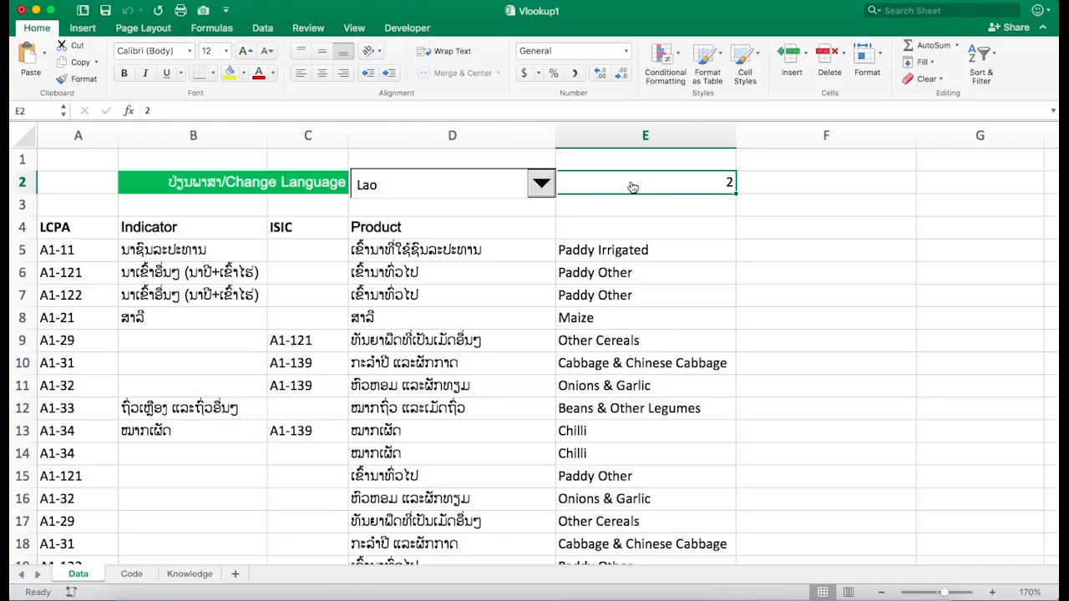
- Draw a Combo Box form control over cell F2
left_click(777, 184)
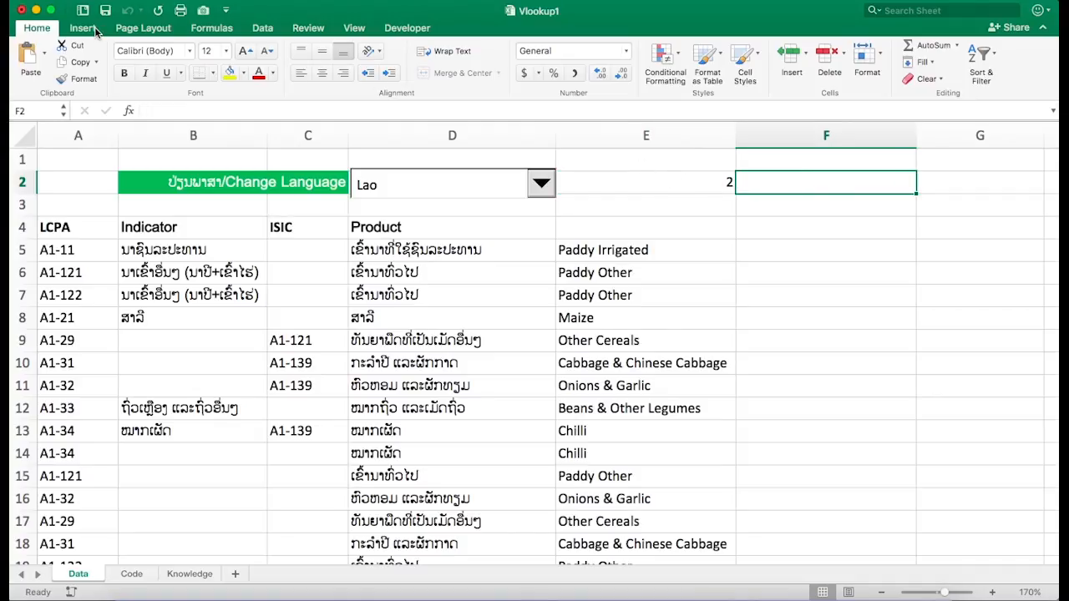
left_click(409, 28)
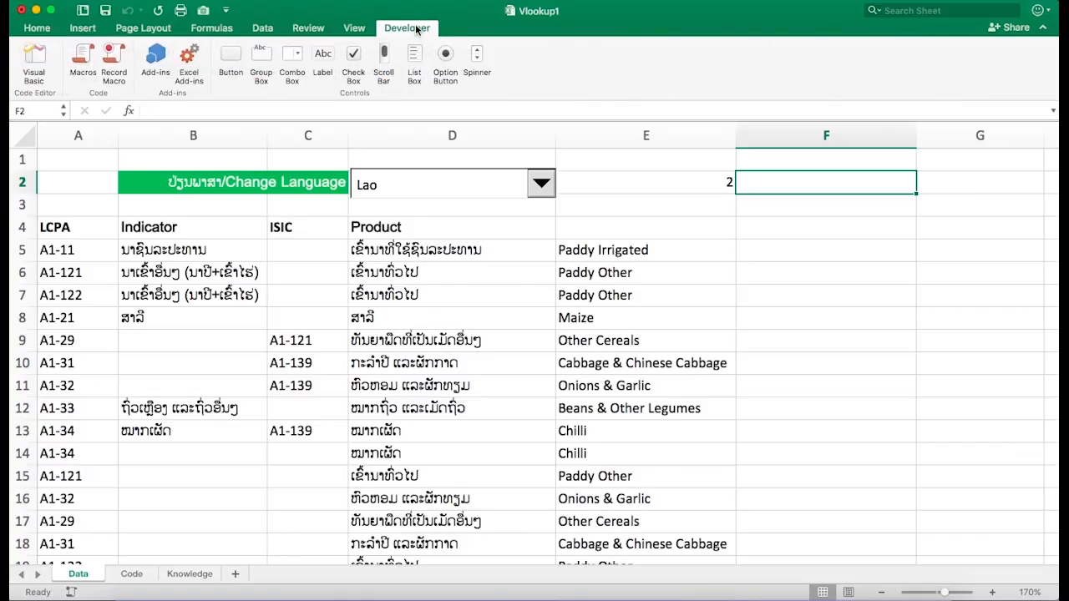
left_click(296, 57)
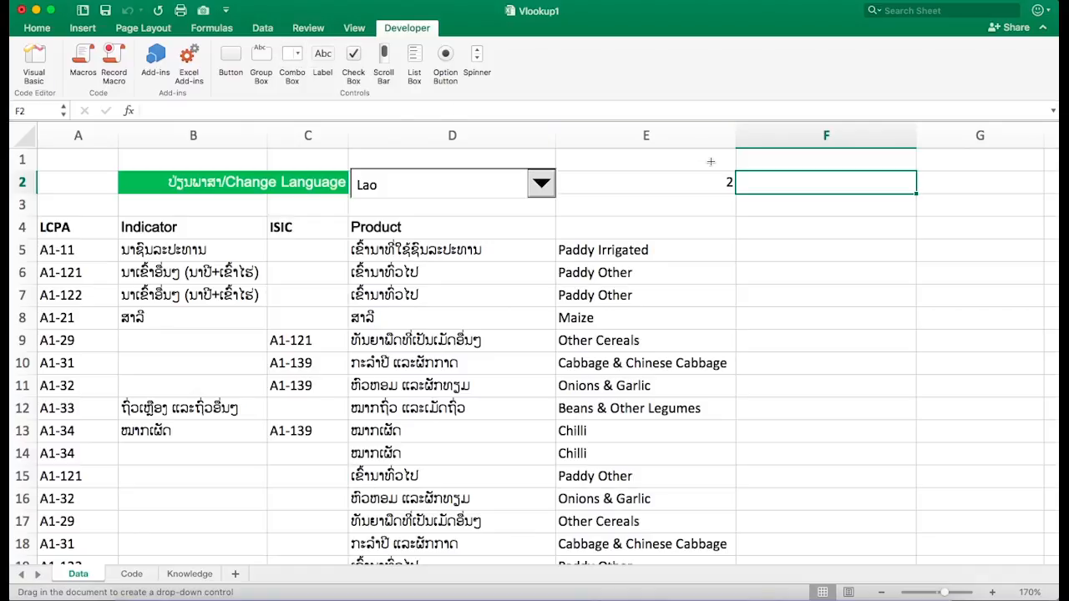
left_click_drag(736, 173, 916, 185)
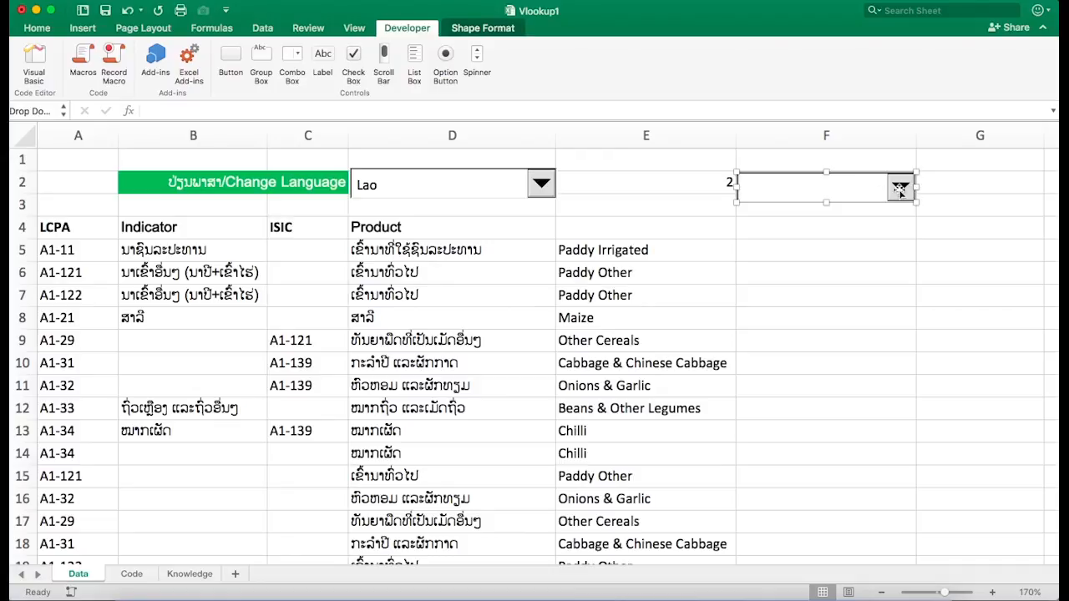
- Open the combo box's Format Control settings and set its input range to Code!$E$1:$E$2
right_click(899, 190)
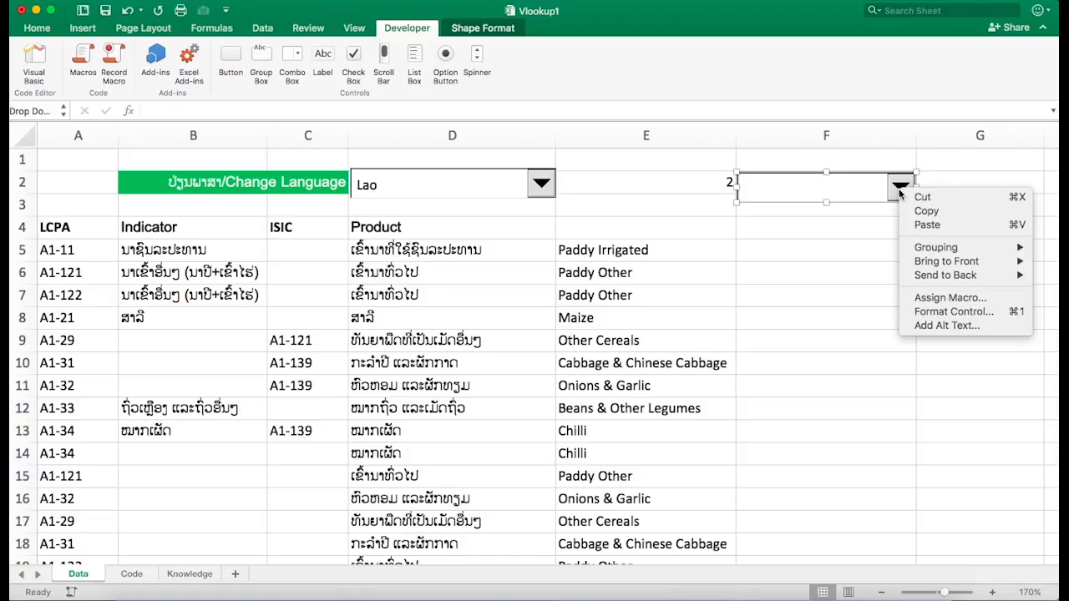
left_click(960, 316)
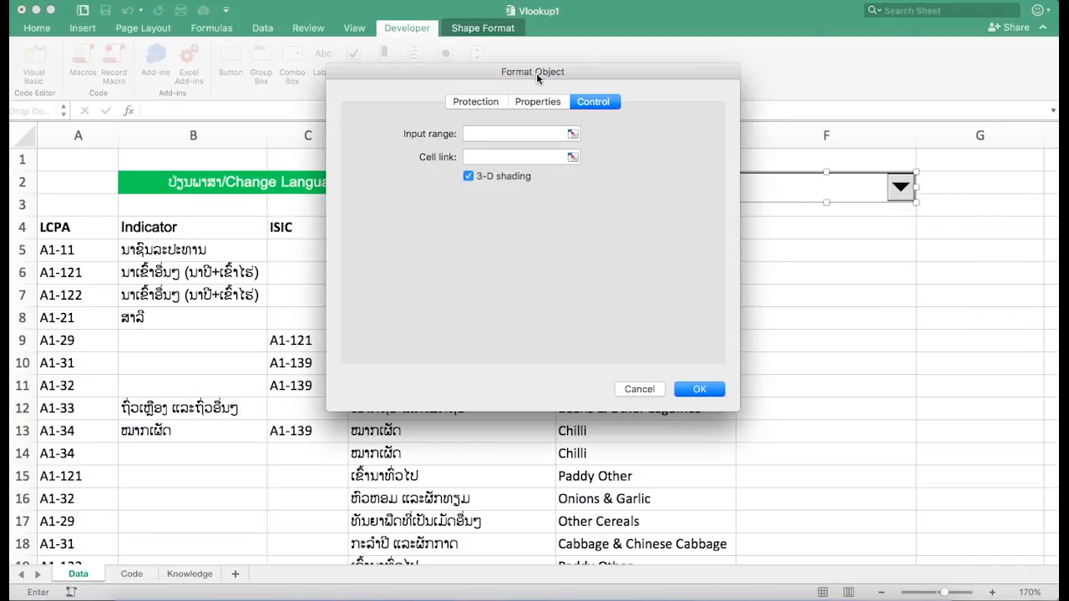
left_click_drag(537, 72, 766, 175)
left_click(717, 235)
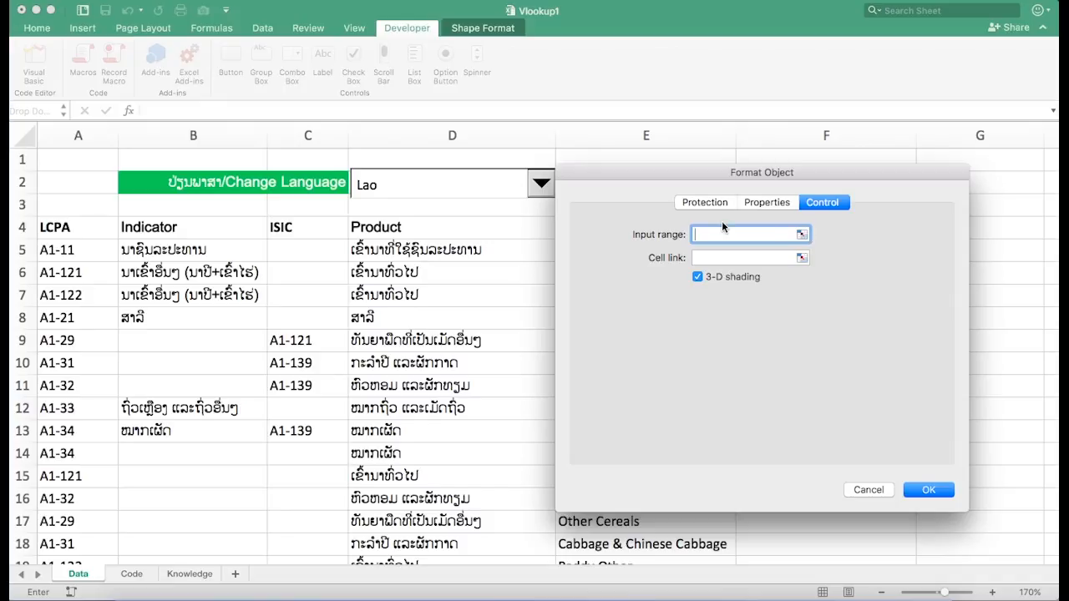
left_click(132, 574)
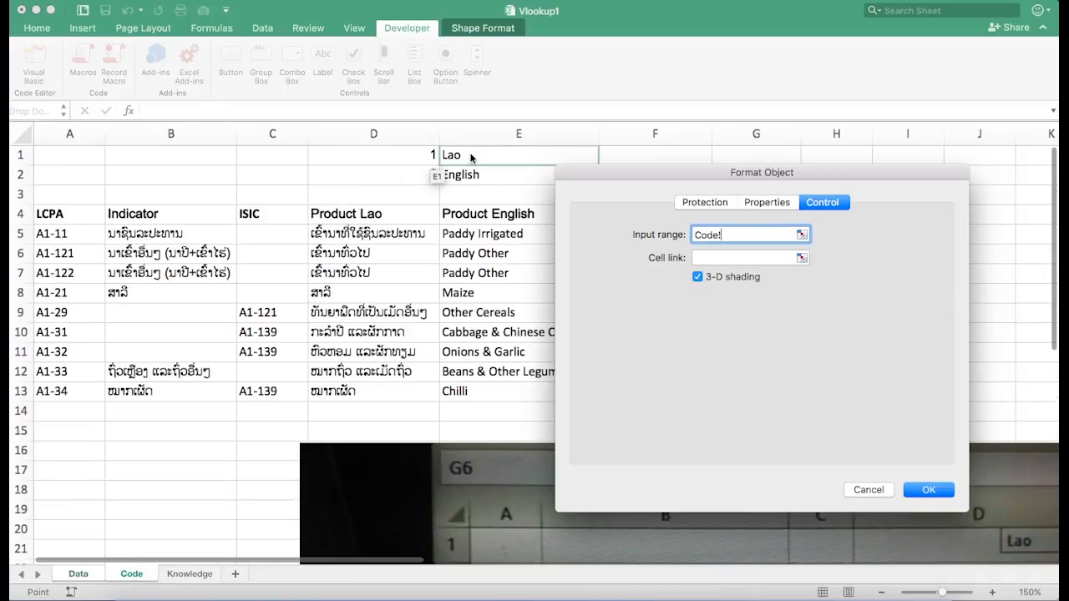
left_click_drag(472, 158, 473, 179)
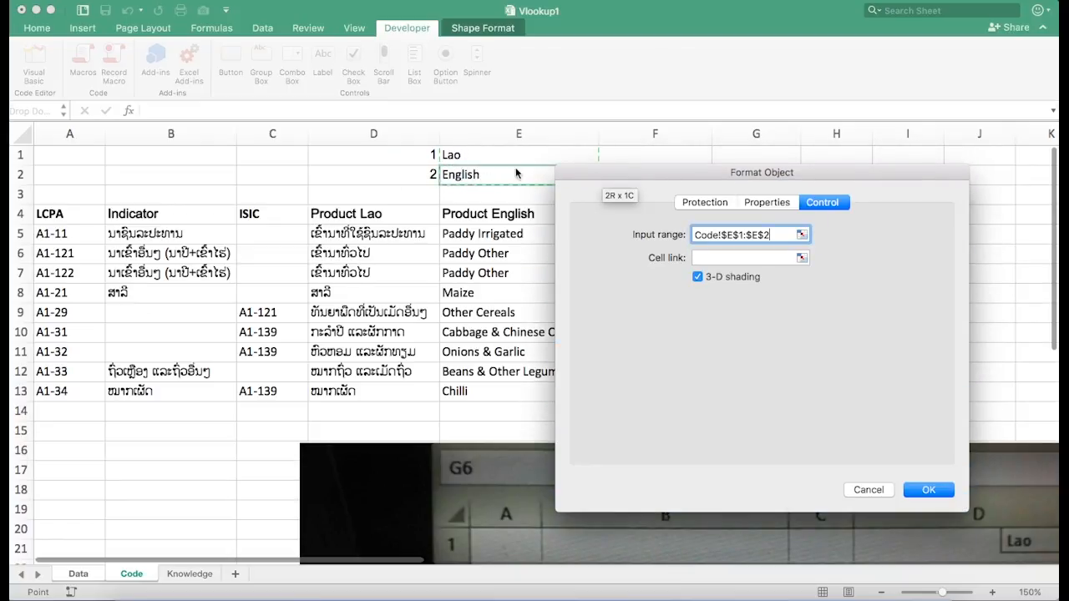
- Set the combo box's cell link to $E$2 and confirm the dialog
left_click(718, 259)
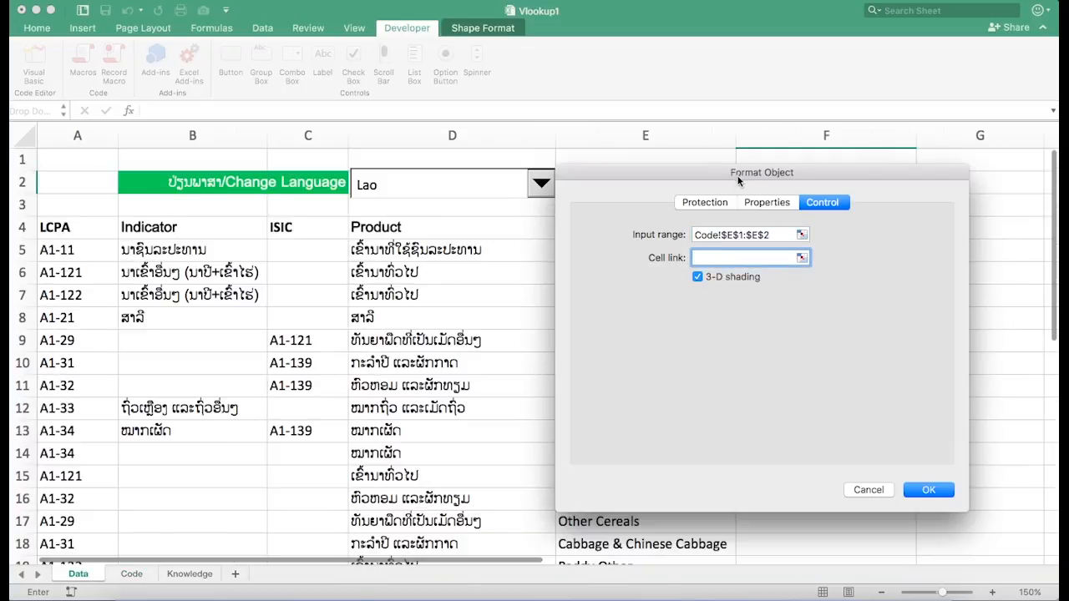
left_click_drag(738, 179, 856, 255)
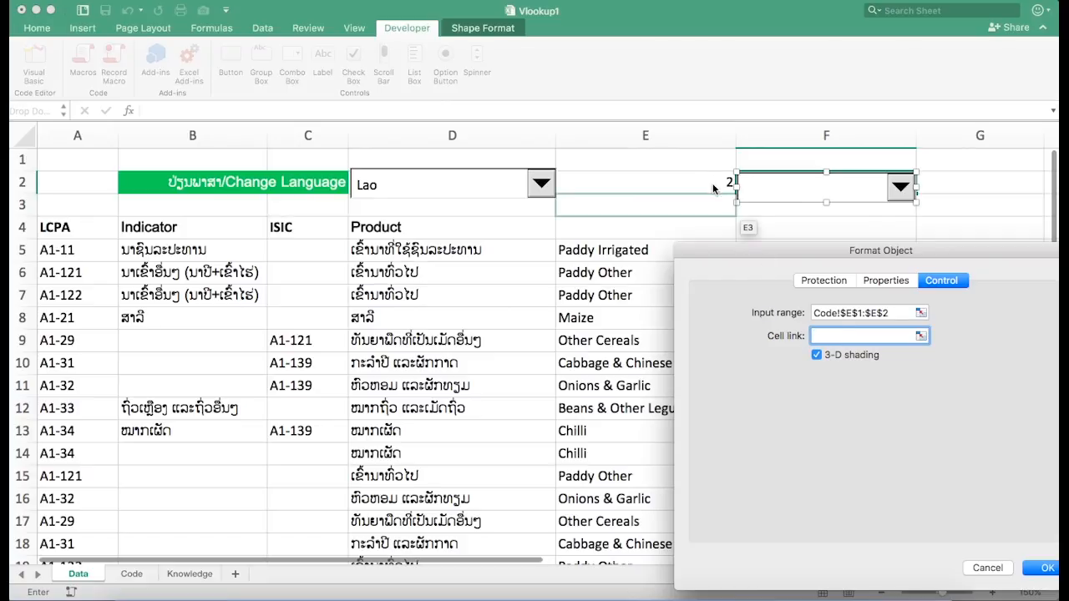
left_click_drag(719, 181, 678, 190)
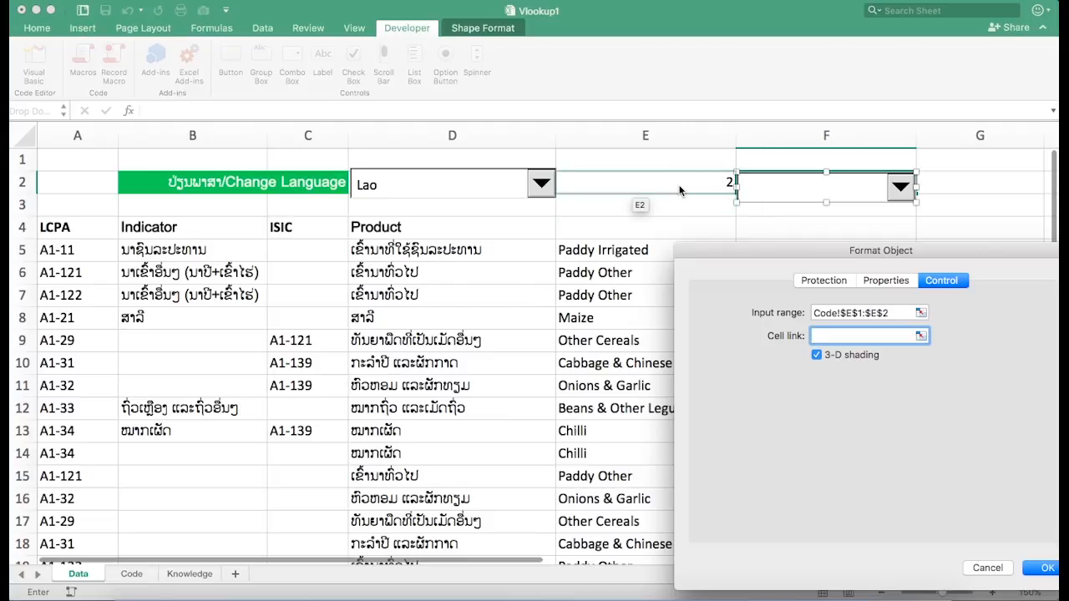
left_click(610, 250)
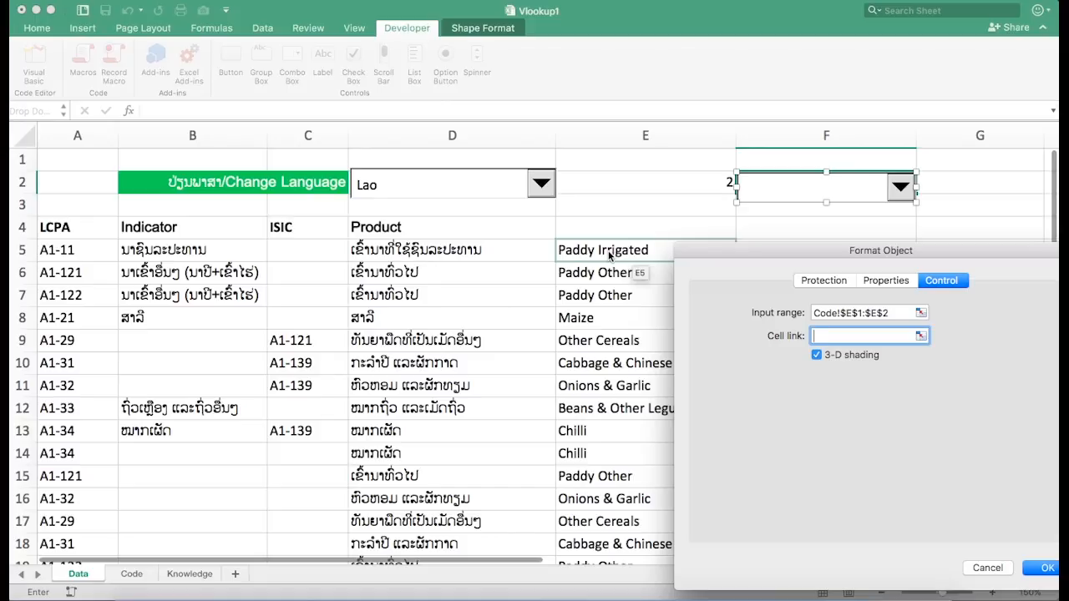
left_click(653, 182)
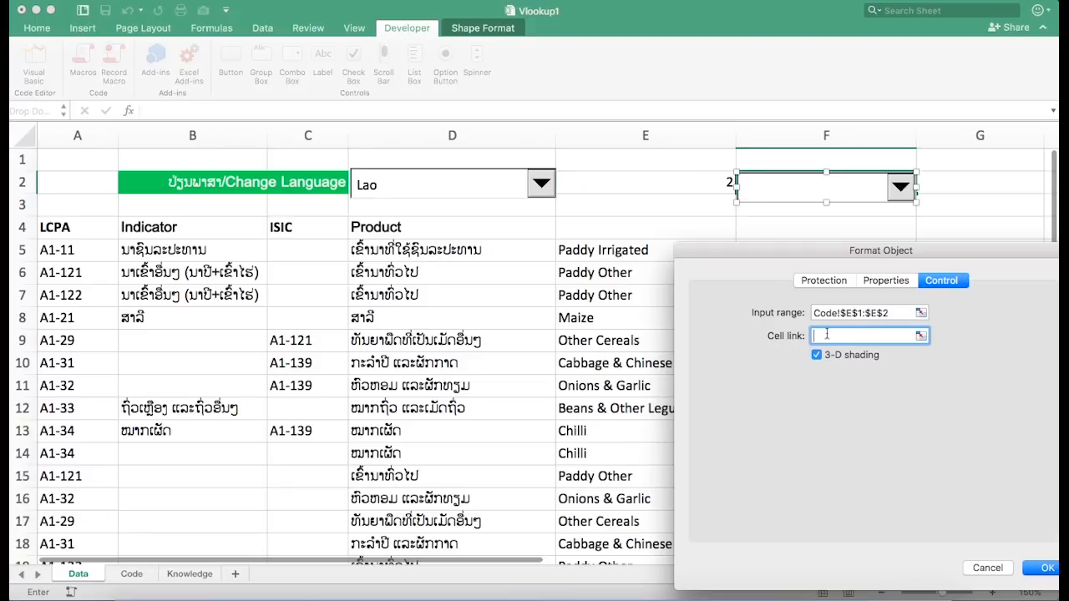
left_click(695, 186)
left_click(1048, 568)
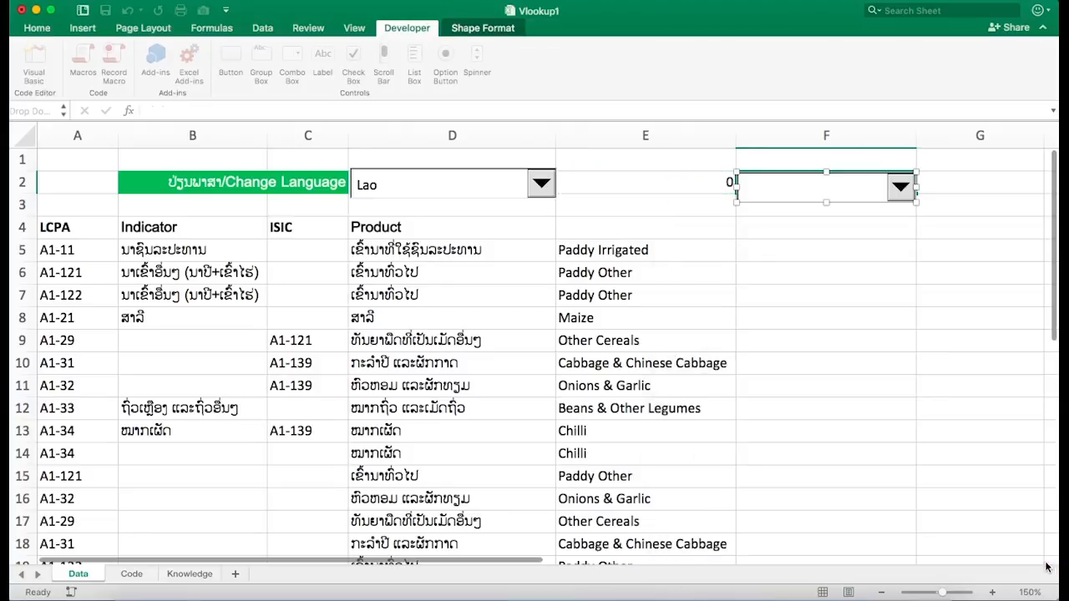
- Choose Lao and then English in the new combo box
left_click(873, 253)
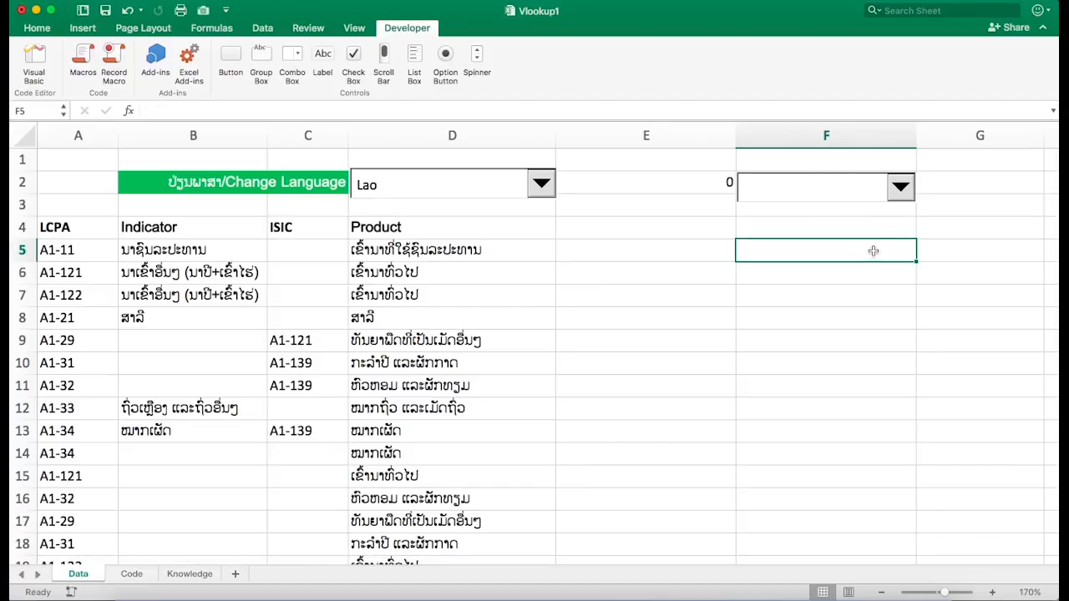
left_click(900, 189)
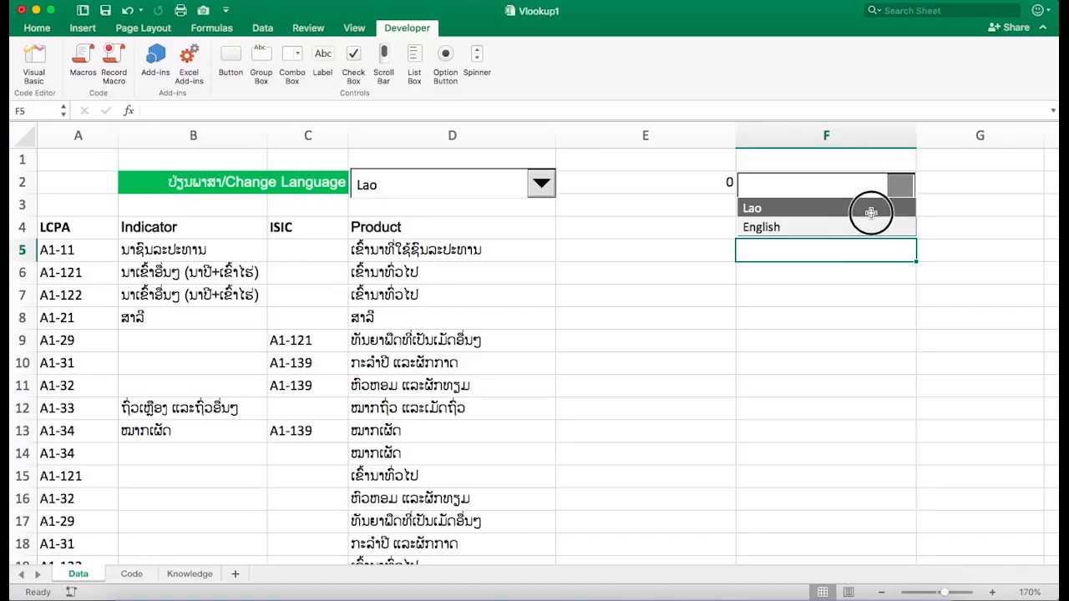
left_click(871, 214)
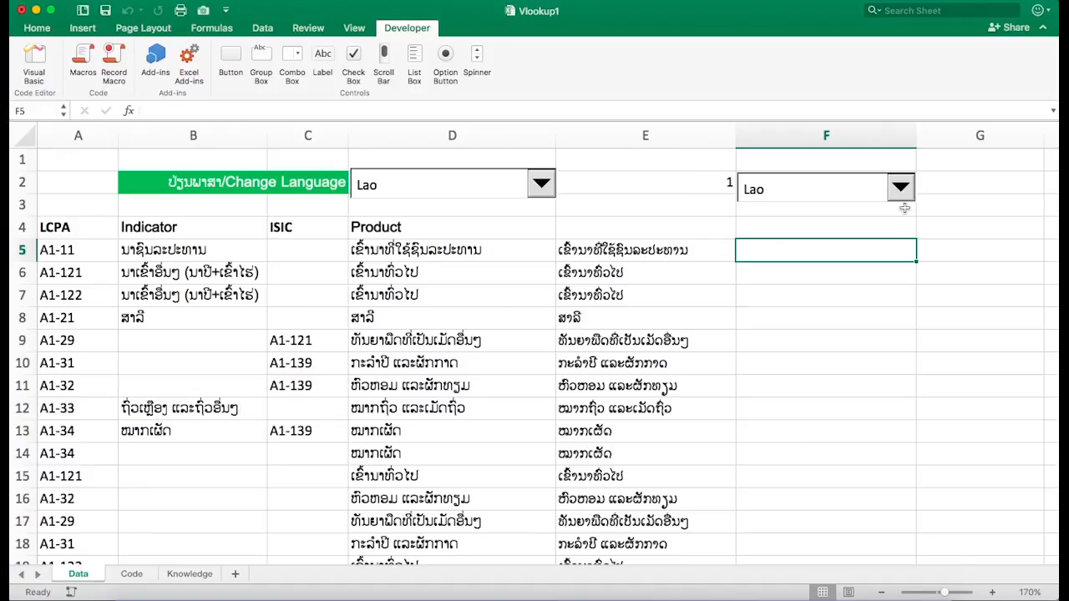
left_click_drag(903, 191, 891, 204)
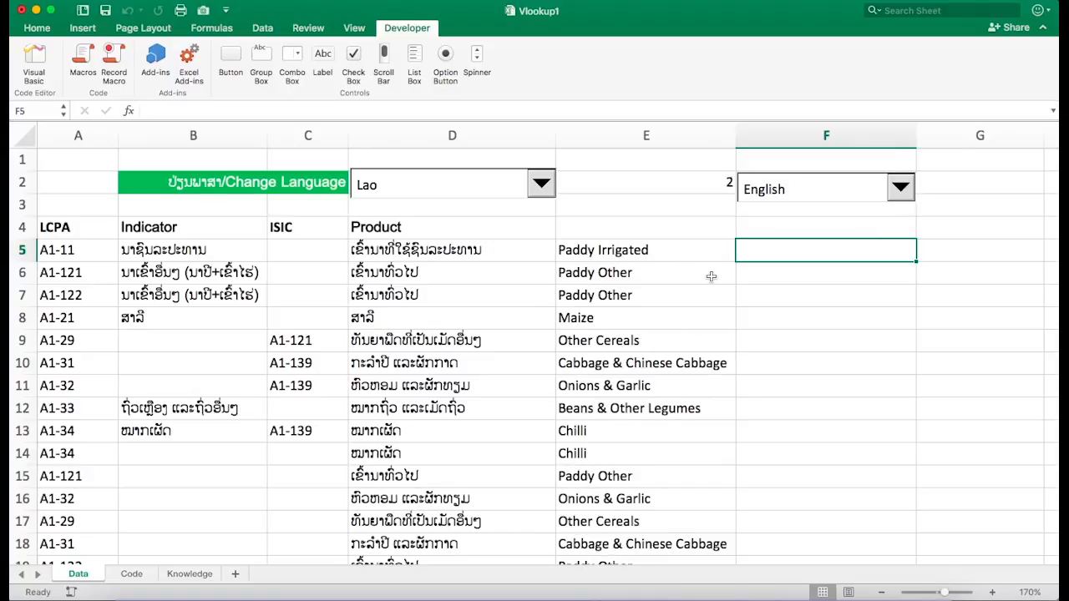
scroll(711, 277, "down", 5)
scroll(711, 276, "up", 4)
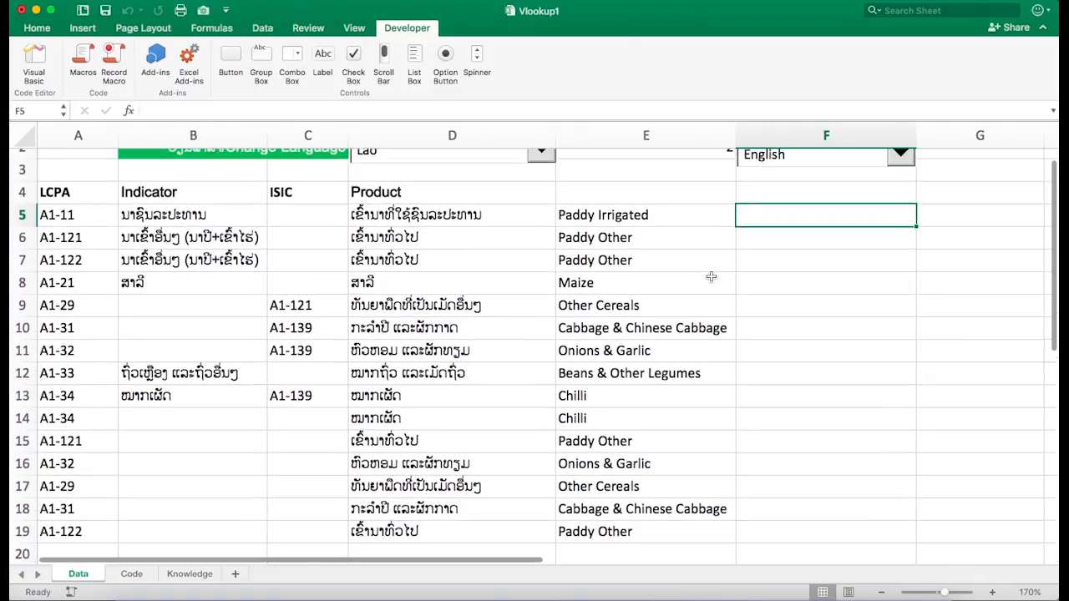
- Test the F2 combo box by switching it to Lao and back to English
scroll(711, 277, "up", 2)
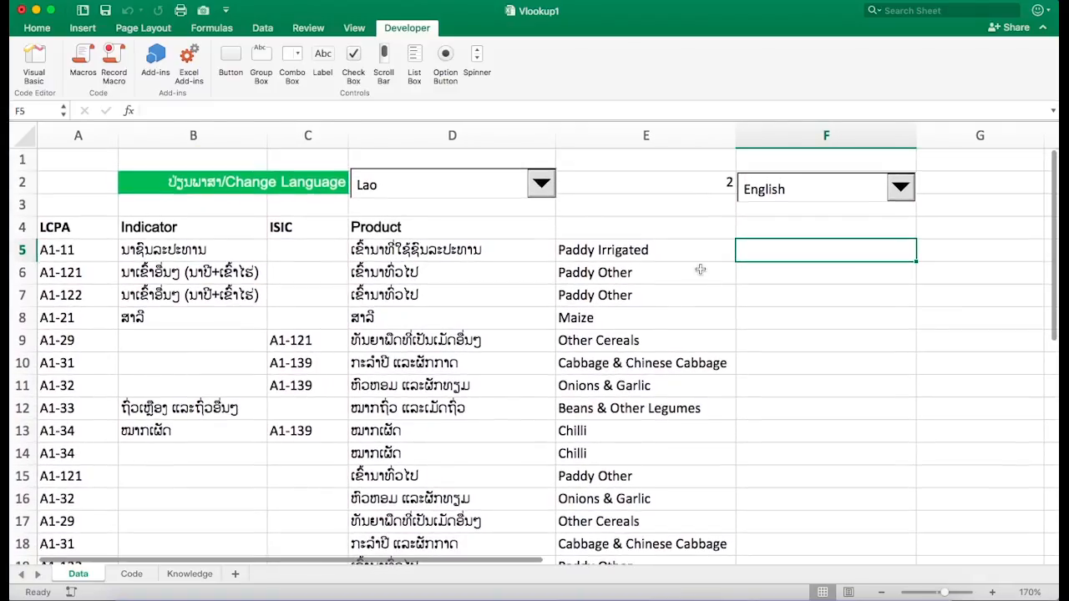
left_click(902, 194)
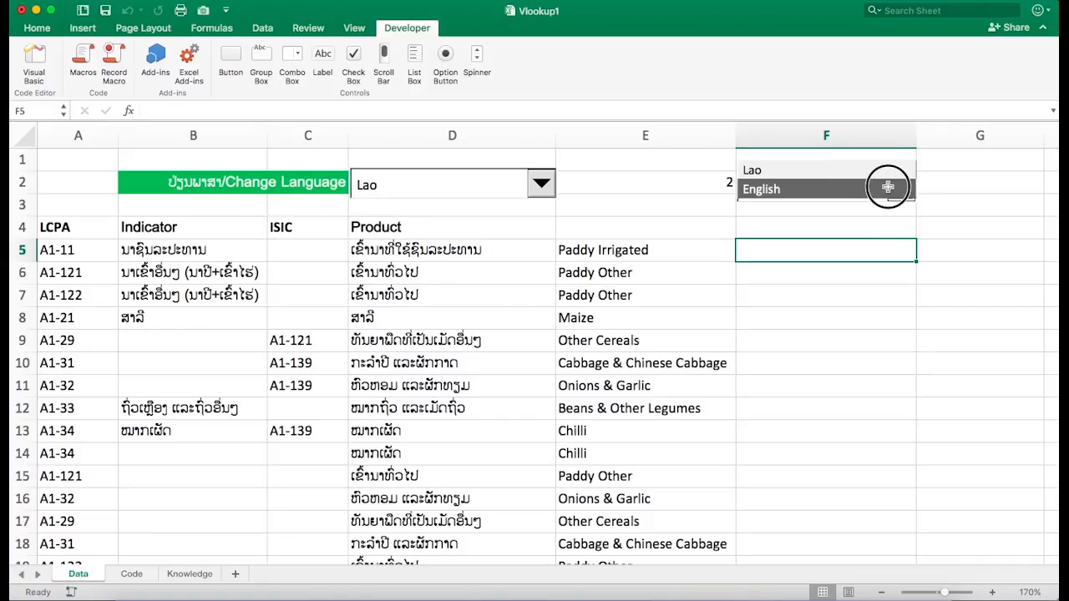
left_click(879, 172)
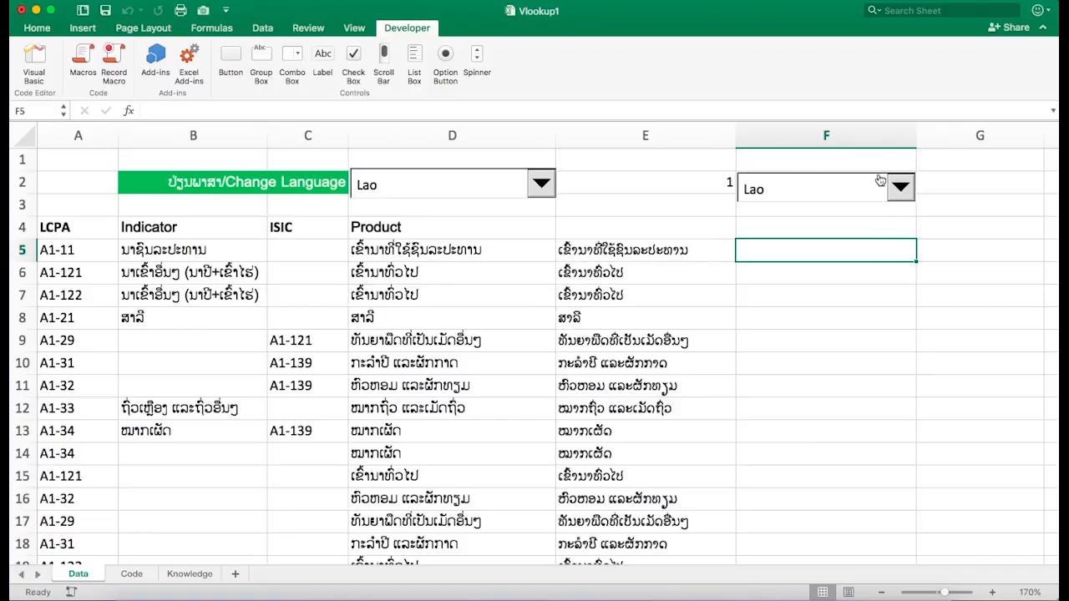
left_click(899, 189)
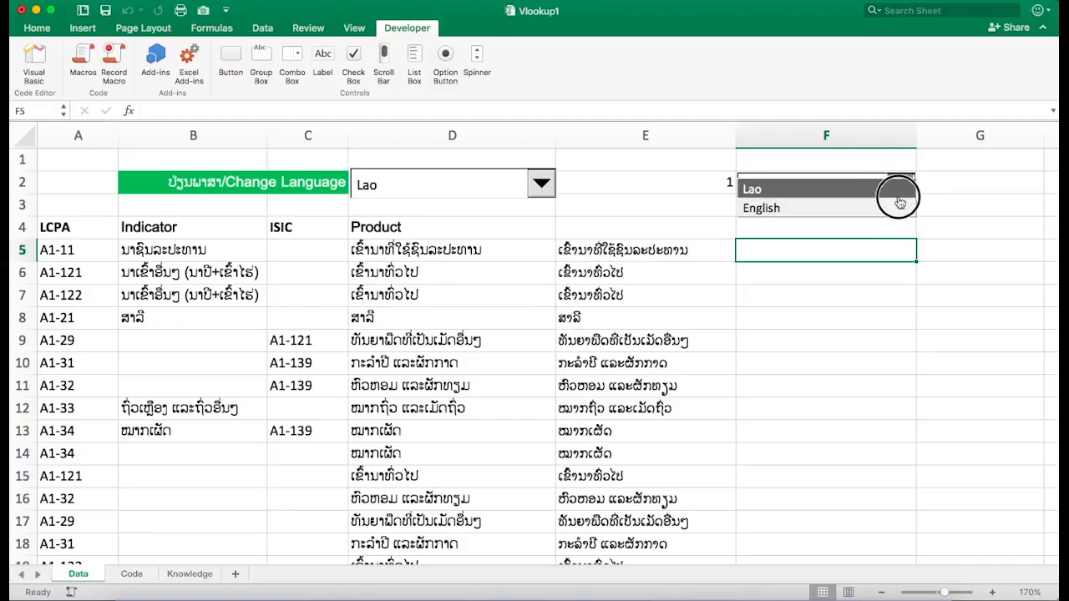
left_click(899, 207)
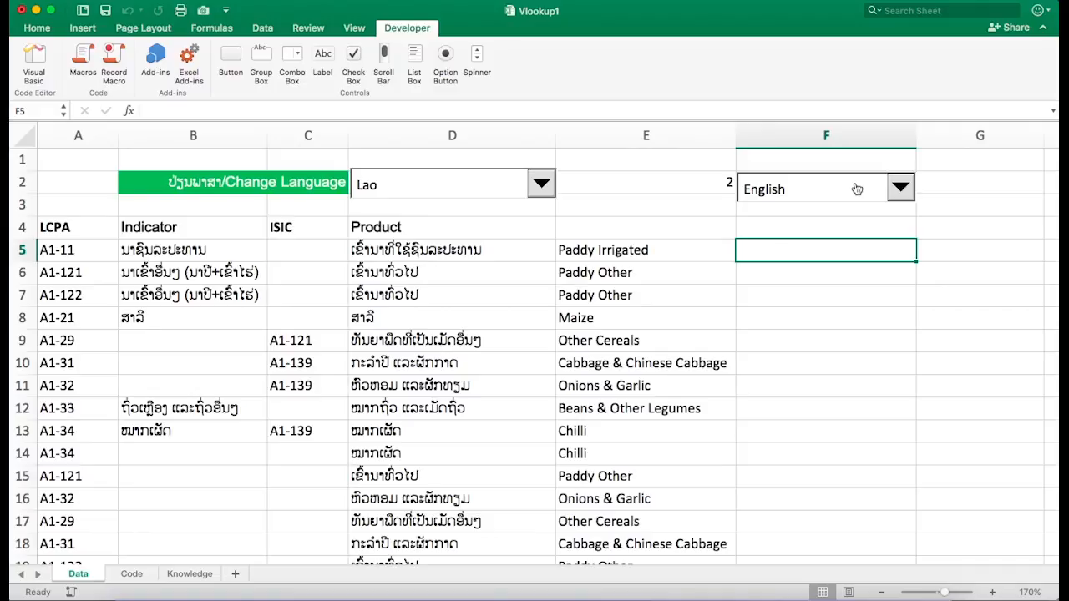
- Select the language combo box and move it from F2 over cell E2
right_click(855, 187)
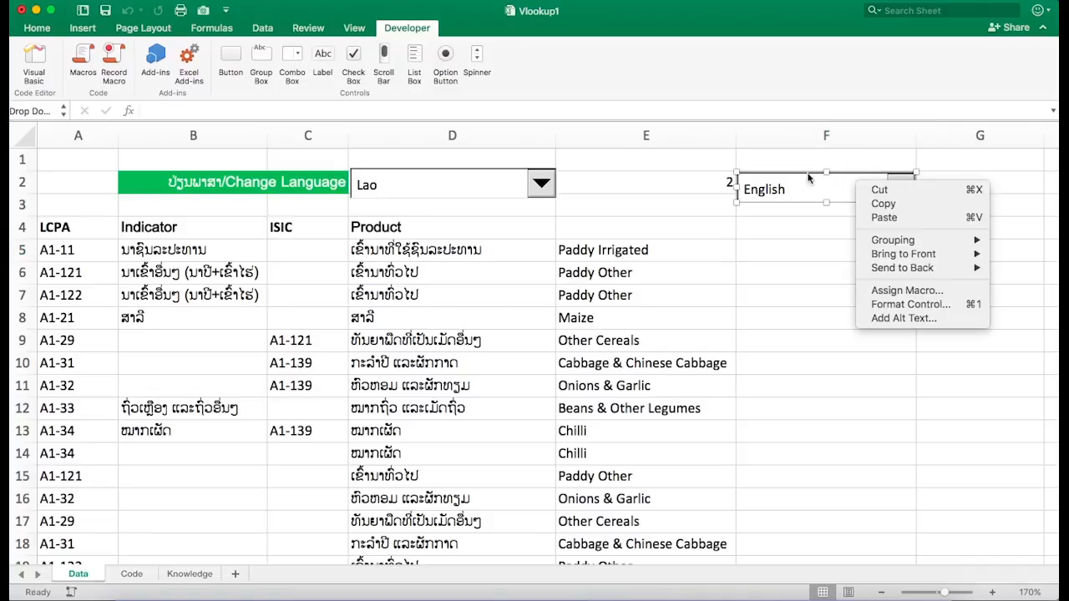
left_click(775, 178)
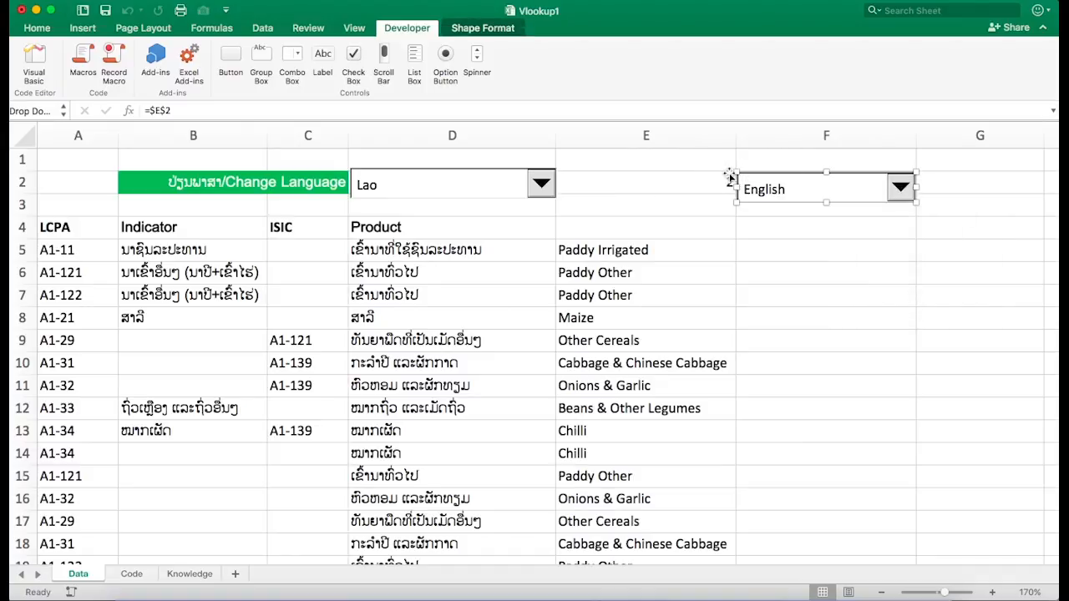
left_click_drag(751, 173, 575, 170)
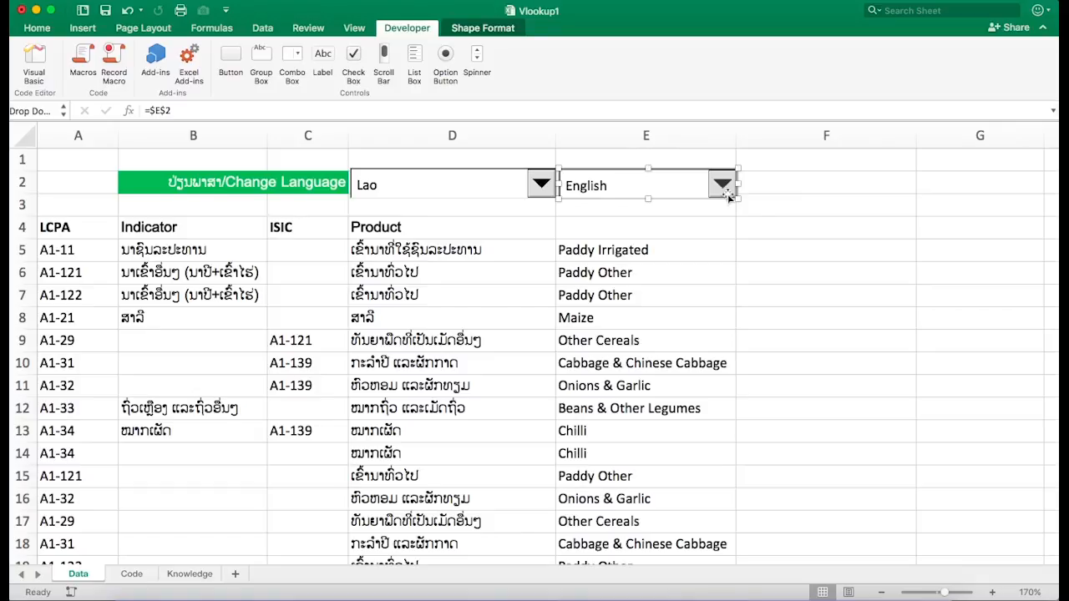
- Test the moved combo box by switching between Lao and English while checking the product formulas
left_click(767, 182)
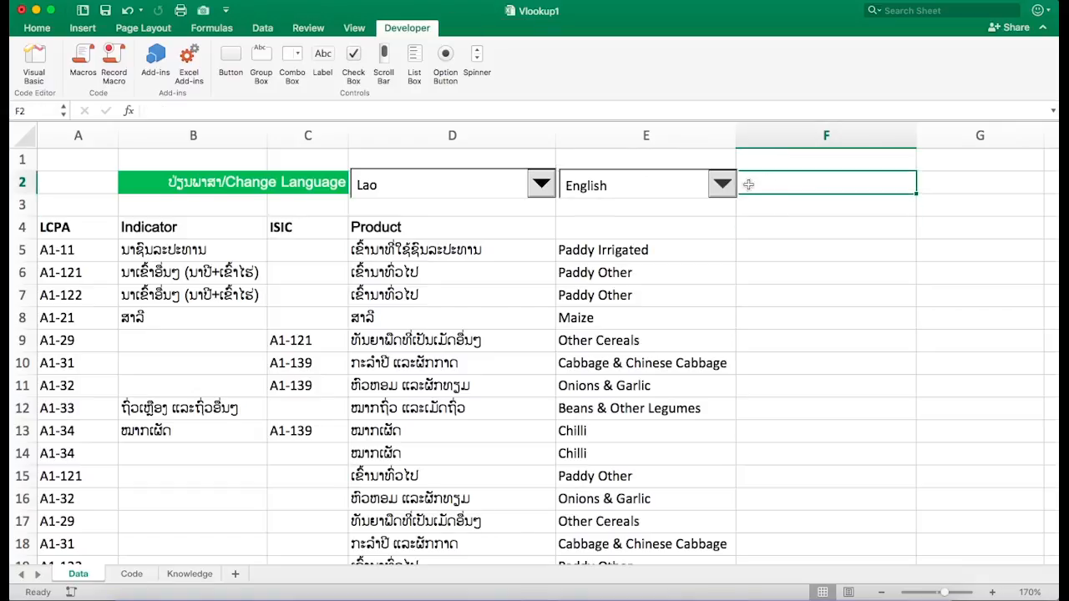
left_click(724, 186)
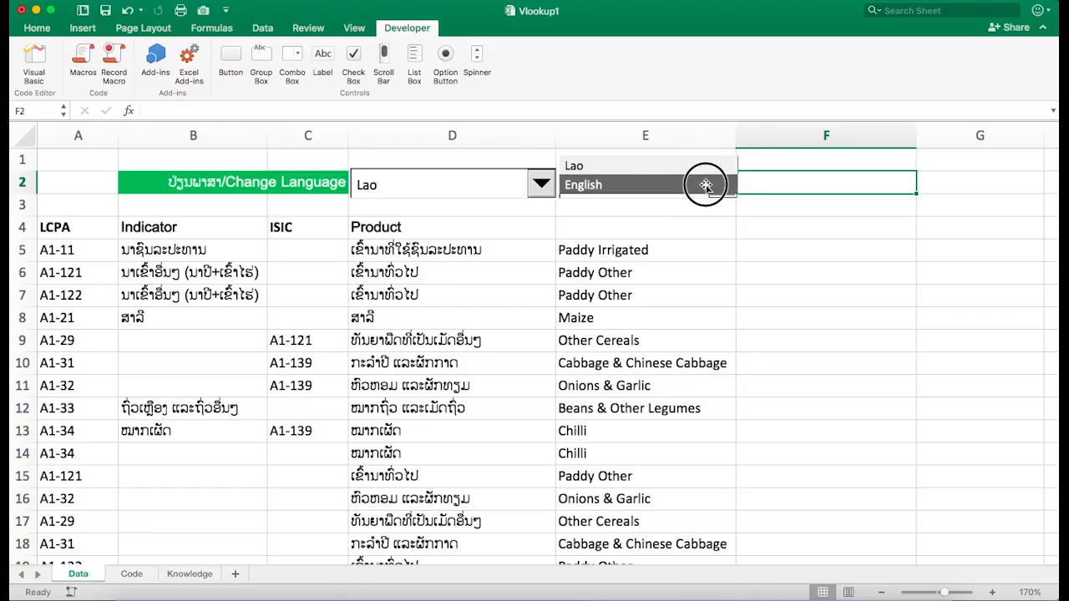
left_click(711, 185)
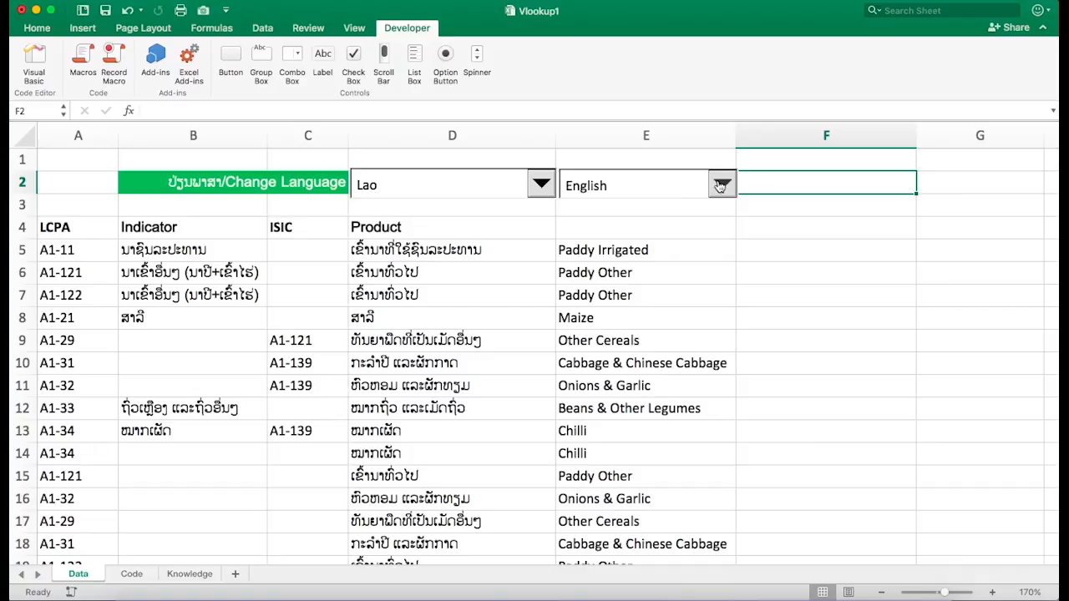
left_click(722, 186)
left_click(705, 163)
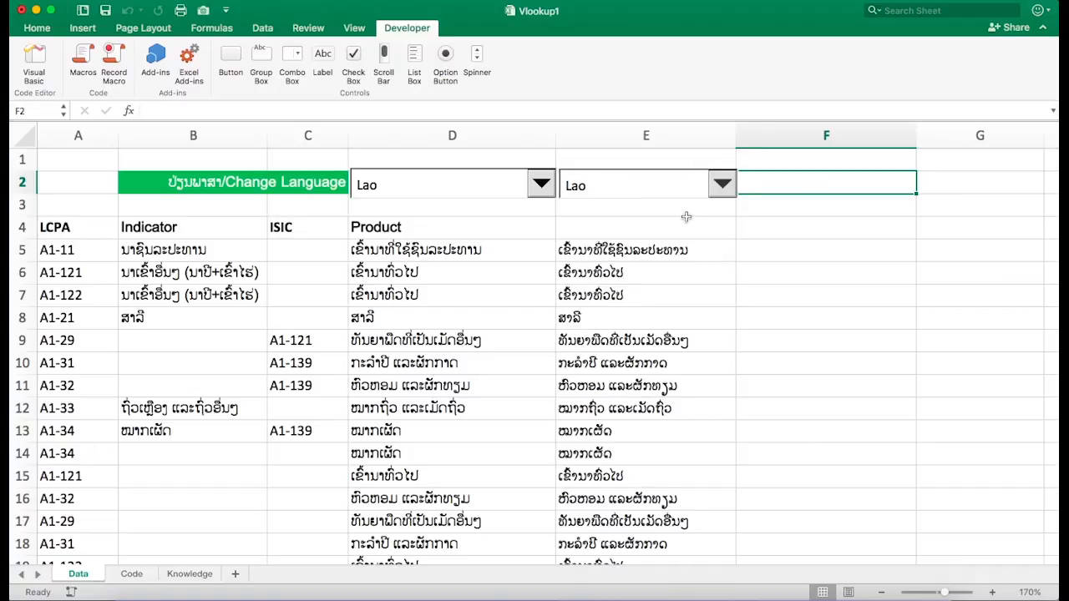
left_click(718, 183)
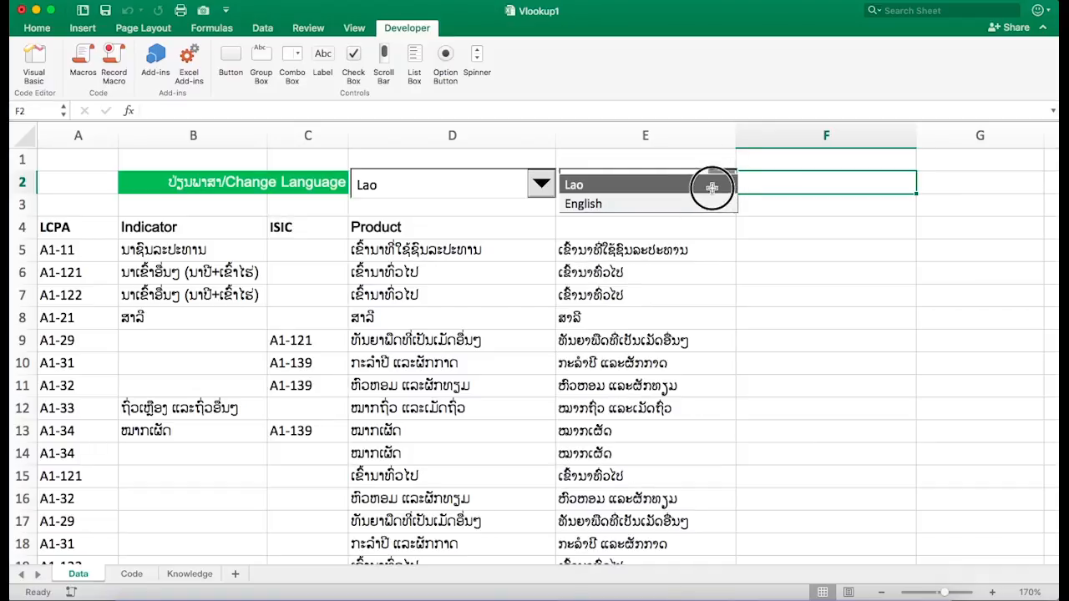
left_click(710, 183)
left_click(721, 183)
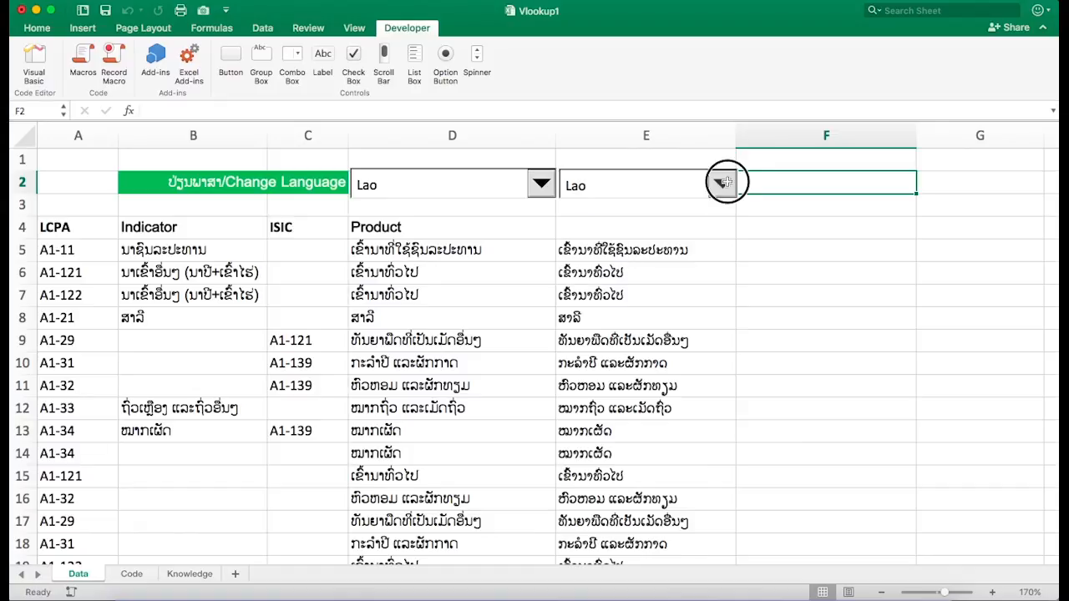
left_click(713, 201)
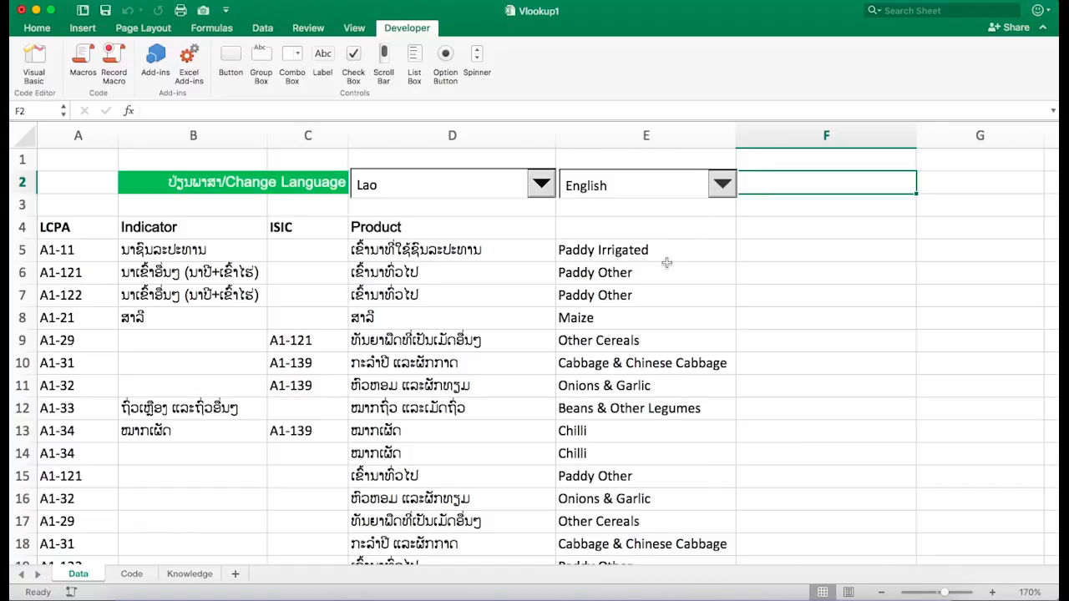
left_click(667, 264)
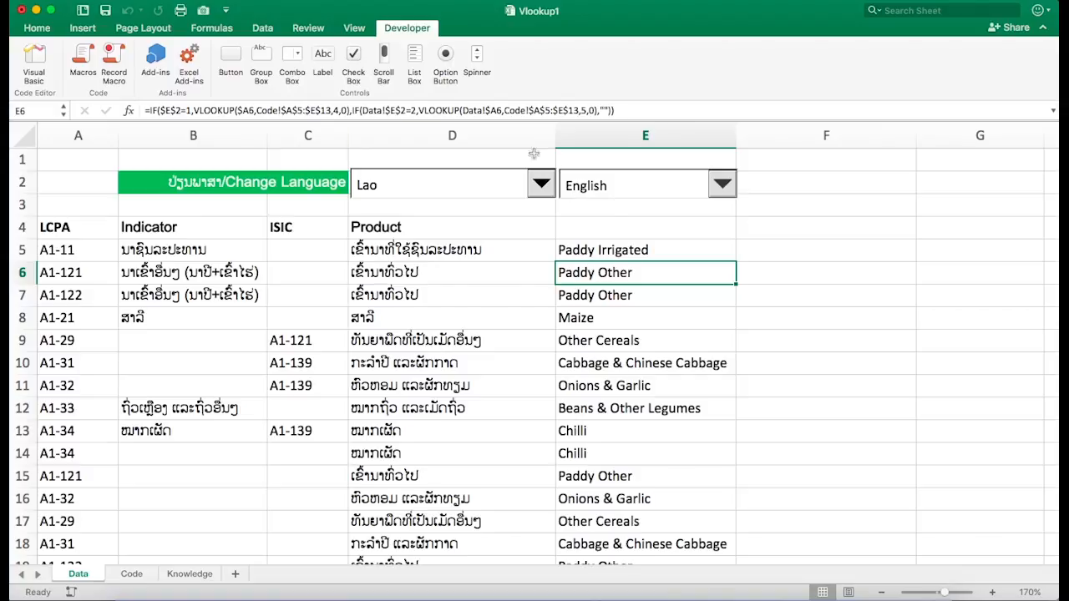
left_click(725, 187)
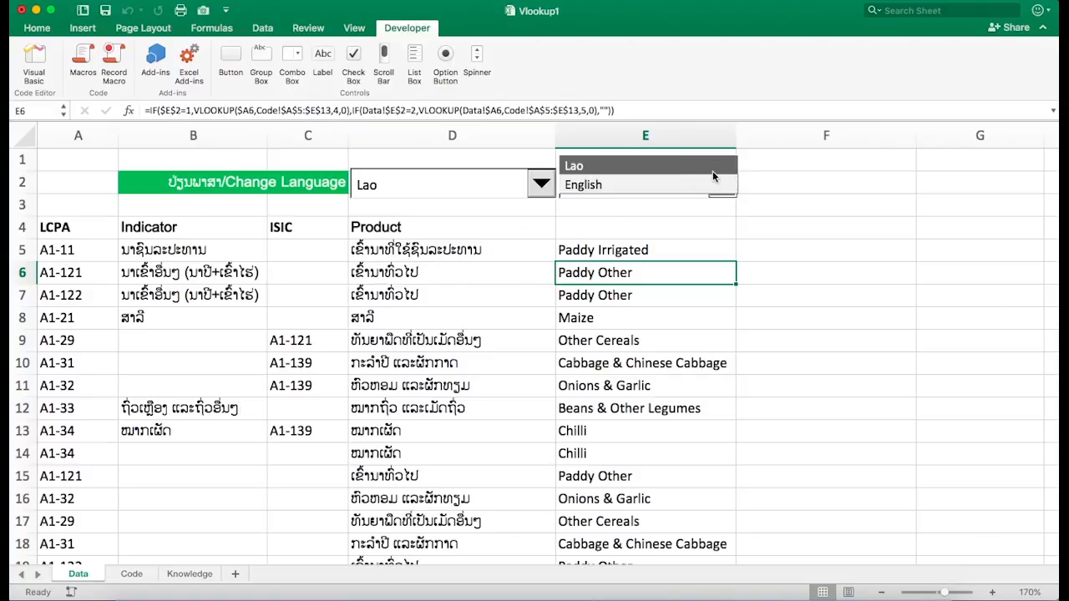
left_click(713, 169)
left_click(724, 183)
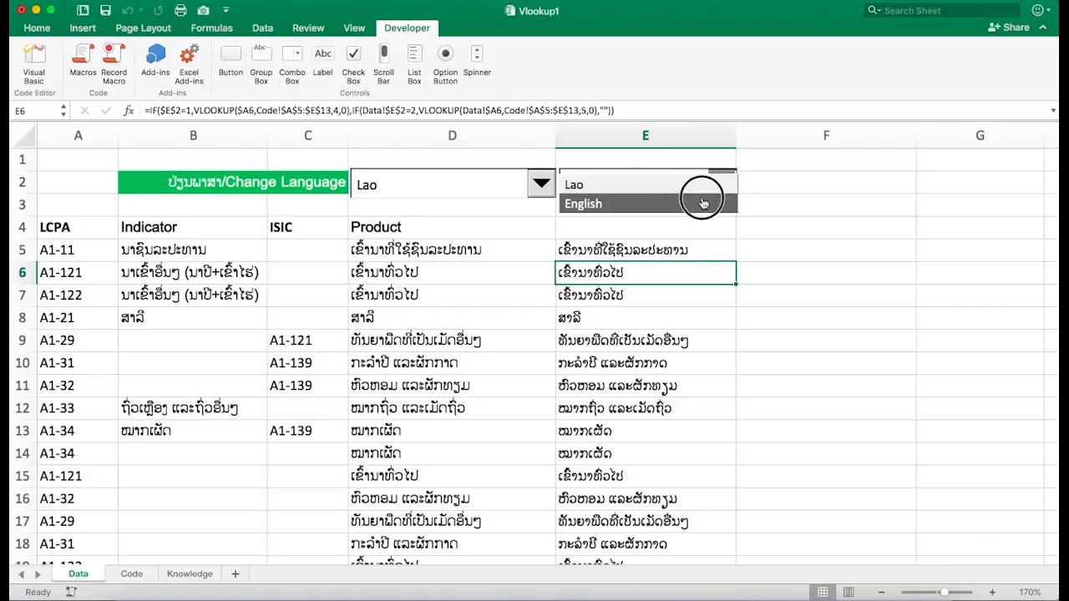
left_click(709, 204)
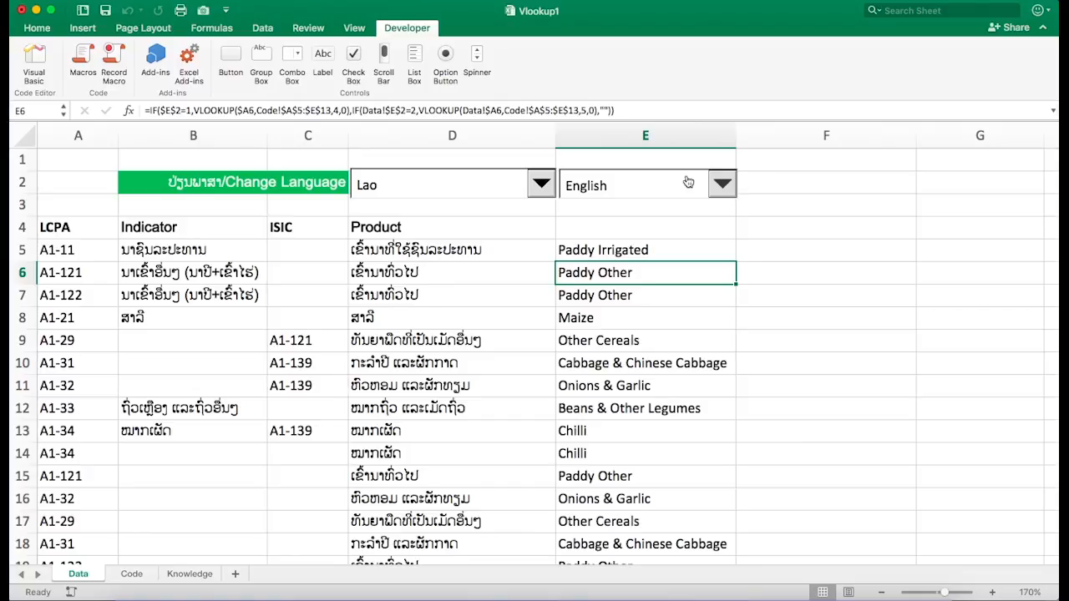
- Copy the code A1-33 from A12 into A20
scroll(585, 342, "down", 5)
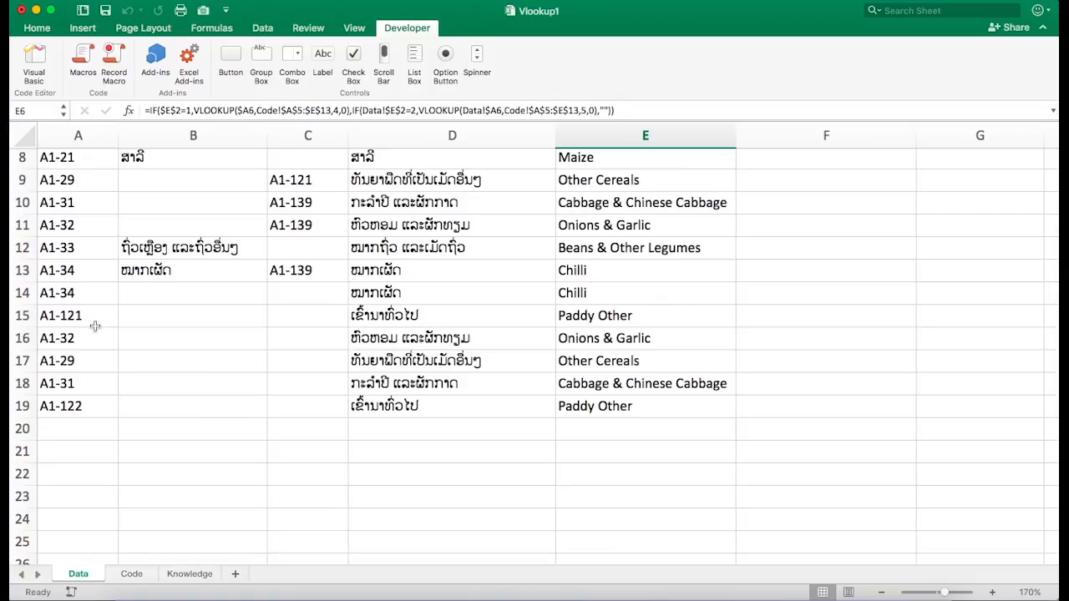
left_click(72, 251)
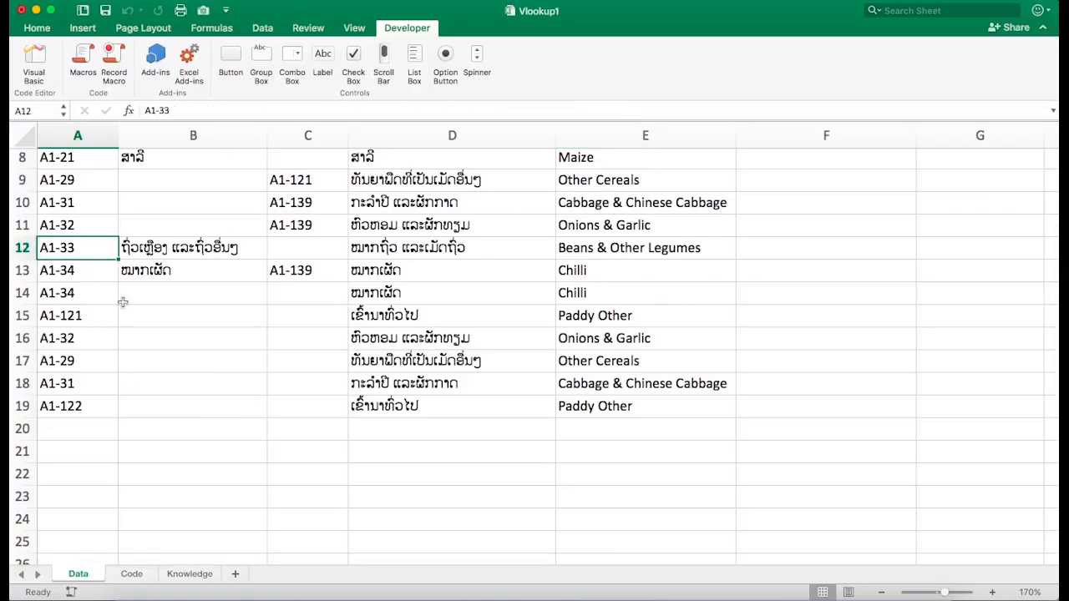
key("super+c")
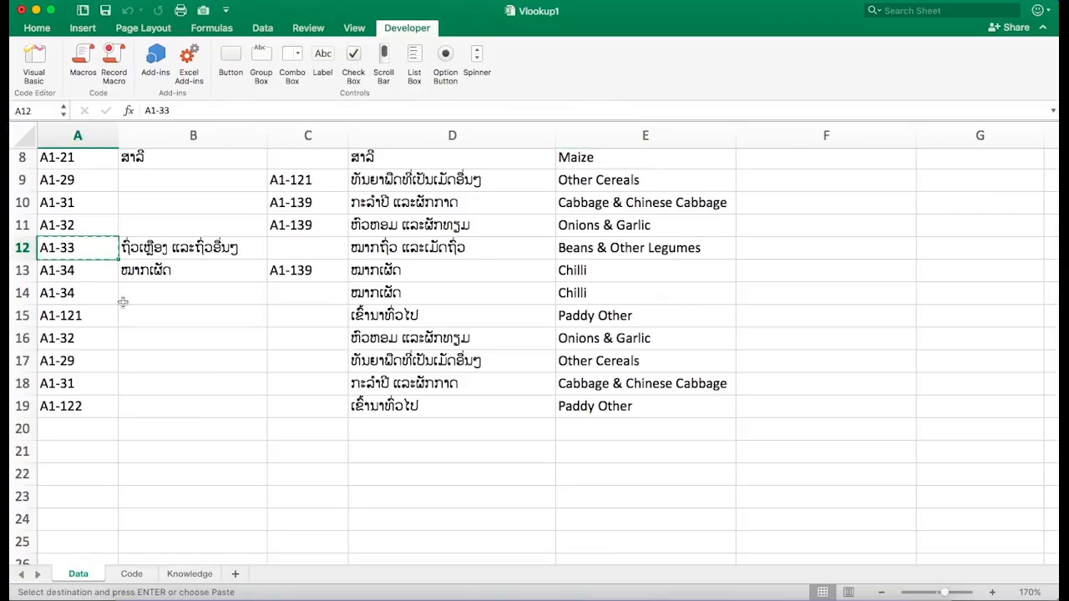
left_click(84, 431)
key("Return")
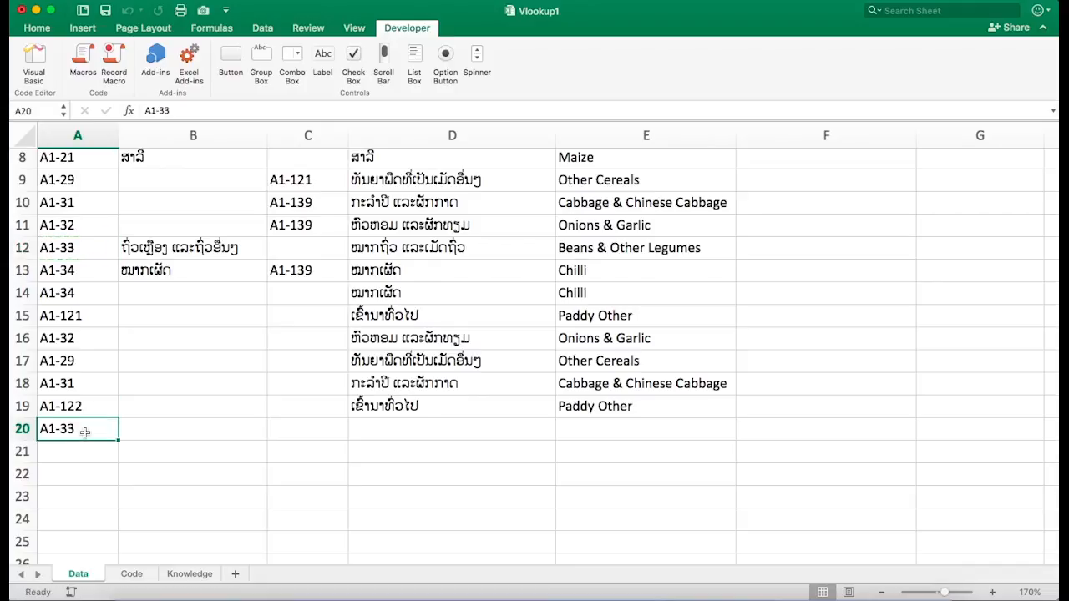
- Fill the product formula from E19 down into E20
left_click(646, 408)
left_click_drag(736, 417, 723, 439)
left_click(663, 427)
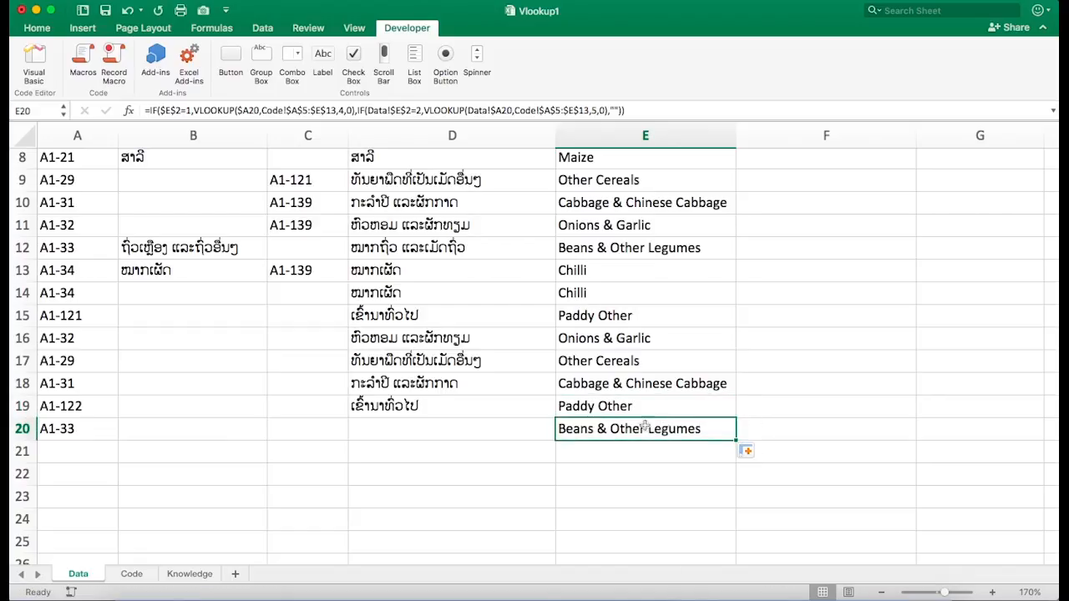
- Check the code list on the Code sheet and return to the Data sheet
scroll(654, 421, "up", 2)
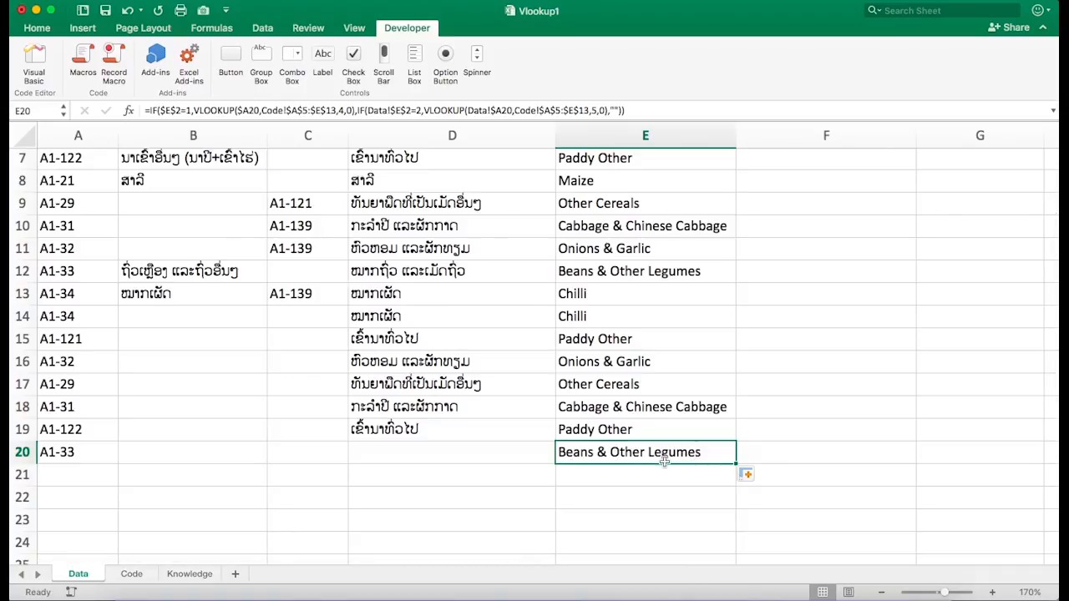
left_click(132, 577)
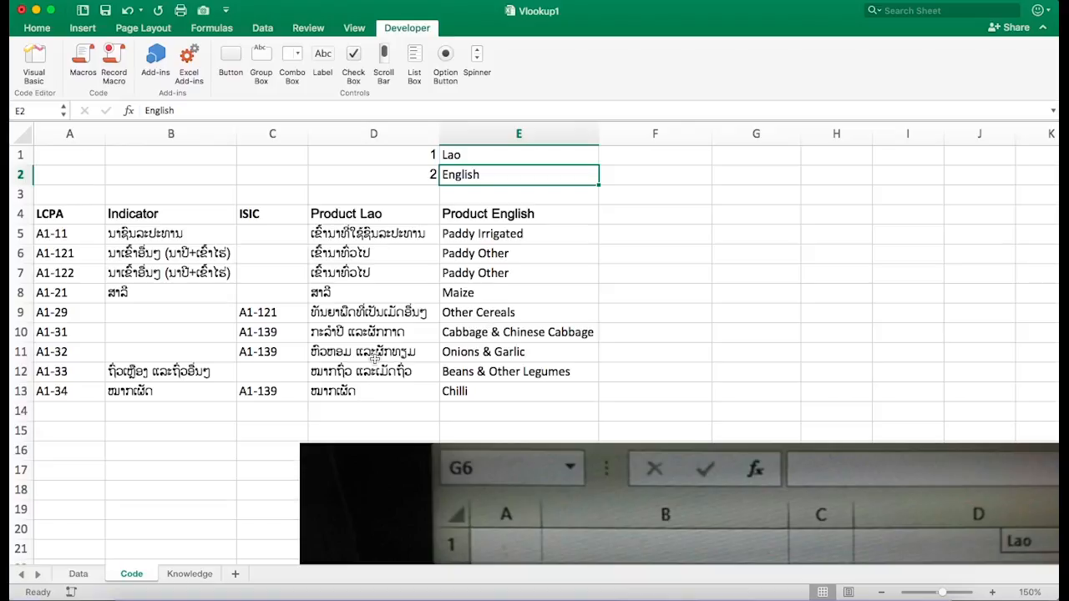
left_click(78, 574)
- Set the language combo box in E2 to Lao
scroll(656, 392, "up", 3)
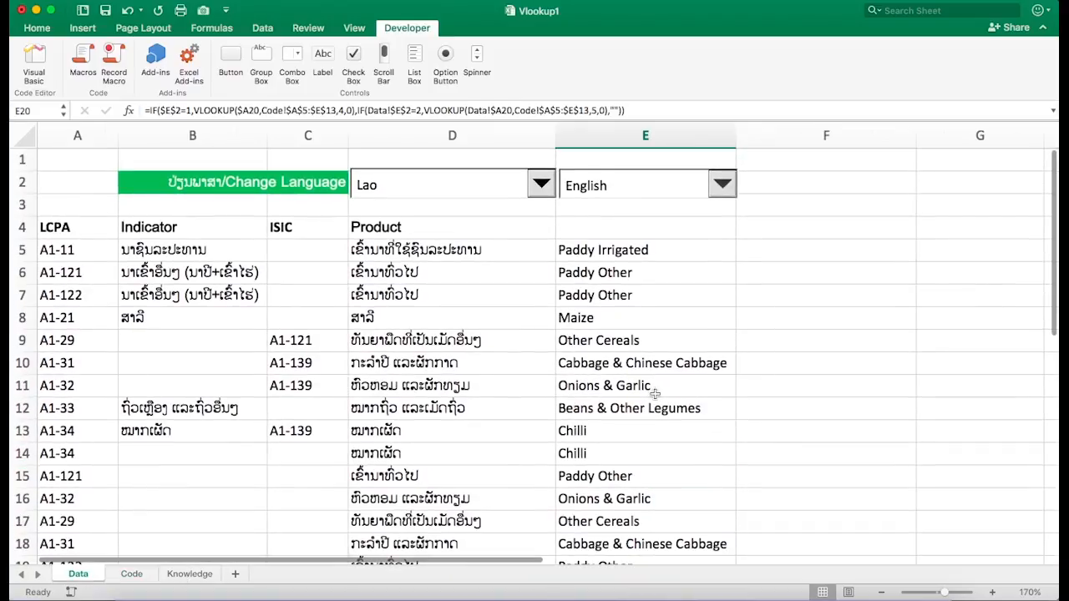
scroll(655, 391, "down", 3)
scroll(669, 350, "up", 3)
left_click(722, 185)
left_click(723, 185)
left_click(725, 186)
left_click(719, 174)
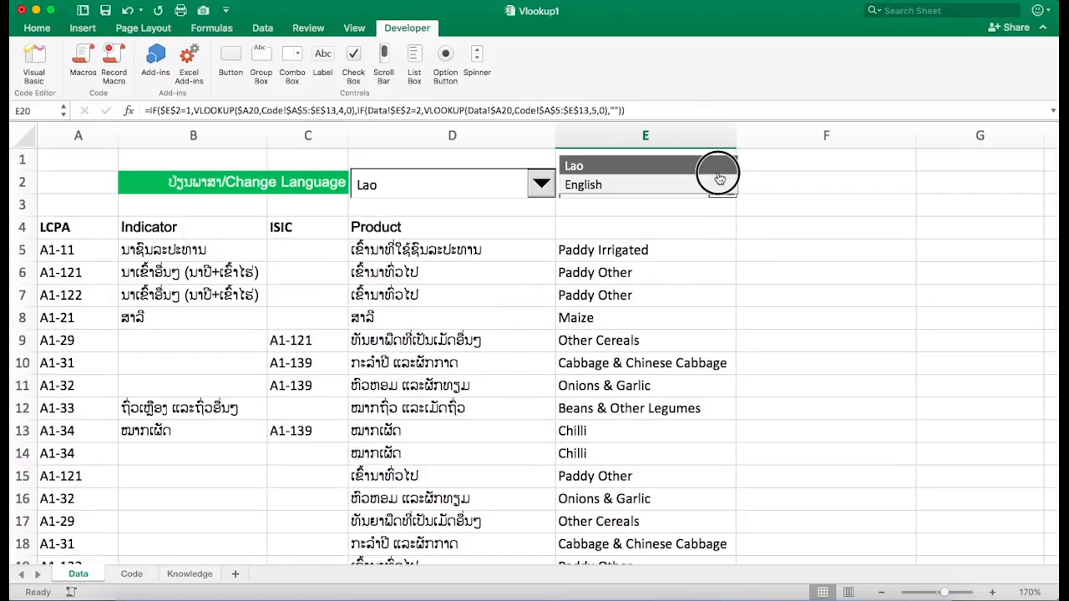
- Fill the product formula from E20 down to E25 and select E21:E25
scroll(689, 337, "down", 3)
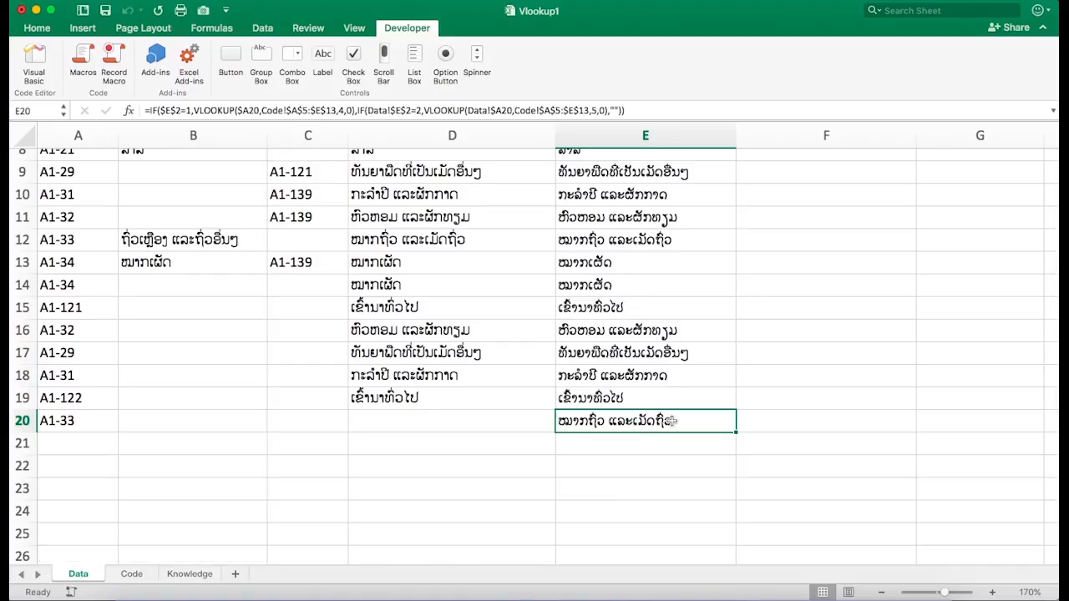
left_click_drag(736, 432, 733, 546)
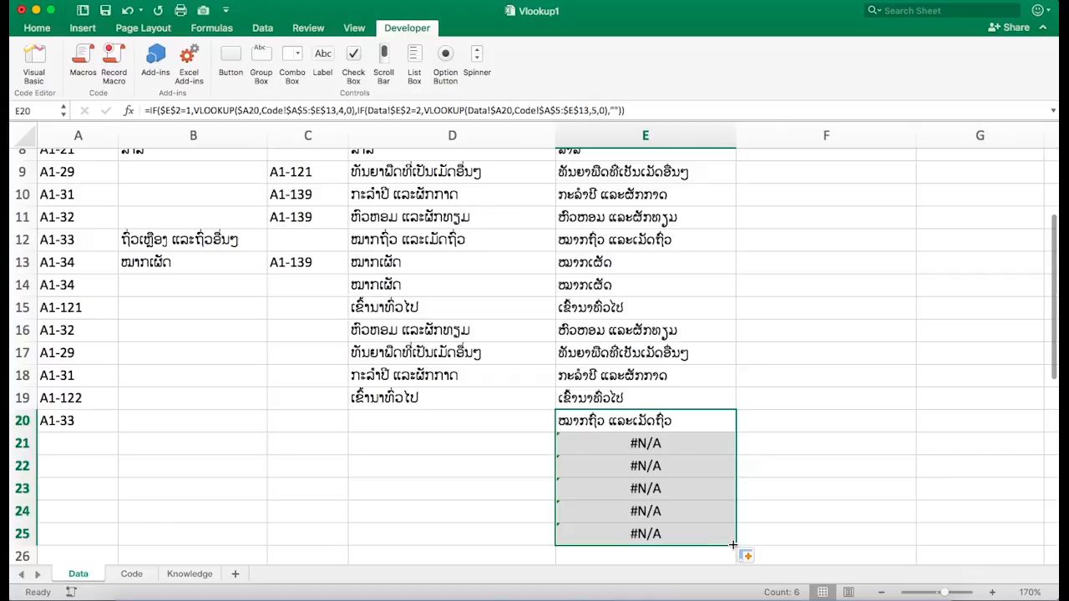
left_click(692, 444)
left_click_drag(692, 444, 690, 533)
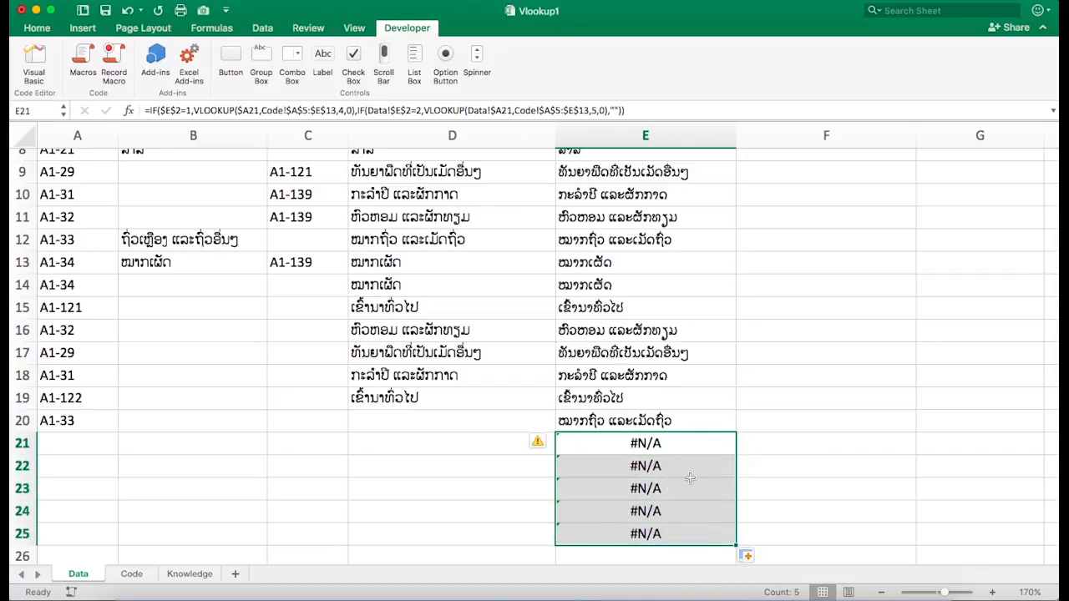
- Wrap the E21 product formula in IFERROR so it returns an empty string when the lookup fails
scroll(616, 341, "up", 1)
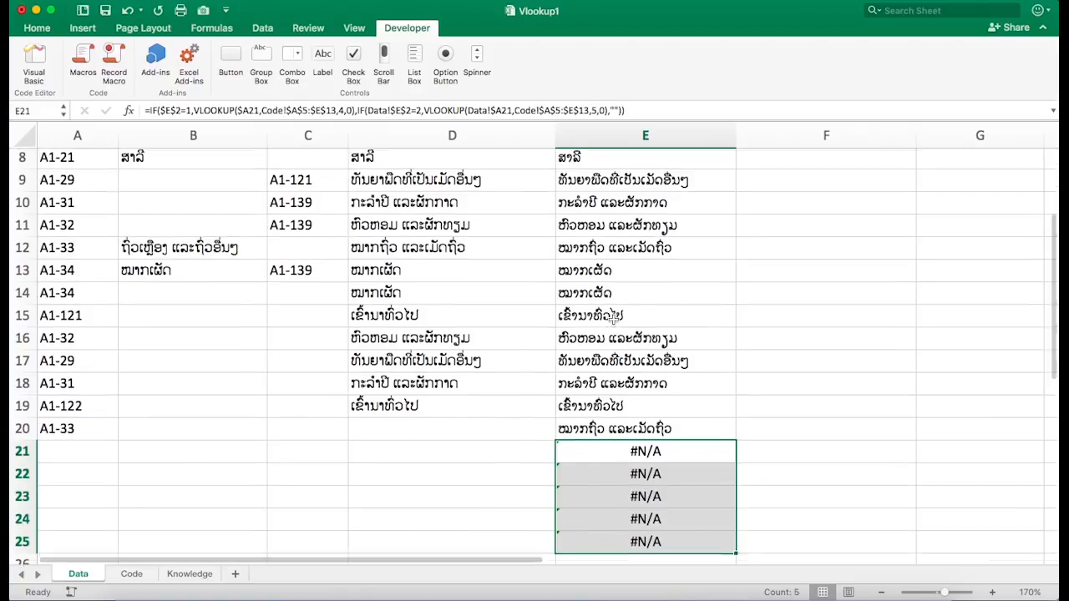
scroll(615, 340, "down", 3)
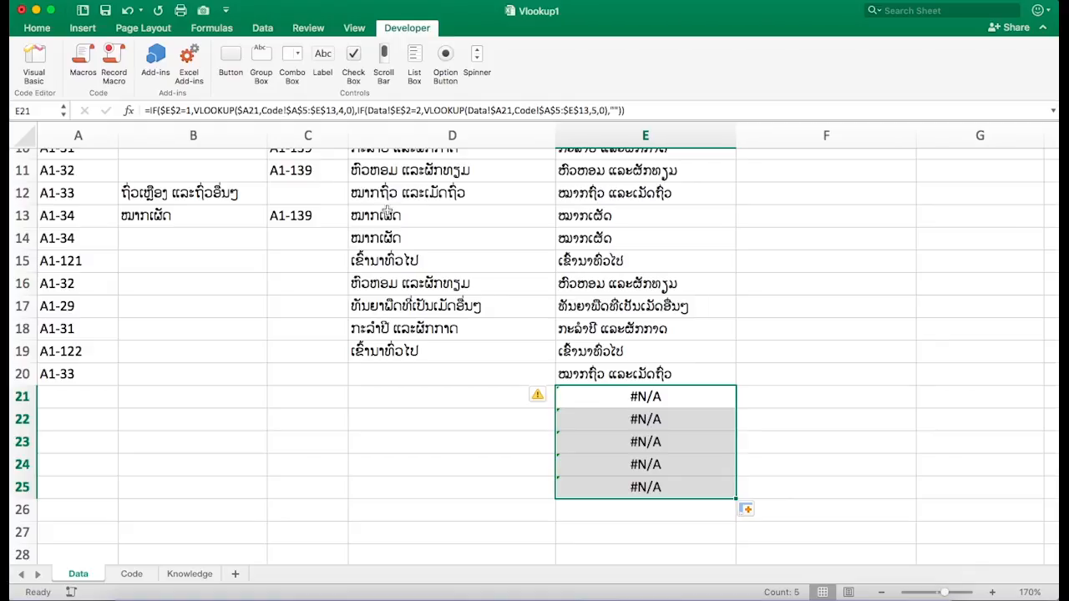
left_click(148, 110)
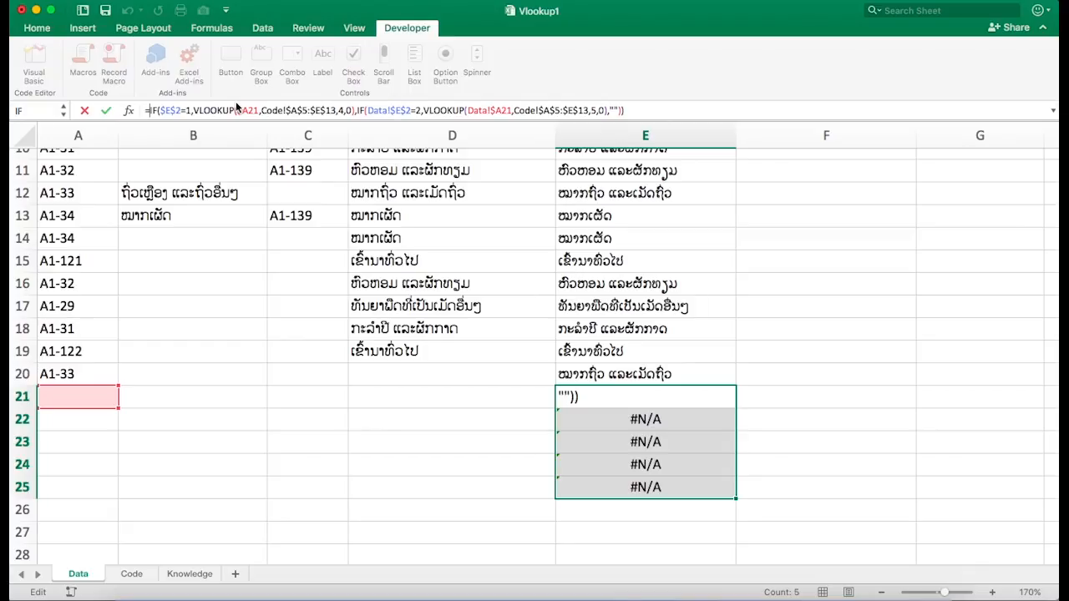
type("if")
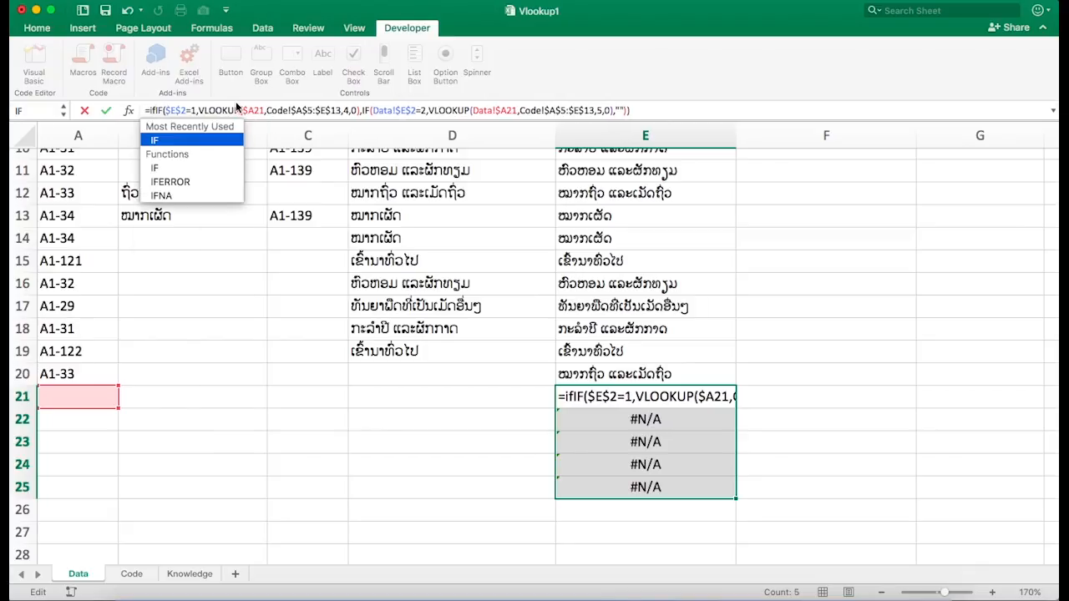
type("er")
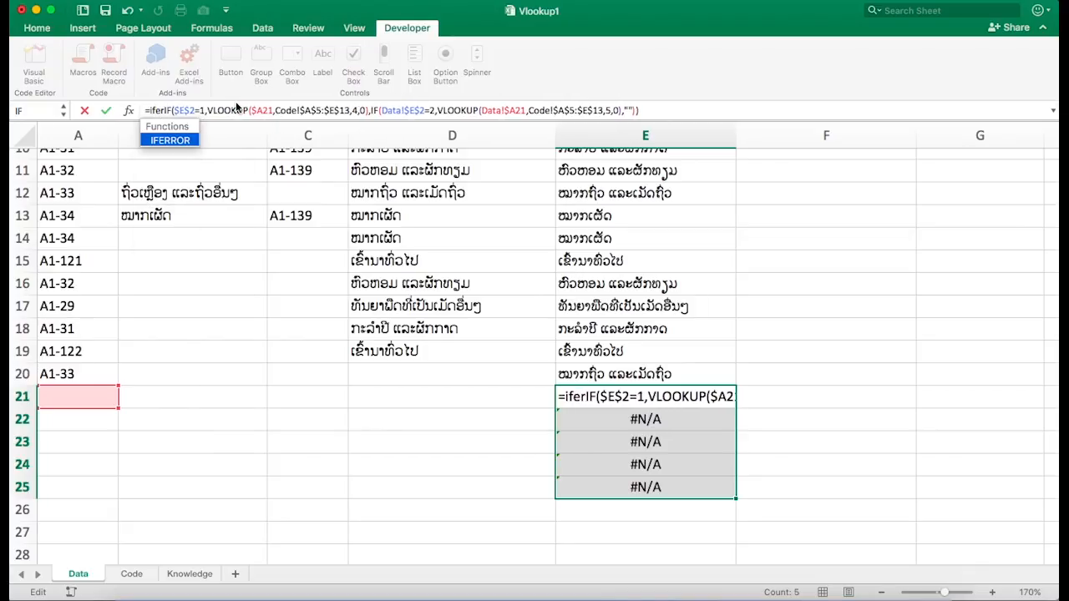
type("ror(")
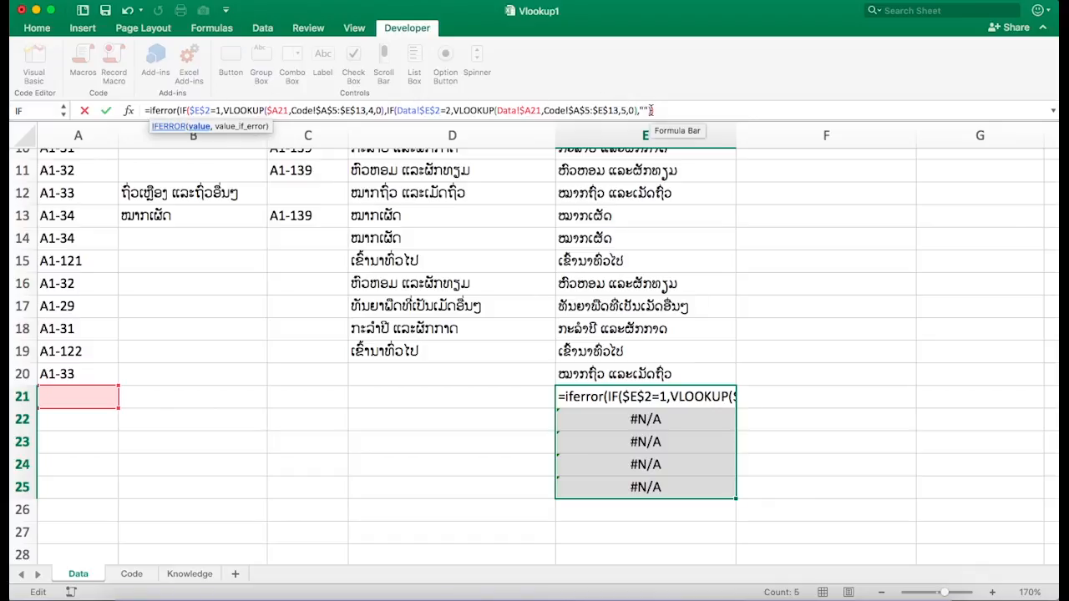
type("))")
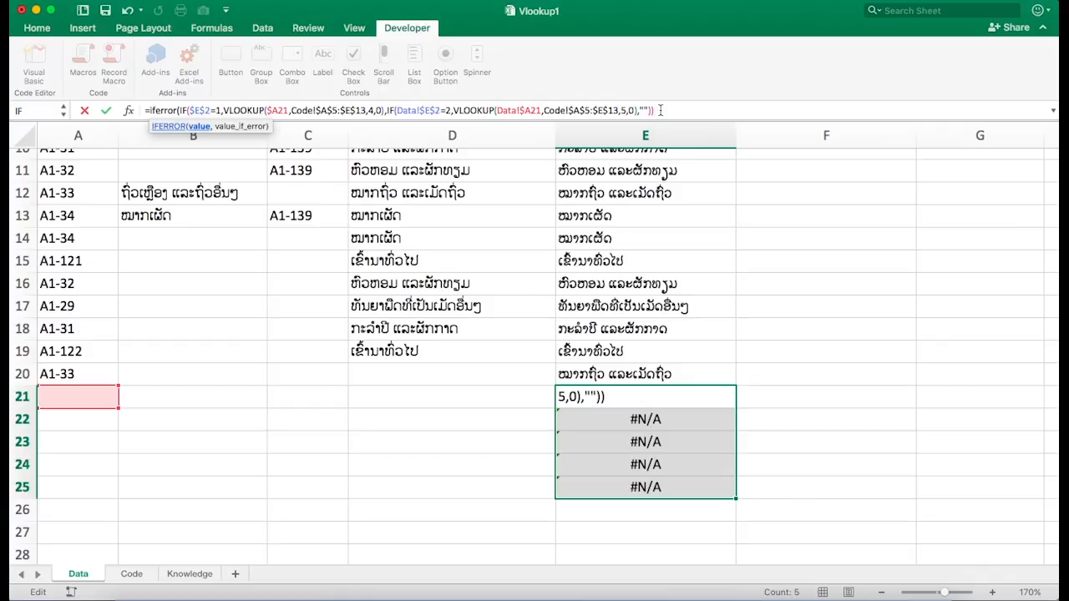
type(",")
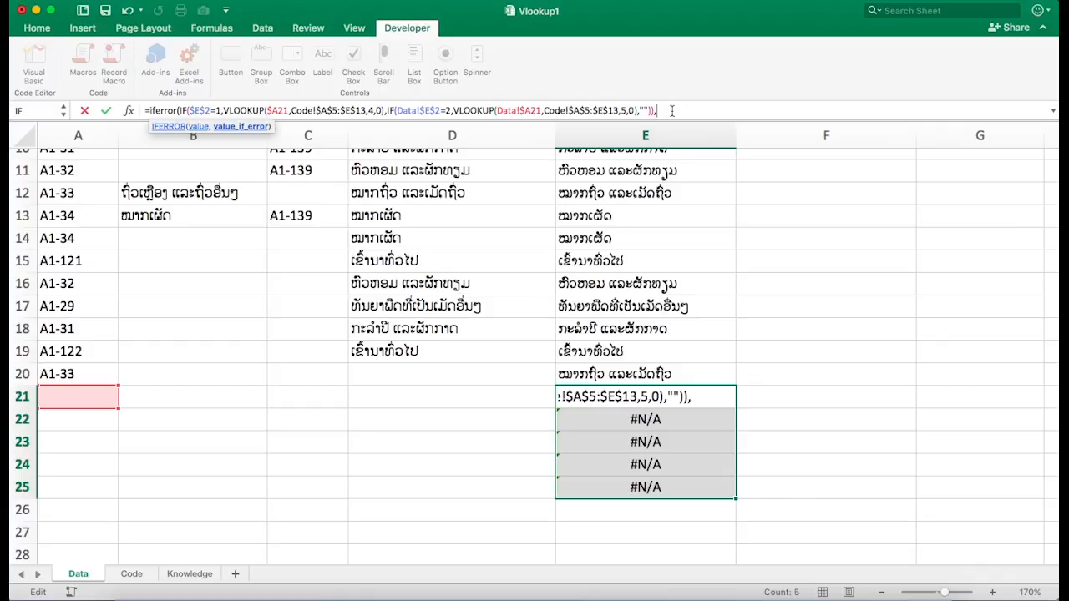
type("\"\")")
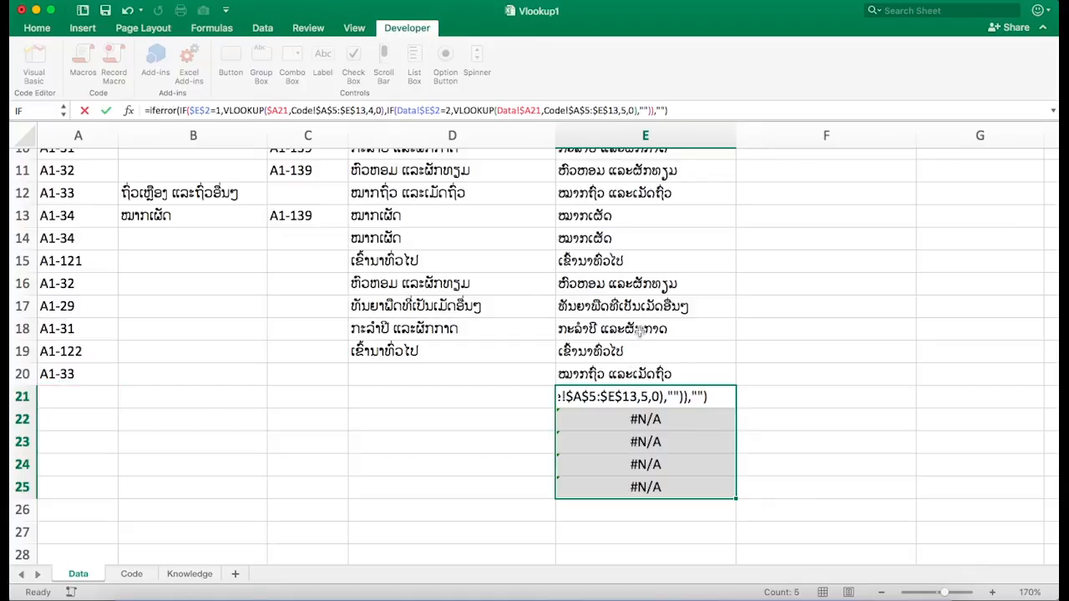
key("Return")
- Fill the IFERROR product formula from E21 down to E25
left_click(706, 398)
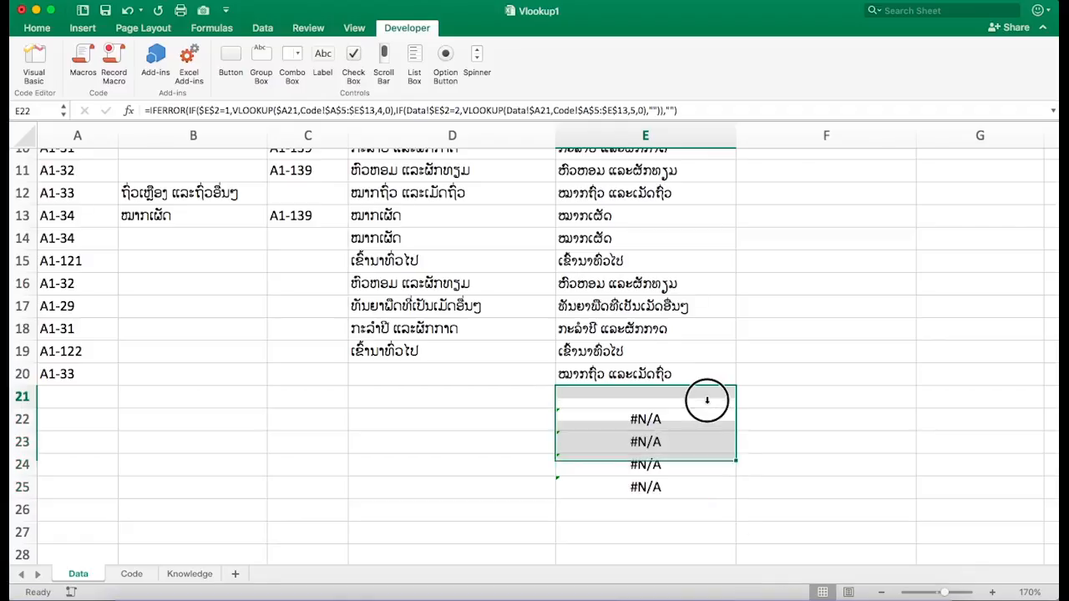
left_click_drag(733, 404, 707, 495)
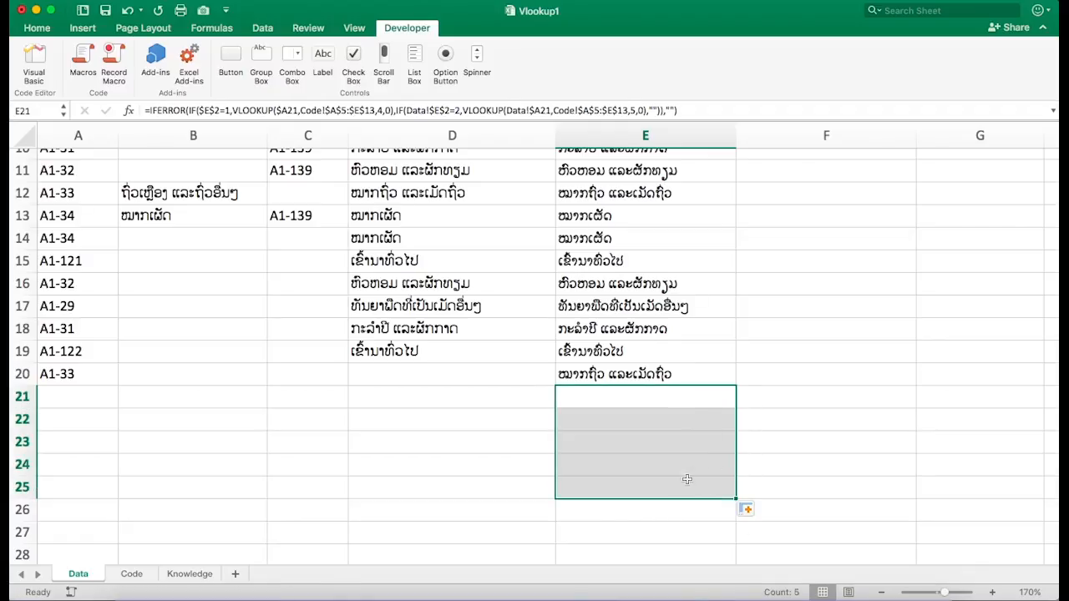
left_click(677, 488)
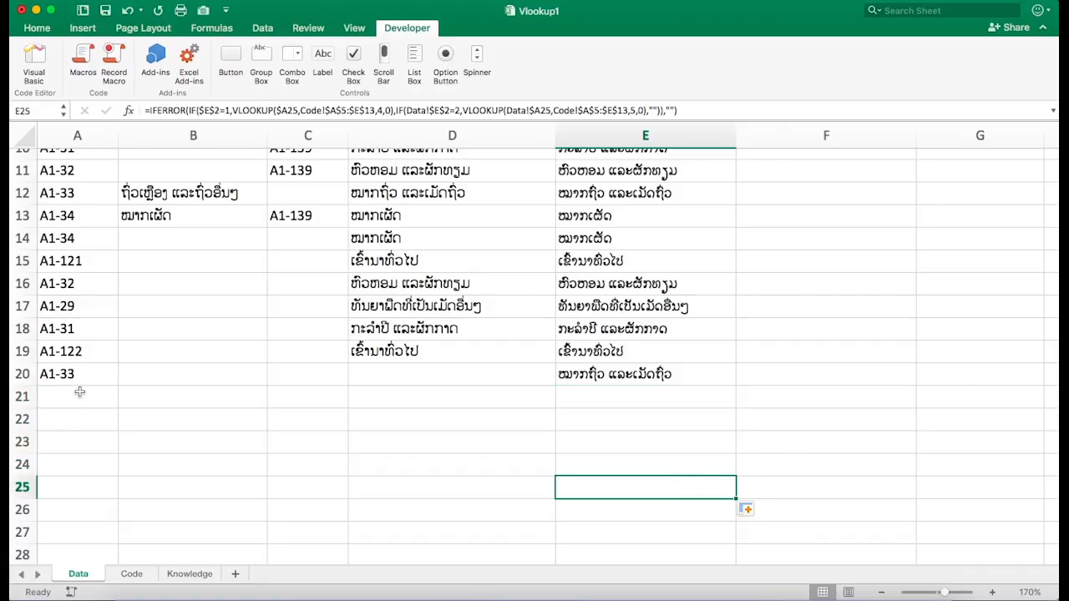
- Copy the codes from A5, A10, A15 and A18 and paste them into A21:A24 as new rows
left_click(81, 259)
scroll(83, 255, "up", 5)
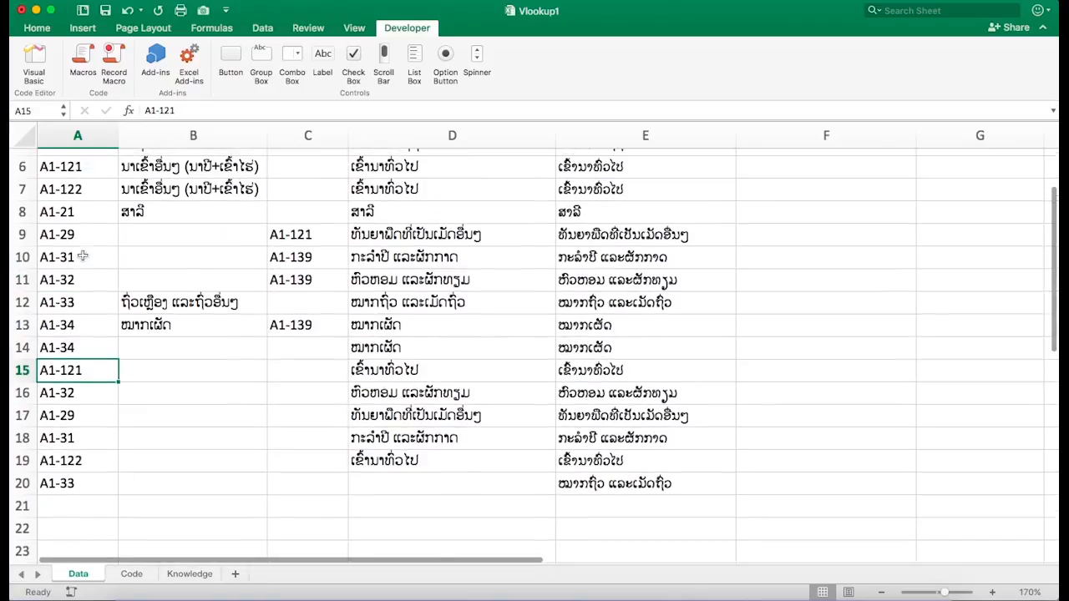
left_click(72, 249)
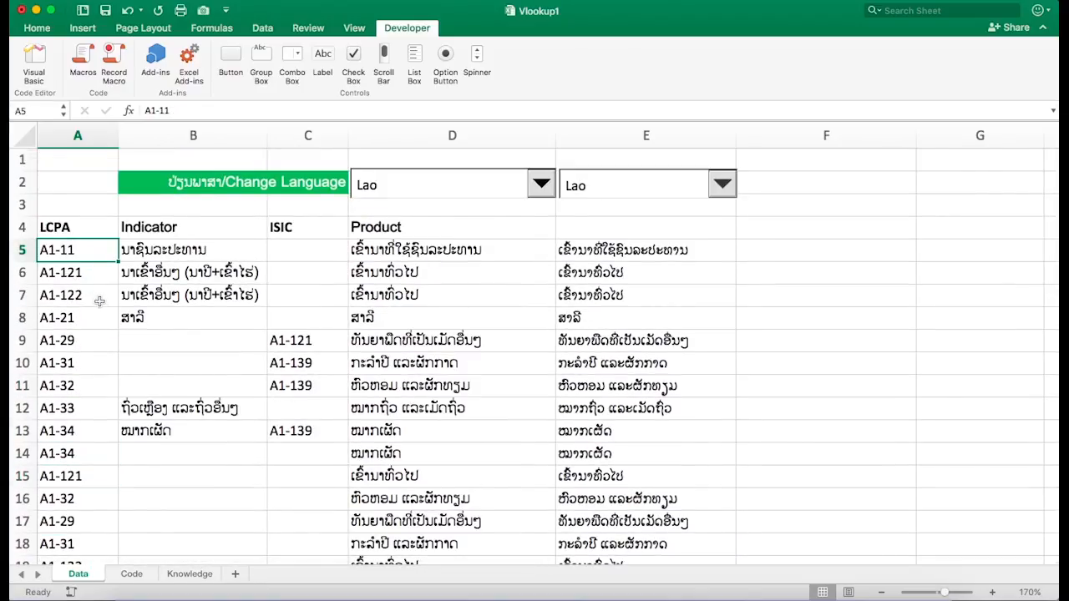
left_click(92, 362, "super")
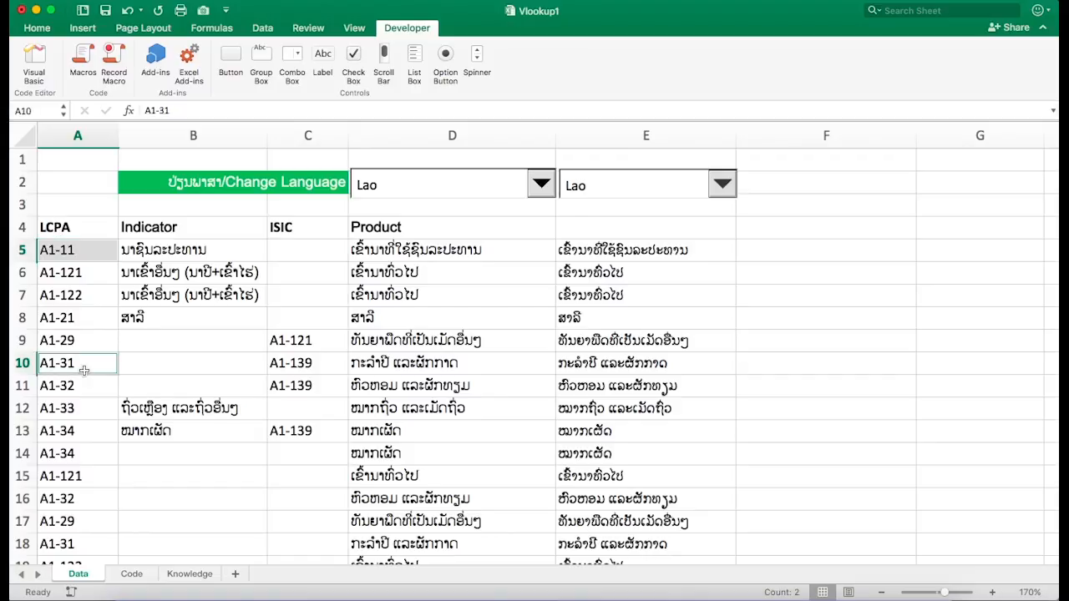
left_click(78, 477, "super")
scroll(79, 509, "down", 3)
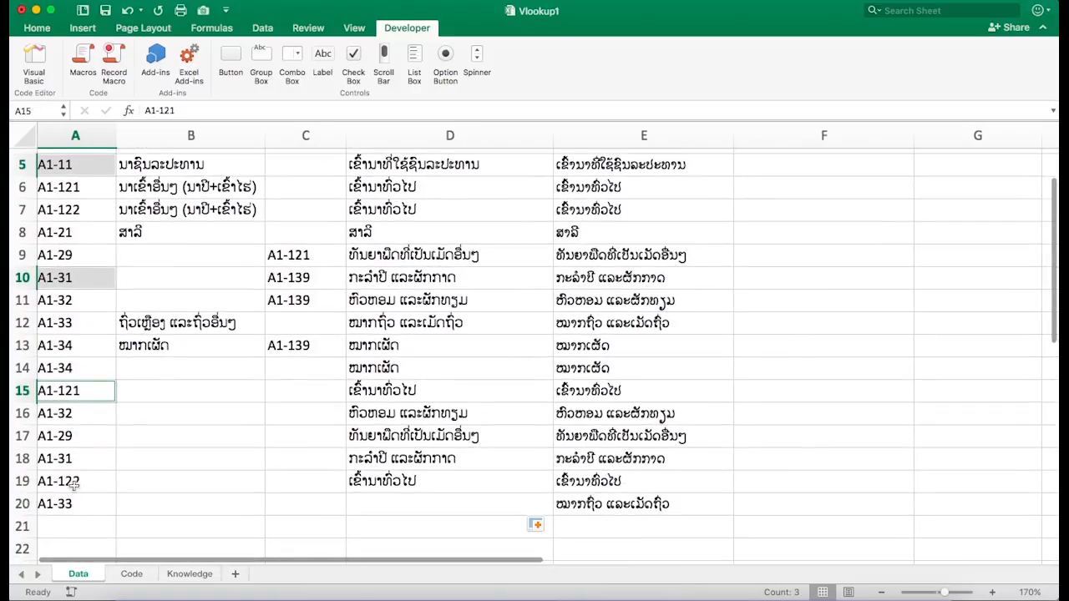
left_click(68, 459, "super")
key("super+c")
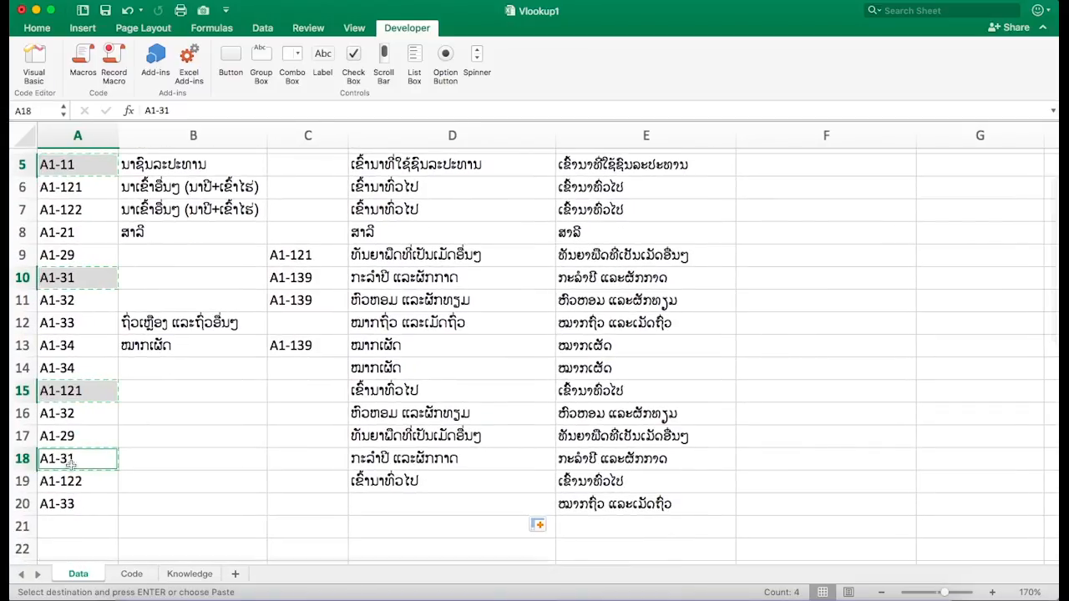
left_click(76, 524)
scroll(76, 524, "down", 5)
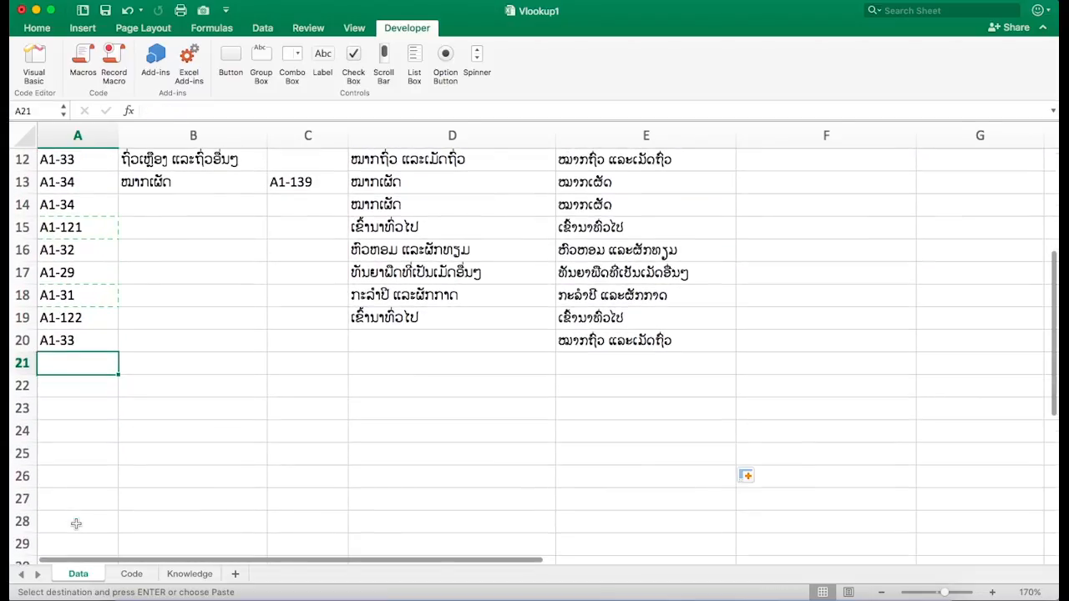
key("Return")
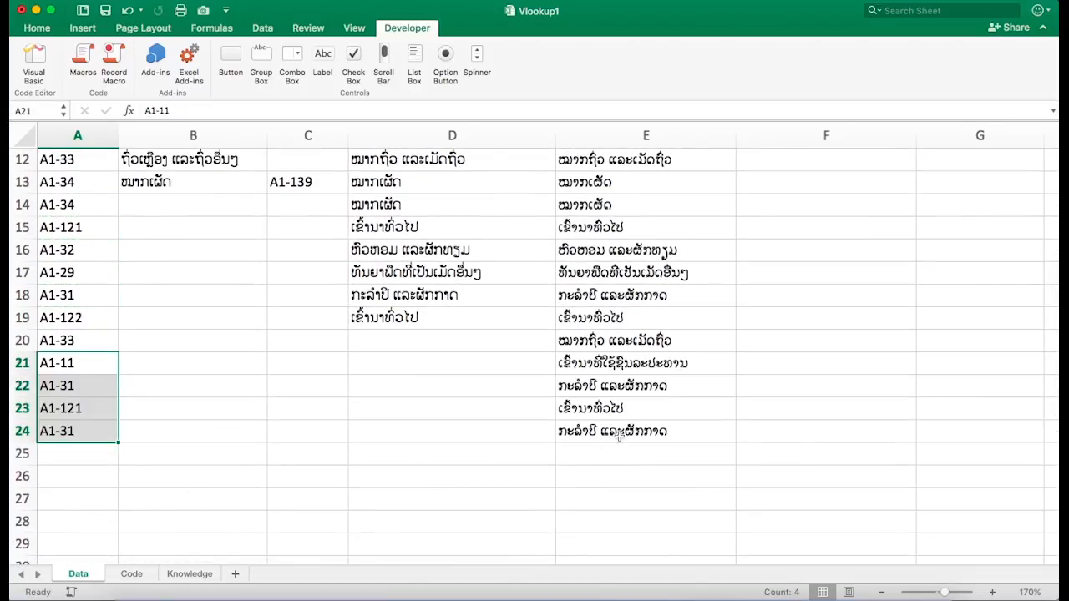
- Inspect the product results for the new rows in E24 and E25
left_click(619, 434)
left_click(662, 451)
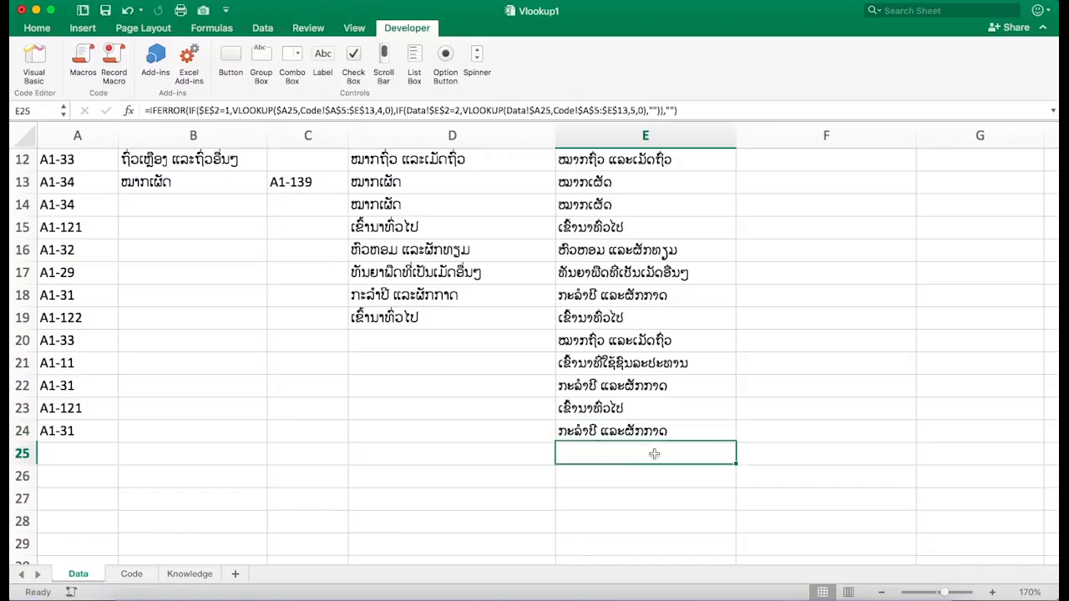
left_click(655, 481)
left_click(659, 450)
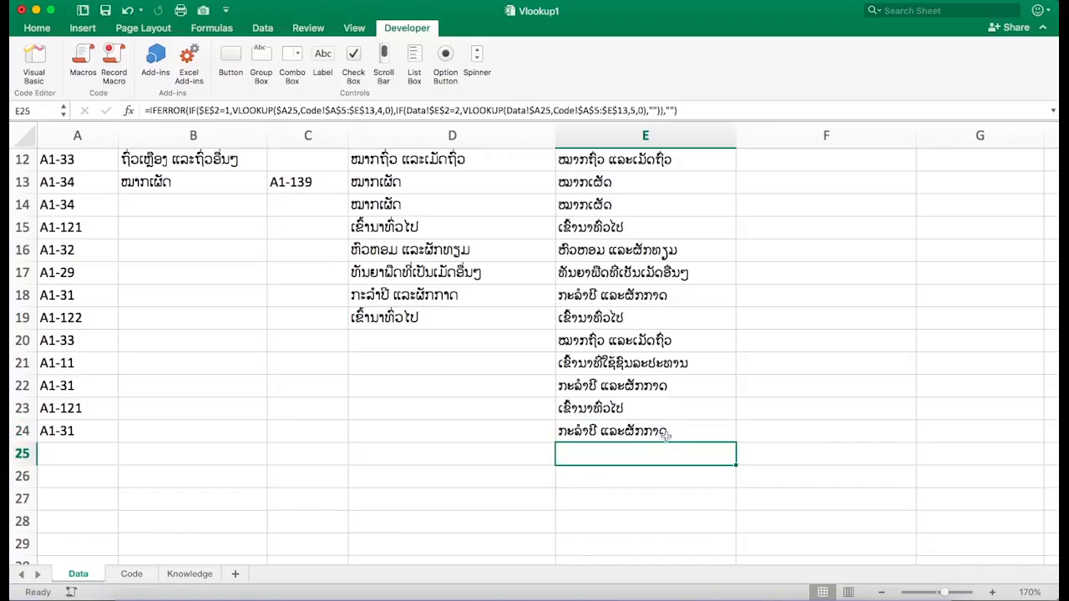
left_click(664, 401)
left_click(667, 433)
left_click(663, 452)
left_click(659, 481)
- Fill the product formula from E24 down to E29
left_click(665, 431)
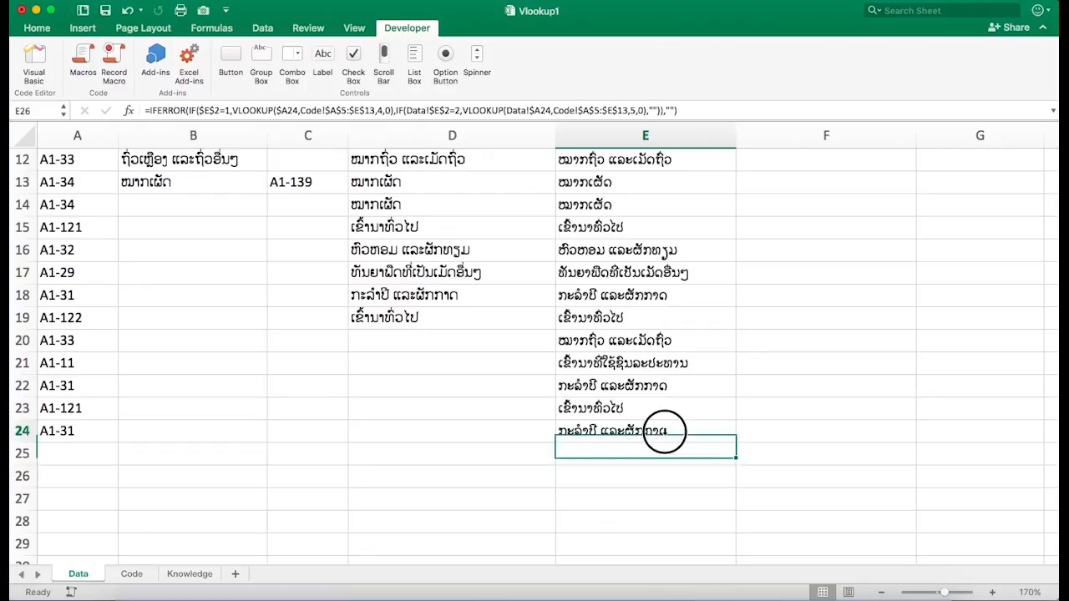
left_click_drag(736, 441, 721, 549)
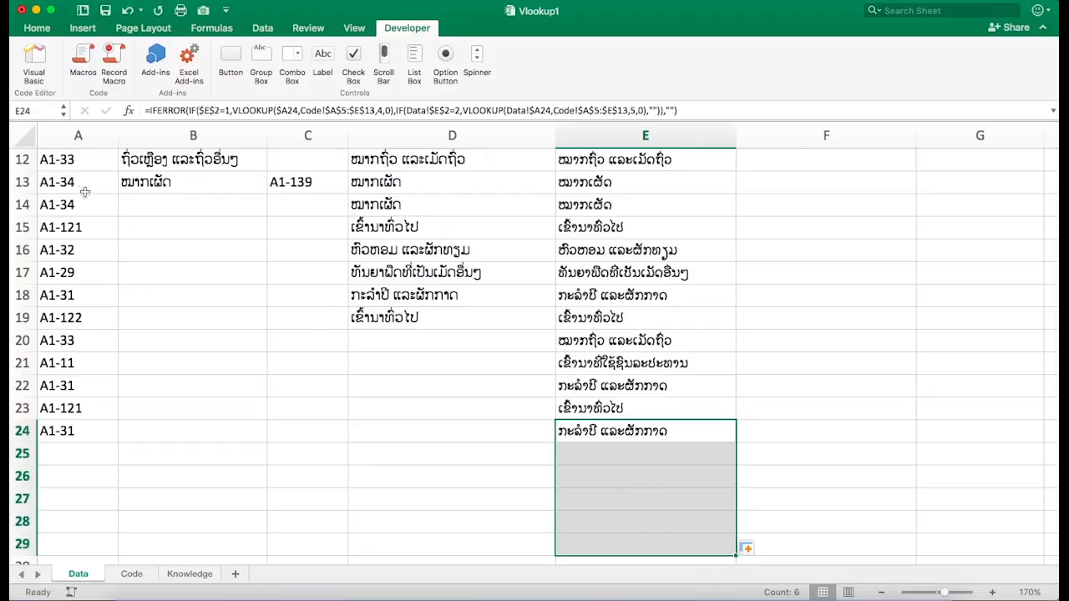
- Copy the codes in A13:A17 and paste them into A25:A29
left_click_drag(80, 184, 73, 282)
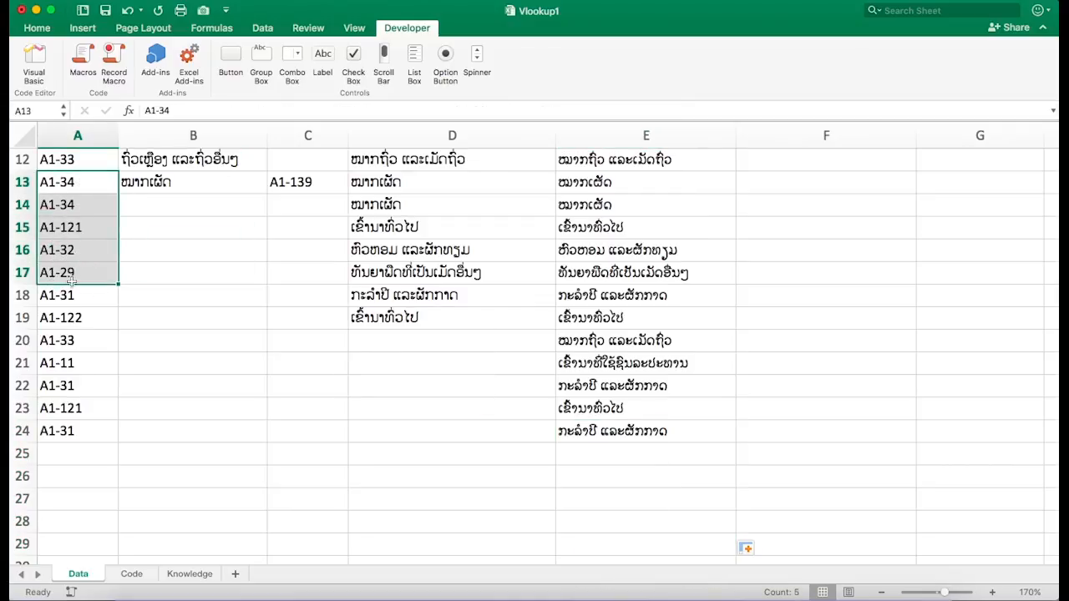
key("super+c")
left_click(72, 451)
key("super+v")
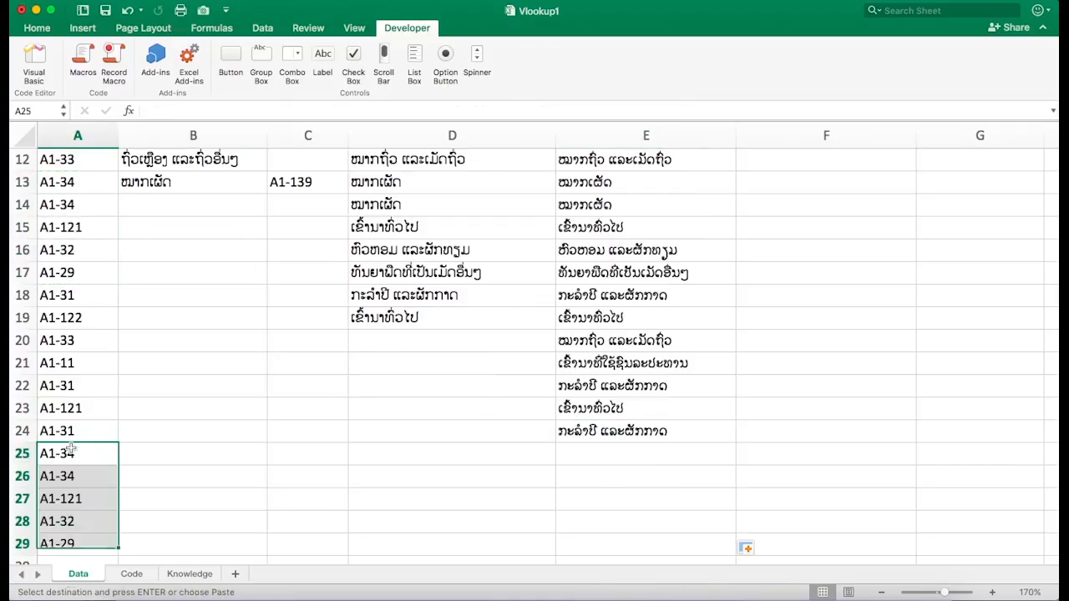
- Browse the Code and Knowledge sheets and return to the Data sheet
scroll(178, 438, "down", 3)
scroll(177, 437, "up", 5)
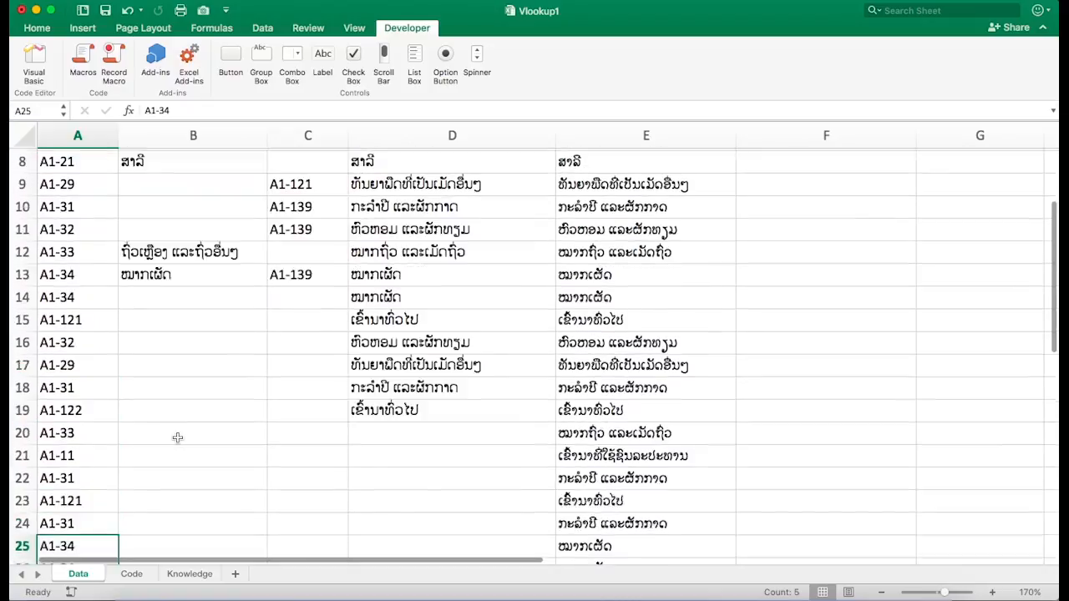
scroll(177, 438, "up", 4)
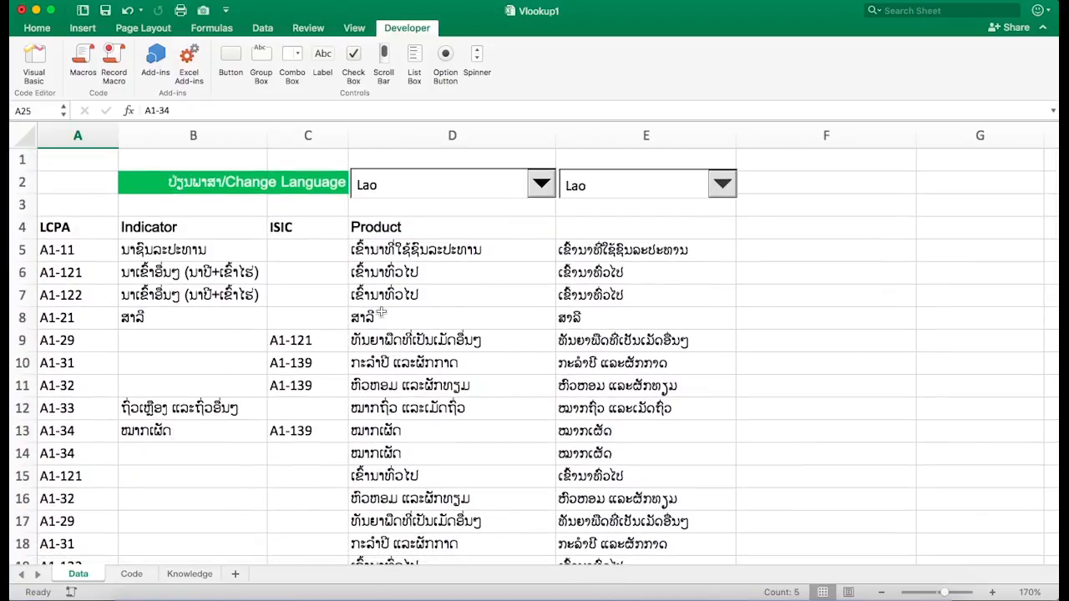
left_click(132, 574)
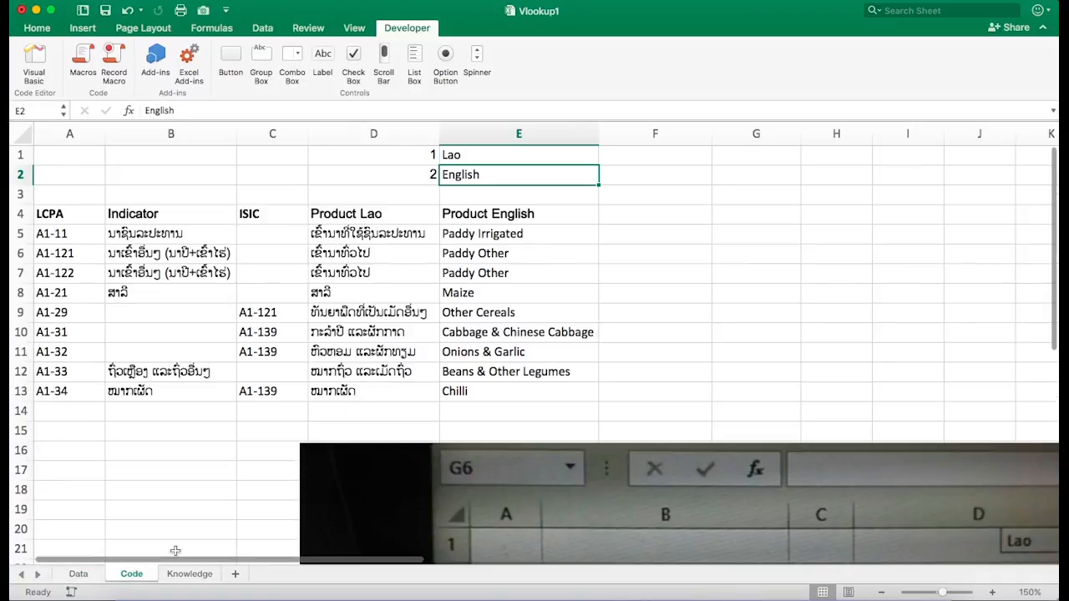
left_click(187, 575)
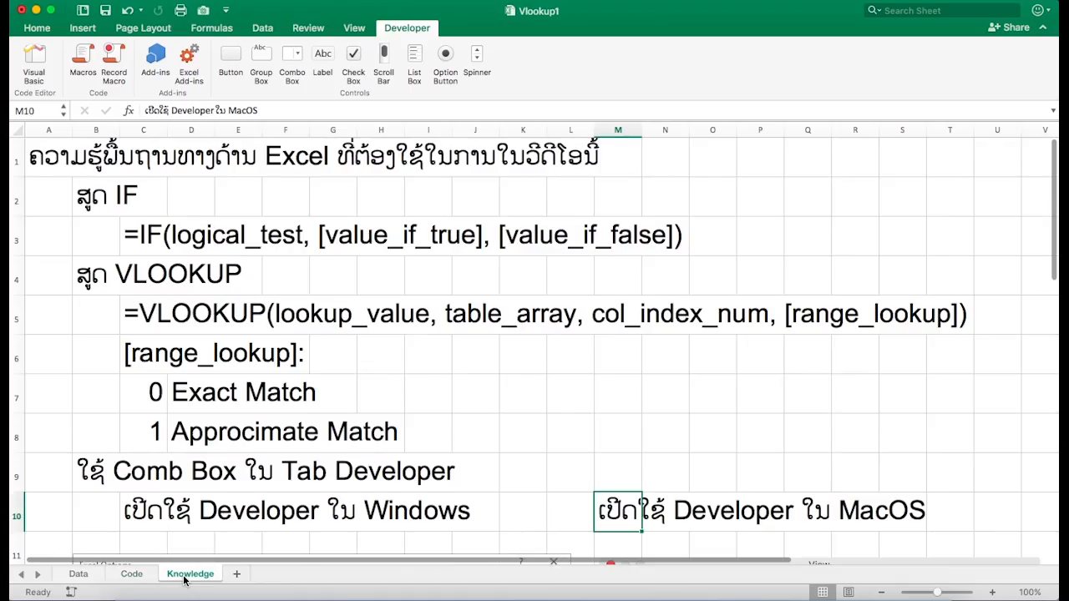
left_click(78, 574)
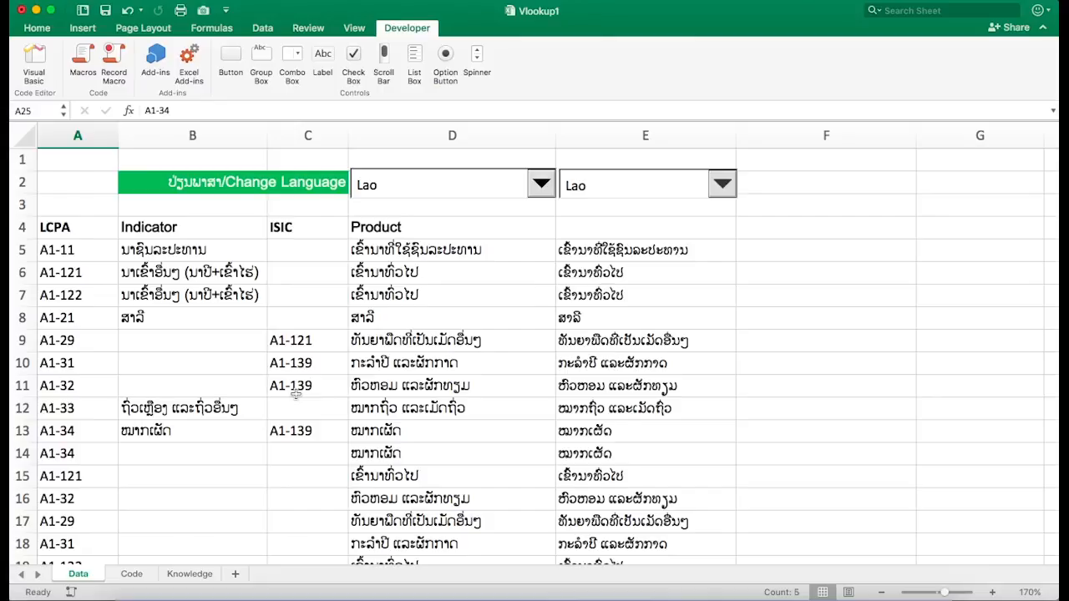
- Inspect the product formulas in E5 through E11
left_click(614, 250)
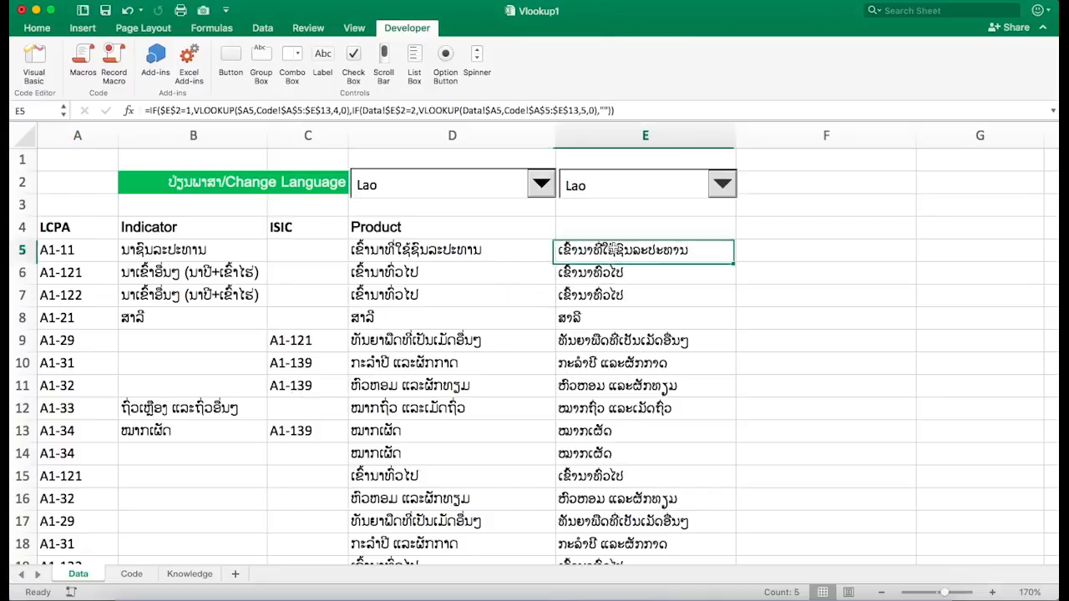
left_click(607, 275)
left_click(605, 299)
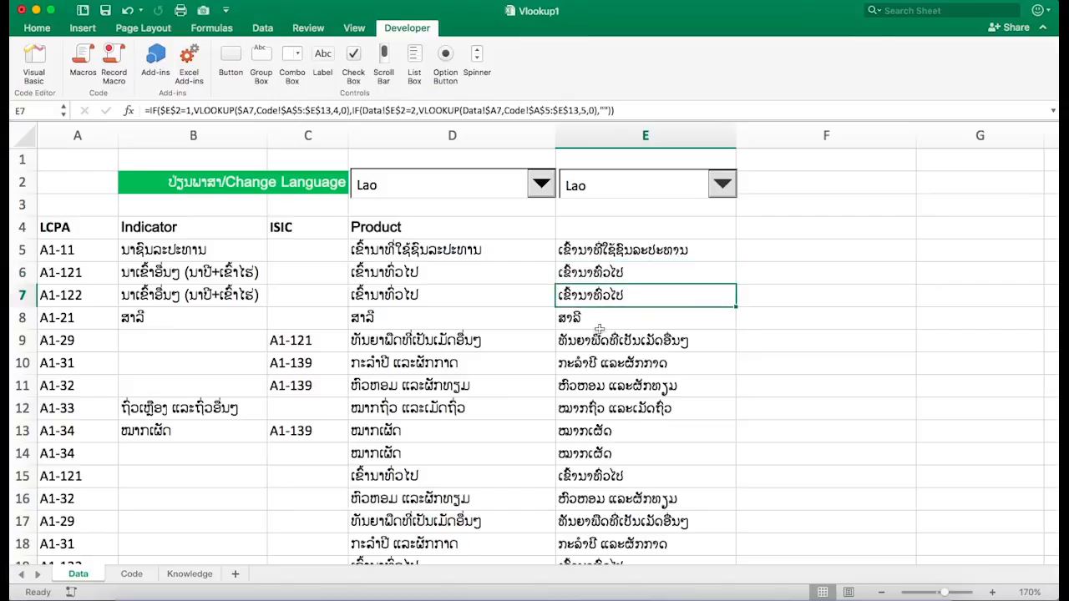
left_click(598, 325)
left_click(604, 348)
left_click(610, 370)
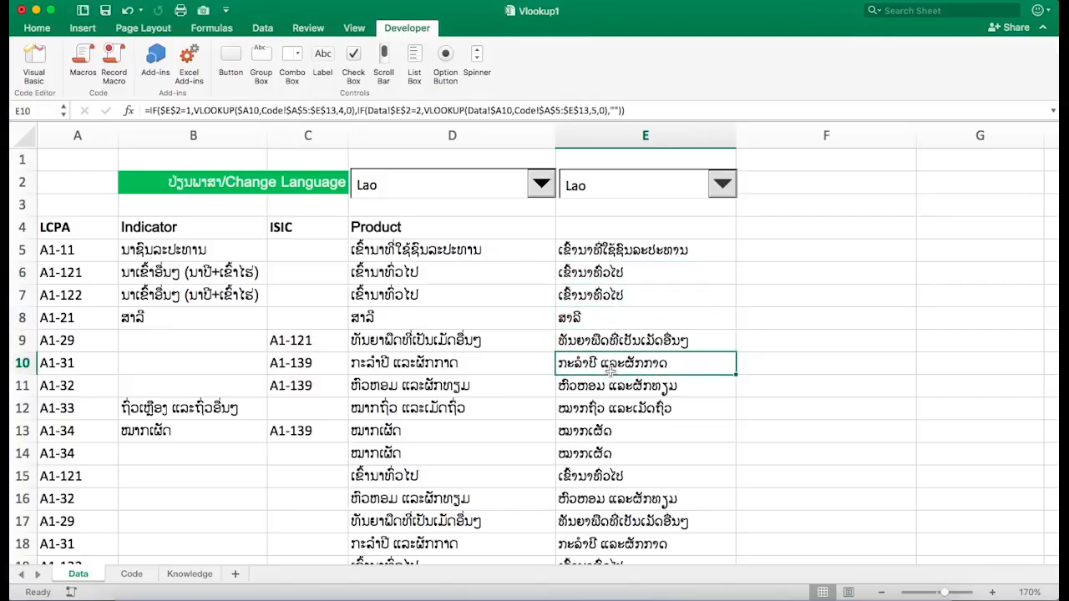
left_click(613, 386)
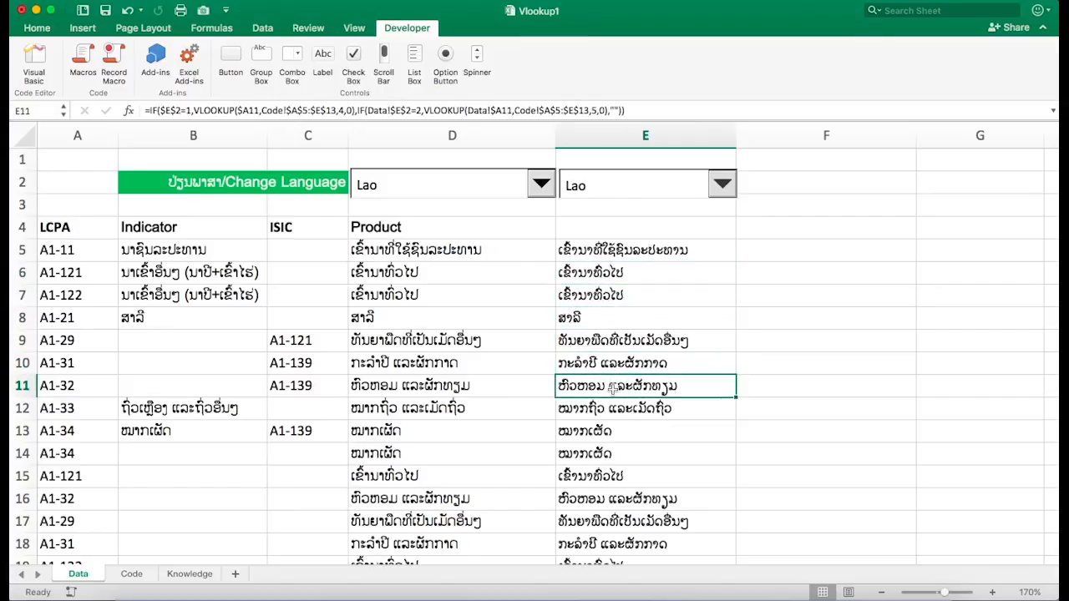
left_click(773, 338)
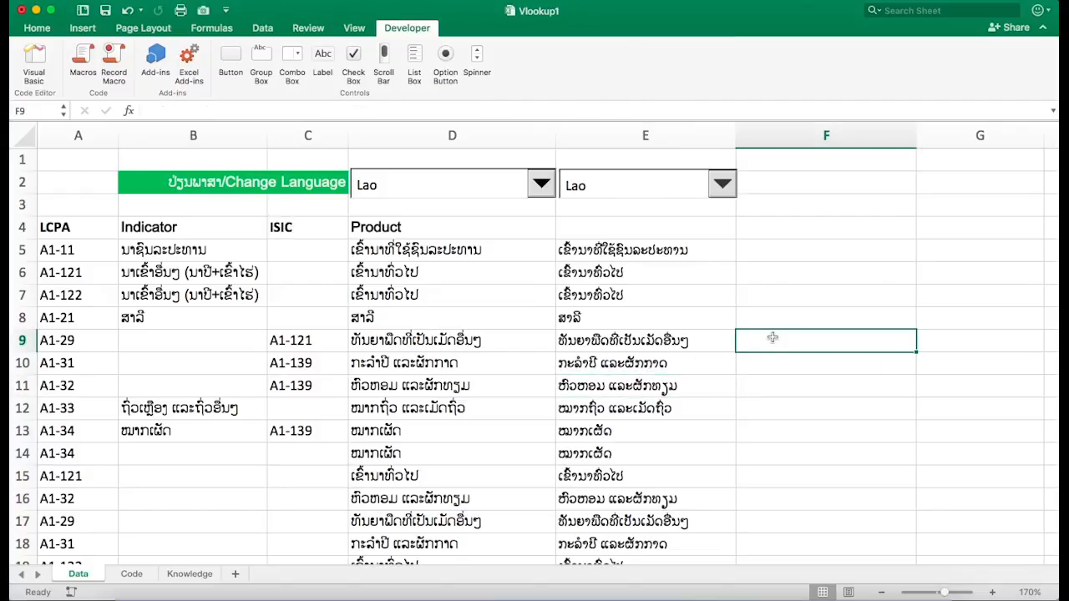